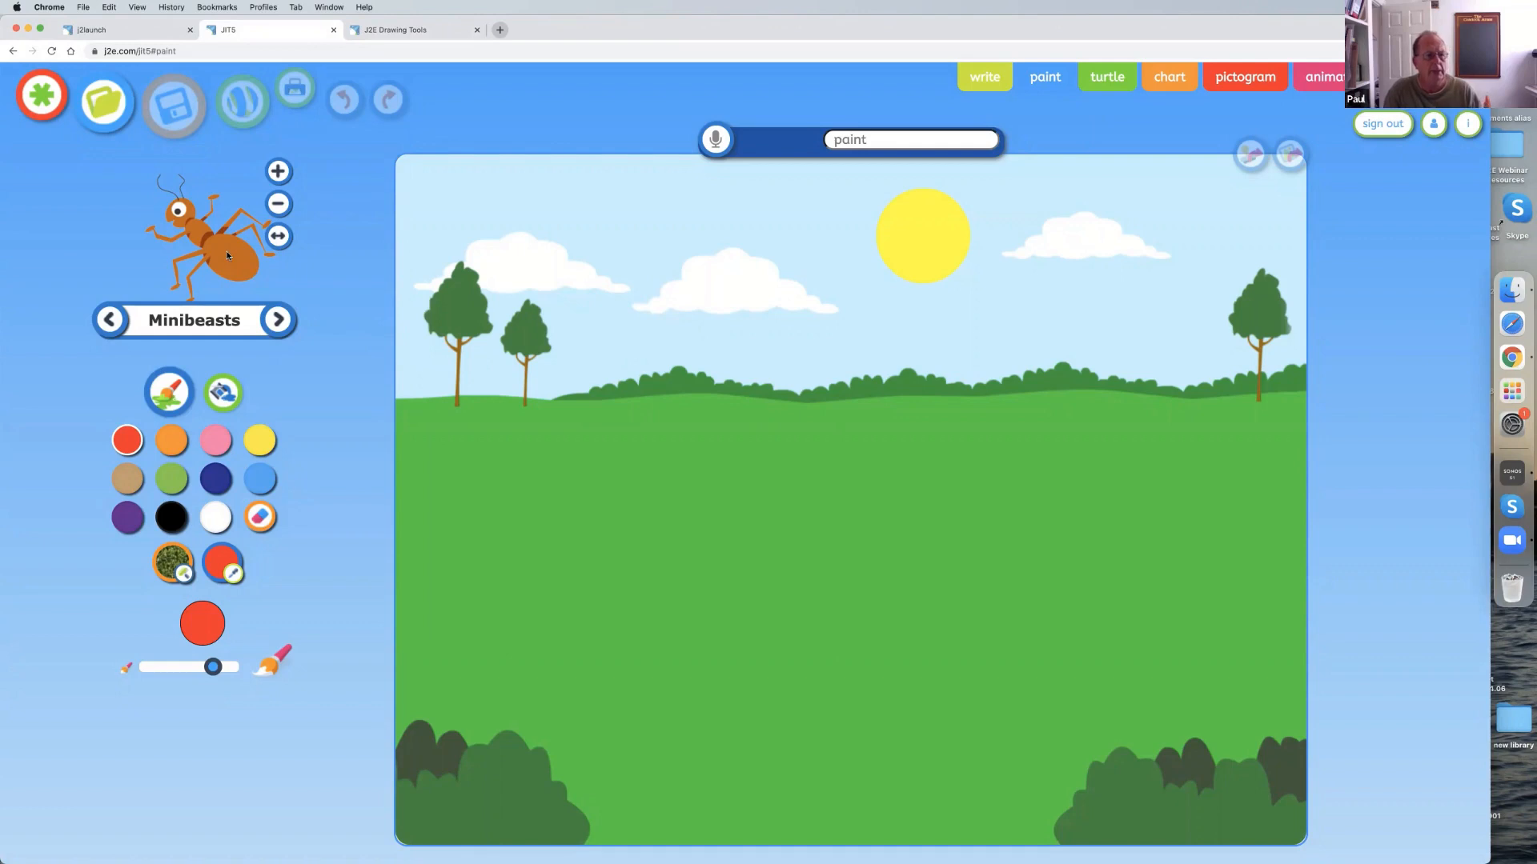
Stamp the Minibeasts ant onto the grass and paint a thick red stroke beside it.
left_click(596, 456)
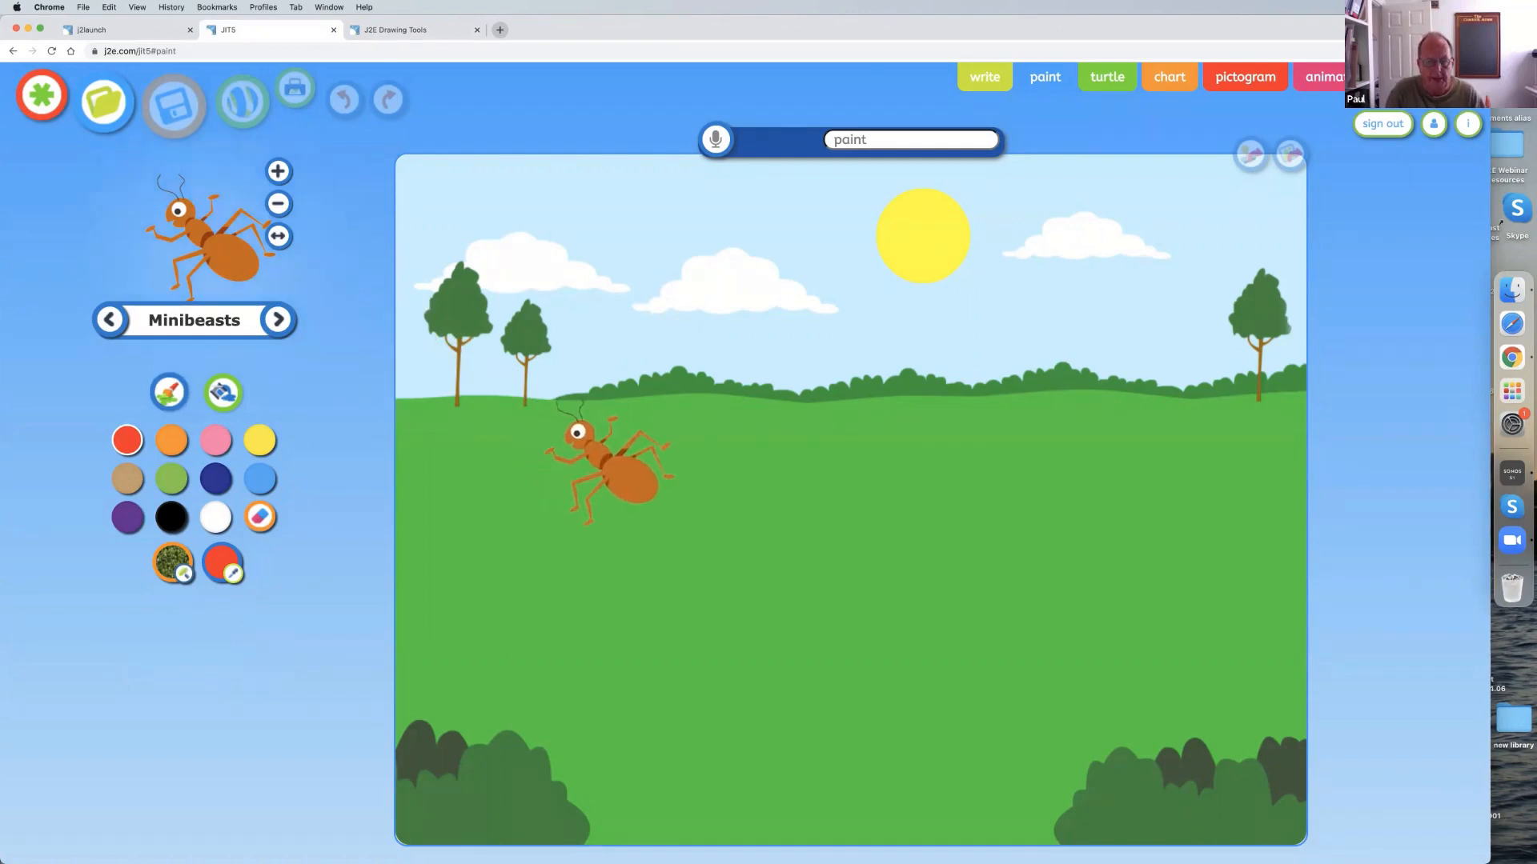
left_click(620, 478)
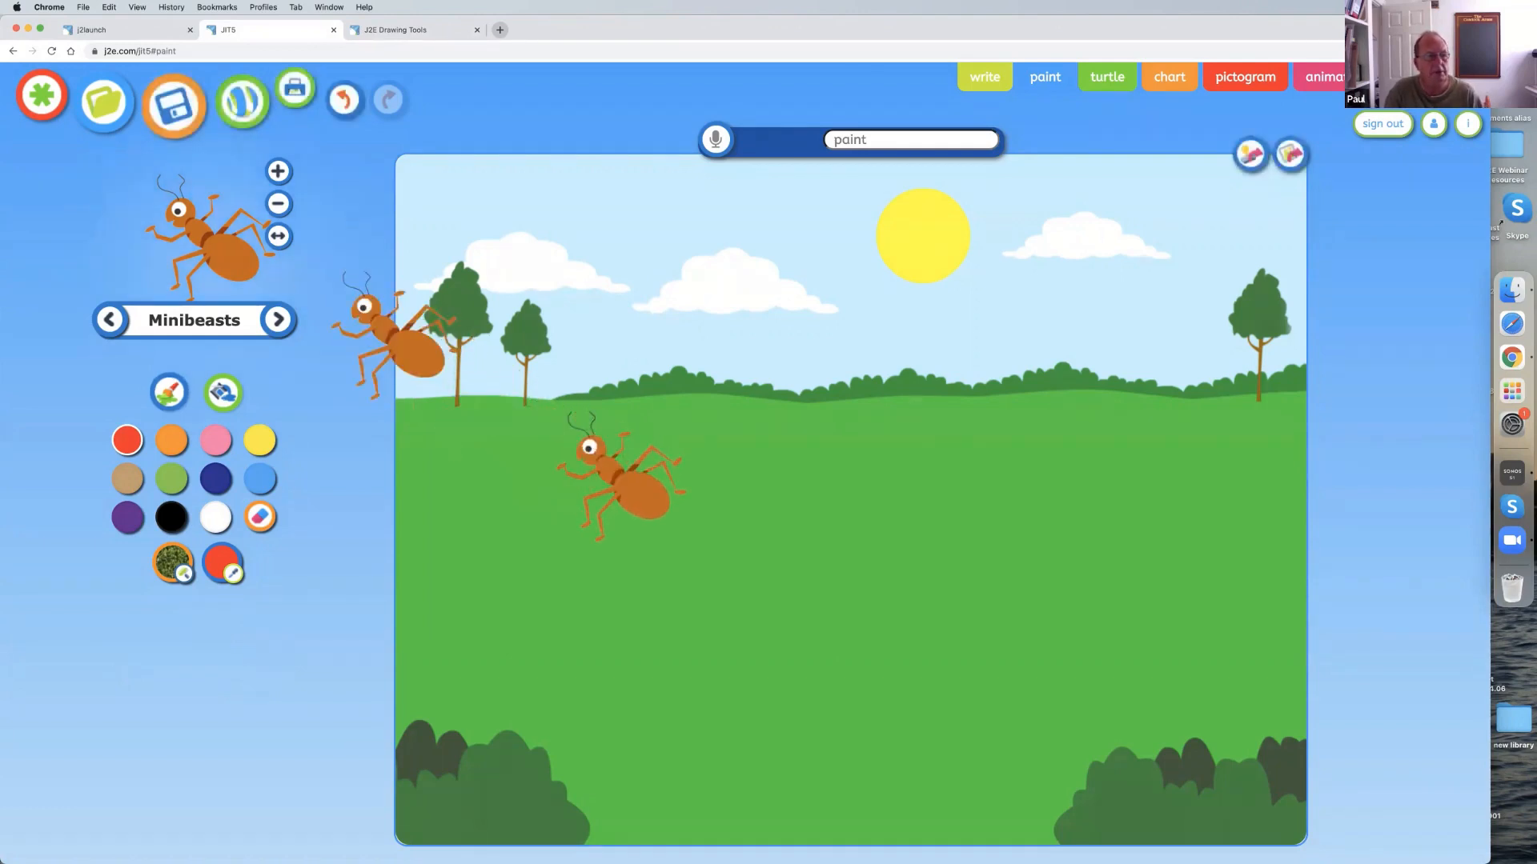
left_click(278, 320)
left_click(172, 391)
left_click_drag(437, 428, 472, 553)
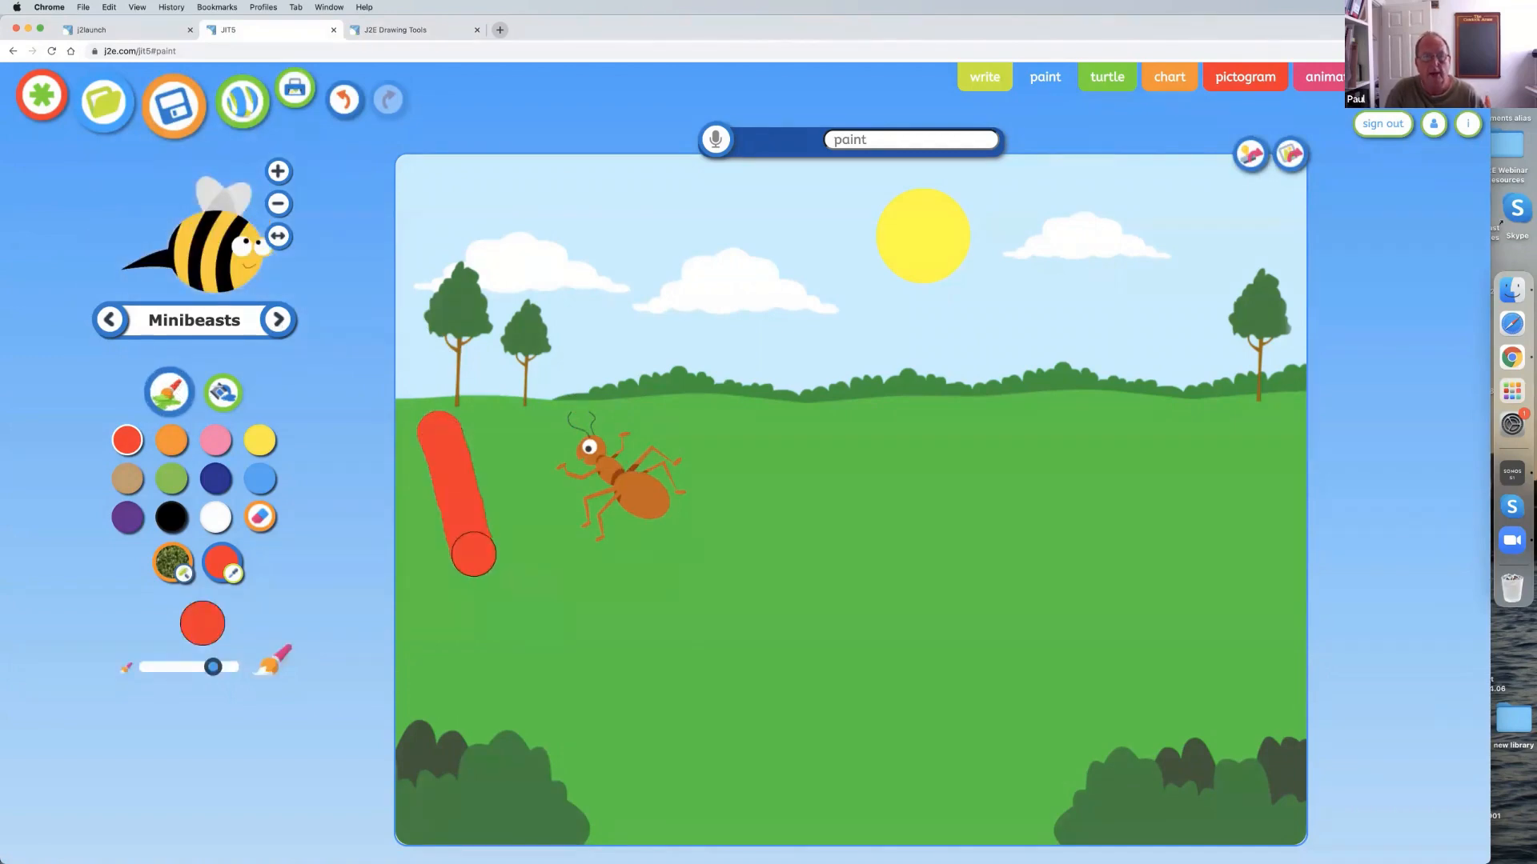
Undo the red stroke and erase the ant from the grass.
left_click(346, 101)
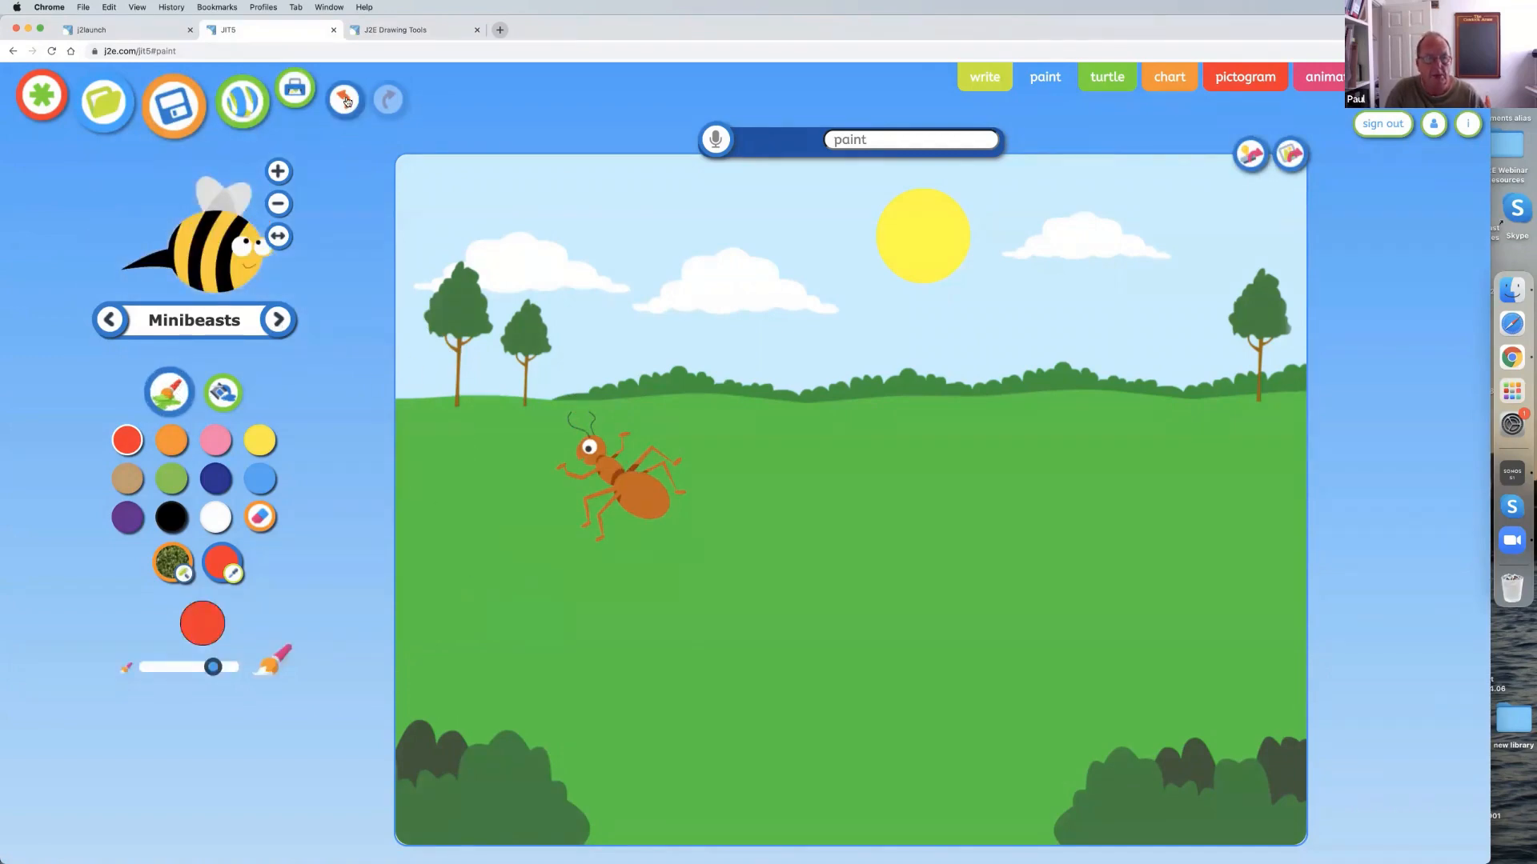
left_click(261, 518)
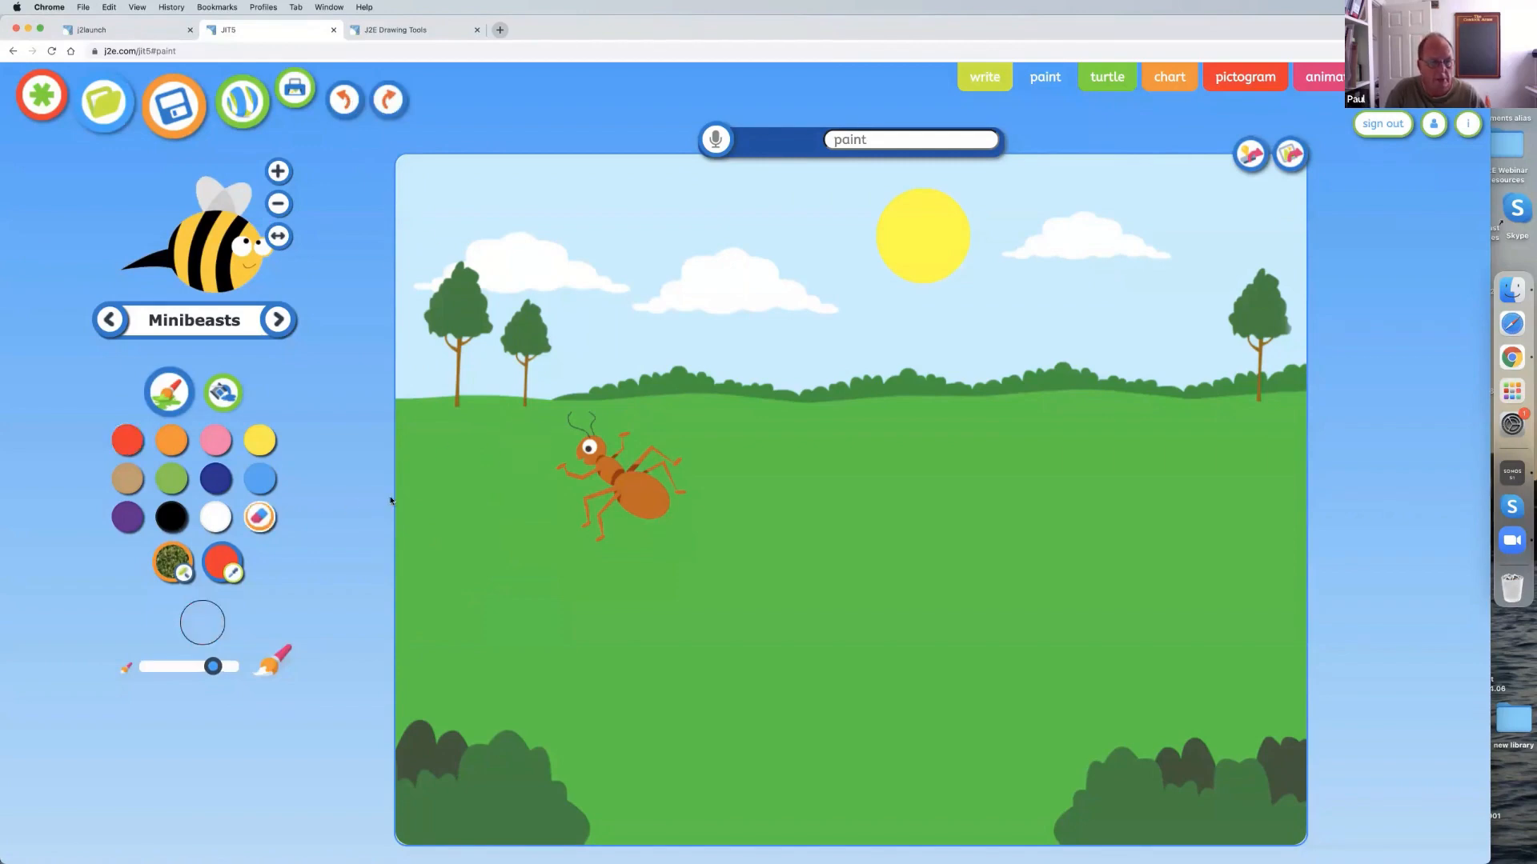
mouse_move(544, 445)
left_mouse_down()
mouse_move(569, 422)
mouse_move(657, 460)
mouse_move(676, 496)
mouse_move(621, 517)
mouse_move(576, 490)
mouse_move(586, 470)
mouse_move(658, 487)
left_mouse_up()
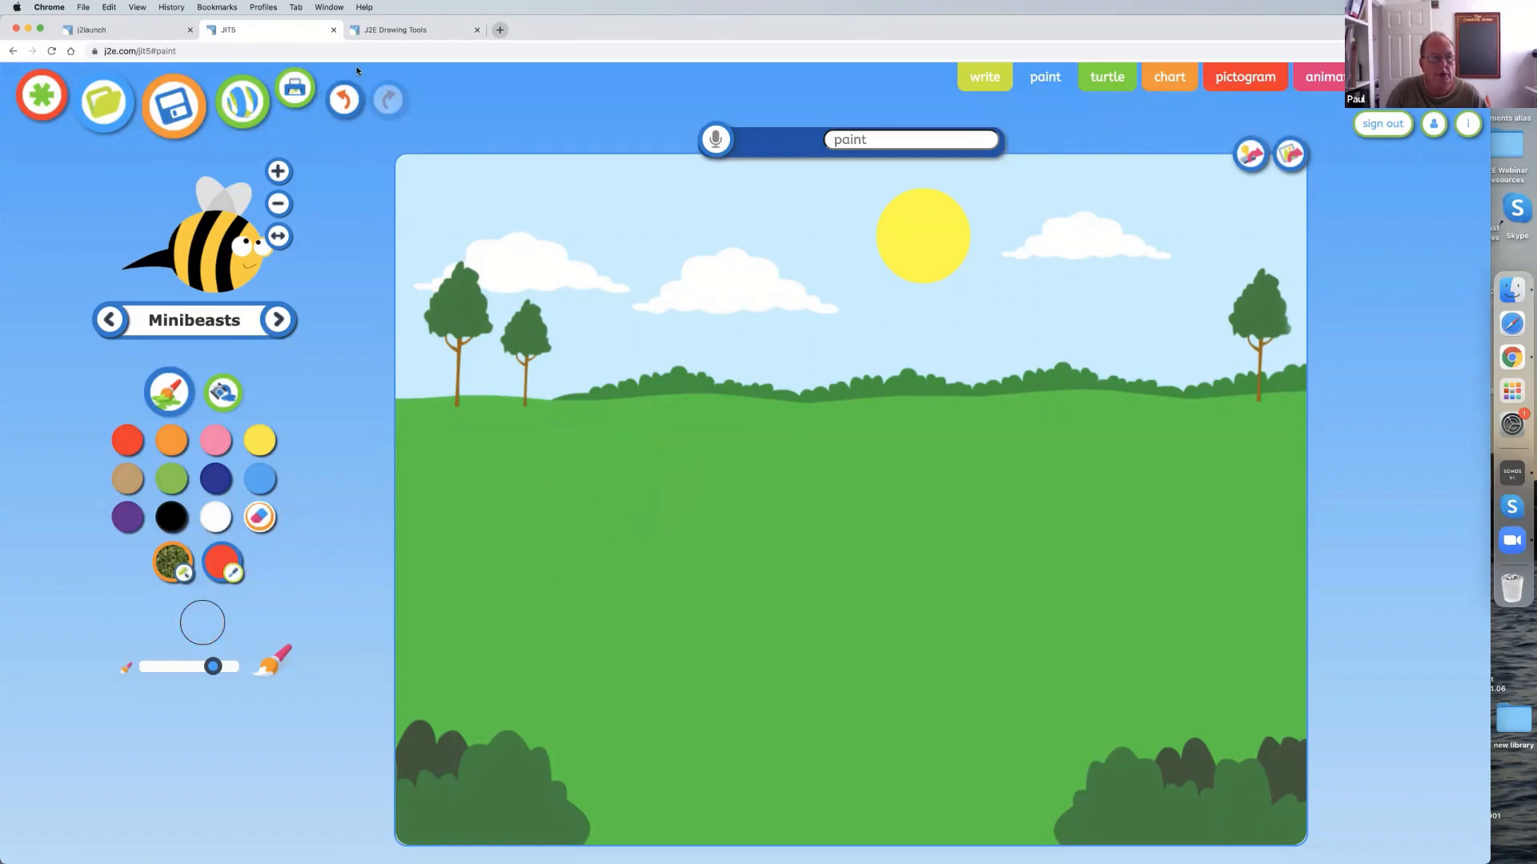
Close the JIT5 paint page without saving and open a blank j2e document from j2launch.
left_click(332, 31)
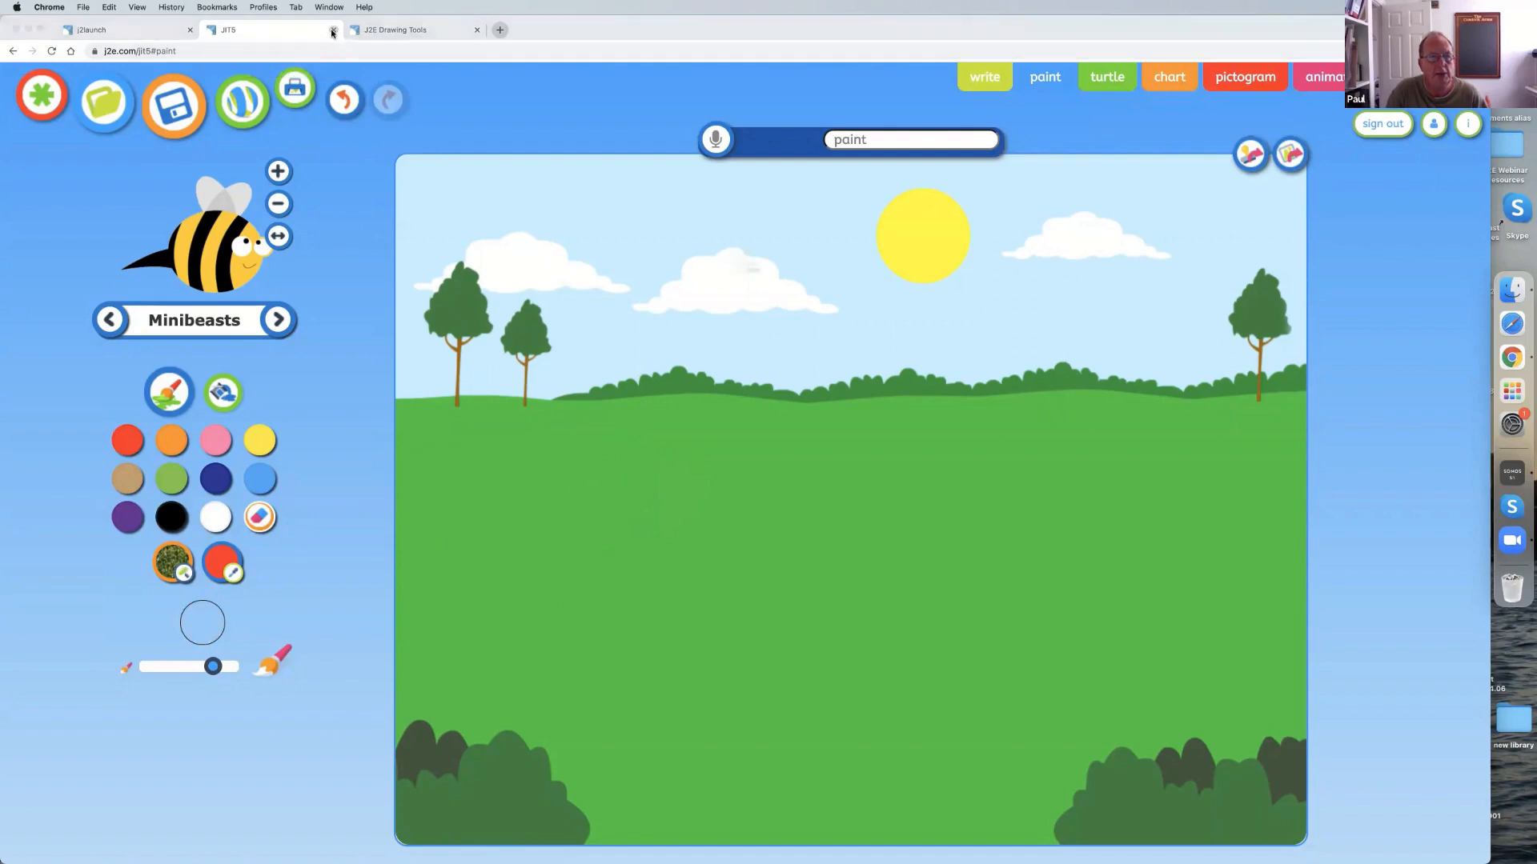
left_click(759, 308)
left_click(125, 30)
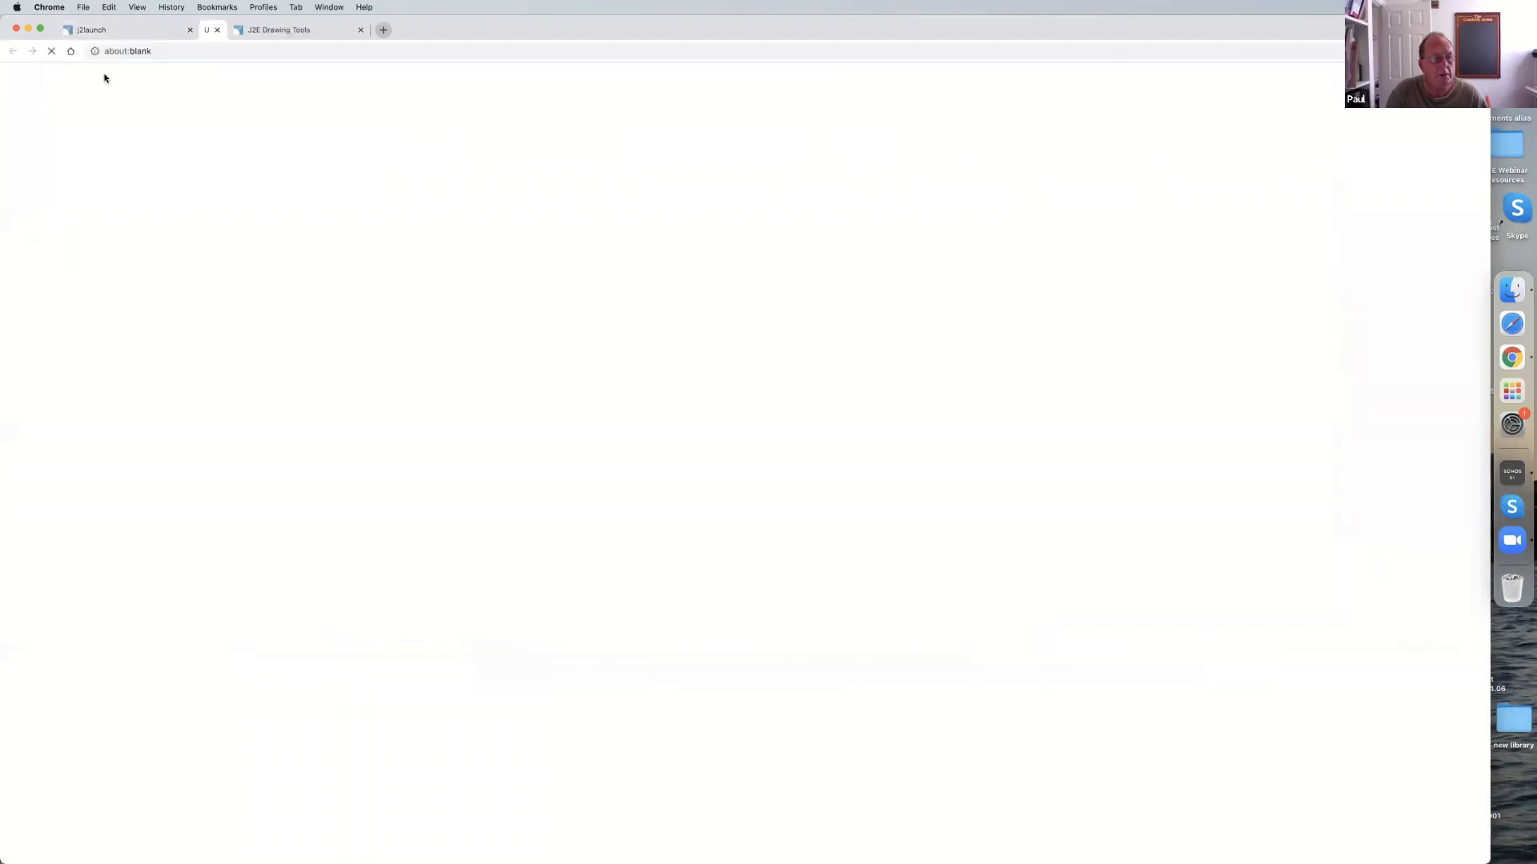
left_click(105, 79)
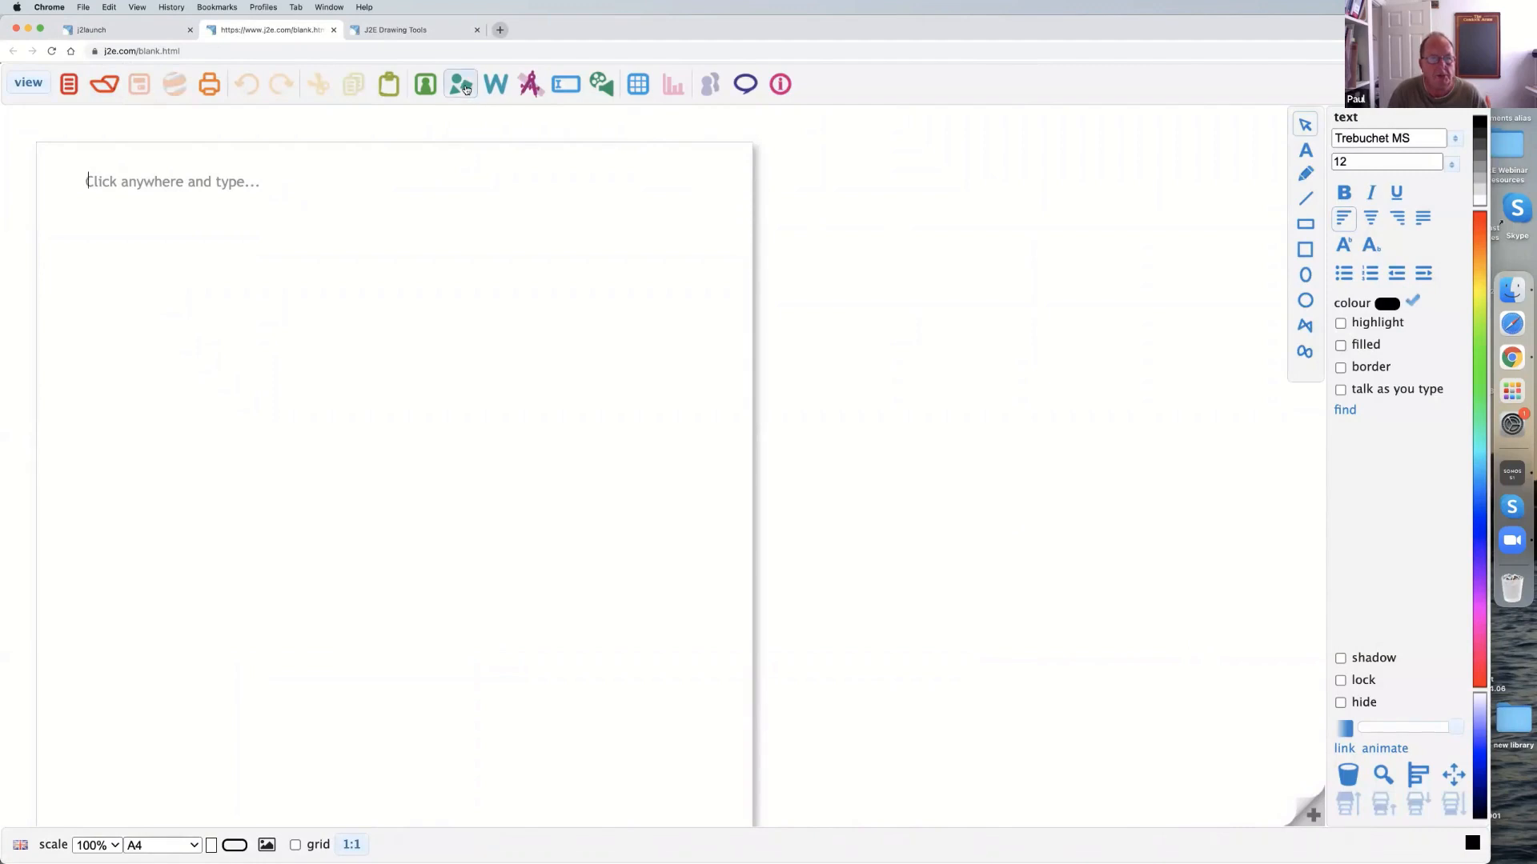
Add an engine plate shape near the page's upper-left corner, enlarge it and reshape its corner curves into a four-petal cross.
left_click(462, 85)
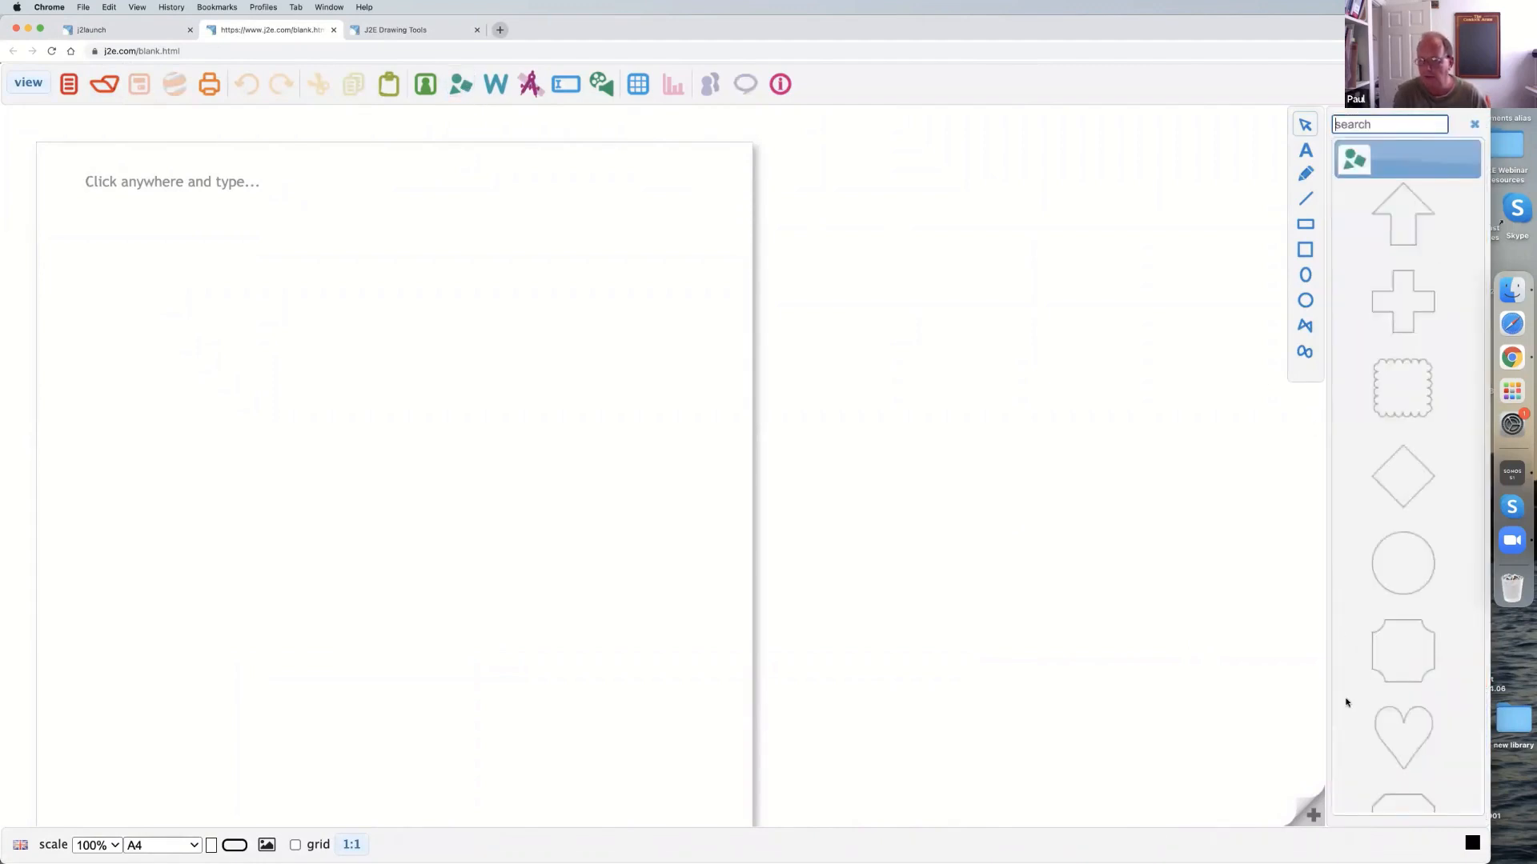
left_click_drag(1403, 649, 135, 234)
left_click(131, 252)
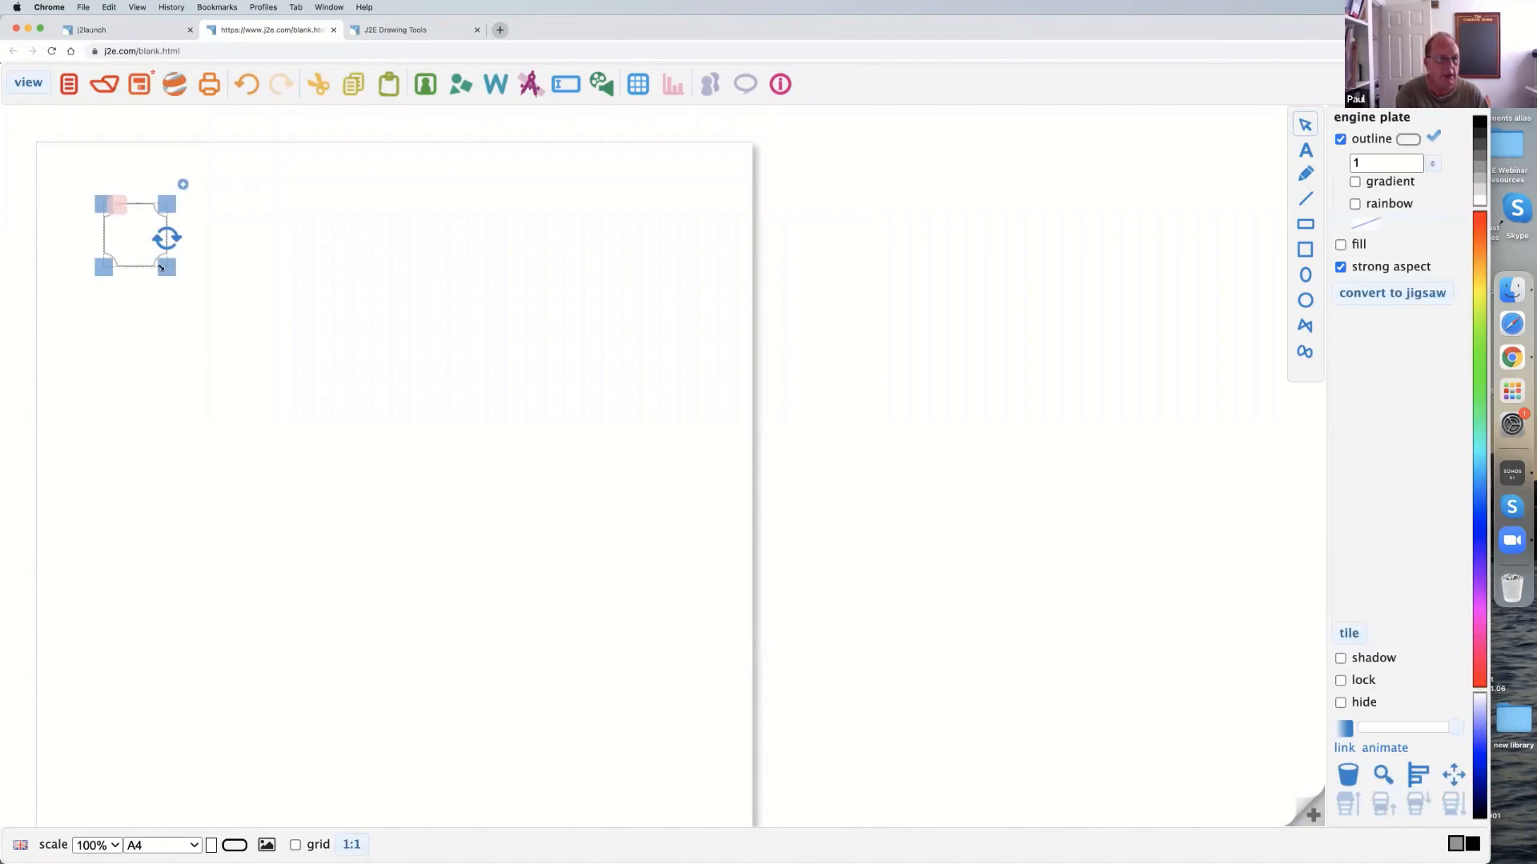
left_click_drag(166, 273, 266, 358)
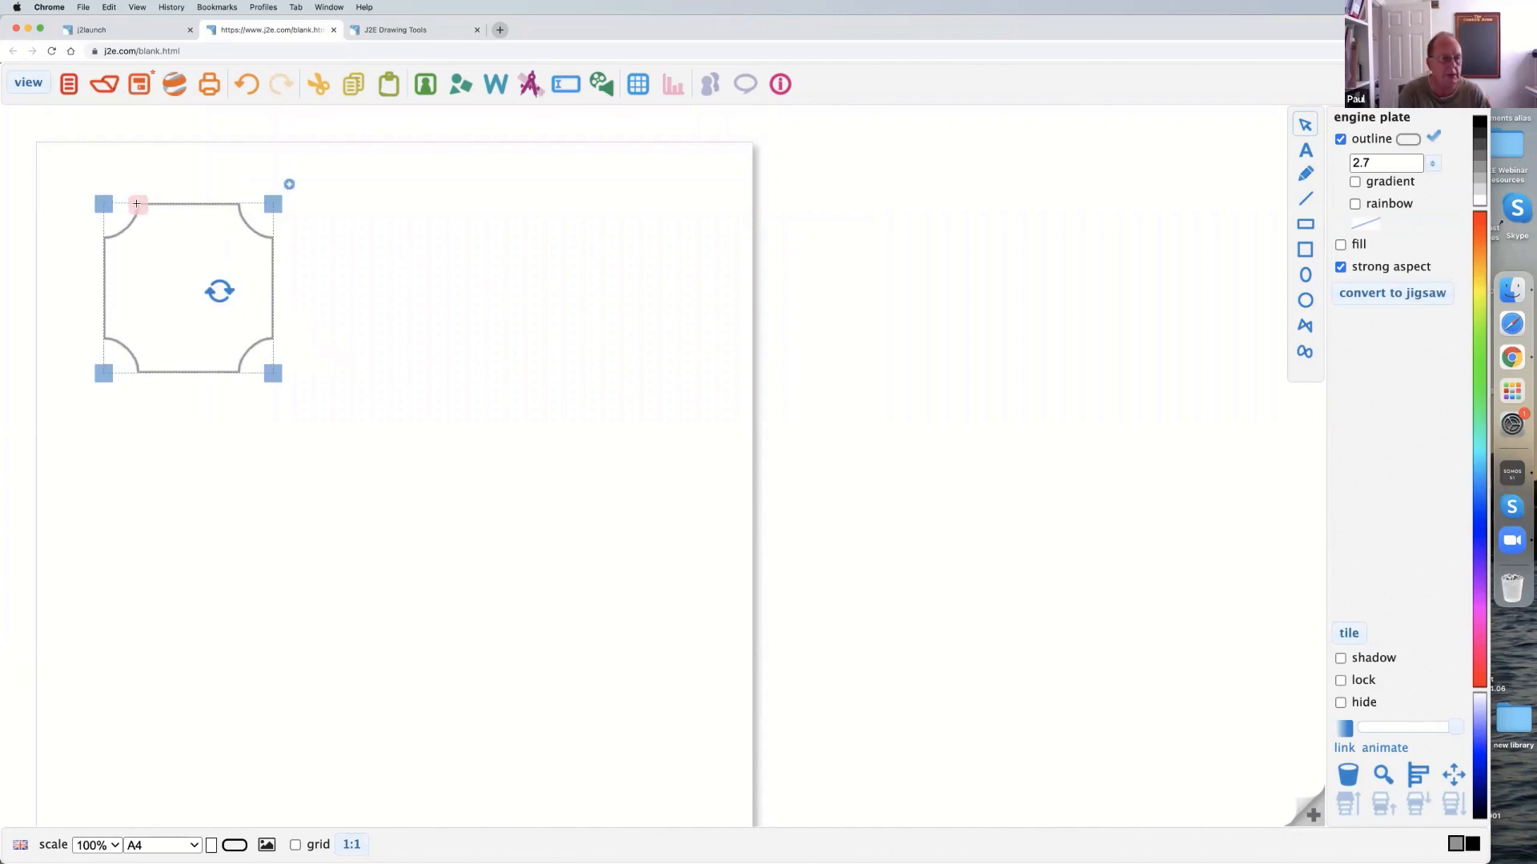
mouse_move(140, 205)
left_mouse_down()
mouse_move(215, 208)
mouse_move(118, 198)
left_mouse_up()
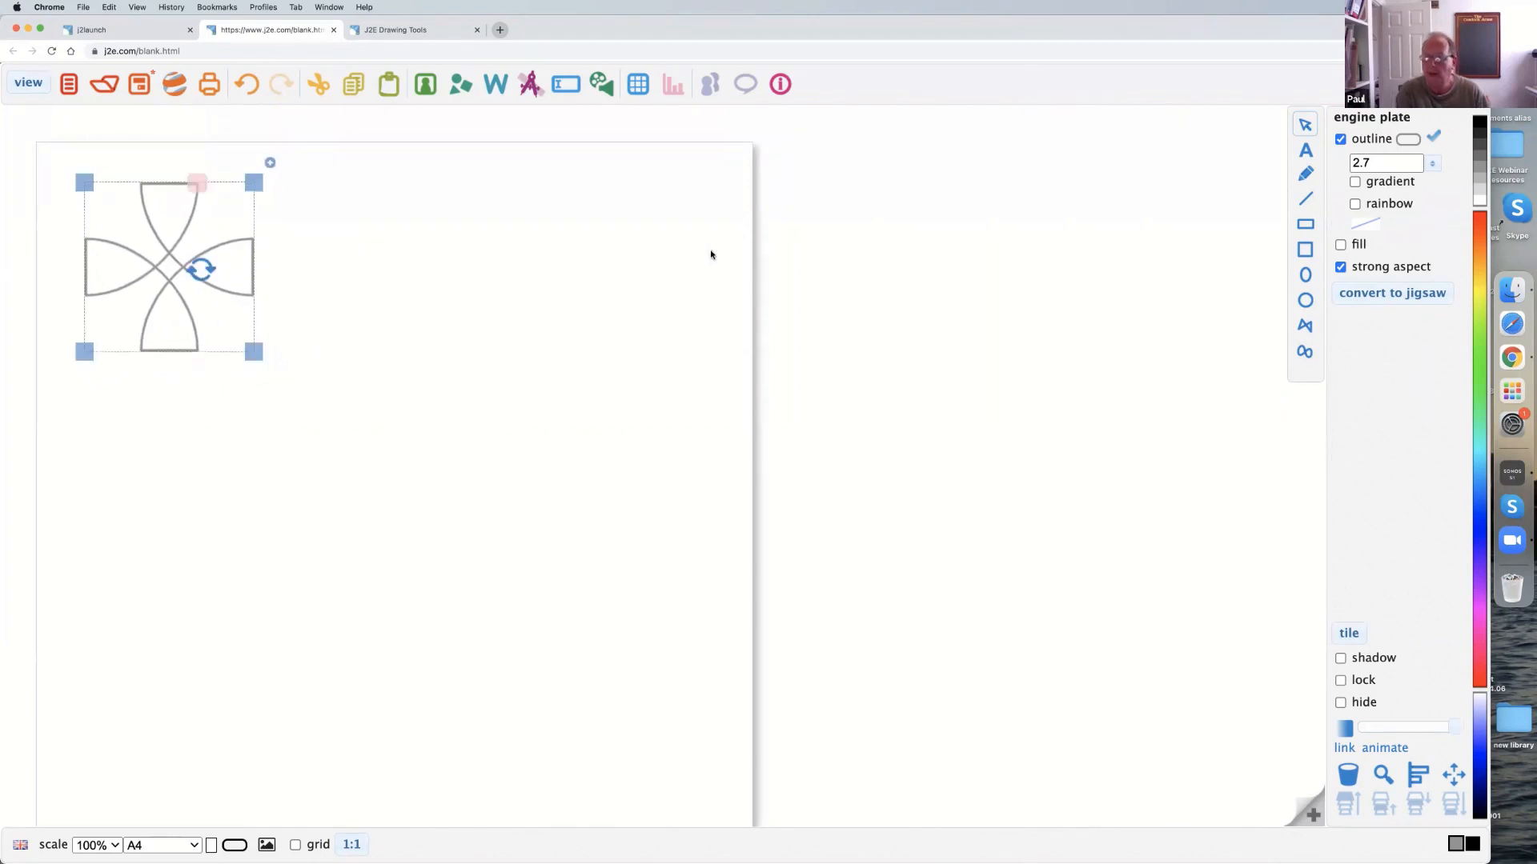
Fill the cross with orange-red and set its outline to black.
left_click(1341, 245)
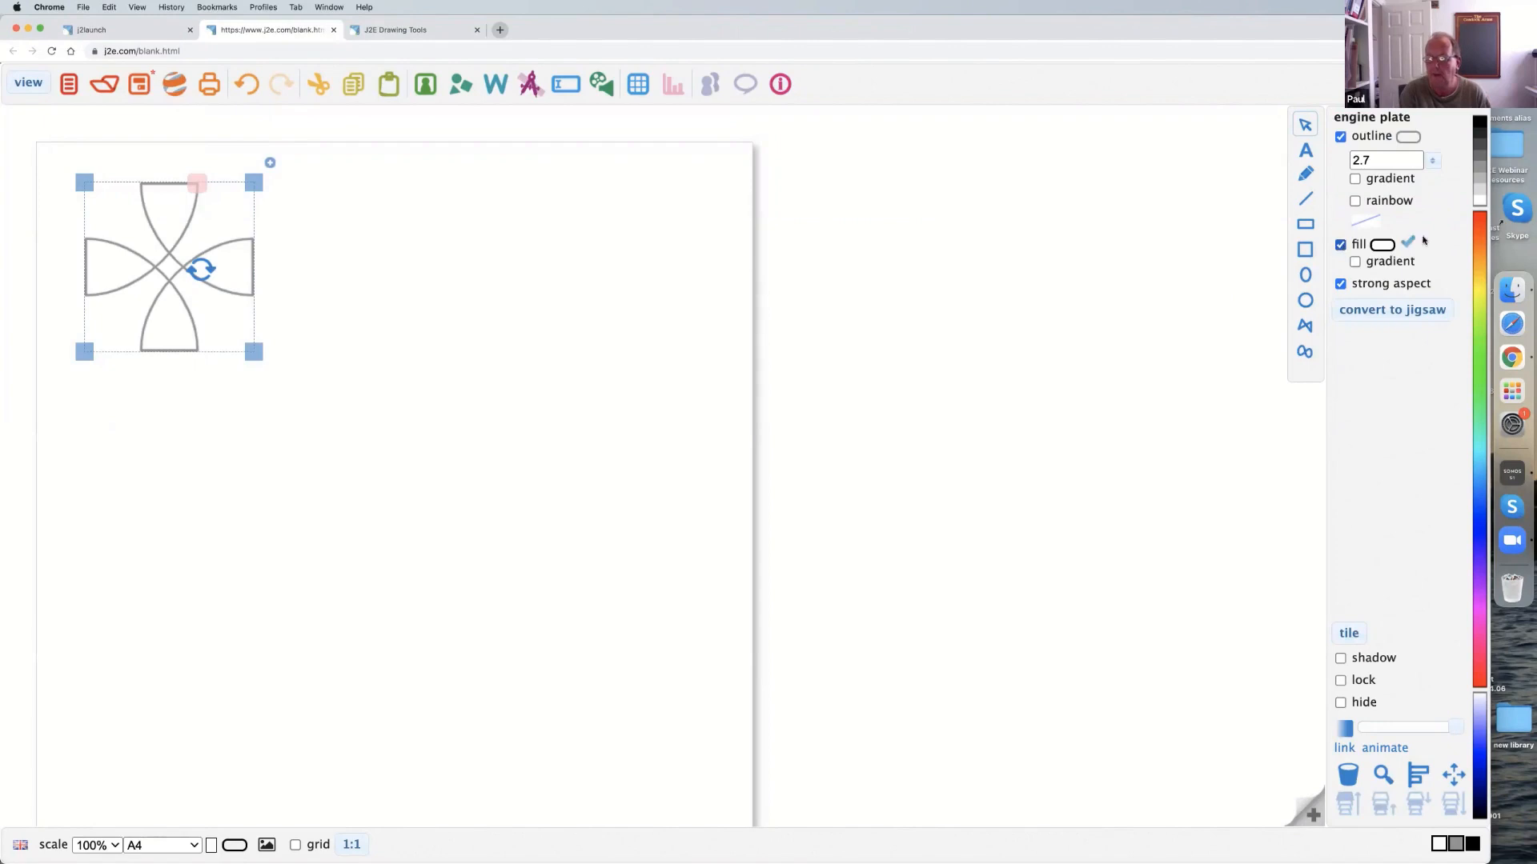
left_click(1484, 230)
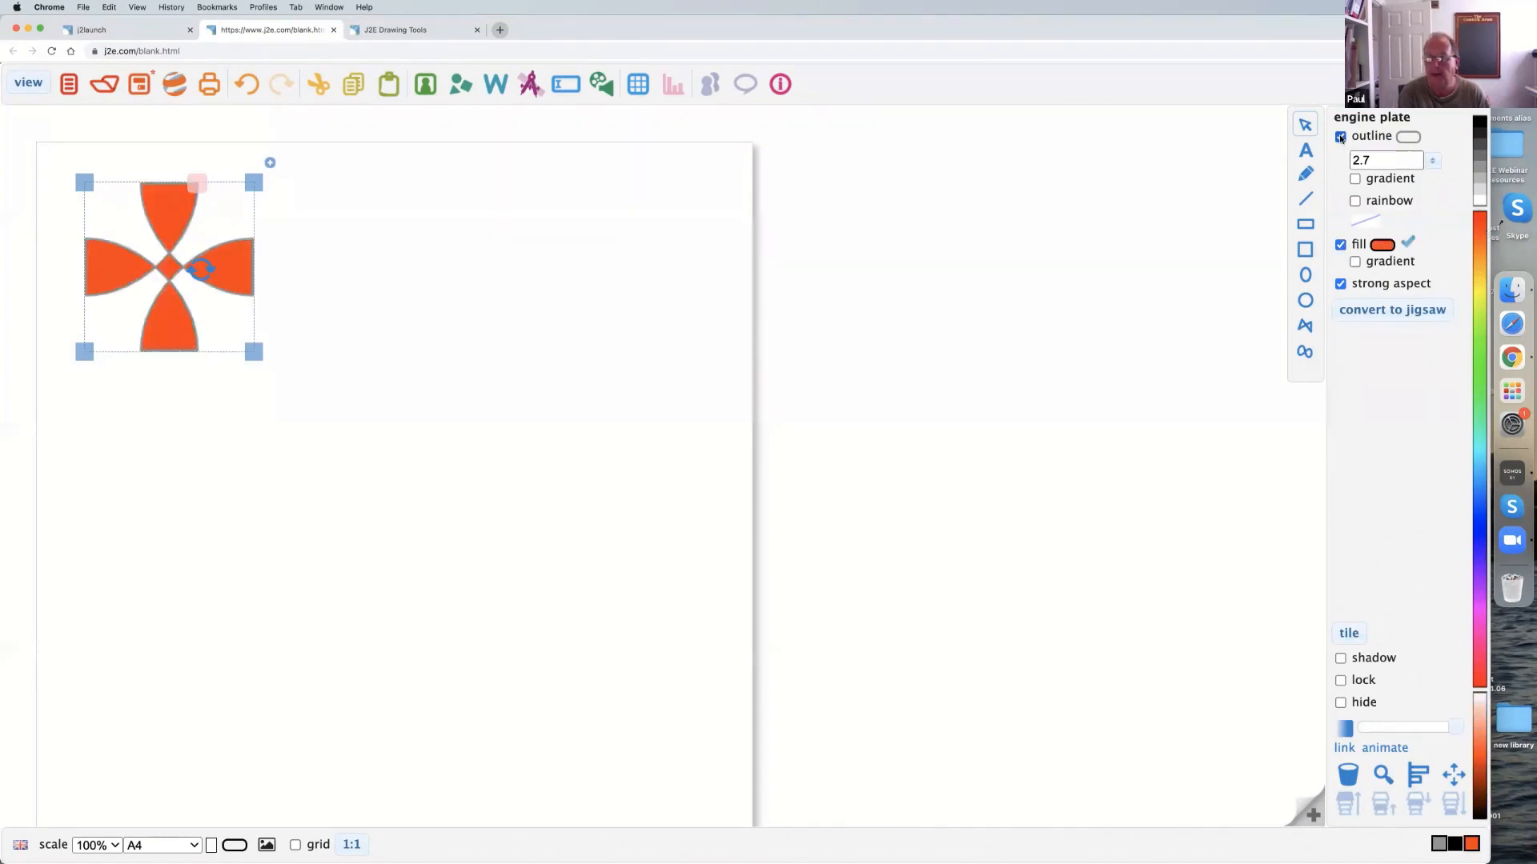
left_click(1405, 138)
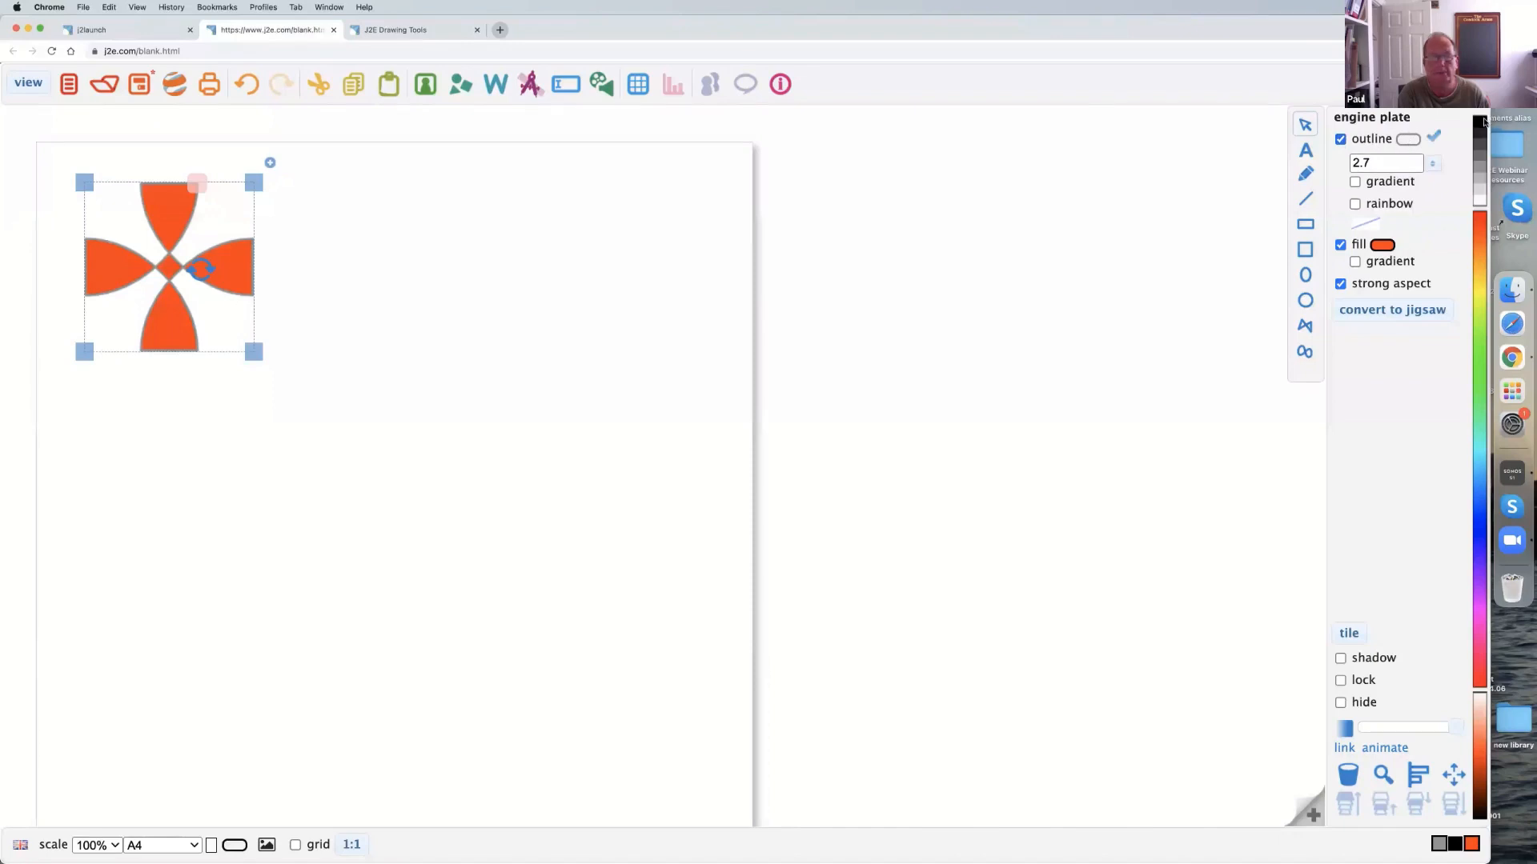
left_click(1484, 120)
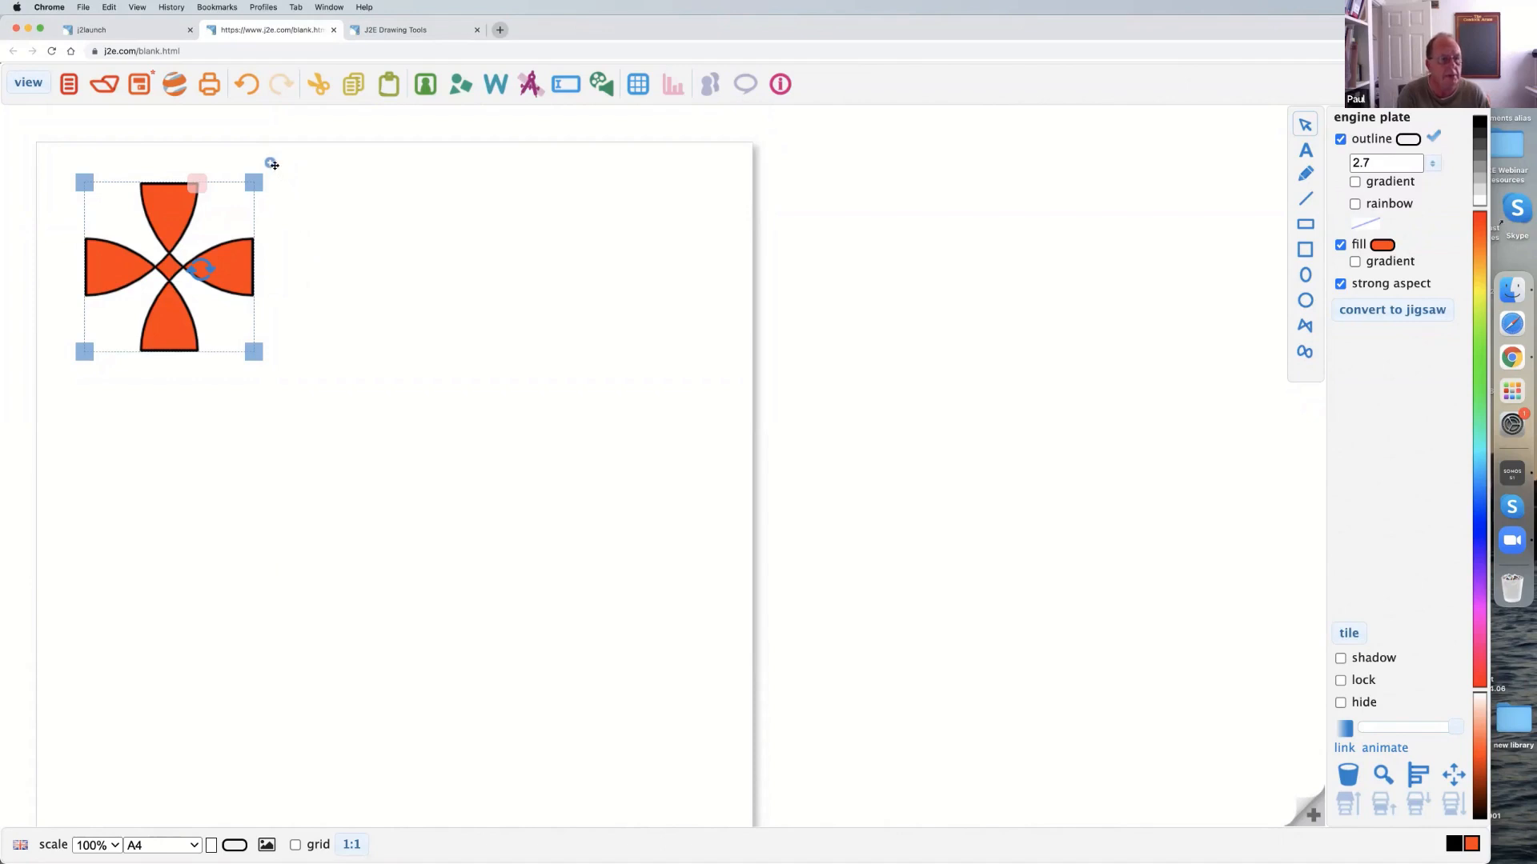
Duplicate the cross directly to its right, edges touching, and fill the copy with yellow.
left_click_drag(269, 163, 438, 163)
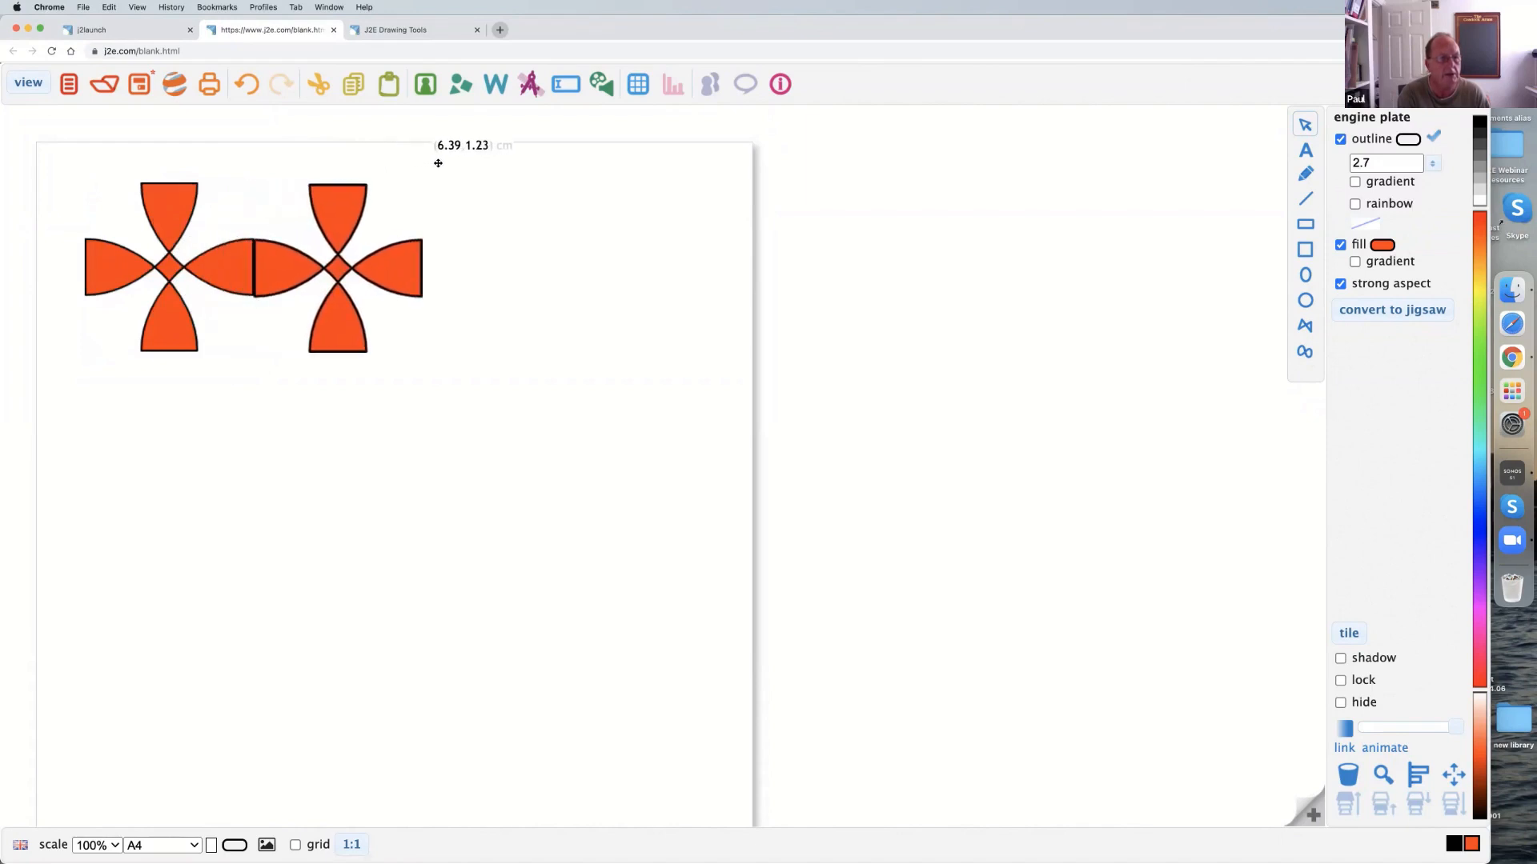
left_click_drag(438, 163, 439, 163)
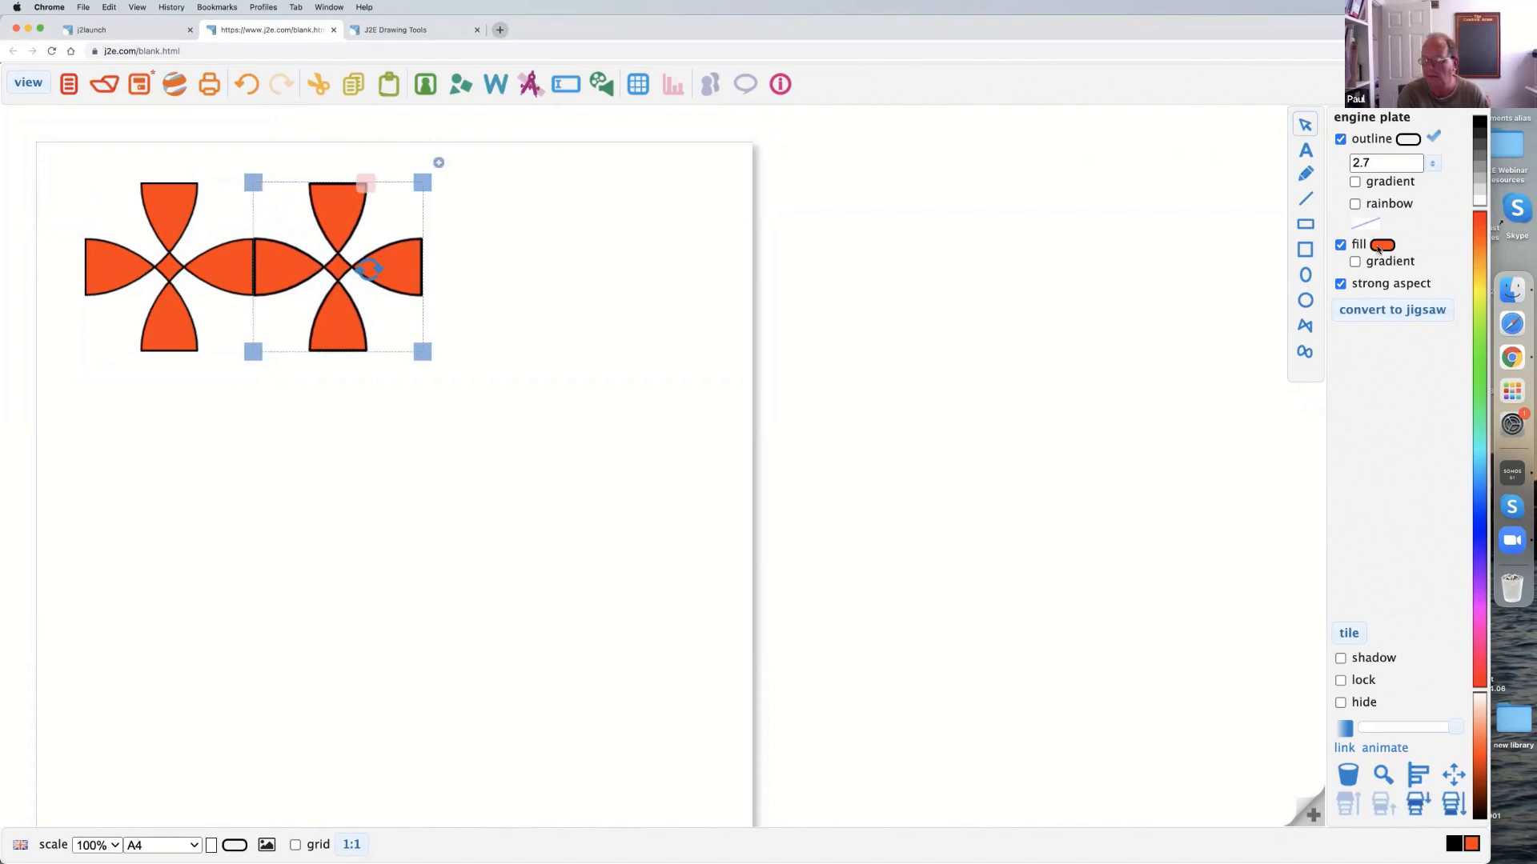
left_click(1380, 246)
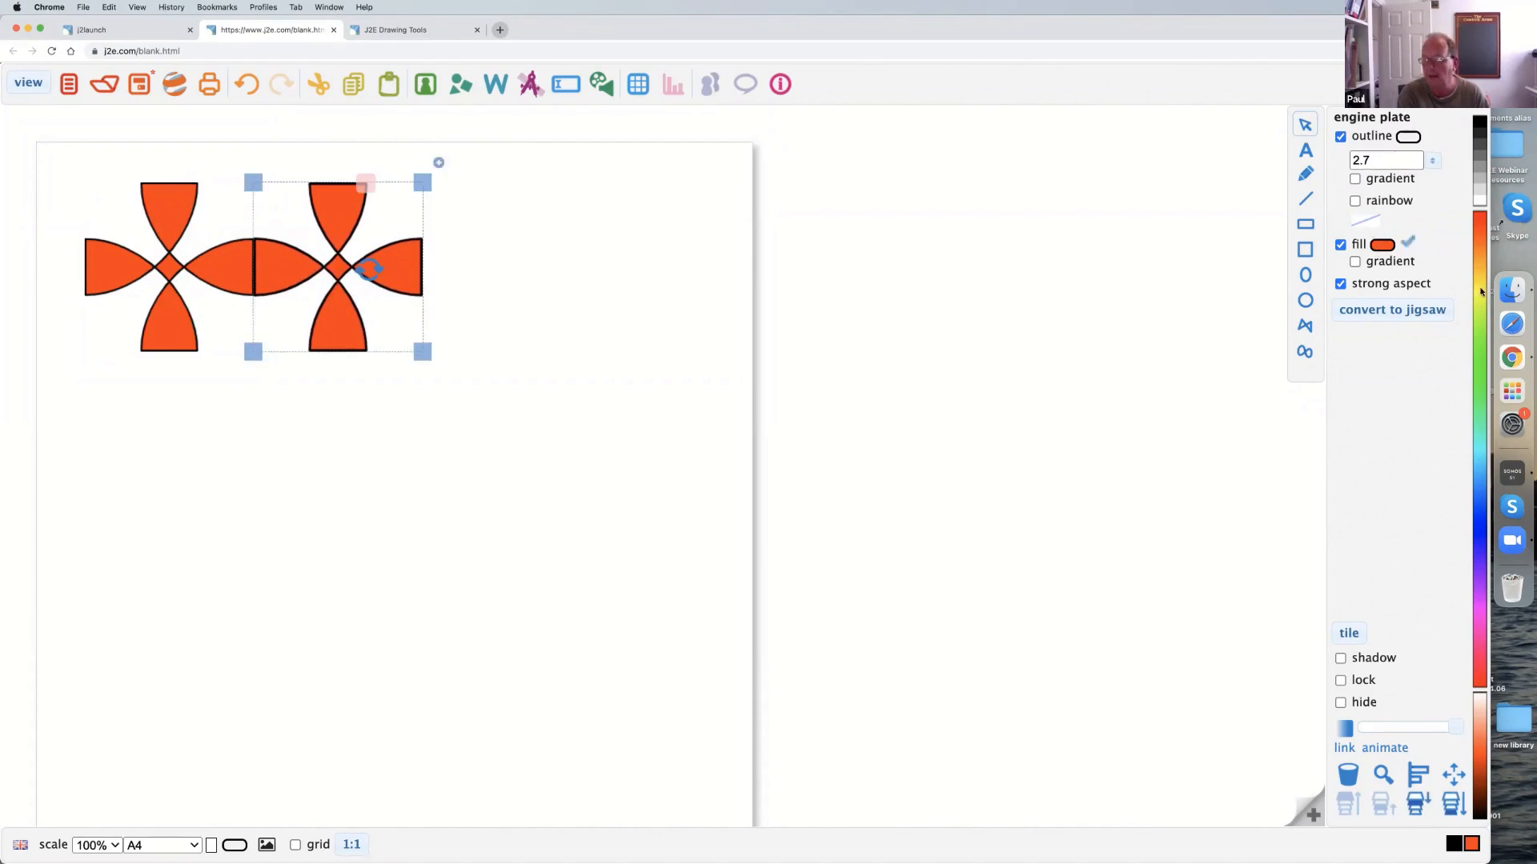
left_click(1480, 303)
left_click(438, 398)
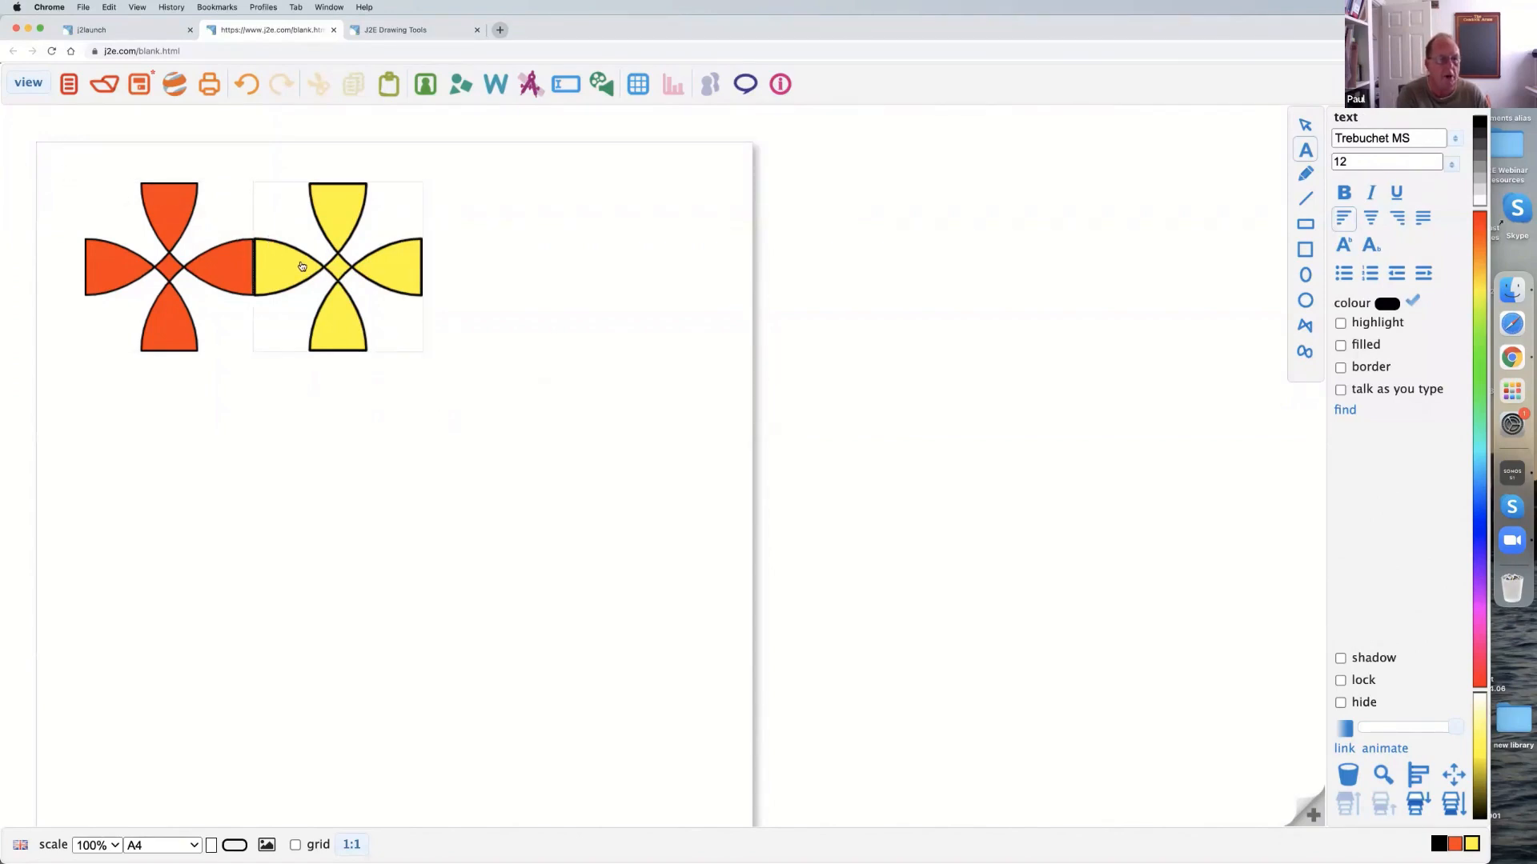
Select the orange-red and yellow crosses together and group them.
left_click_drag(302, 267, 332, 269)
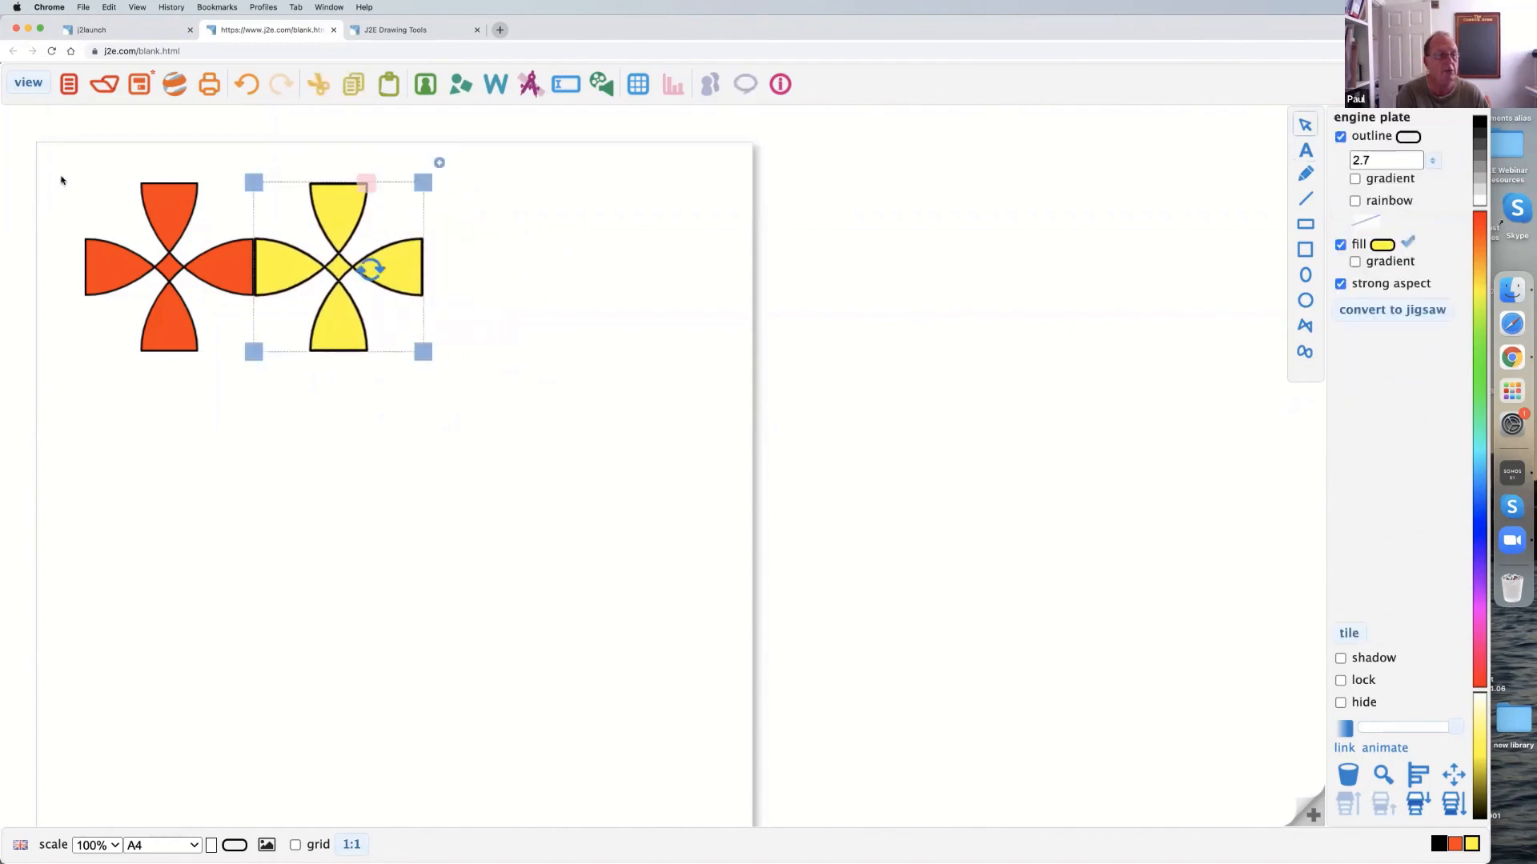
left_click_drag(57, 160, 102, 232)
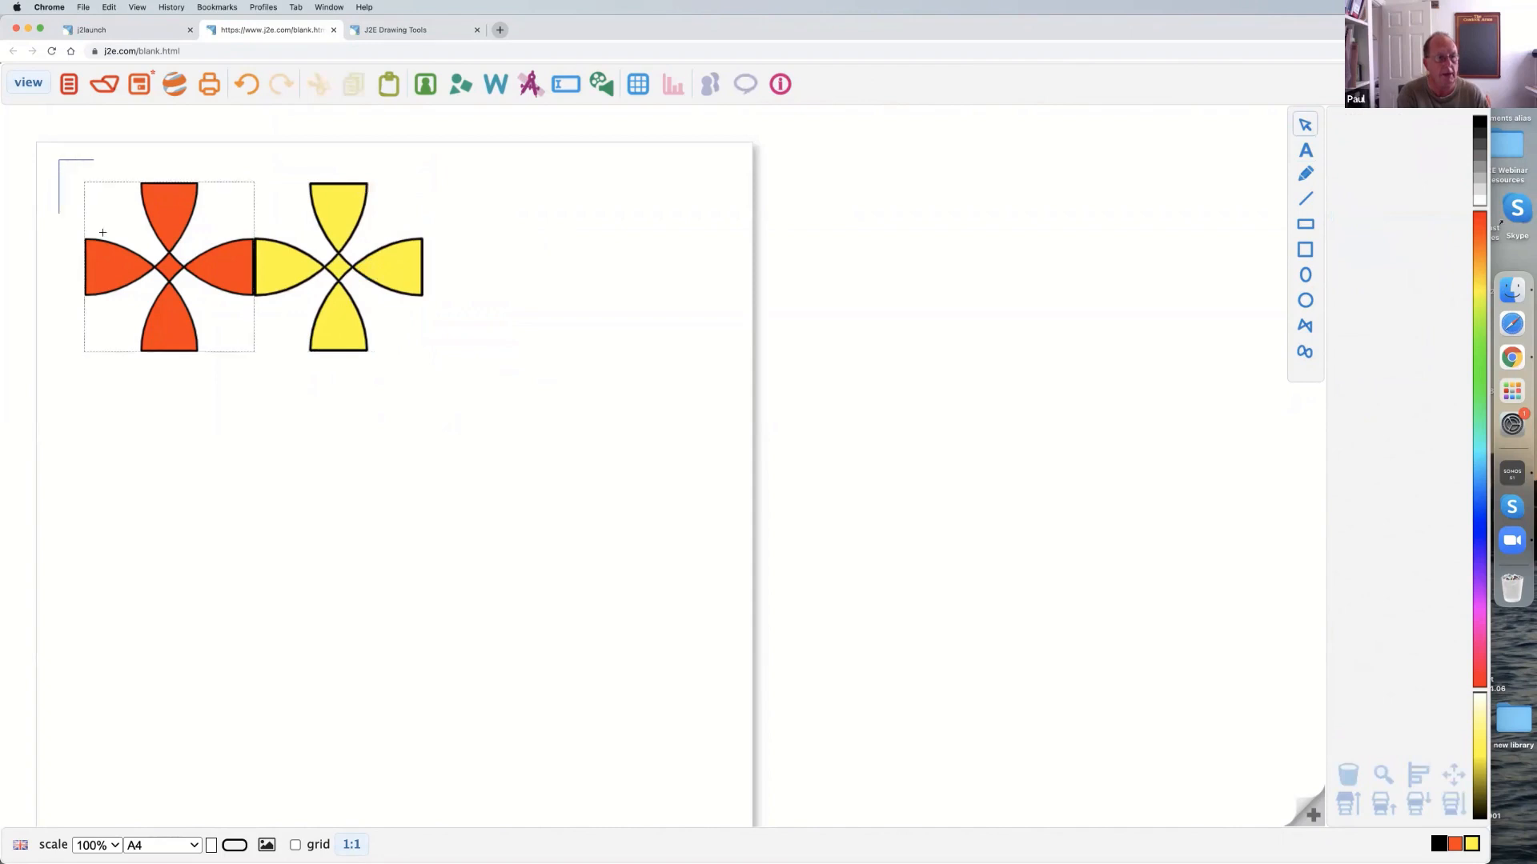
left_click_drag(196, 297, 452, 370)
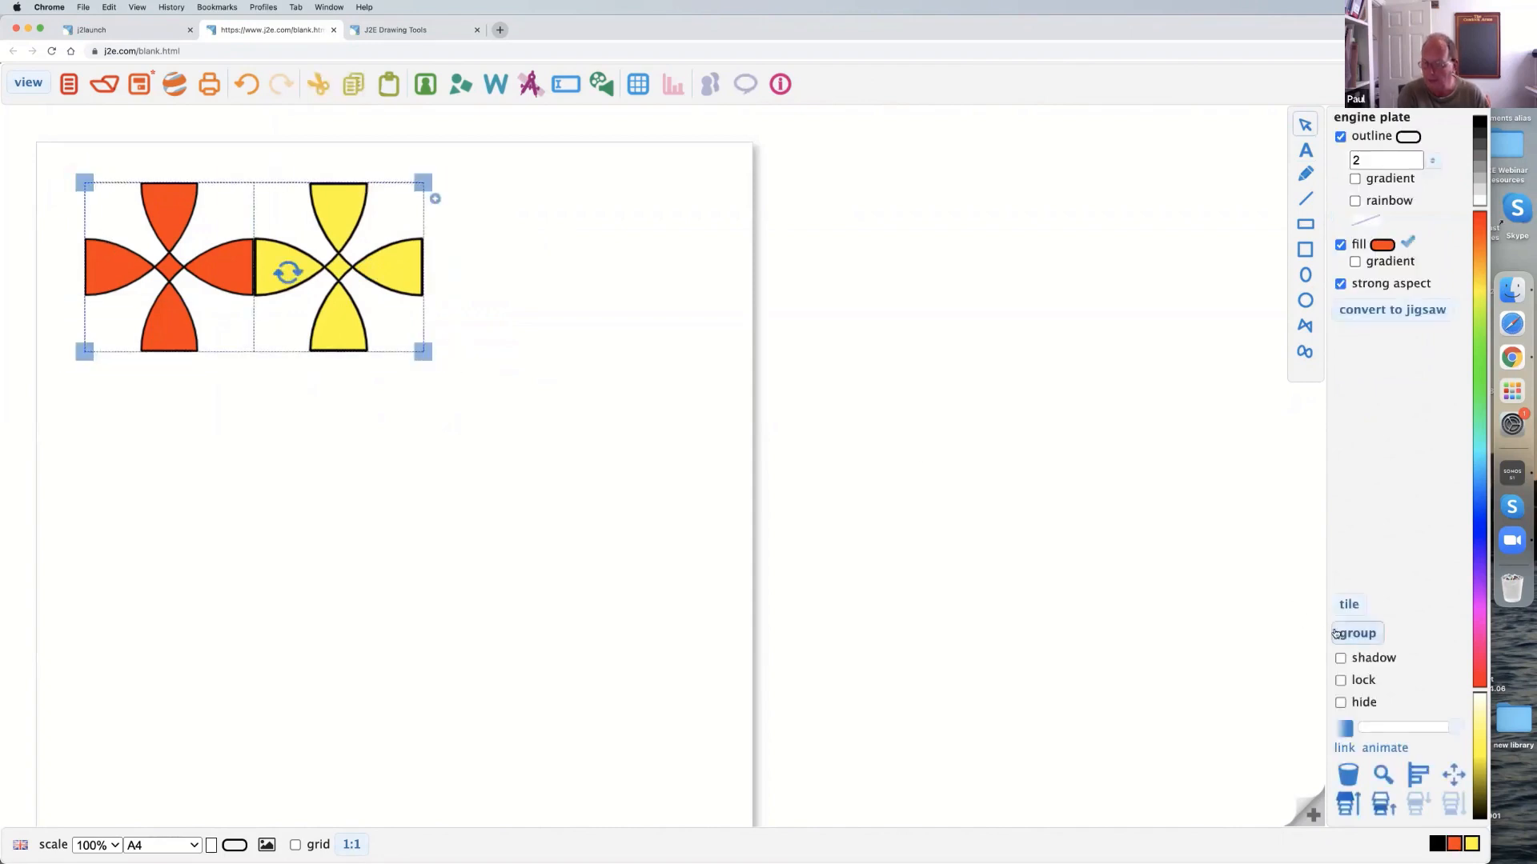
left_click(1353, 633)
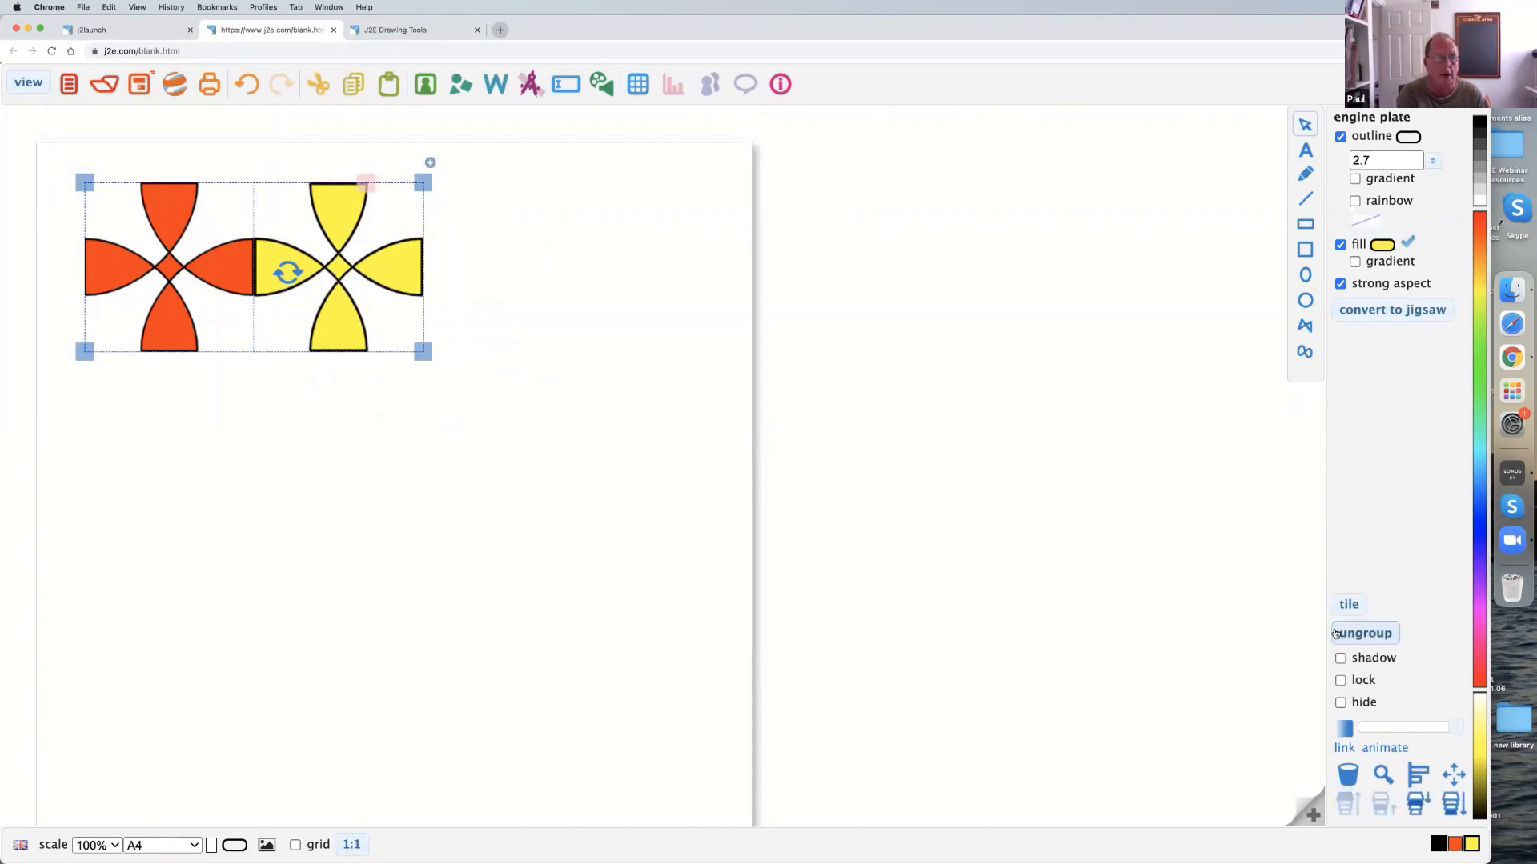
Duplicate the grouped pair below the original and rotate the copy half a turn so the colours alternate, edges touching.
mouse_move(210, 284)
left_mouse_down()
mouse_move(220, 490)
mouse_move(211, 285)
left_mouse_up()
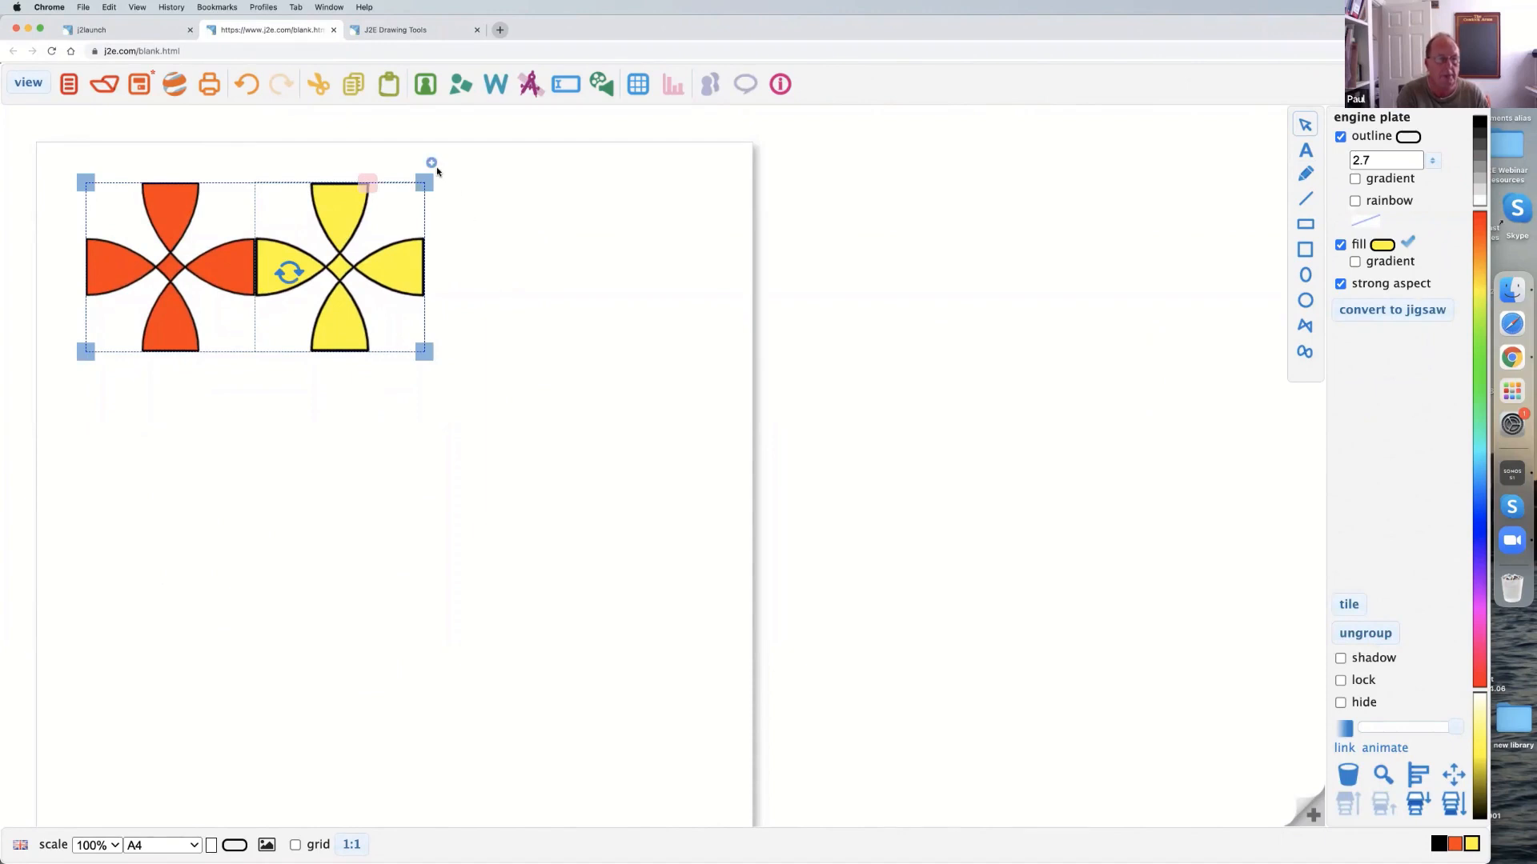
left_click_drag(431, 162, 428, 392)
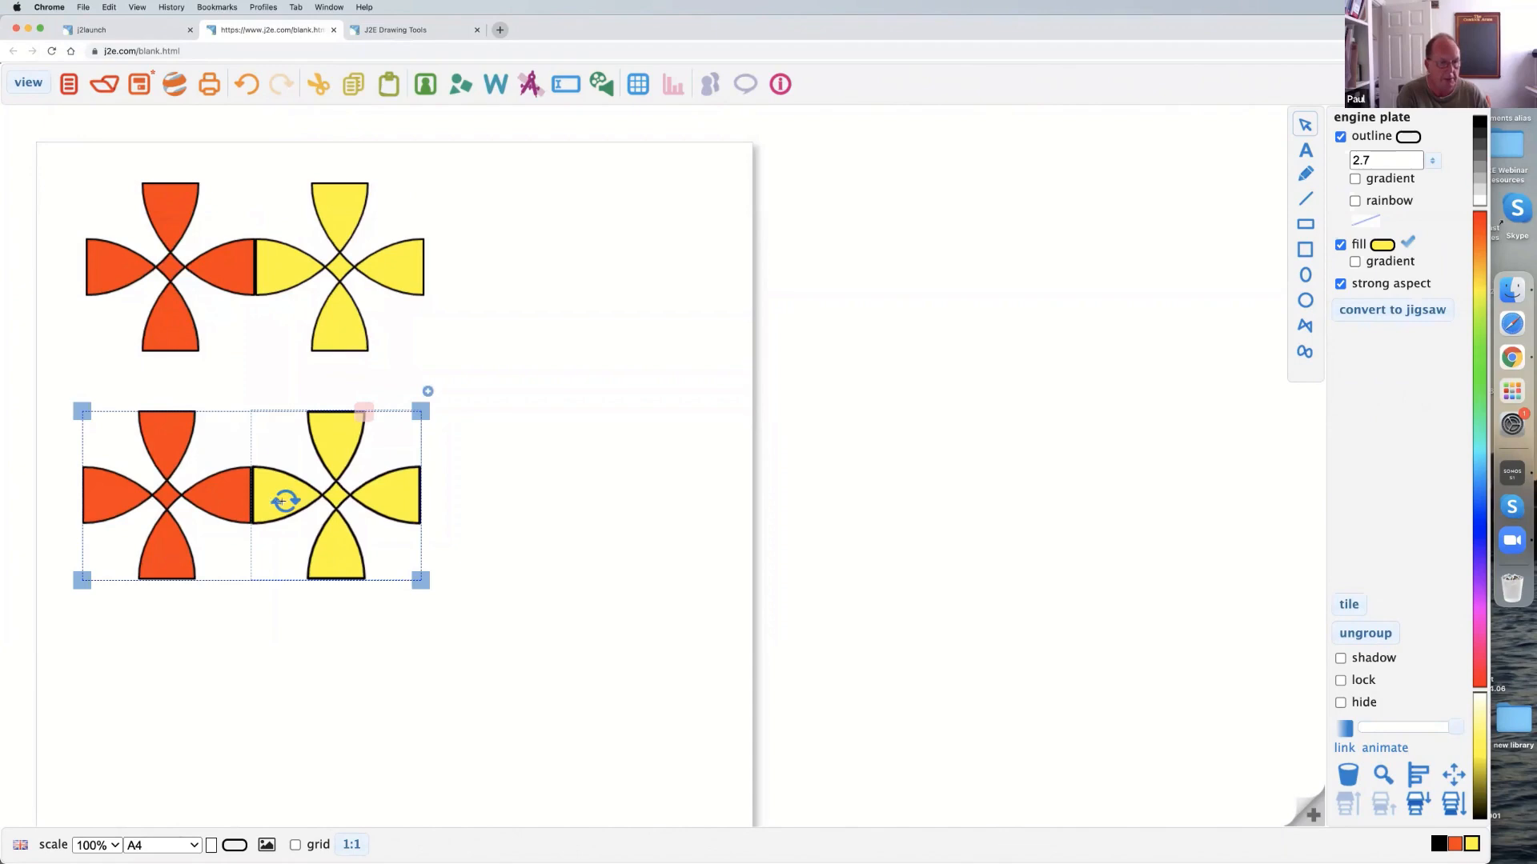
left_click_drag(281, 518, 227, 441)
left_click(320, 413)
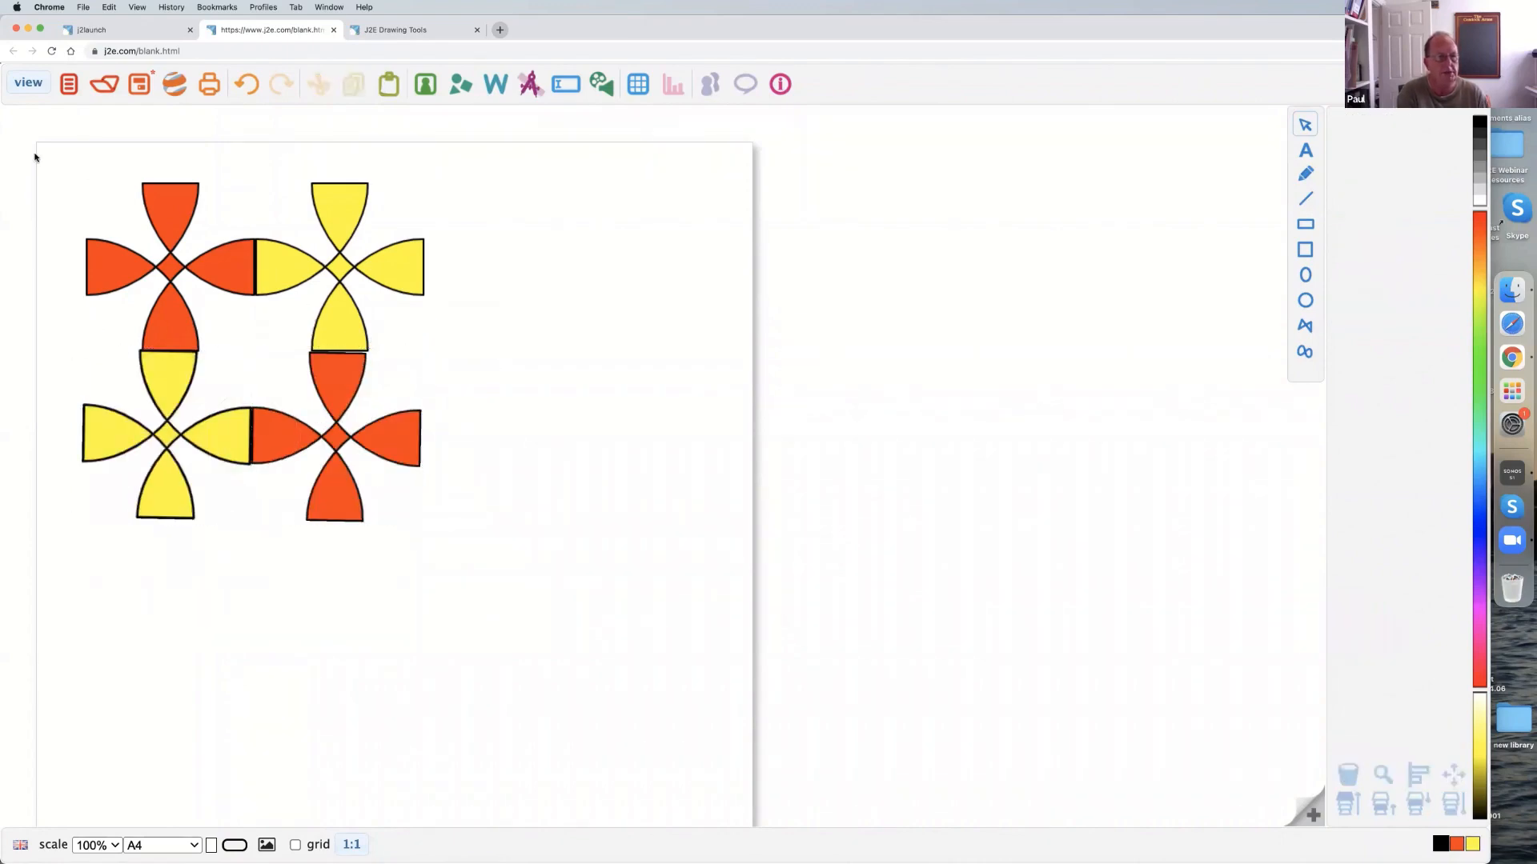
Duplicate the whole four-cross block to its right so the pattern continues across the page.
left_click_drag(40, 152, 443, 555)
left_click_drag(439, 200, 777, 199)
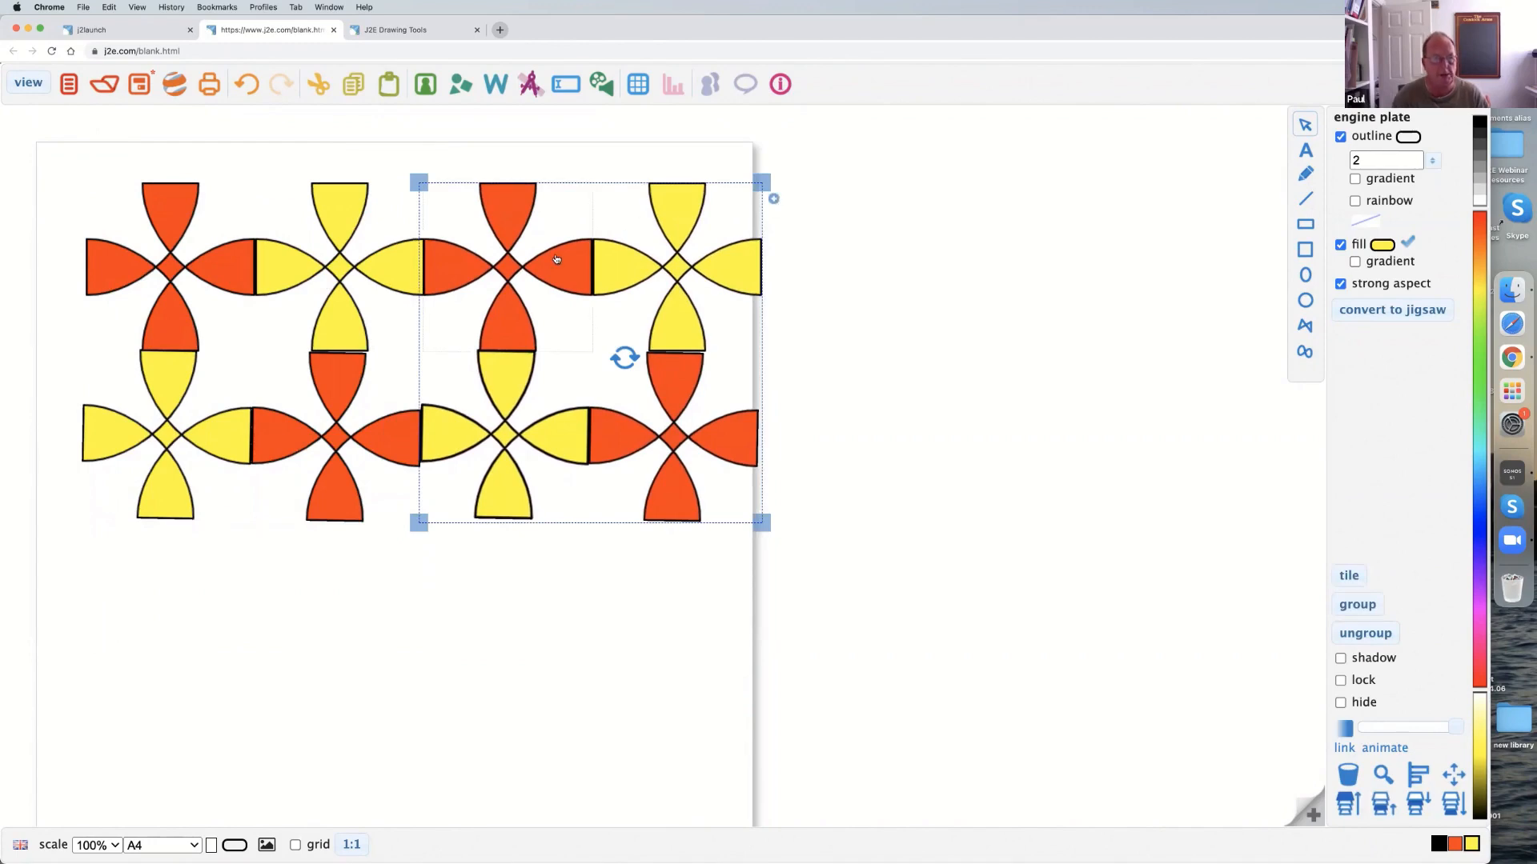
Delete all the crosses so the page is empty.
key("Delete")
left_click(292, 267)
key("Delete")
left_click(325, 404)
key("Delete")
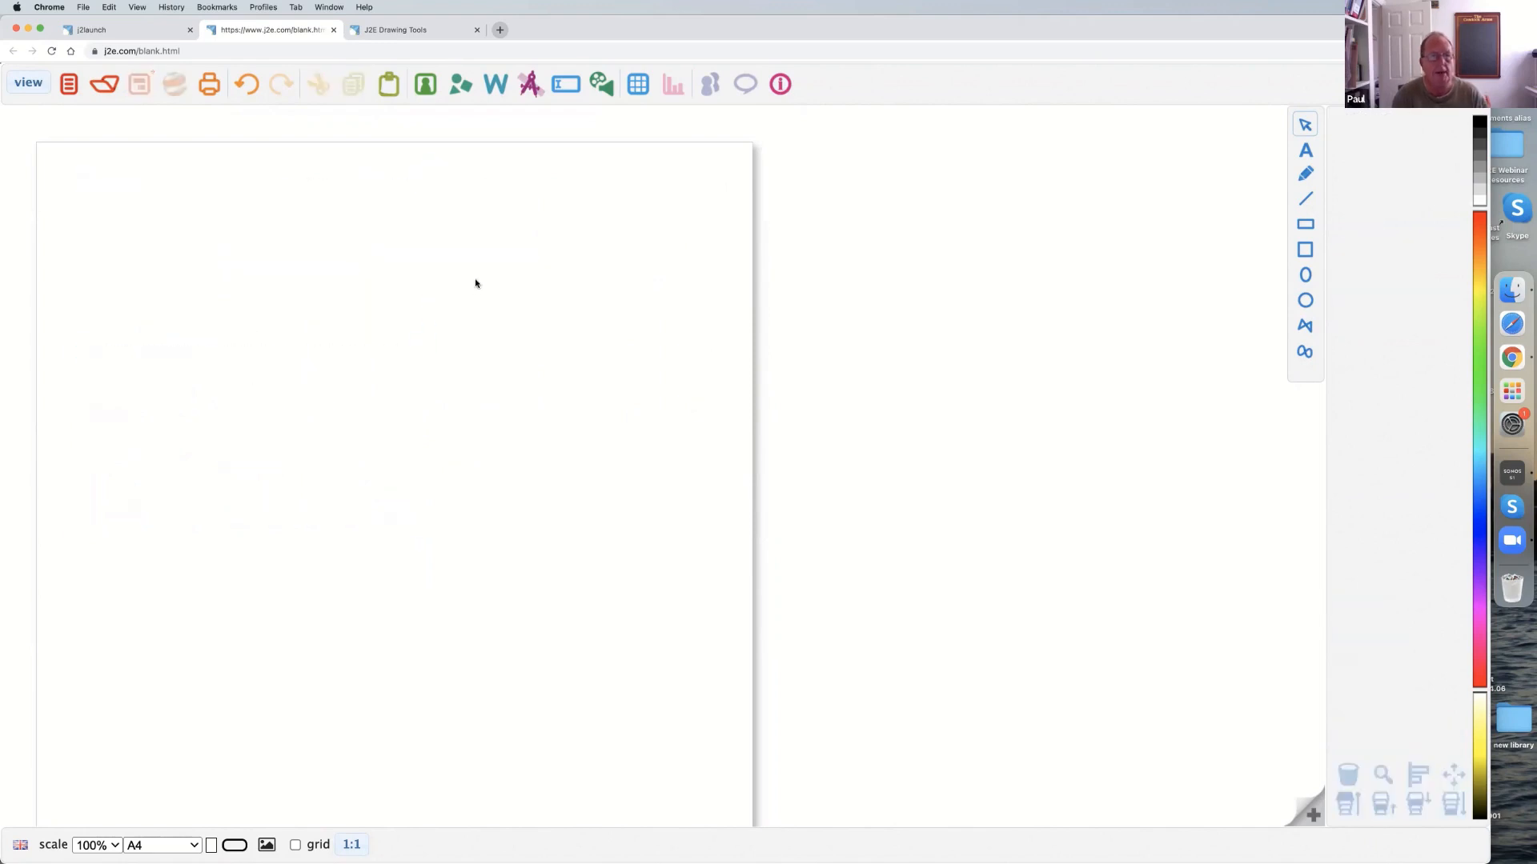
Add a new, larger engine plate shape in the upper part of the page and reshape its corner curves into a four-petal cross.
left_click(456, 87)
left_click_drag(1406, 641, 359, 417)
left_click(176, 246)
left_click_drag(186, 193, 277, 189)
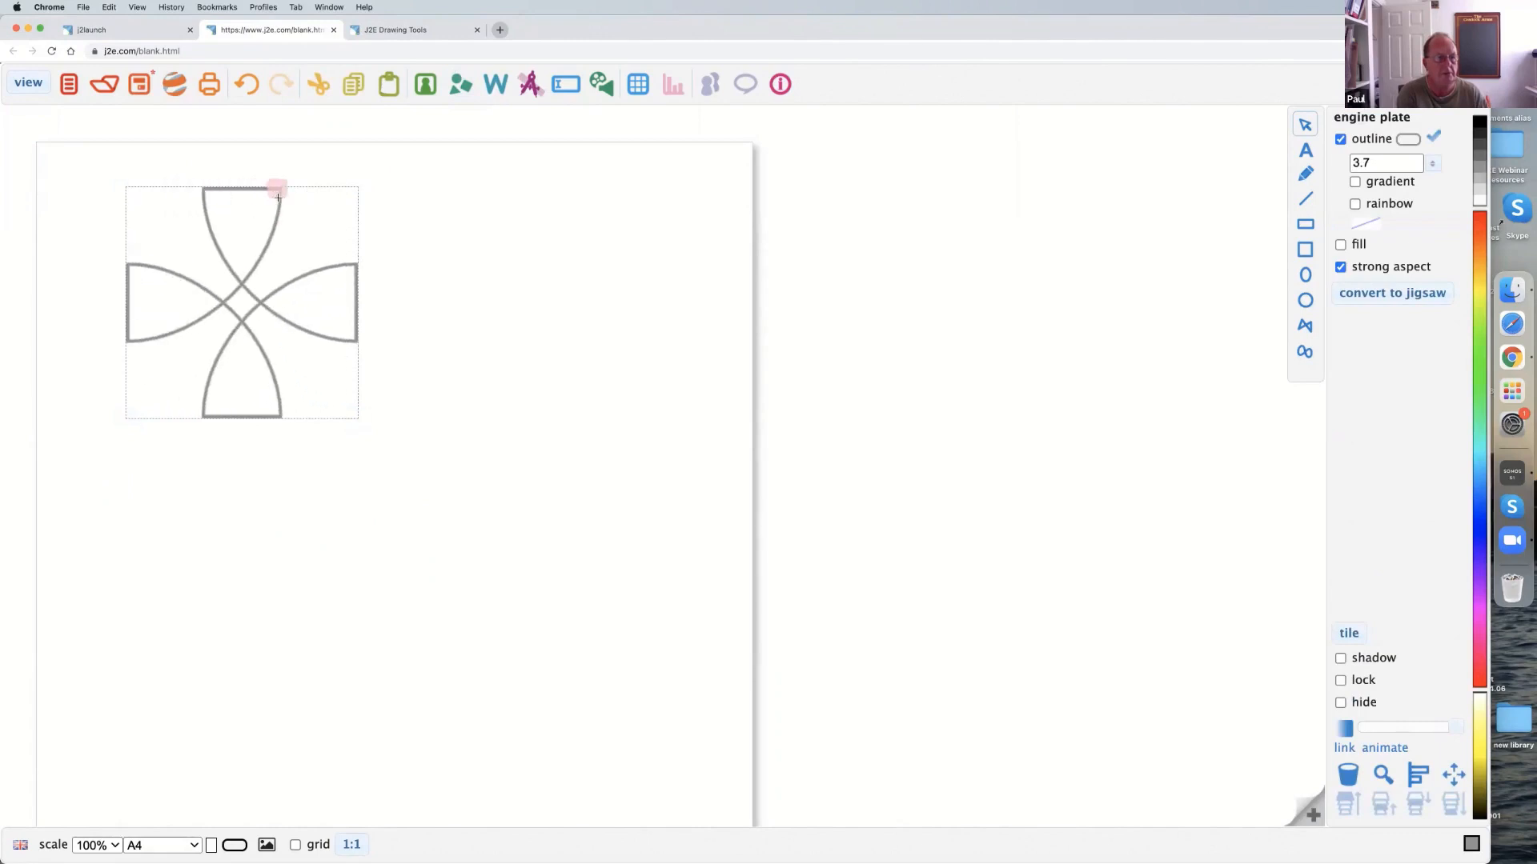
Fill the new cross with orange-red, keeping its grey outline.
left_click(1340, 244)
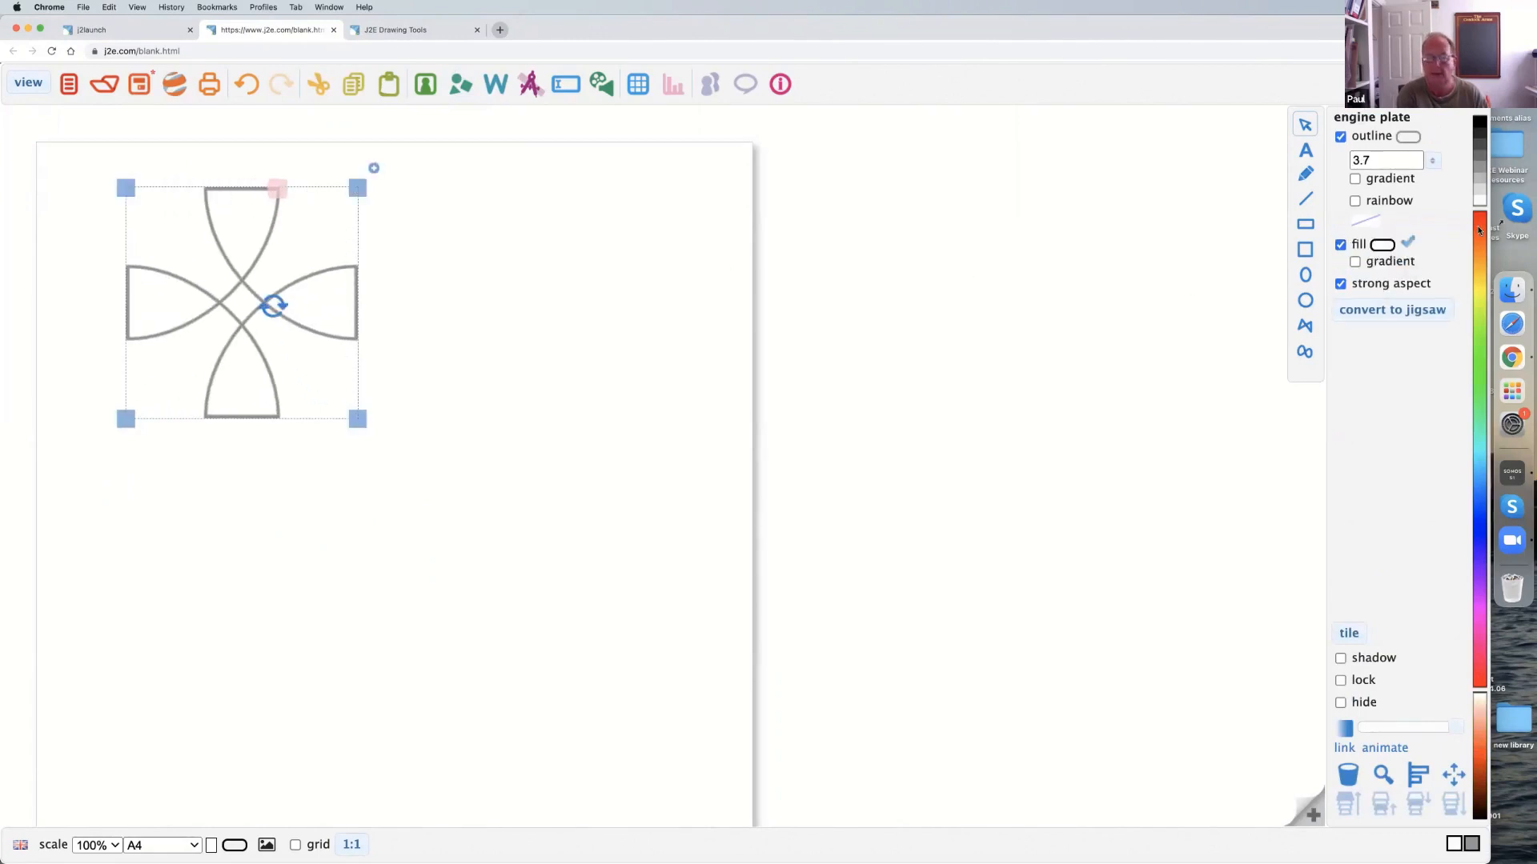
left_click(436, 400)
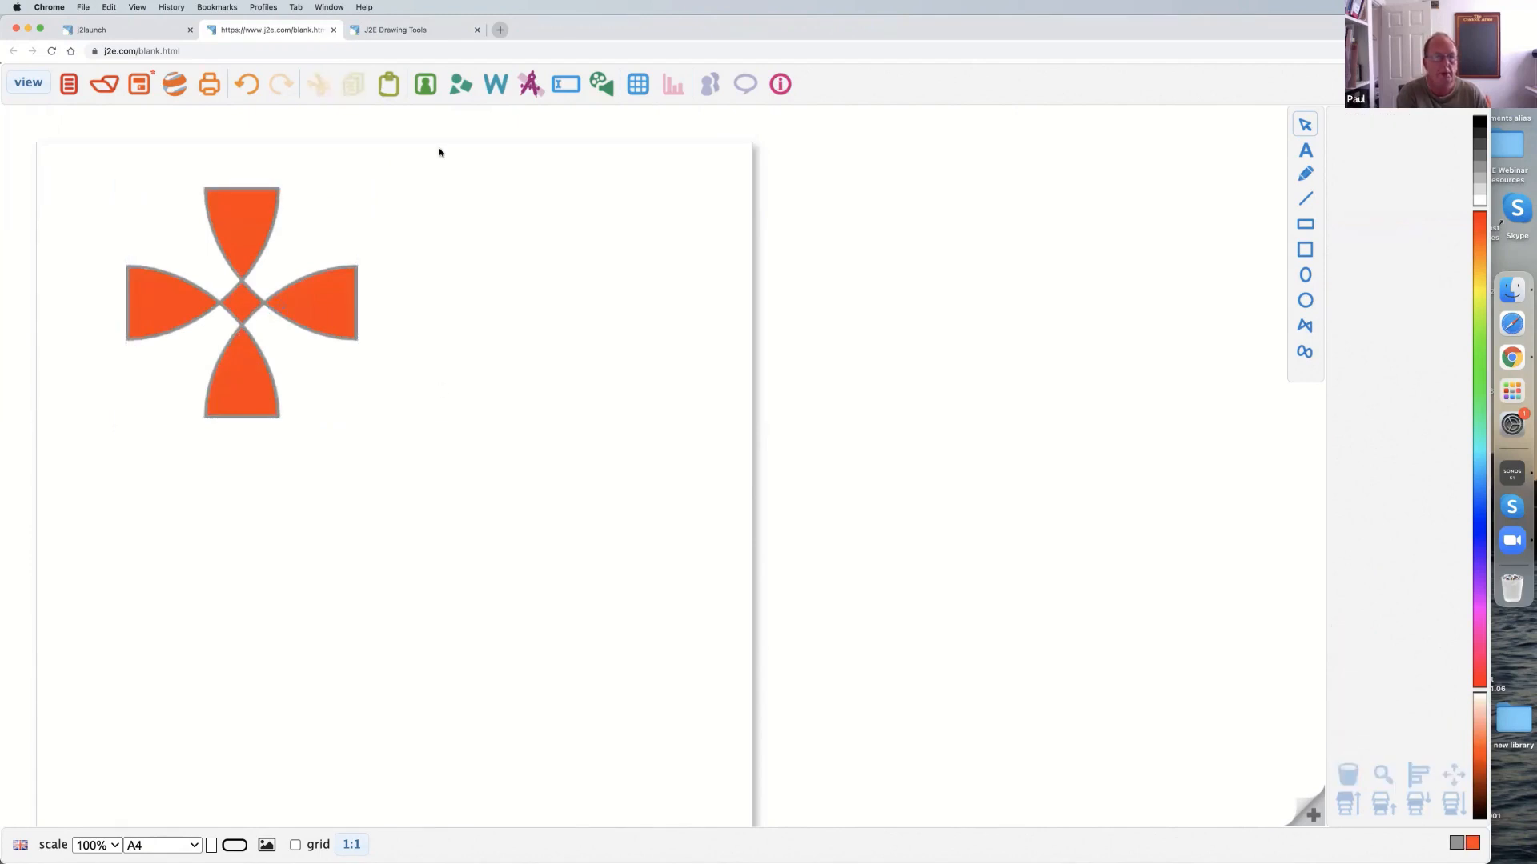
Add a second engine plate shape, reshape it into a plain square, and fit it over the orange-red cross as a frame.
left_click(472, 90)
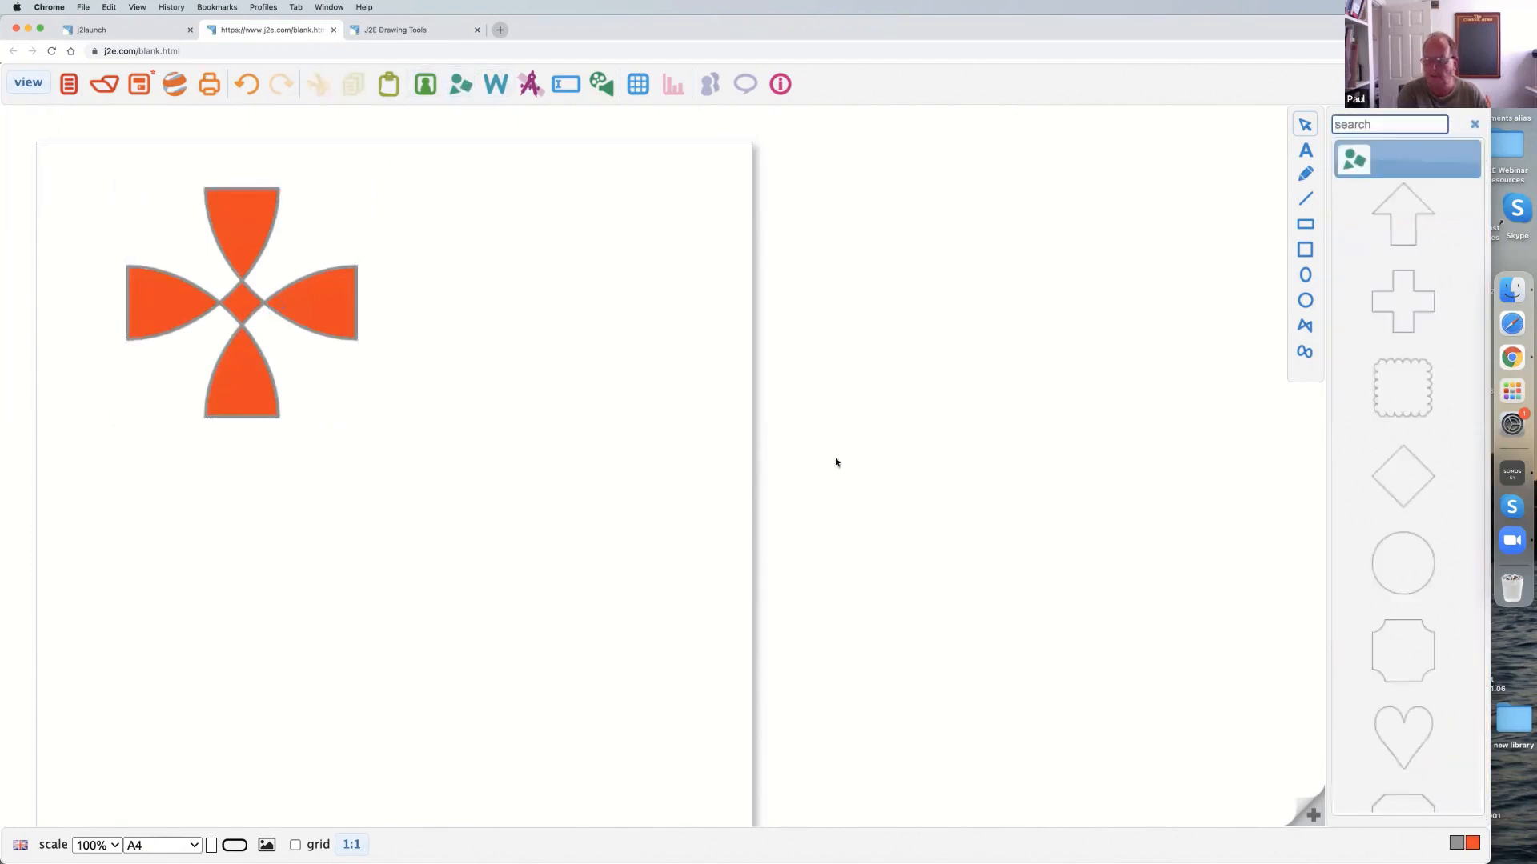
left_click_drag(1399, 650, 686, 551)
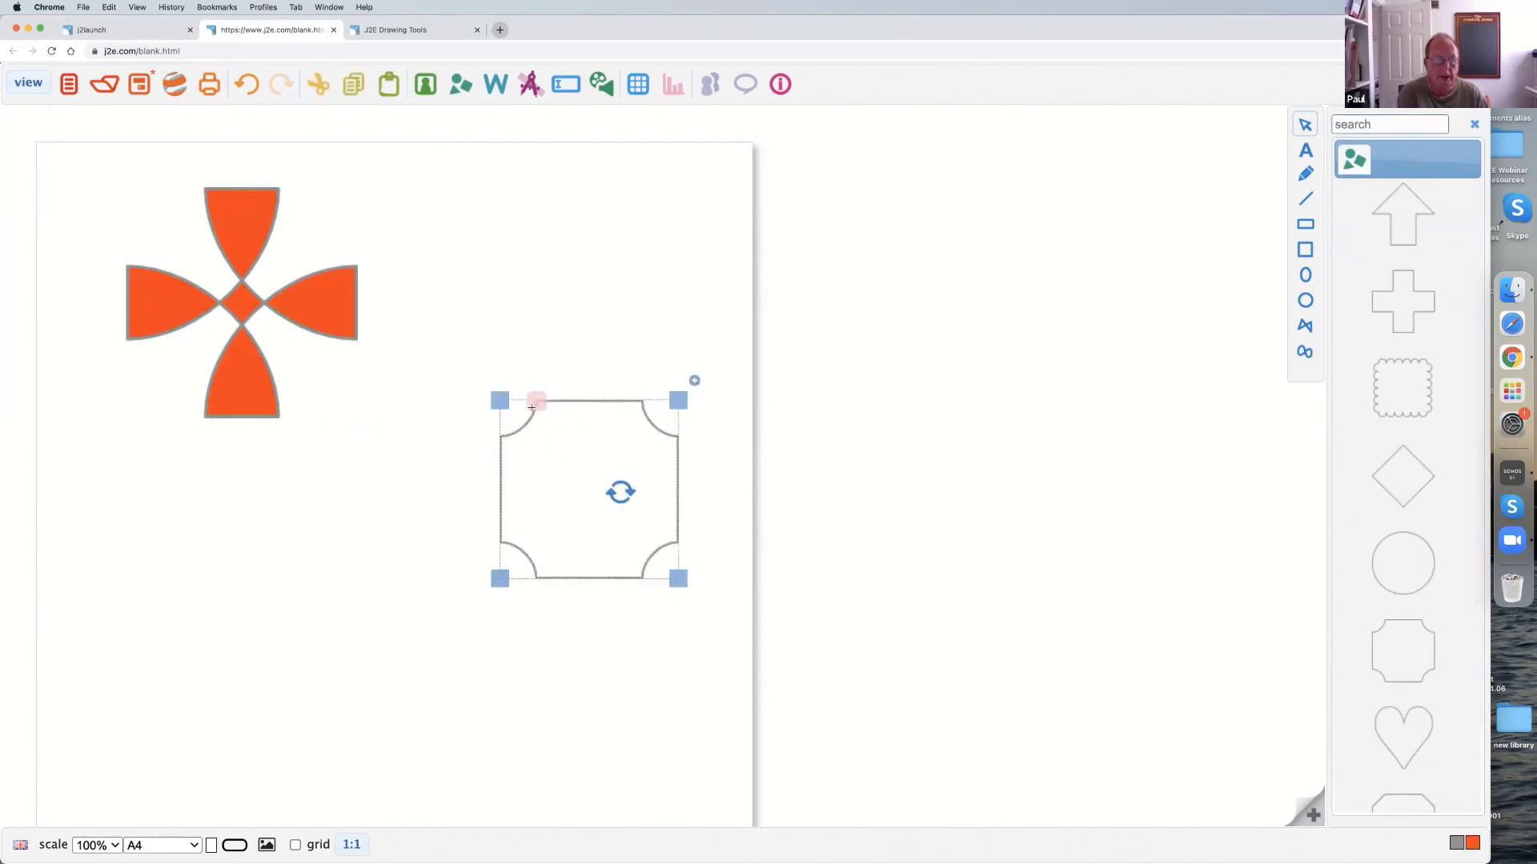
left_click_drag(537, 400, 500, 400)
left_click_drag(547, 451, 175, 249)
left_click_drag(298, 369, 350, 414)
left_click_drag(285, 370, 290, 368)
left_click_drag(348, 416, 358, 415)
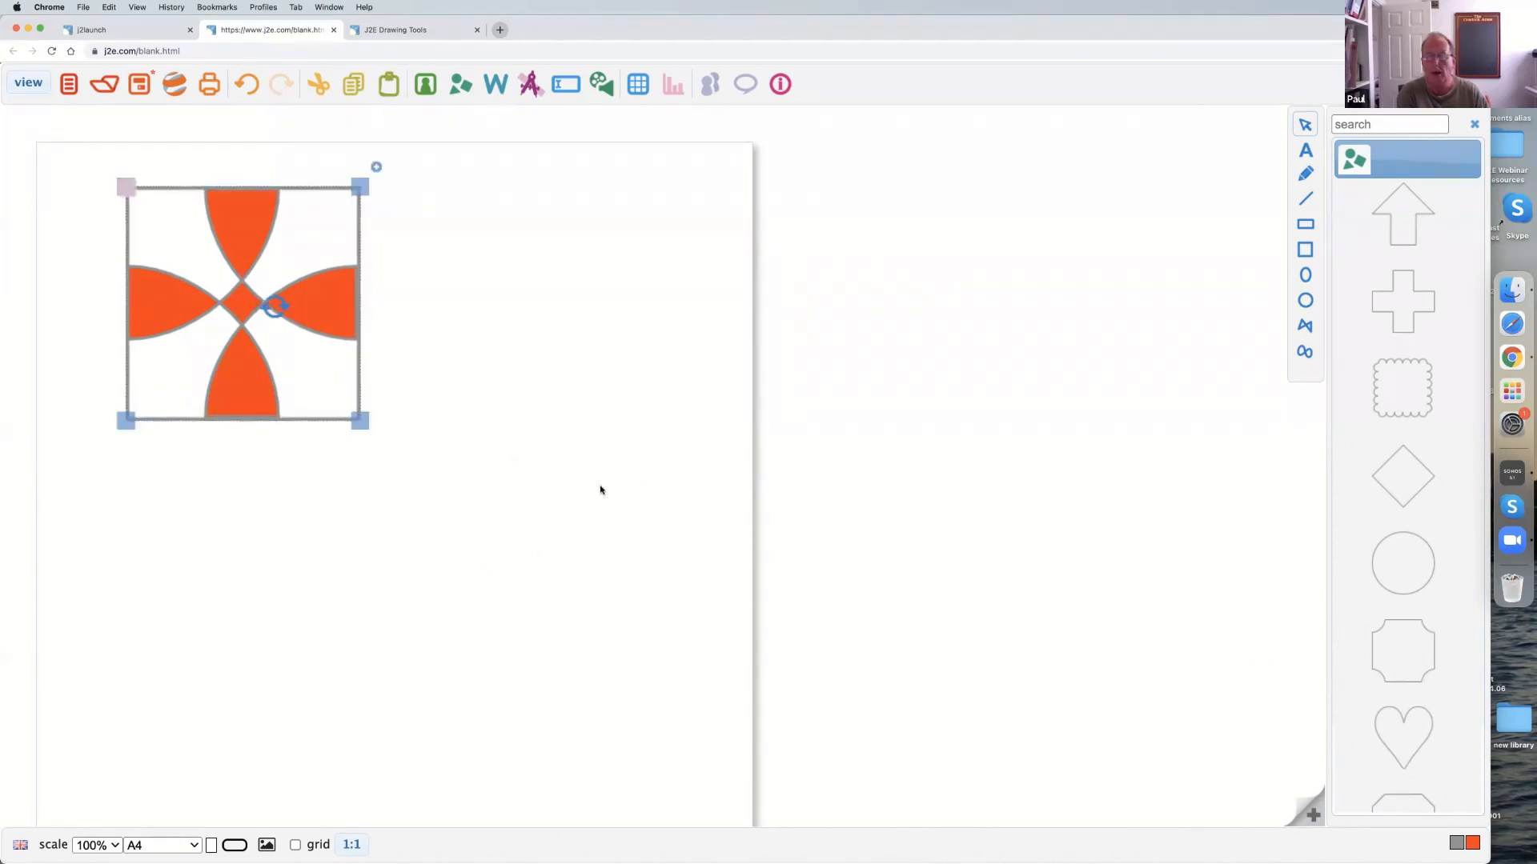
Fill the framing square with yellow and send it to the layer behind the orange-red cross.
left_click(1300, 124)
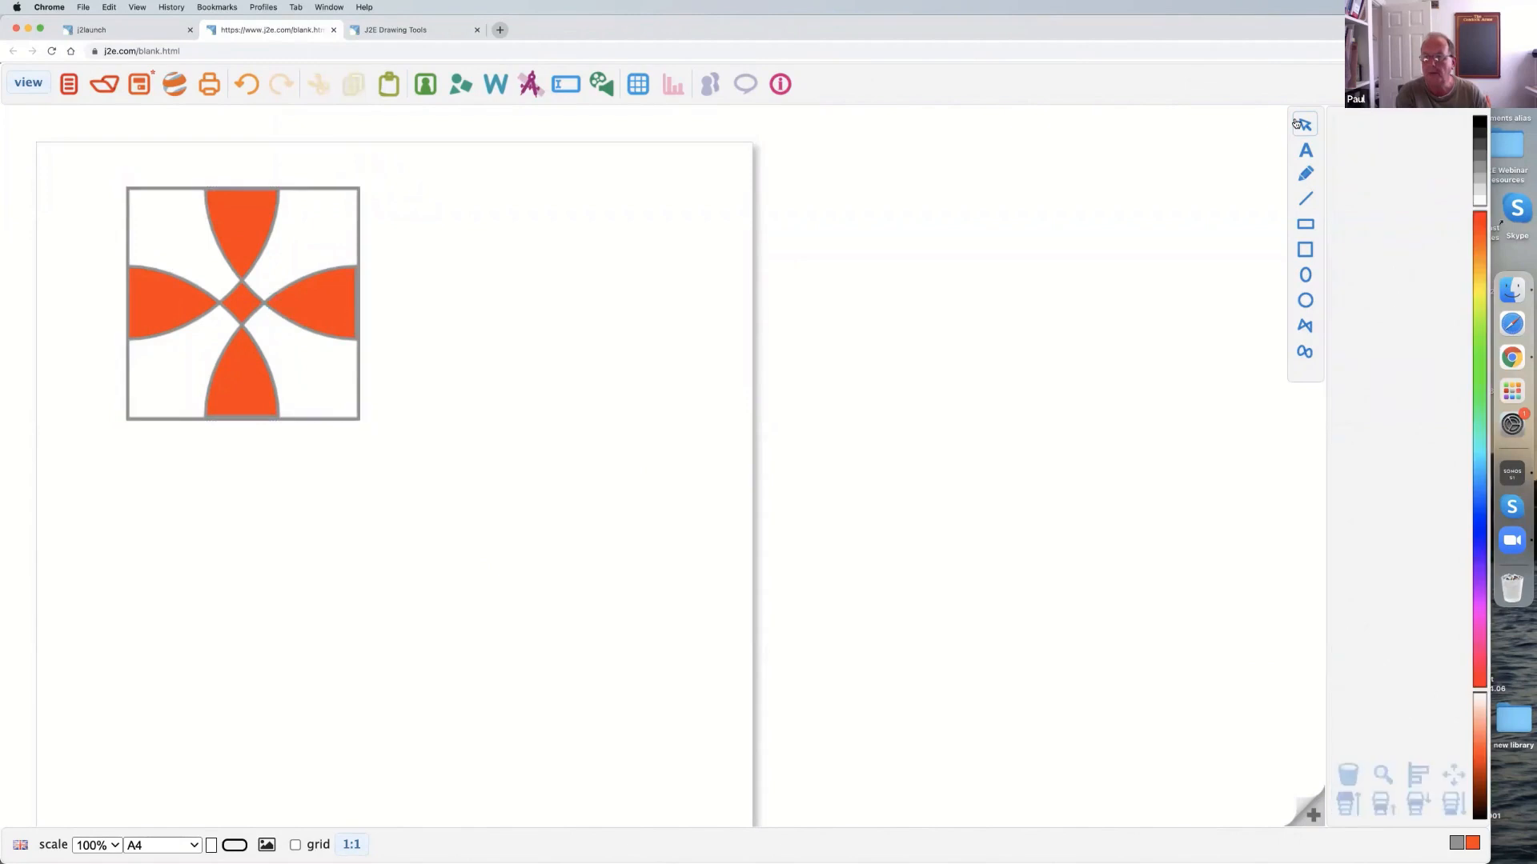
left_click(315, 209)
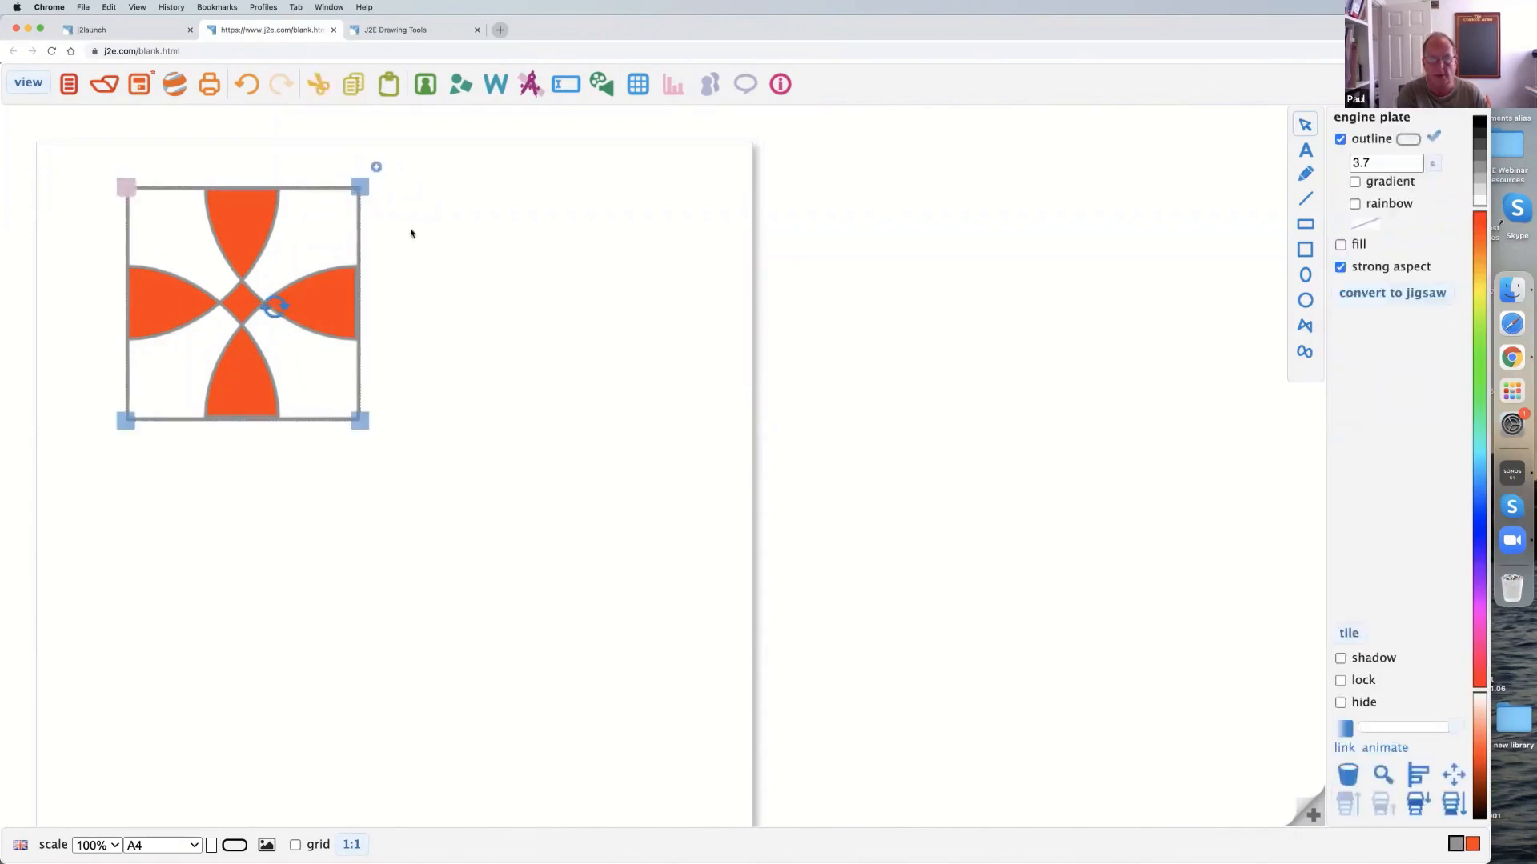
left_click(1341, 245)
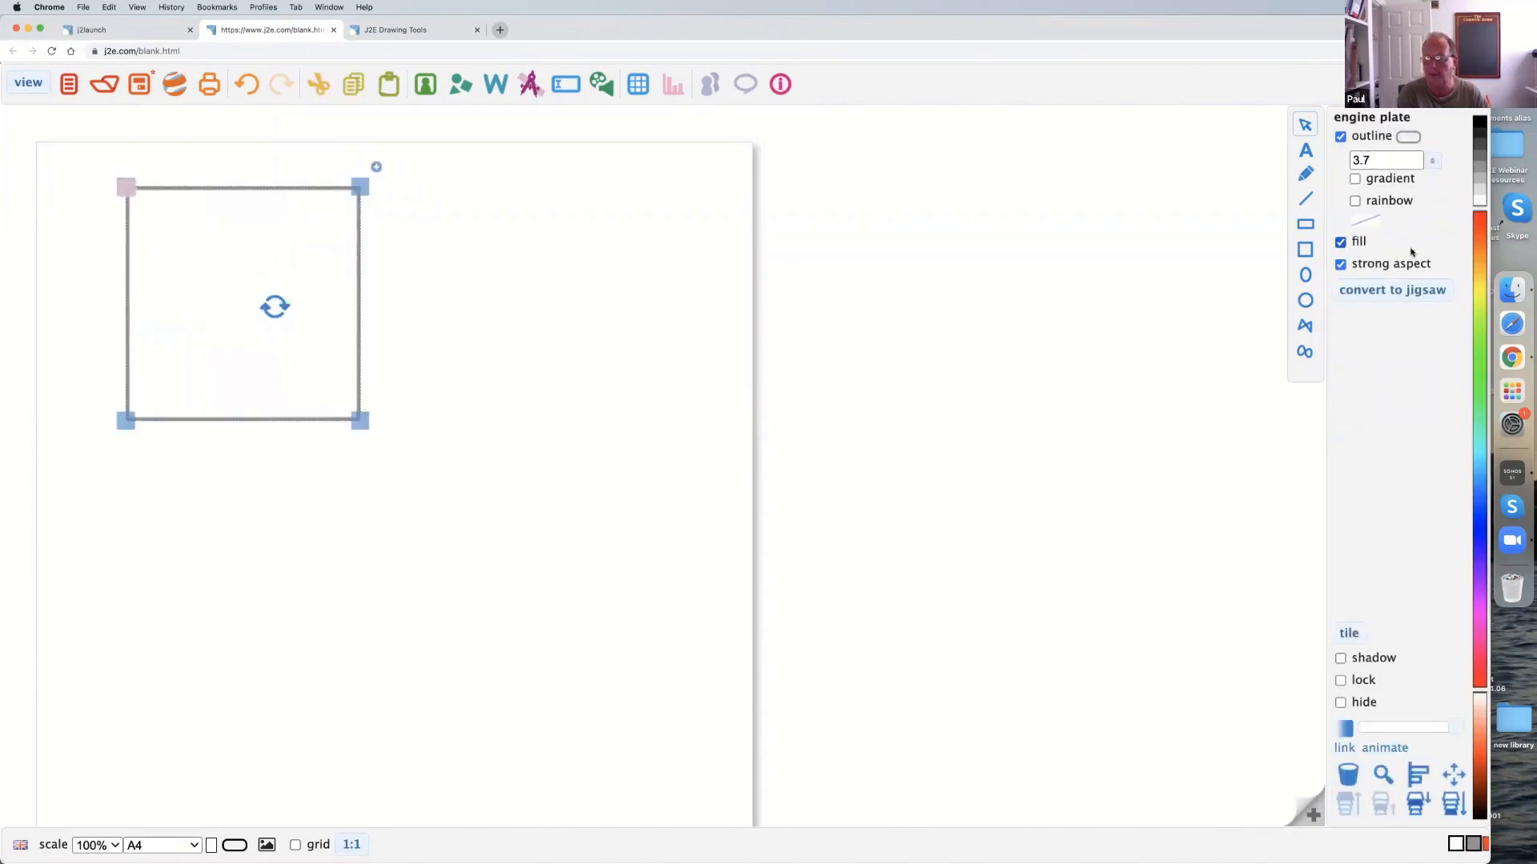
left_click(1480, 296)
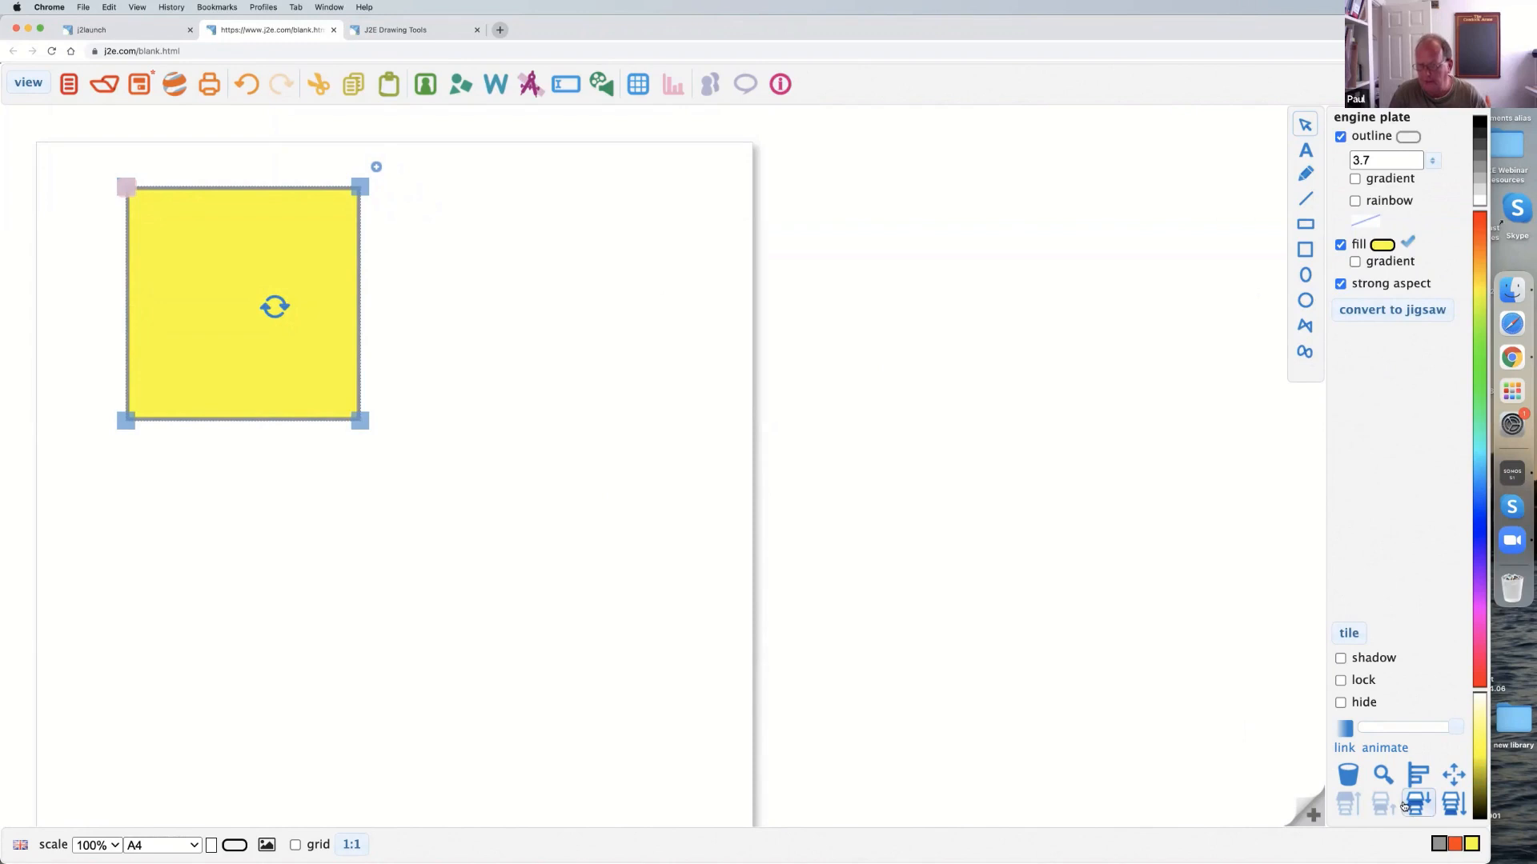
mouse_move(264, 342)
left_mouse_down()
mouse_move(377, 343)
mouse_move(265, 345)
left_mouse_up()
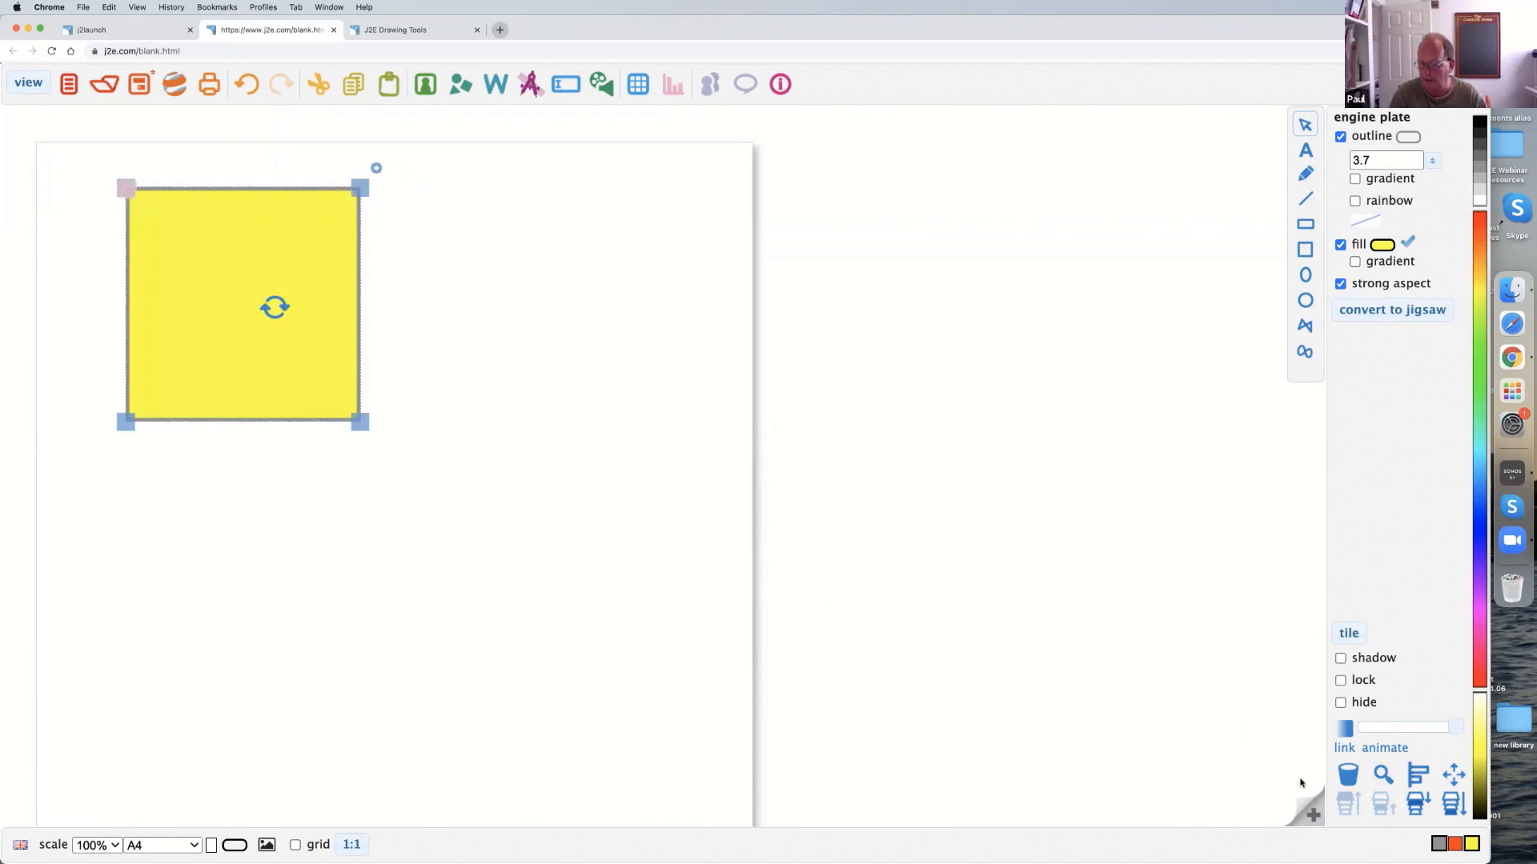
left_click(1415, 804)
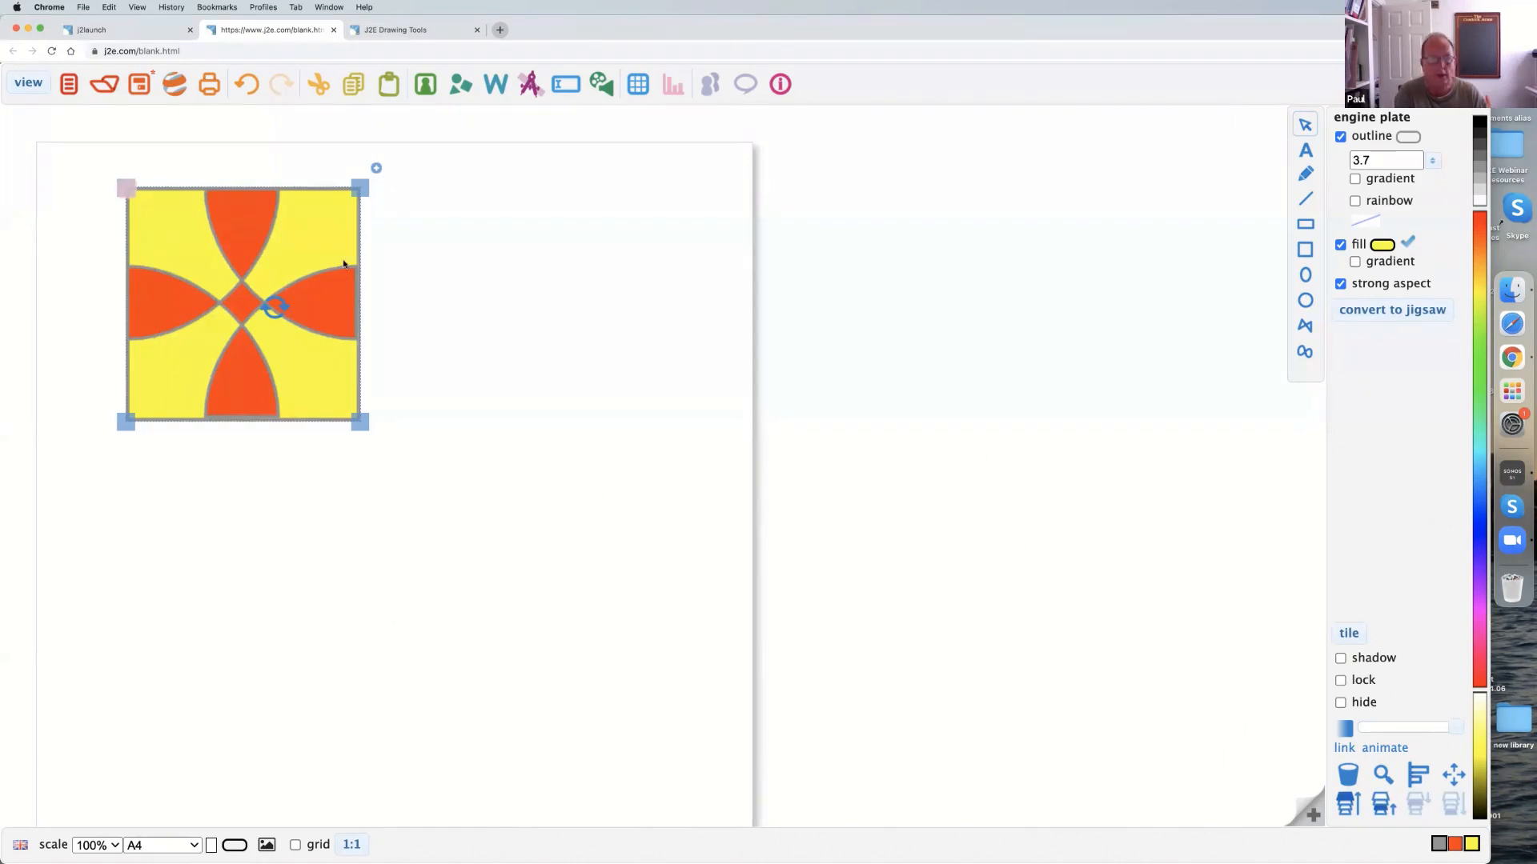
Group the cross with its yellow square and duplicate the tile directly to its right.
left_click_drag(67, 159, 421, 445)
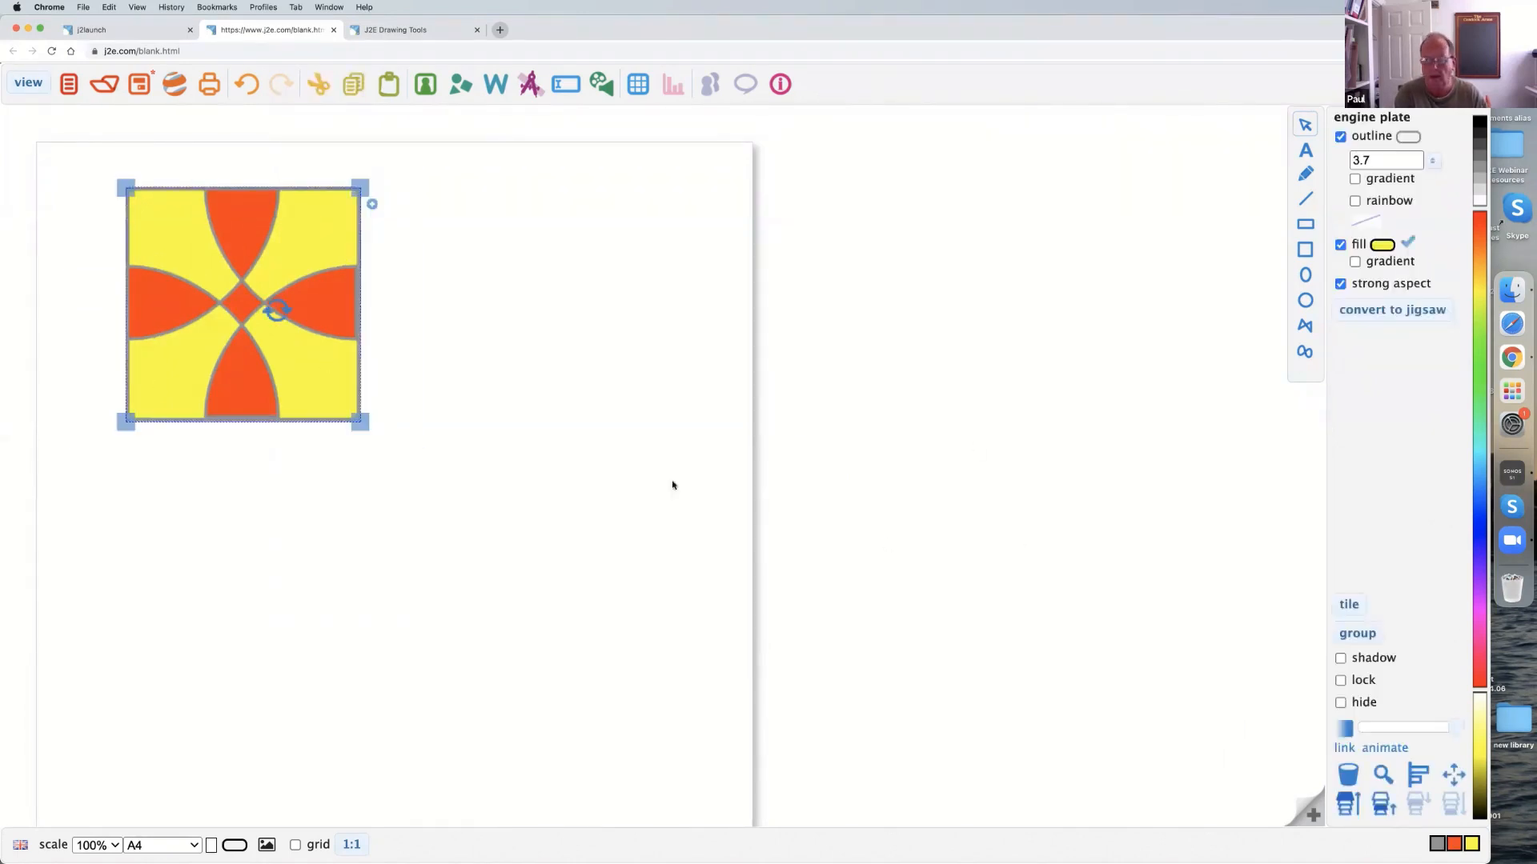
left_click(1354, 633)
left_click_drag(369, 165, 602, 166)
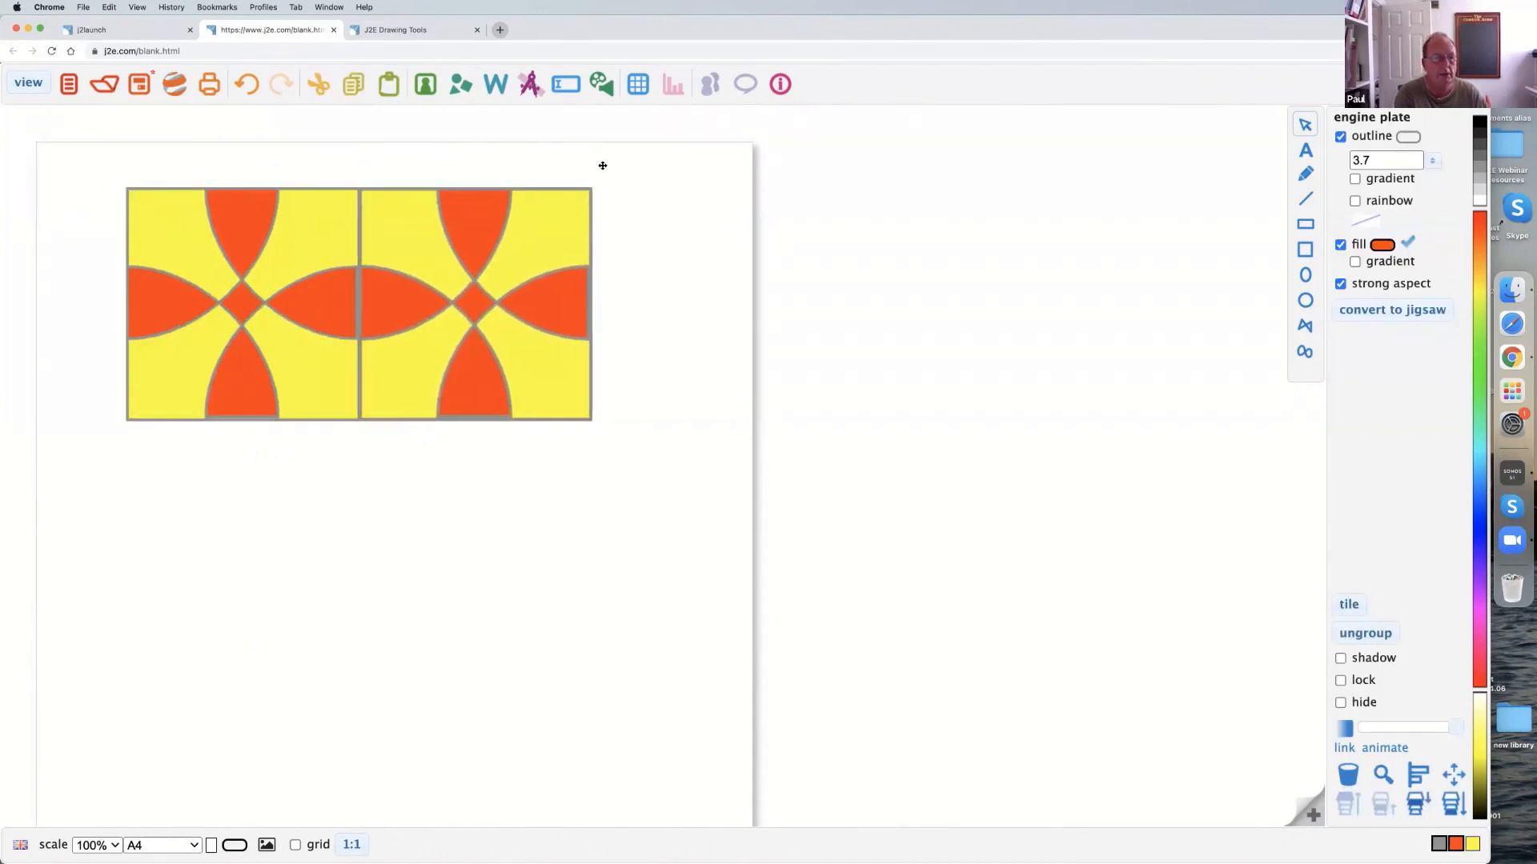
Duplicate the two-tile row directly below itself and move the four-tile block towards the page's upper-left corner.
left_click_drag(104, 178, 631, 385)
left_click_drag(602, 204, 601, 434)
left_click_drag(77, 159, 632, 651)
left_click_drag(272, 284, 228, 272)
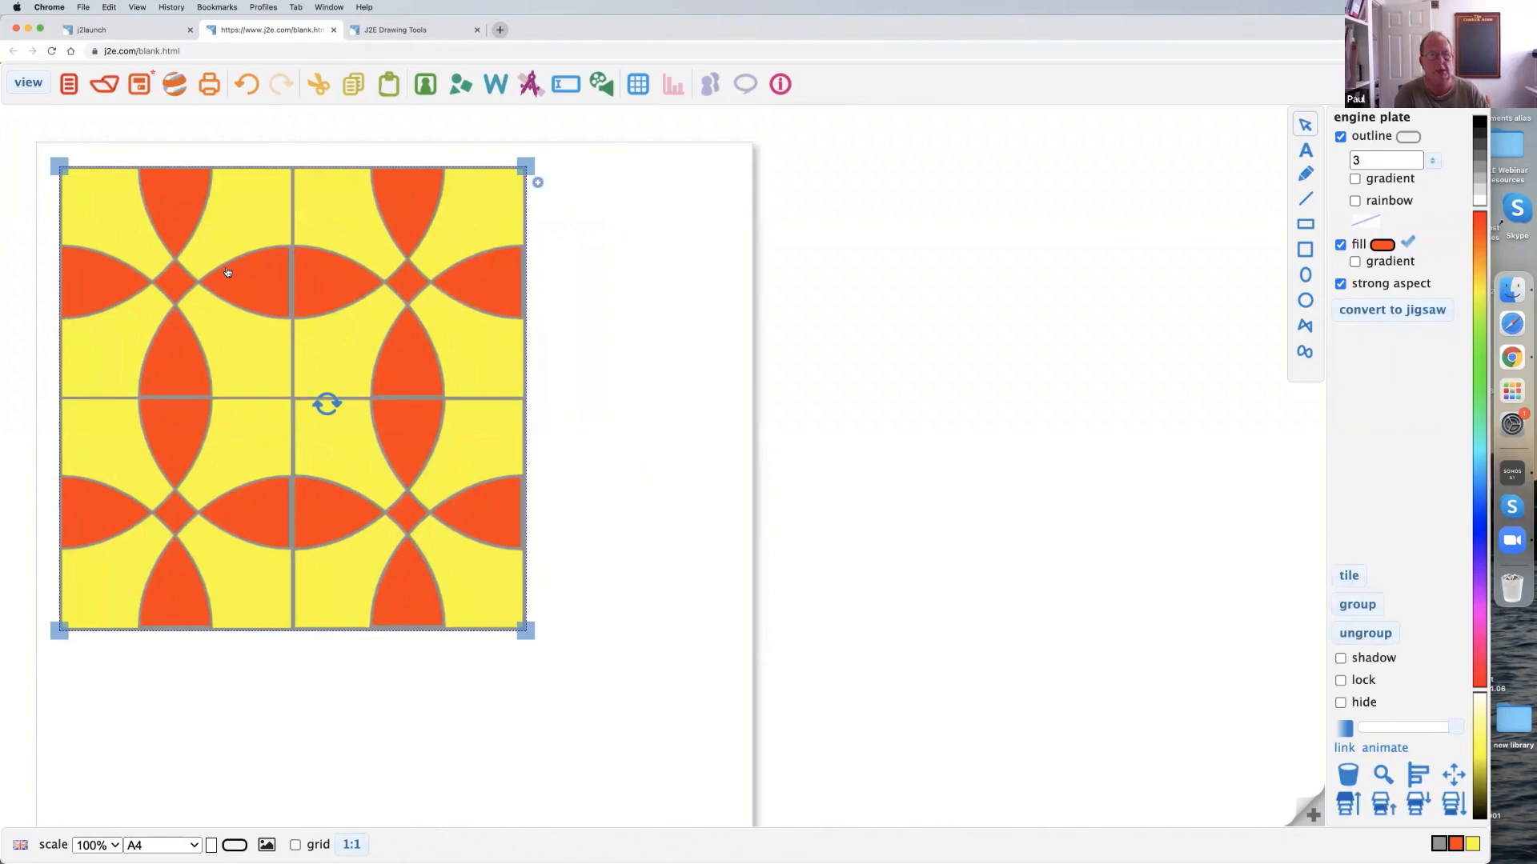
left_click(626, 235)
Add a diamond shape beside the page, skew its corners into an irregular quadrilateral, and delete it.
left_click(462, 85)
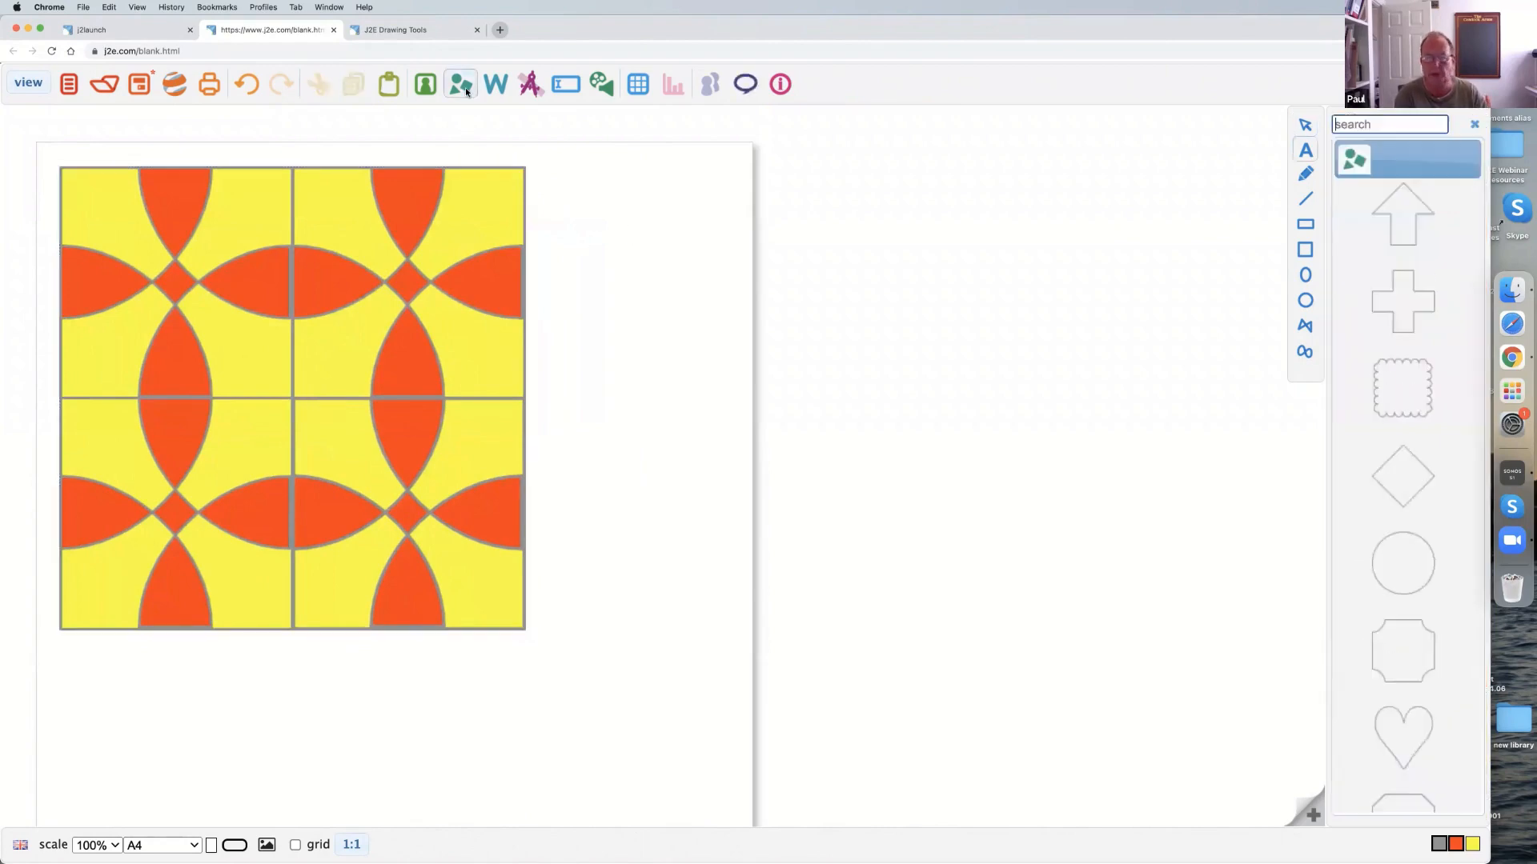
left_click_drag(1408, 475, 1070, 440)
left_click_drag(953, 276, 901, 291)
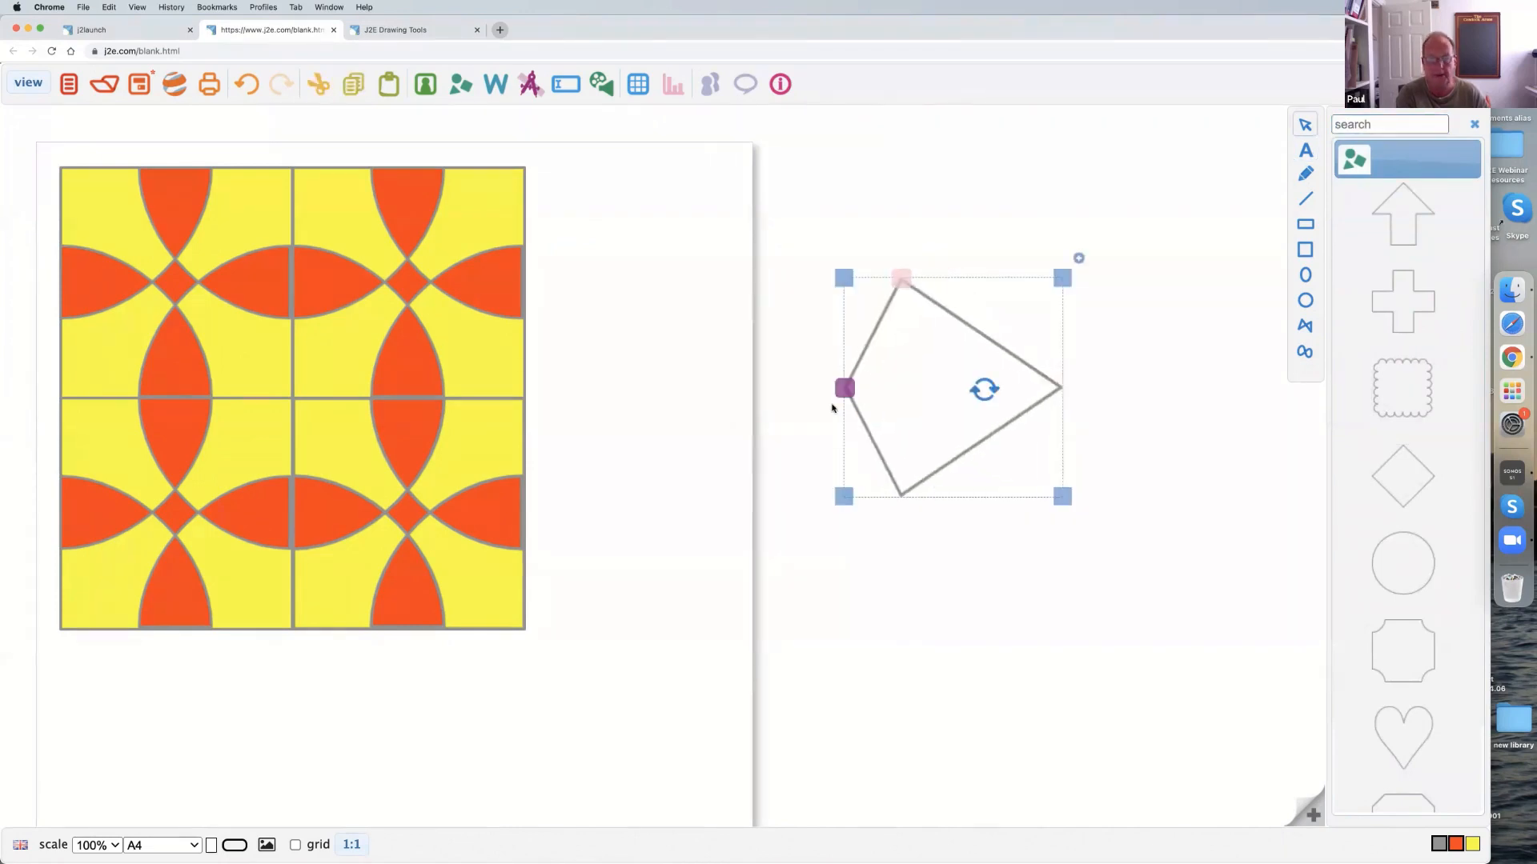
left_click_drag(846, 393, 842, 350)
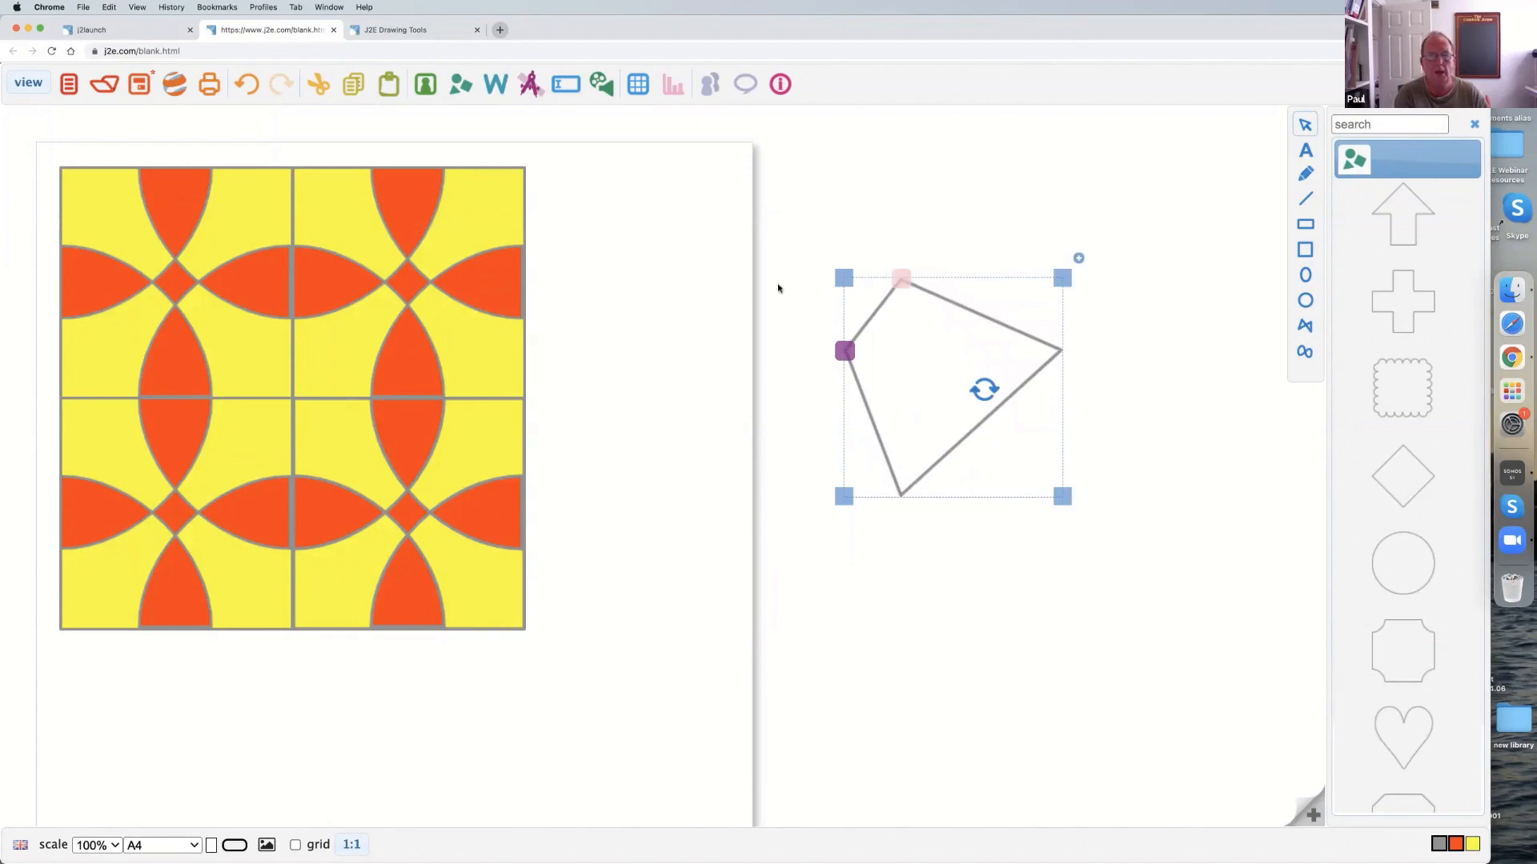
key("Delete")
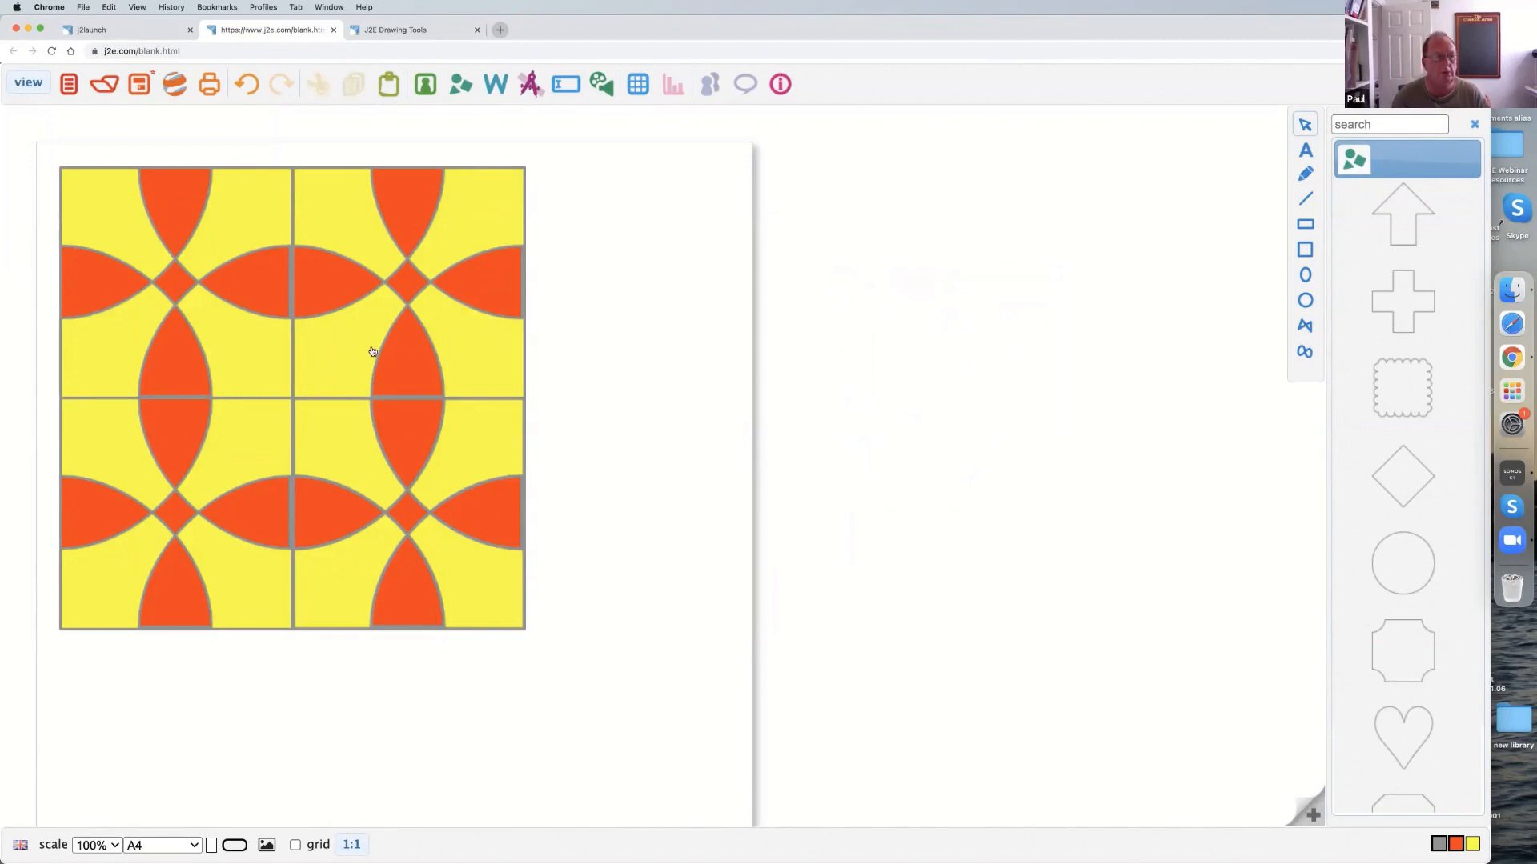
Select the whole four-tile pattern and delete it from the page.
left_click_drag(34, 151, 611, 651)
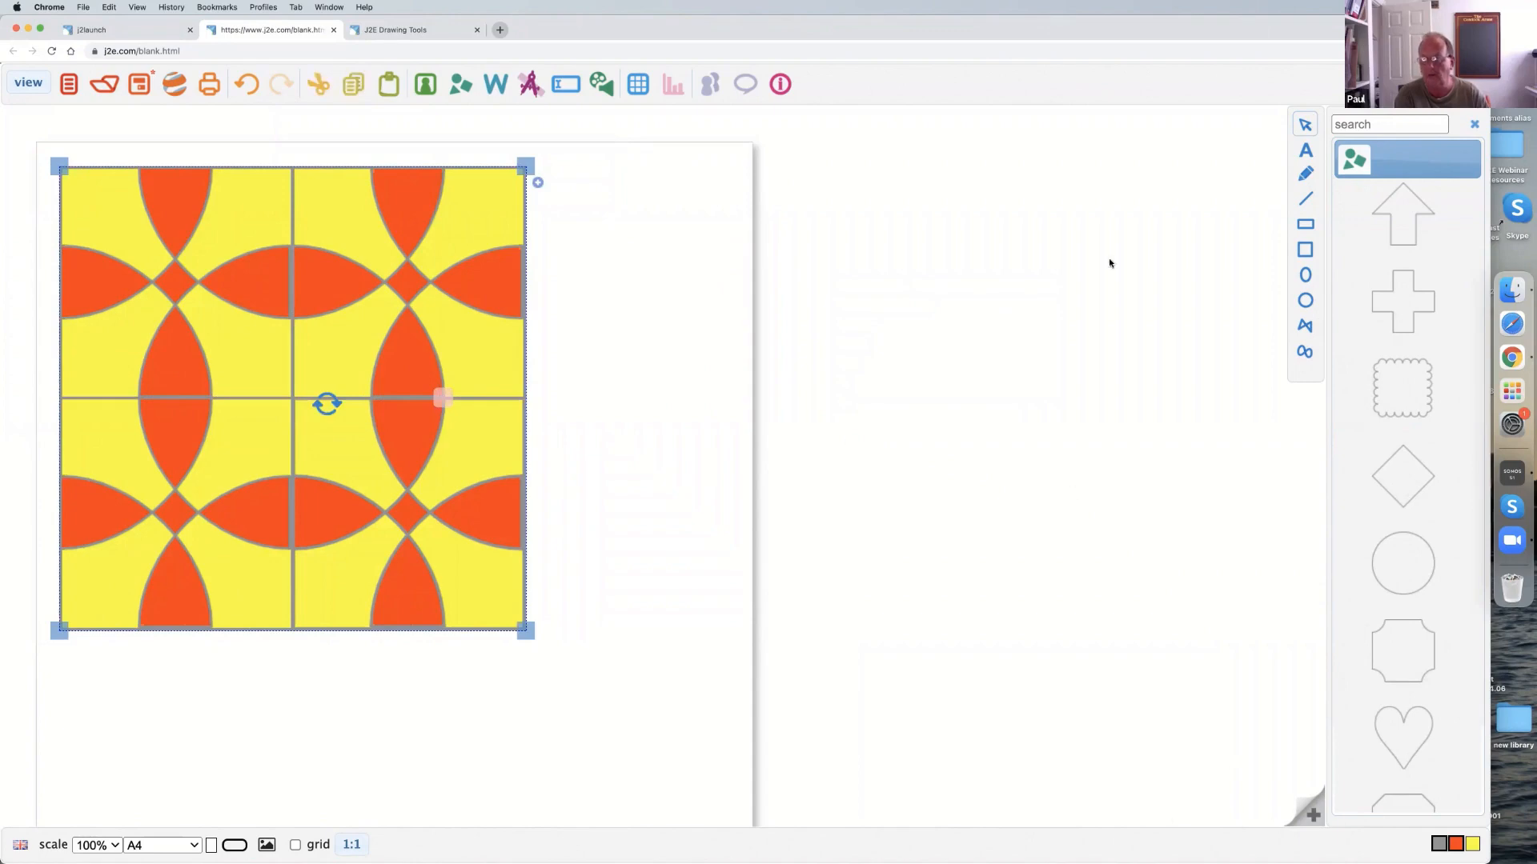
left_click(1317, 332)
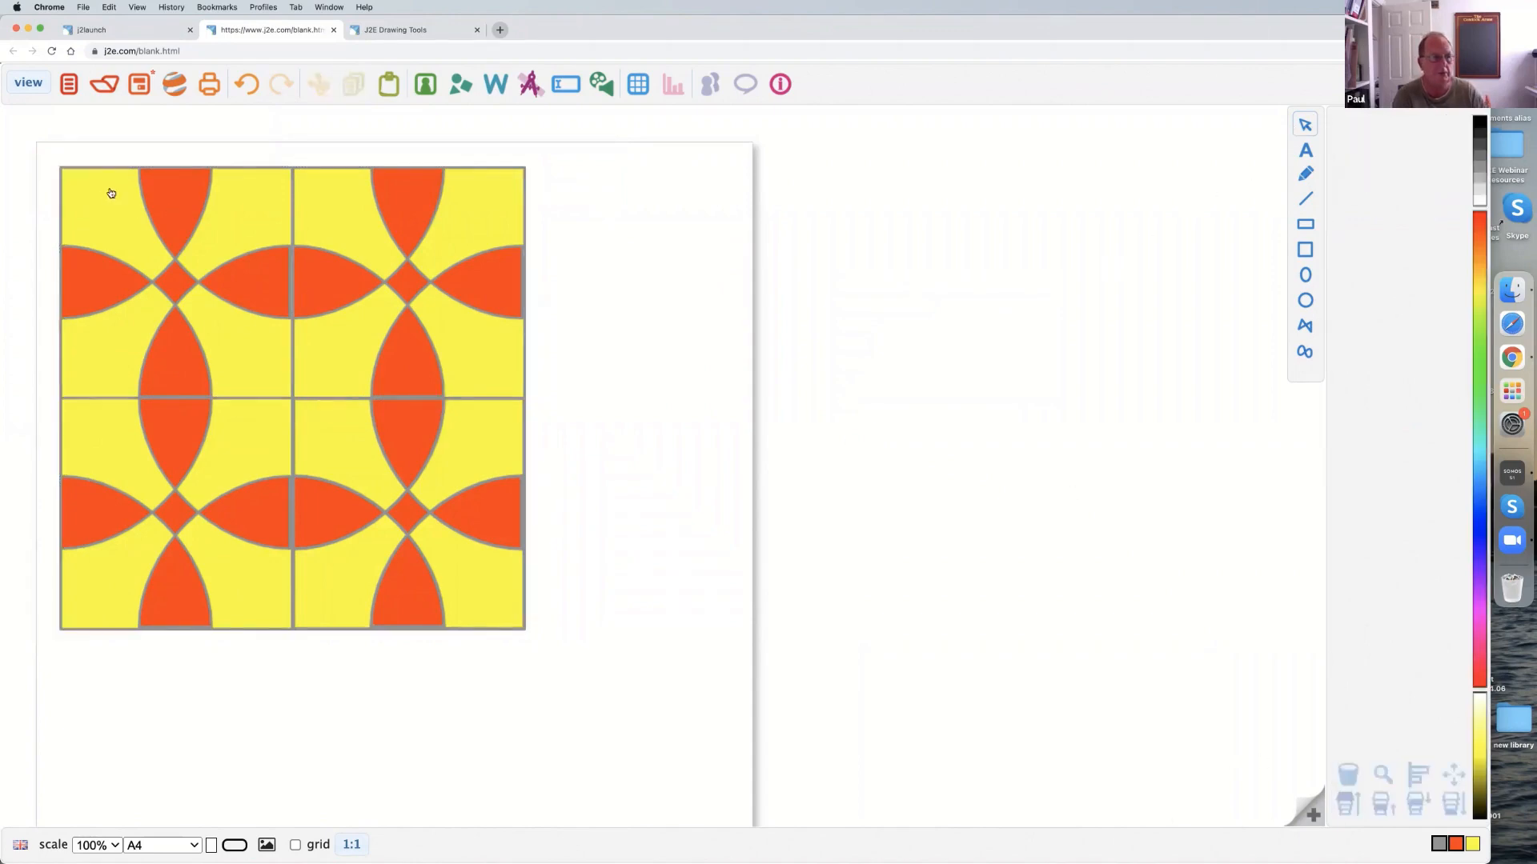
left_click_drag(14, 155, 608, 708)
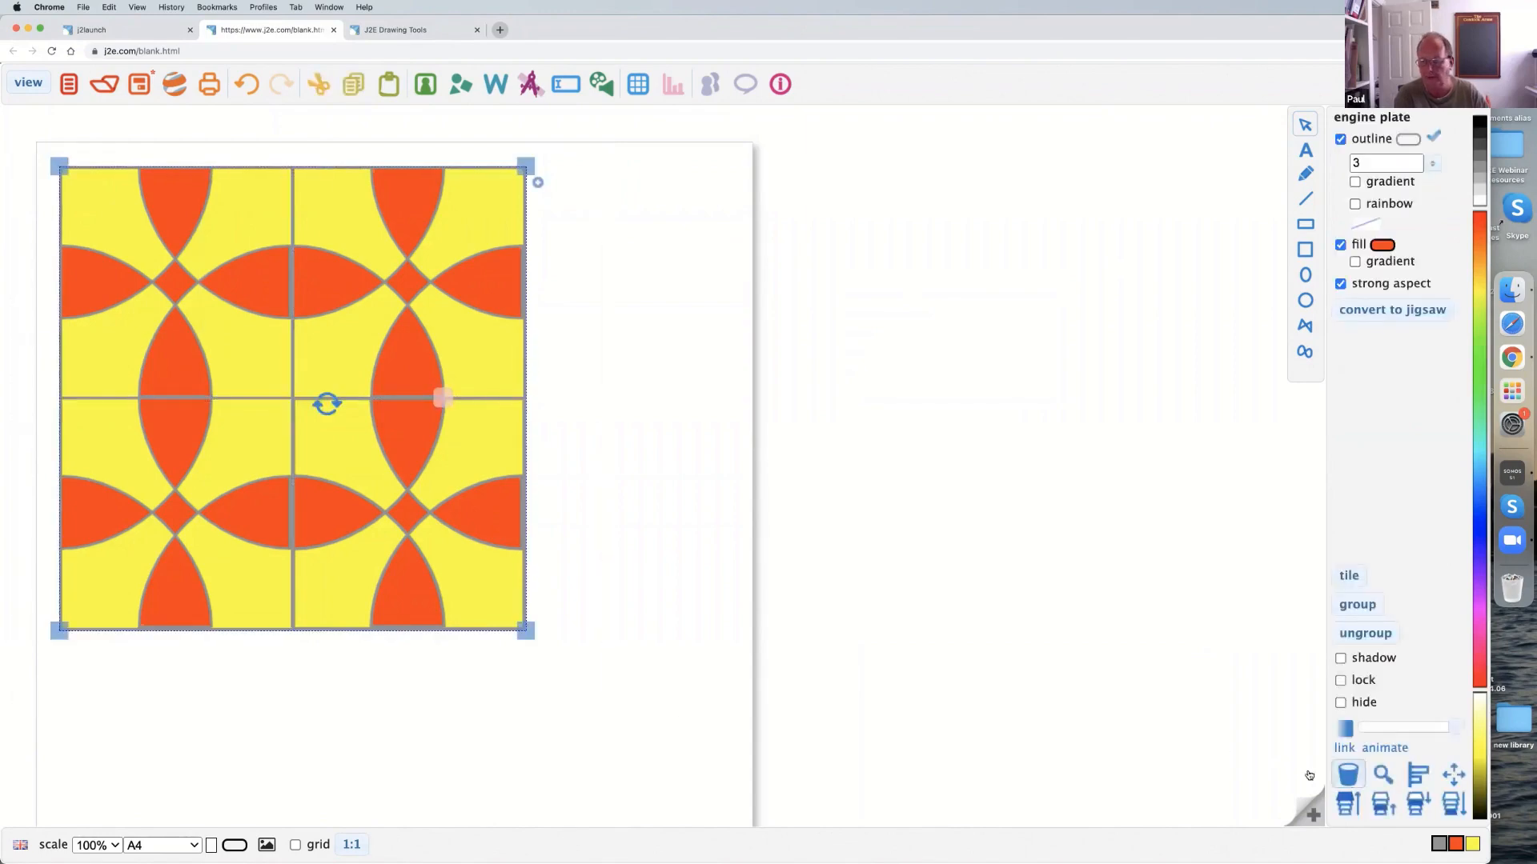
left_click(1347, 778)
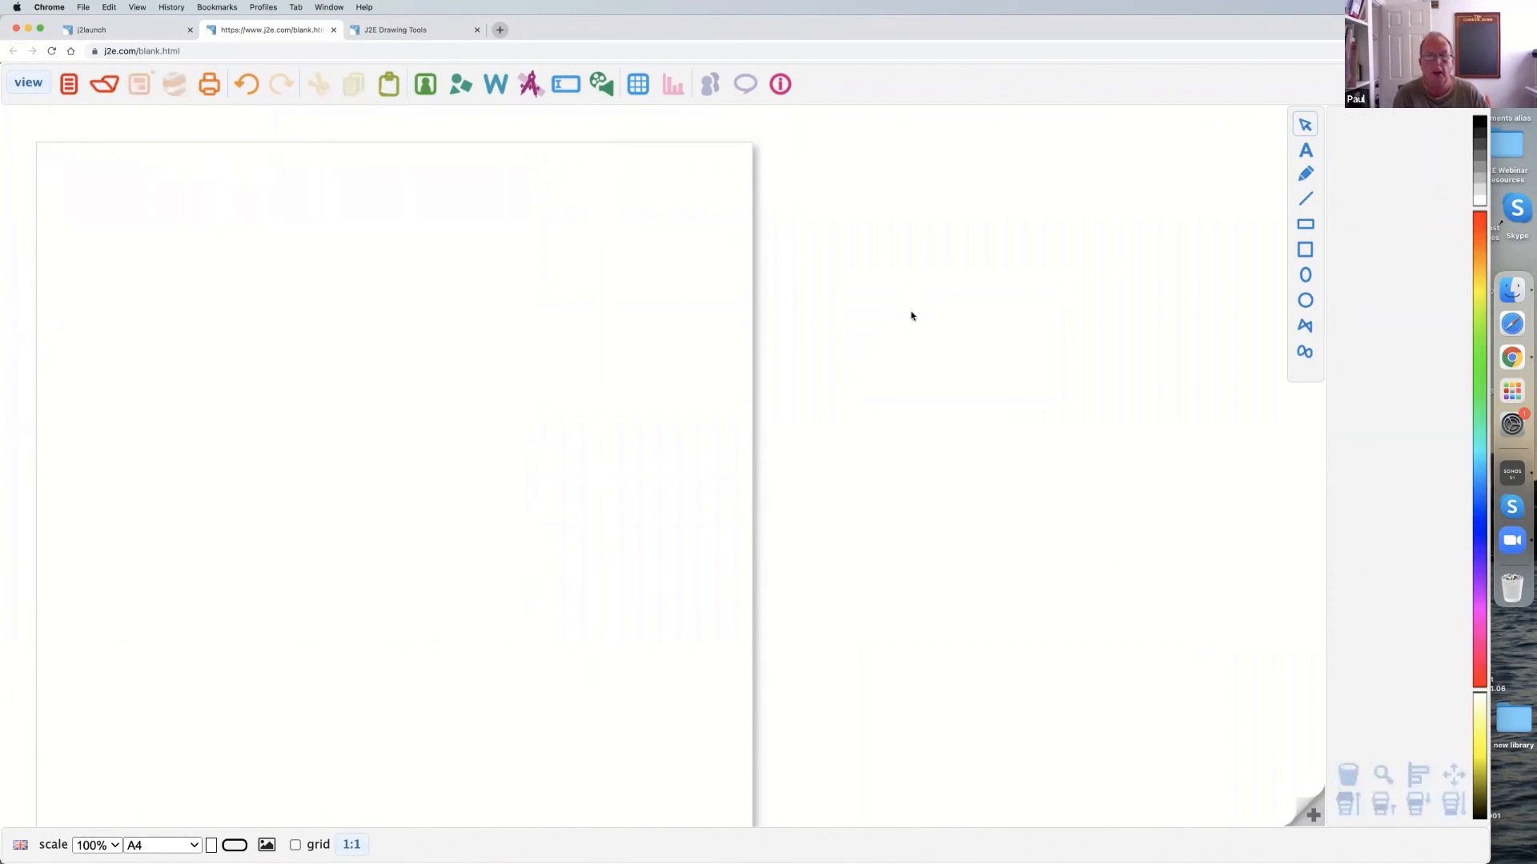
Draw a closed freehand blob with the pen and move it beside the page, near the upper edge.
left_click(1305, 174)
mouse_move(920, 205)
left_mouse_down()
mouse_move(993, 208)
mouse_move(1001, 364)
mouse_move(832, 346)
mouse_move(827, 189)
mouse_move(1083, 205)
mouse_move(563, 255)
mouse_move(629, 355)
mouse_move(552, 321)
left_mouse_up()
left_click(1303, 125)
left_click_drag(445, 237, 669, 331)
mouse_move(593, 278)
left_mouse_down()
mouse_move(864, 199)
mouse_move(556, 202)
mouse_move(940, 187)
left_mouse_up()
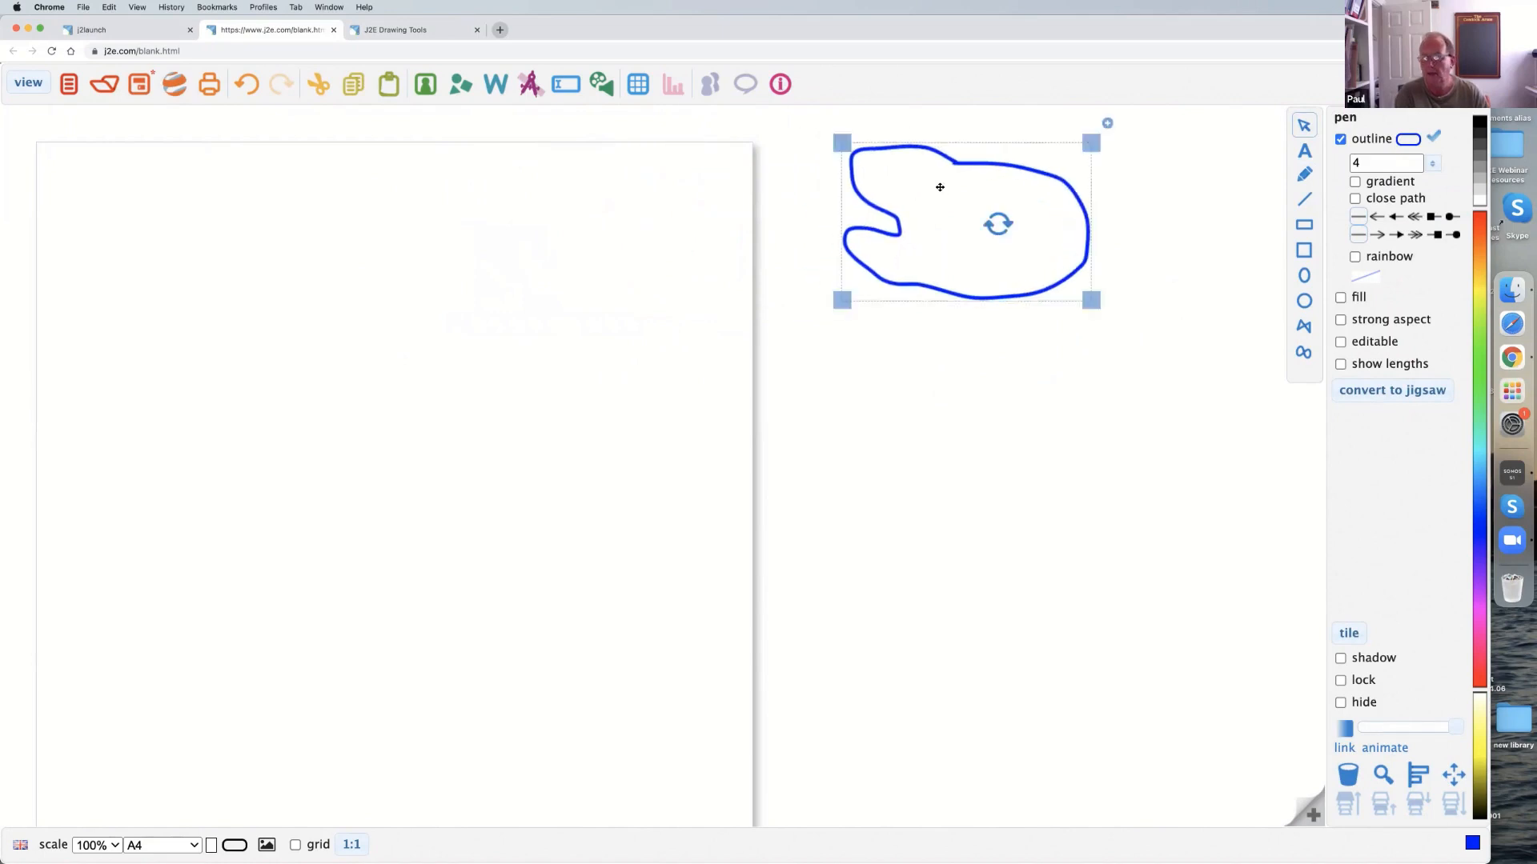
Draw a nearly horizontal line below the blob, give its right end a double arrowhead, and delete the line.
left_click(1304, 199)
left_click_drag(1158, 325, 820, 335)
left_click(1298, 128)
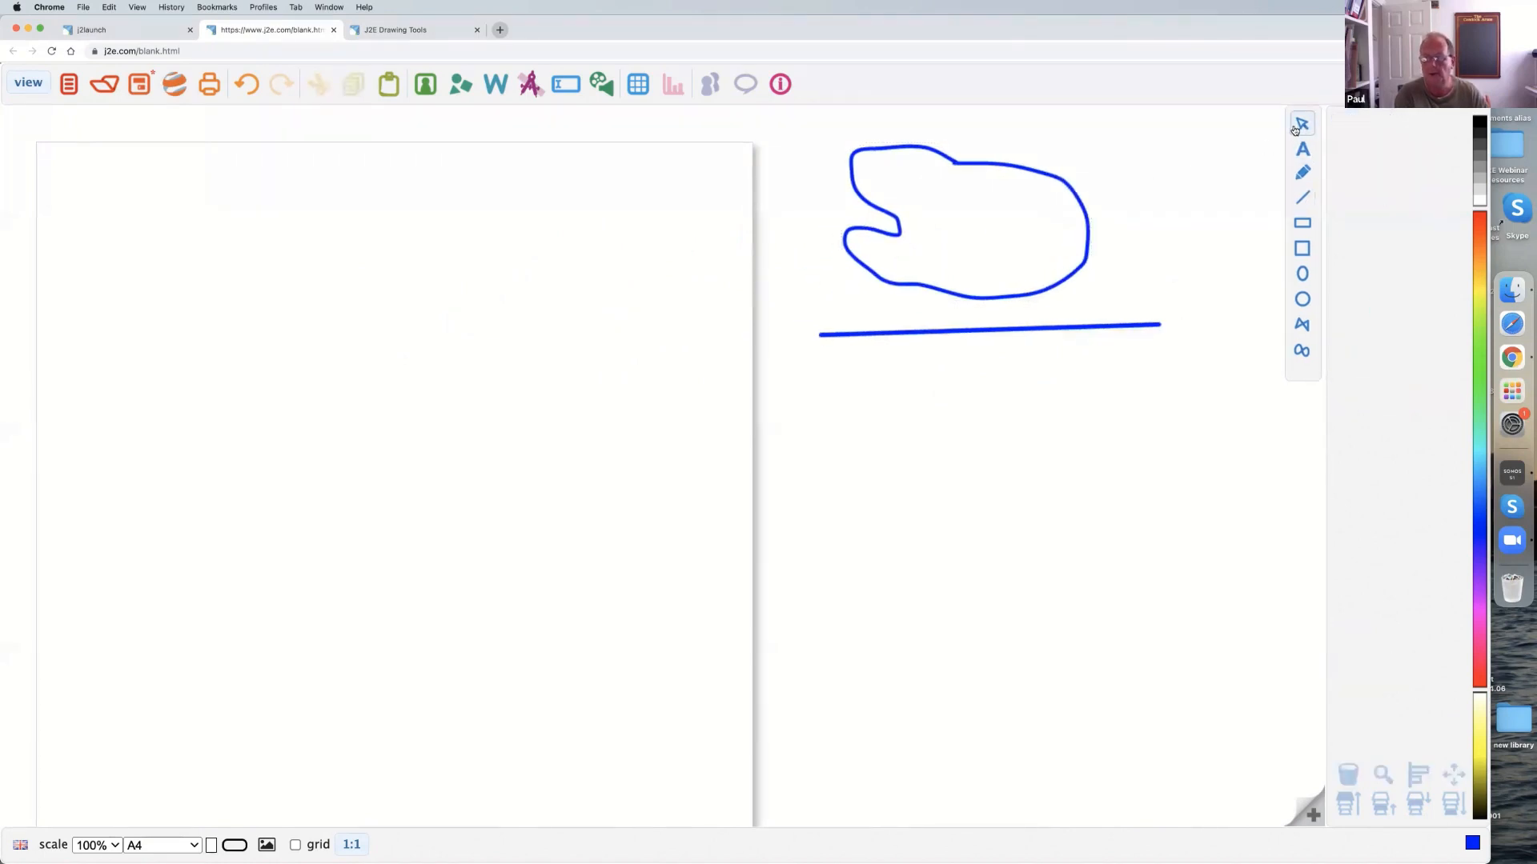
left_click(1129, 325)
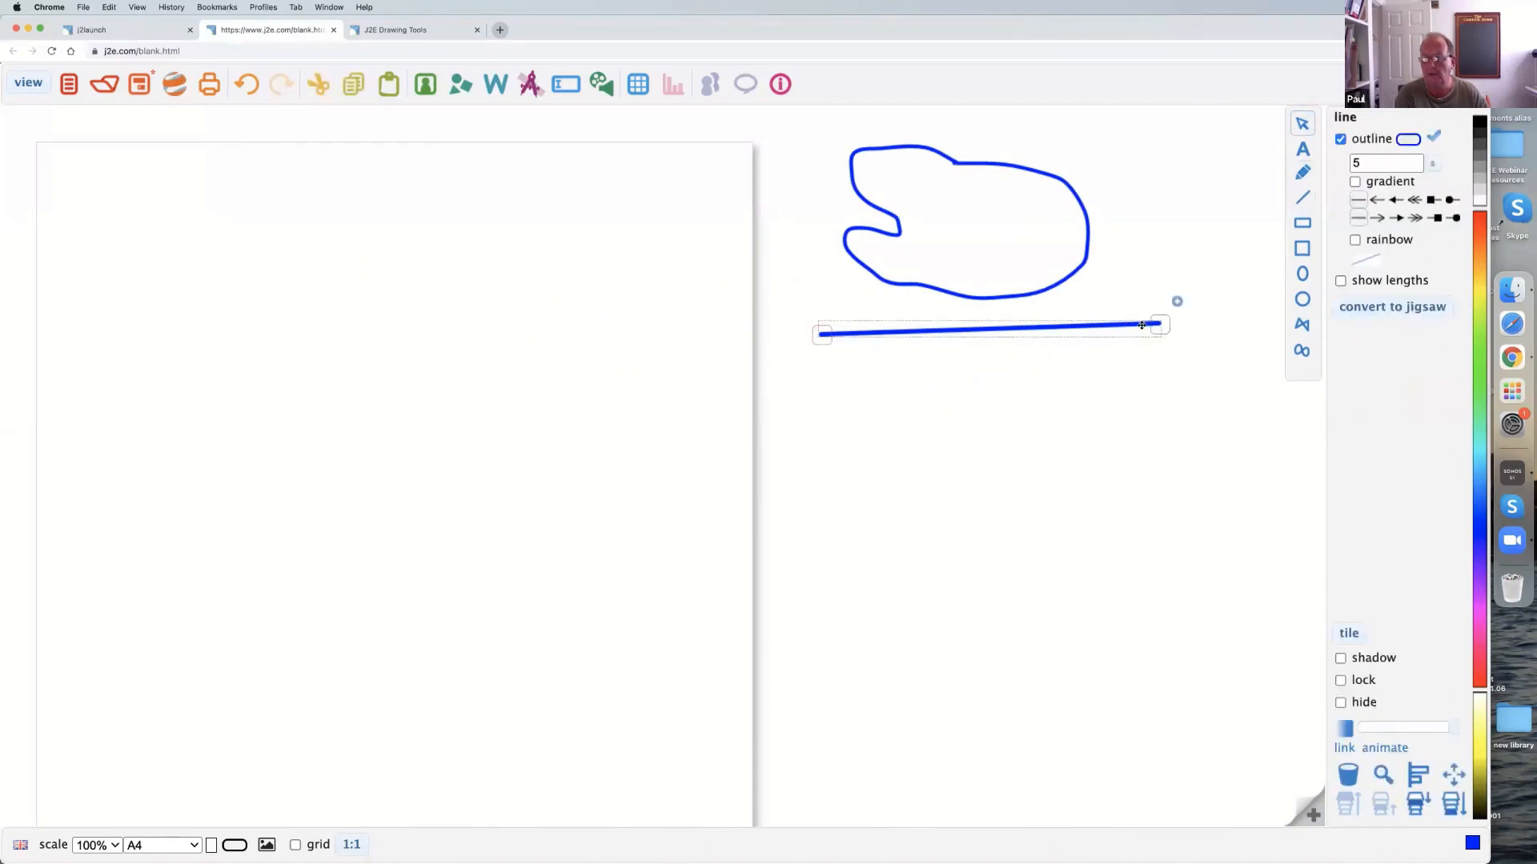
left_click(1414, 199)
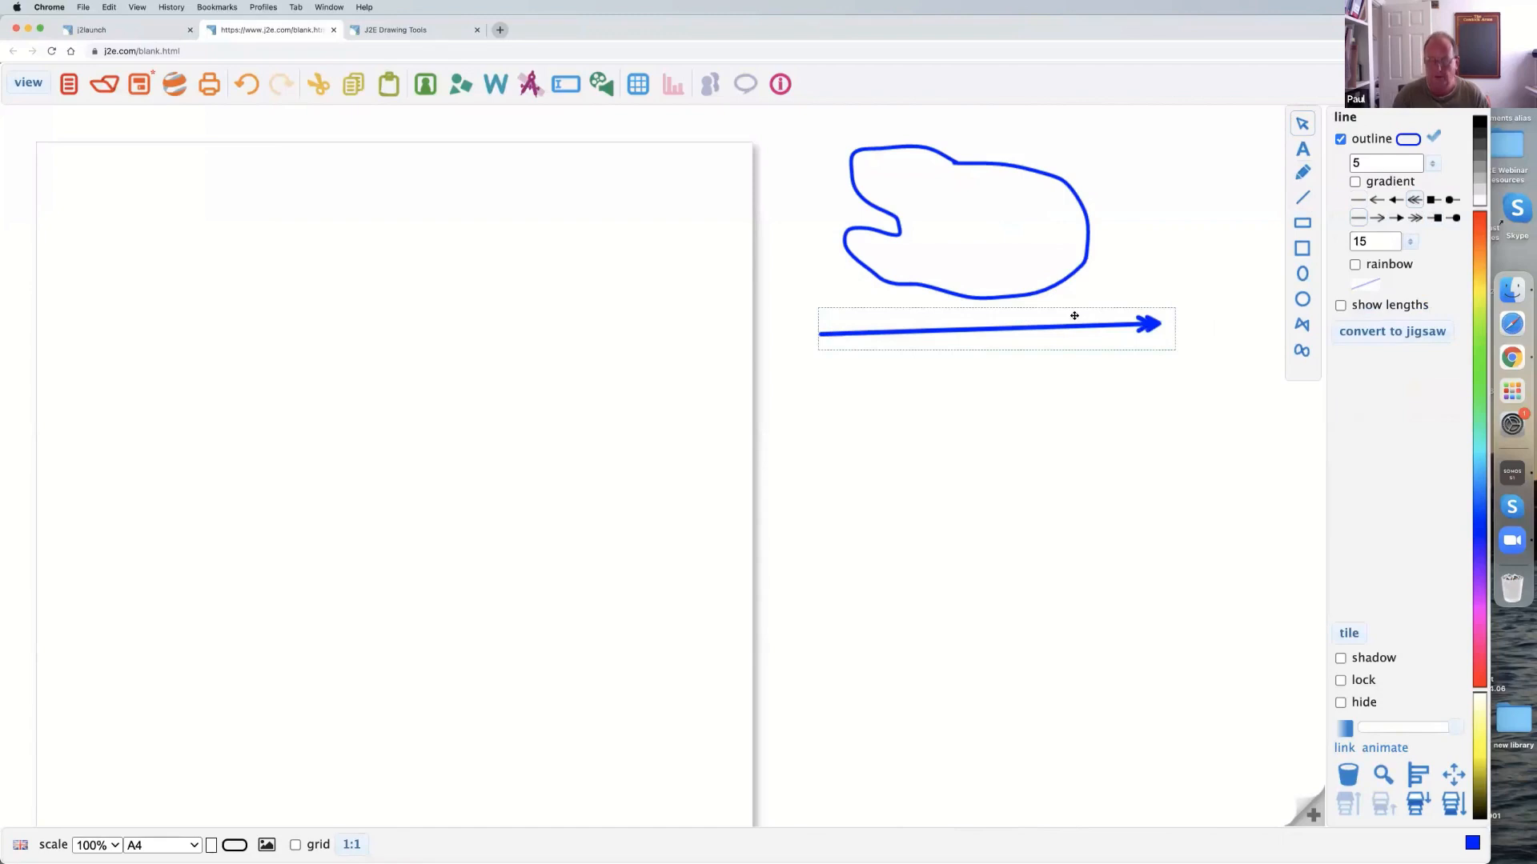
key("Delete")
Draw a wide blue rectangle below the blob and a narrow upright ellipse to its upper right.
left_click(1302, 222)
left_click_drag(892, 339, 1128, 424)
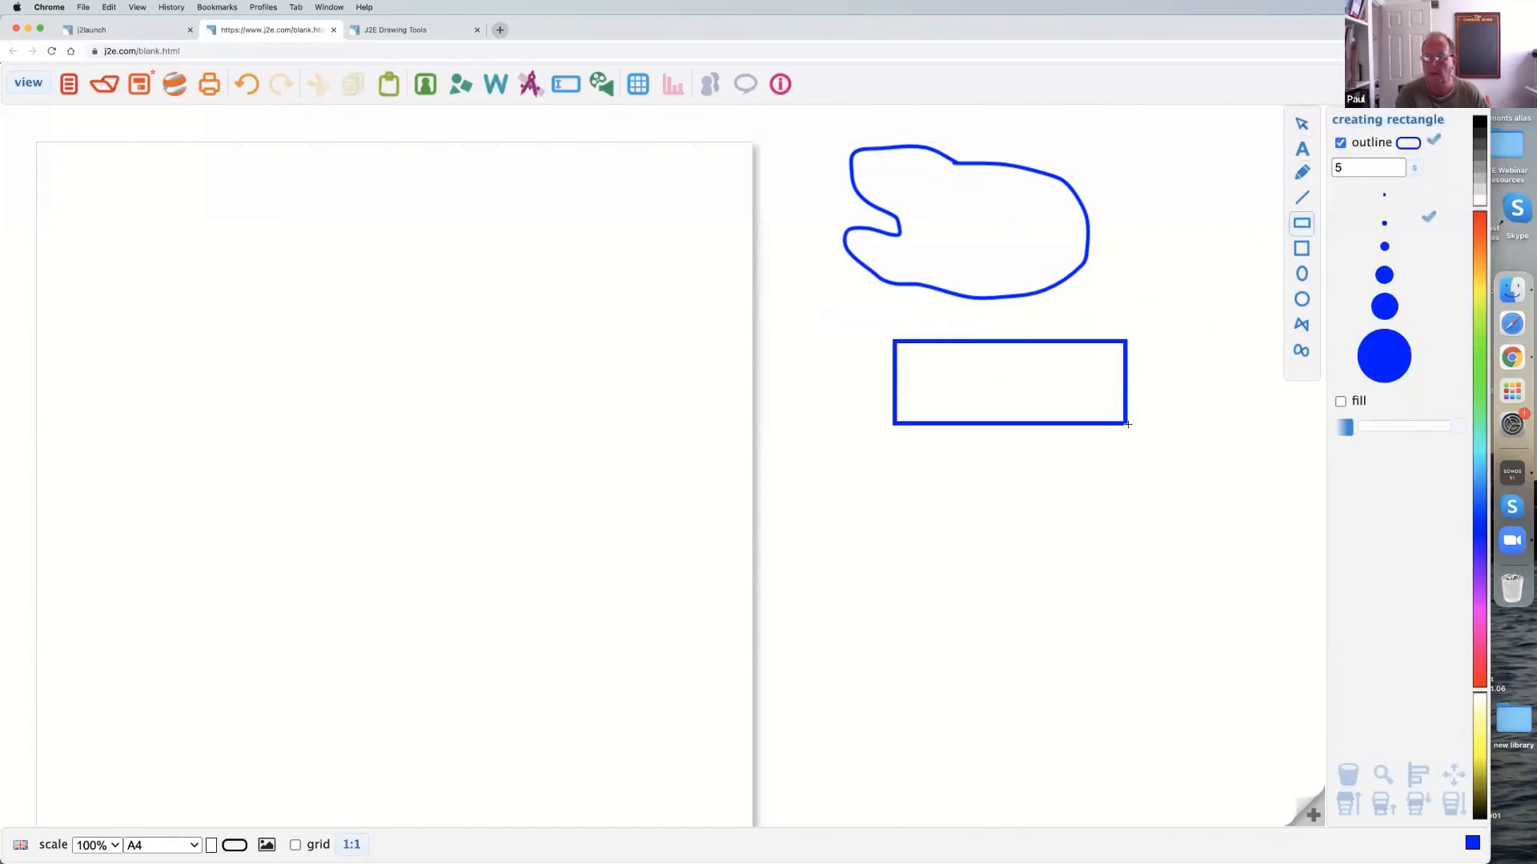
left_click(1302, 273)
left_click_drag(1195, 276, 1240, 363)
Draw a blue circle above the ellipse and a small square to the lower right of the rectangle.
left_click(1301, 300)
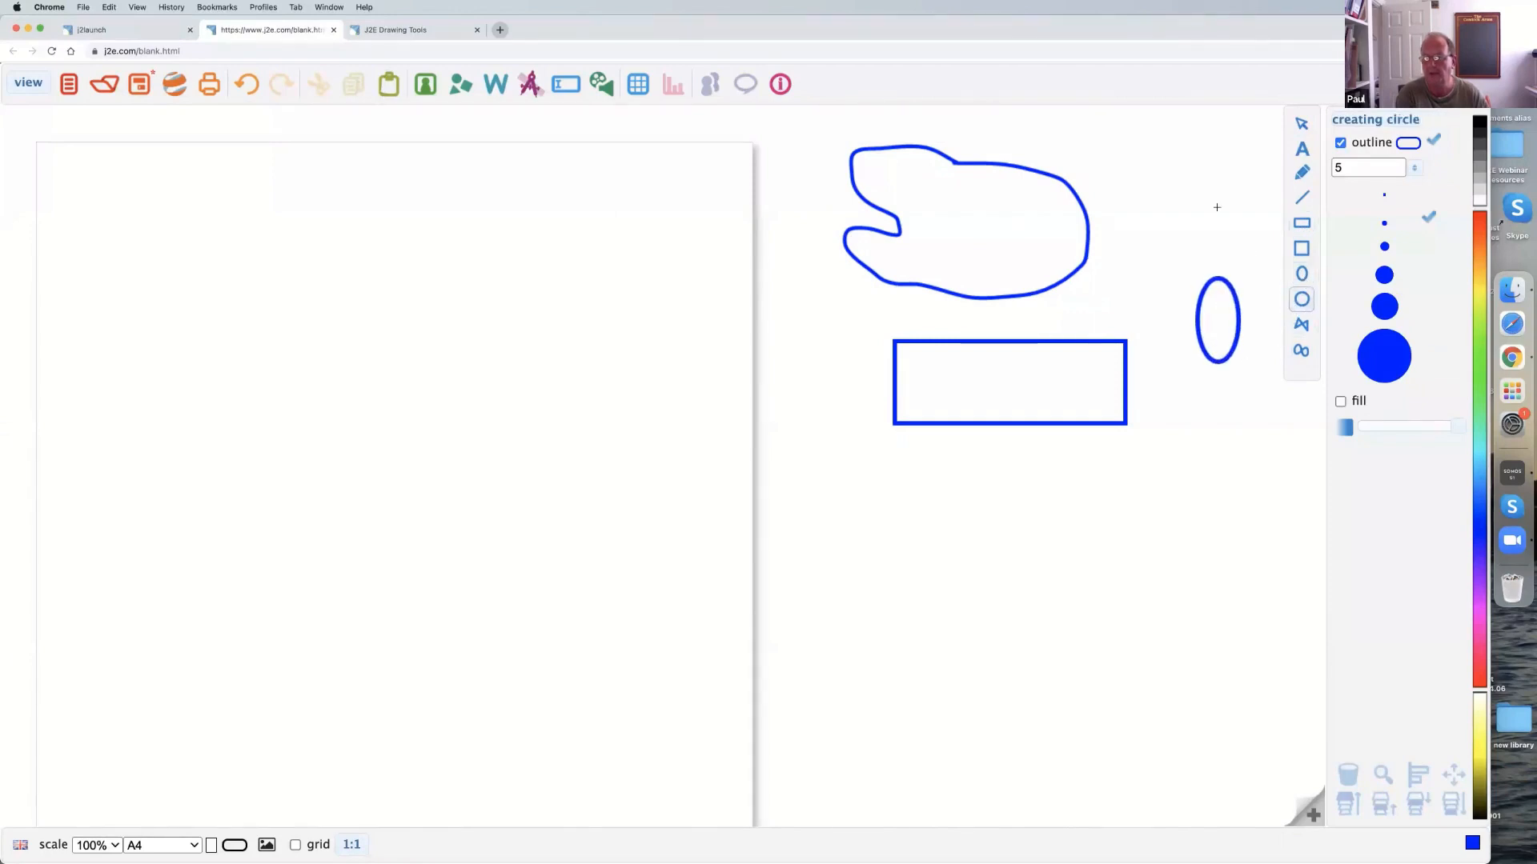
left_click_drag(1150, 126, 1251, 225)
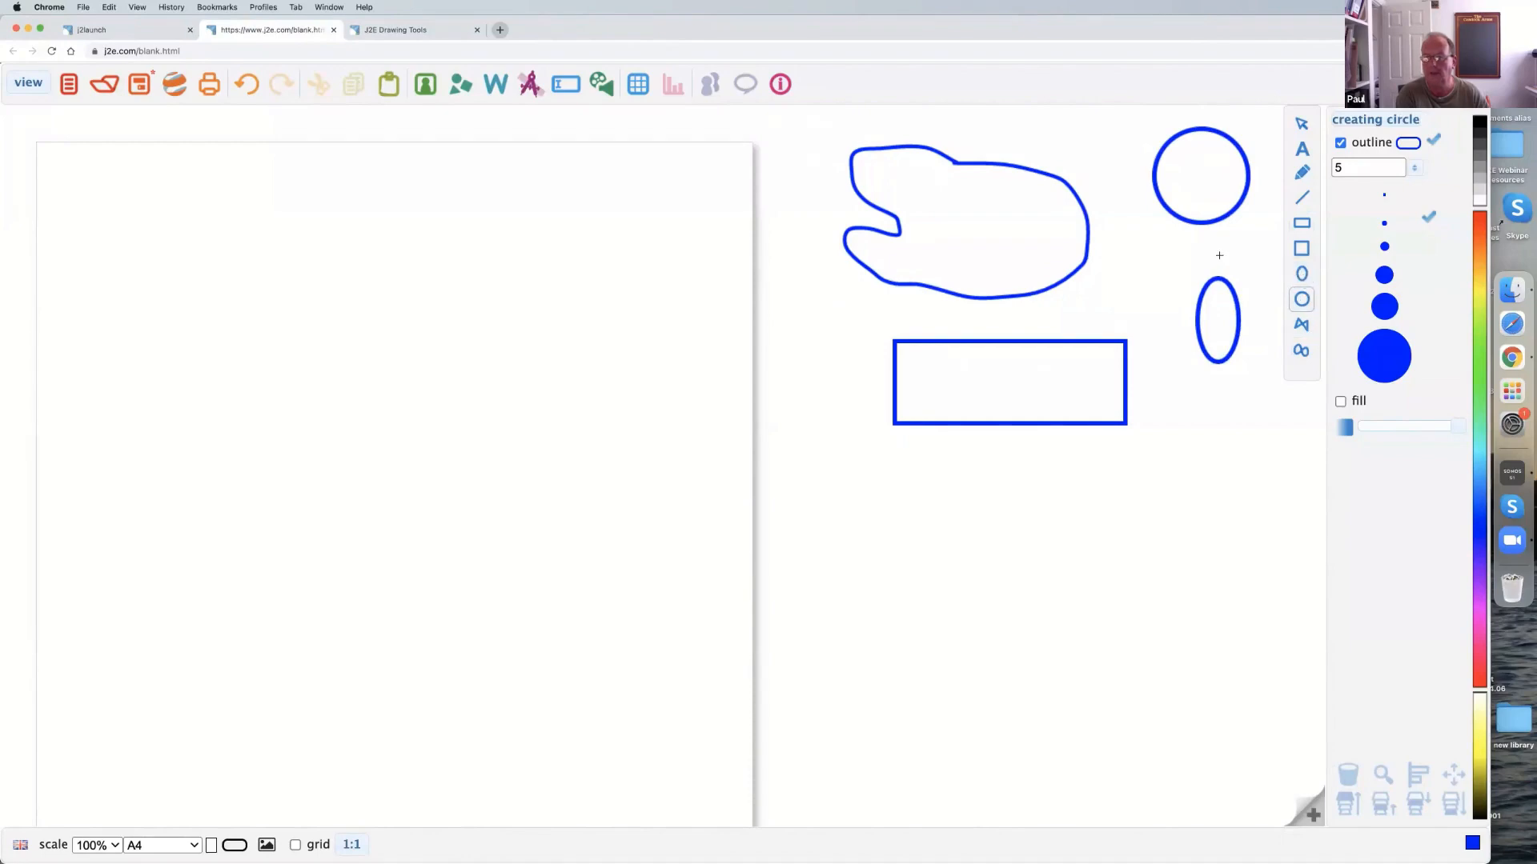
left_click(1301, 249)
left_click_drag(1149, 424, 1206, 483)
left_click(1299, 123)
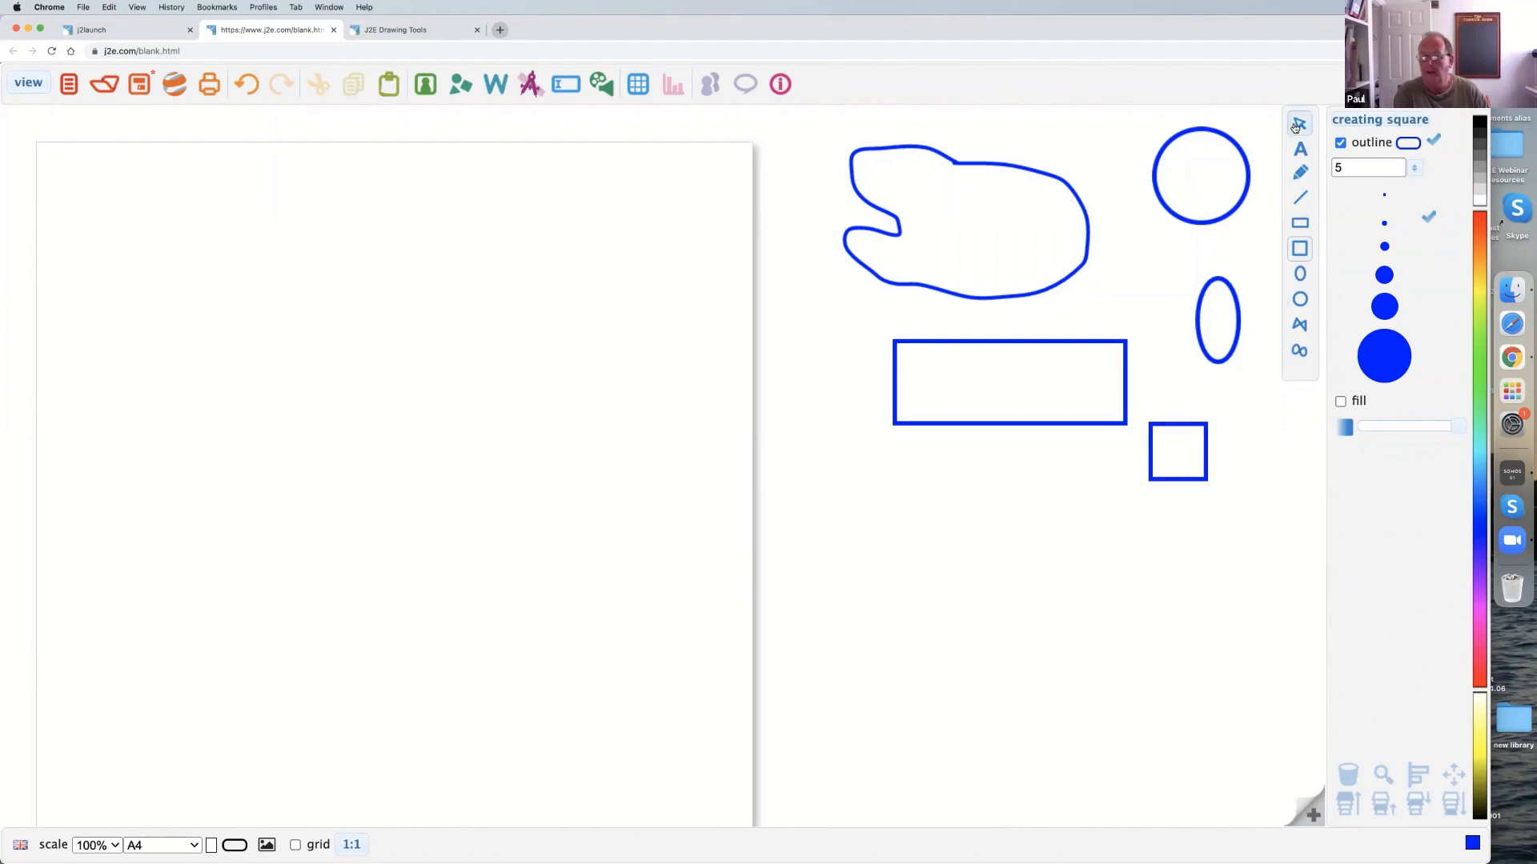
Enlarge the rectangle freely from its lower-left corner, and scale it down proportionally with strong aspect on.
left_click(917, 424)
left_click_drag(916, 424, 829, 463)
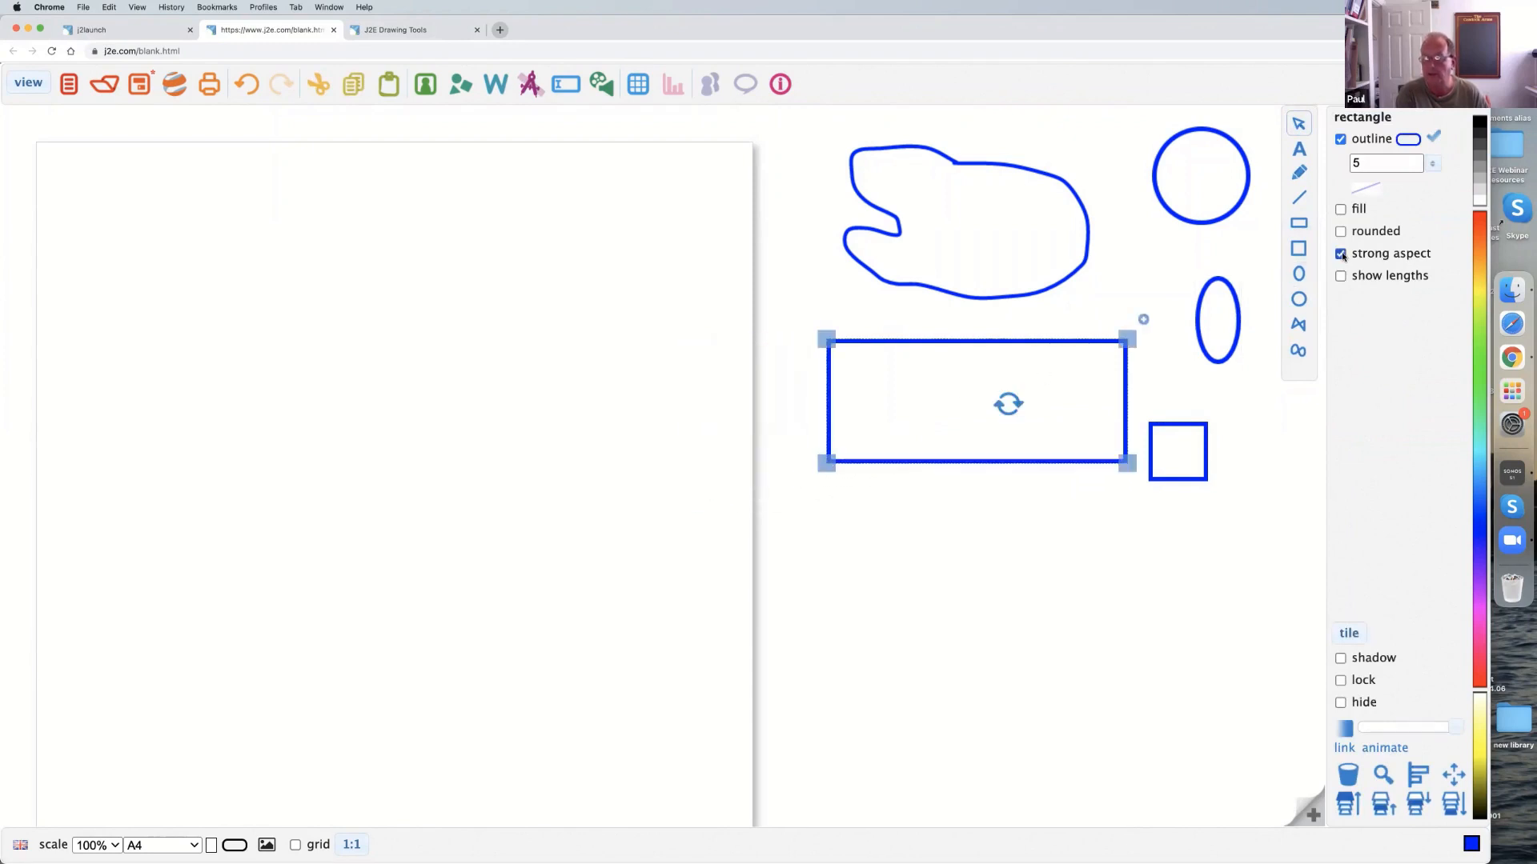
left_click_drag(827, 464, 880, 490)
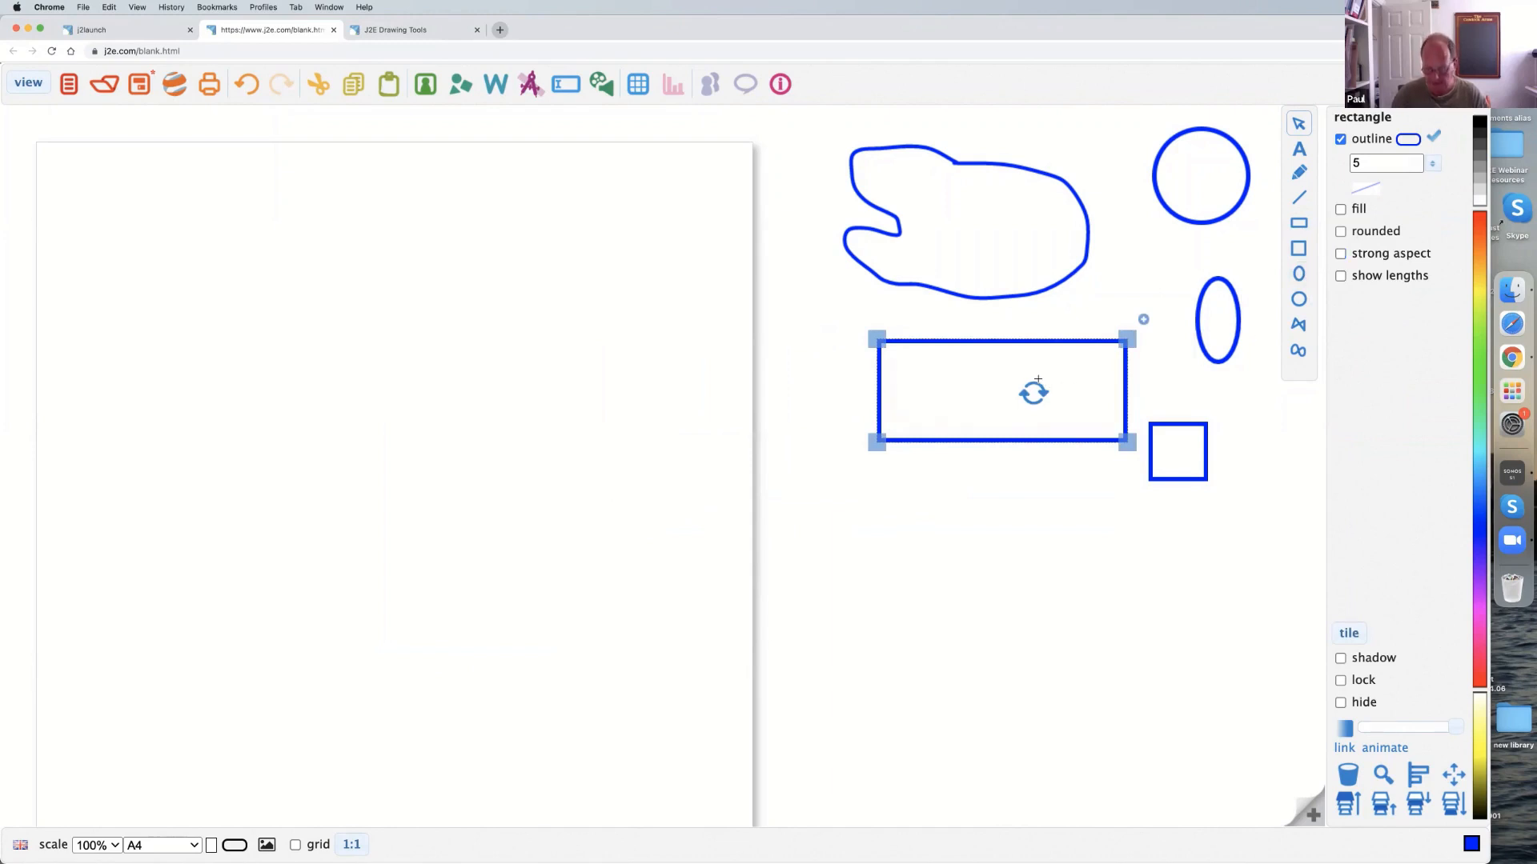
Delete the rectangle, freehand blob, circle, ellipse and square to clear the drawing area.
key("Delete")
left_click(1077, 268)
key("Delete")
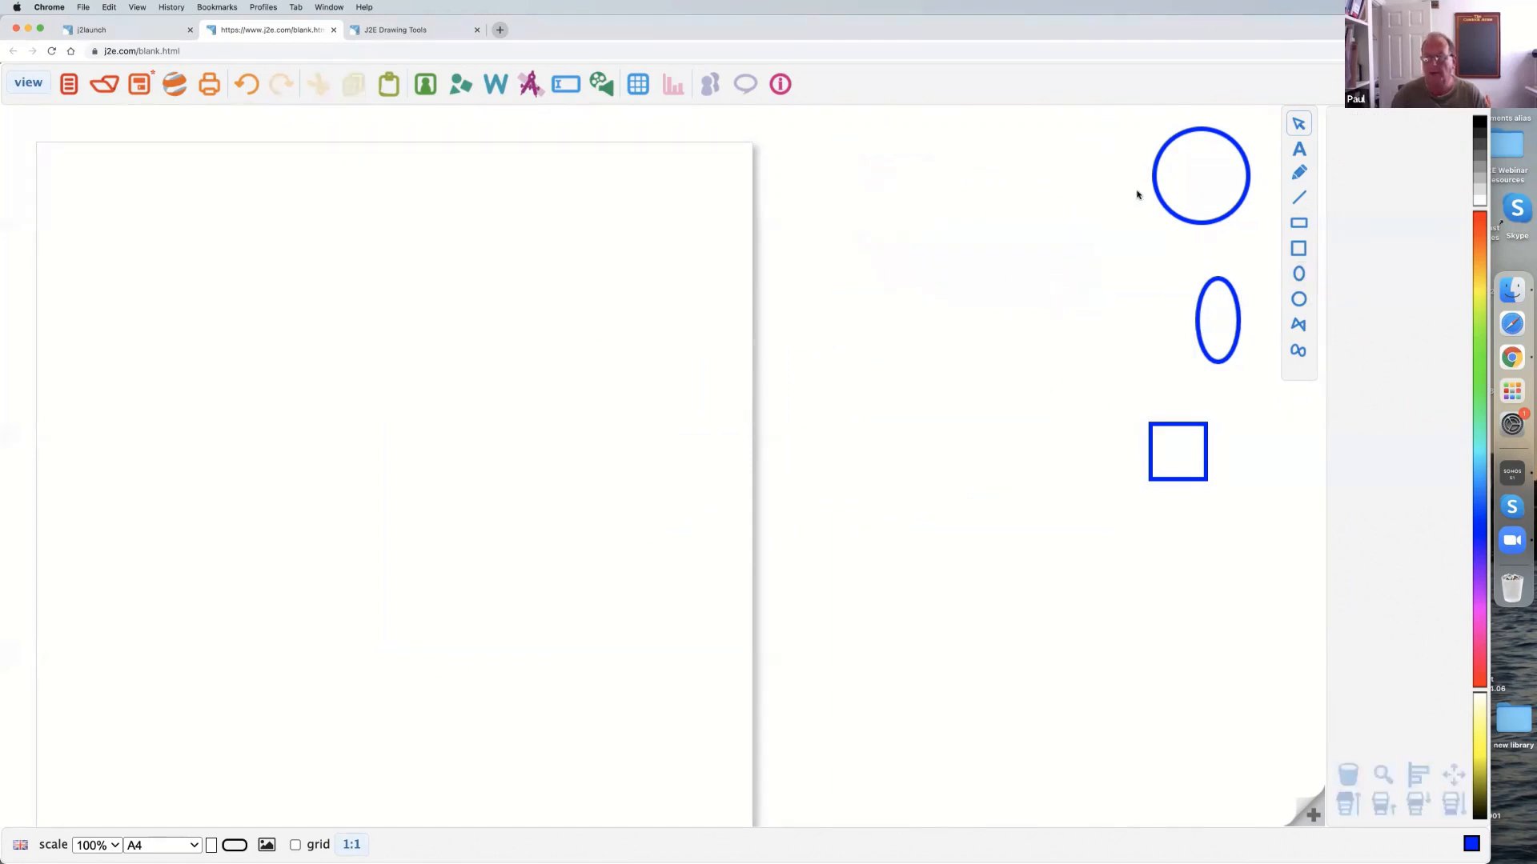
left_click(1237, 178)
key("Delete")
left_click(1239, 320)
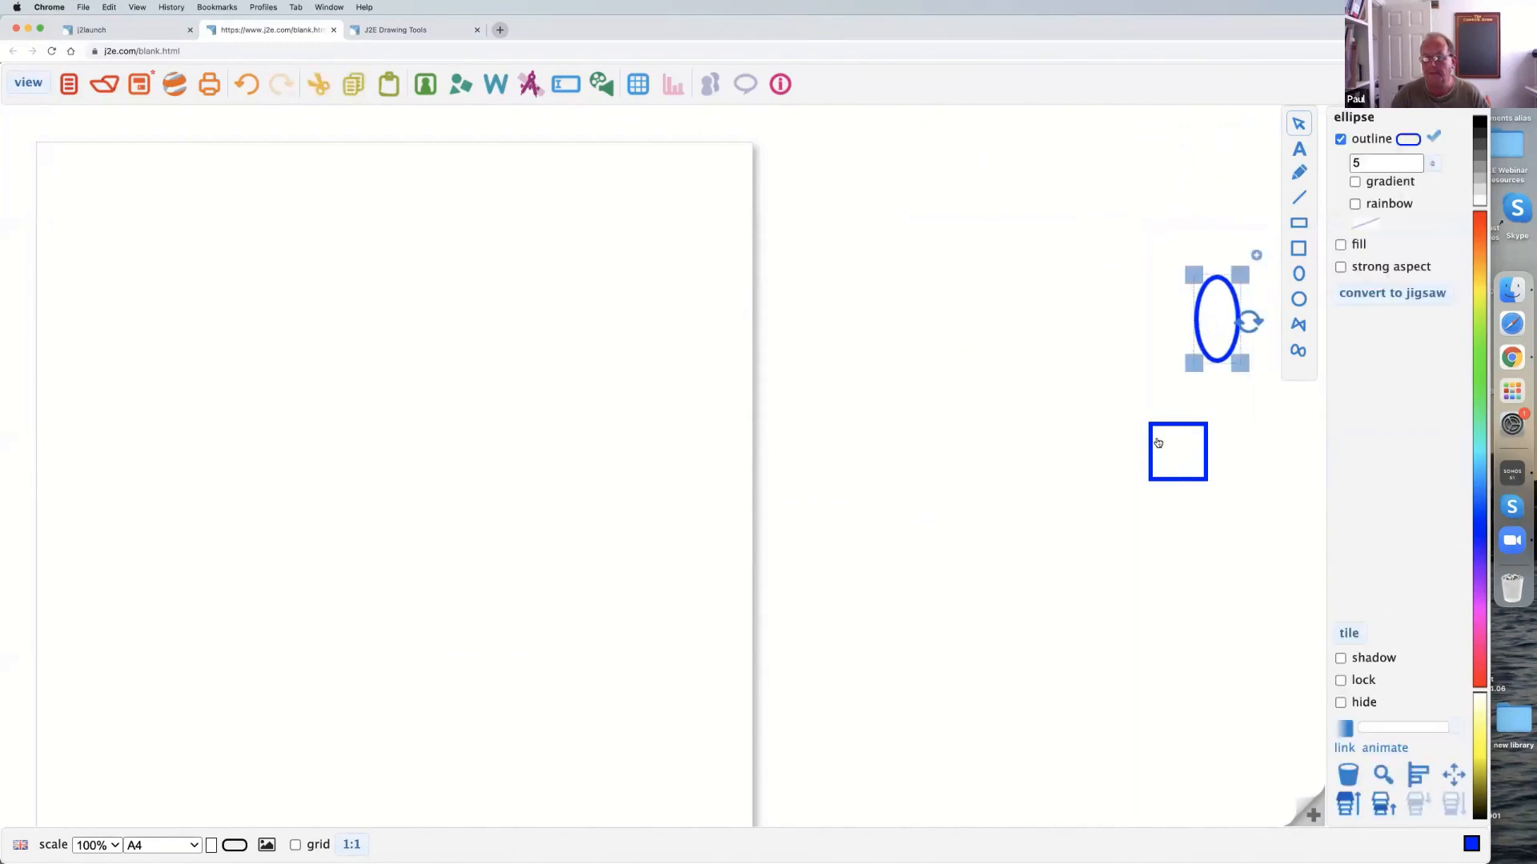
key("Delete")
key("Delete")
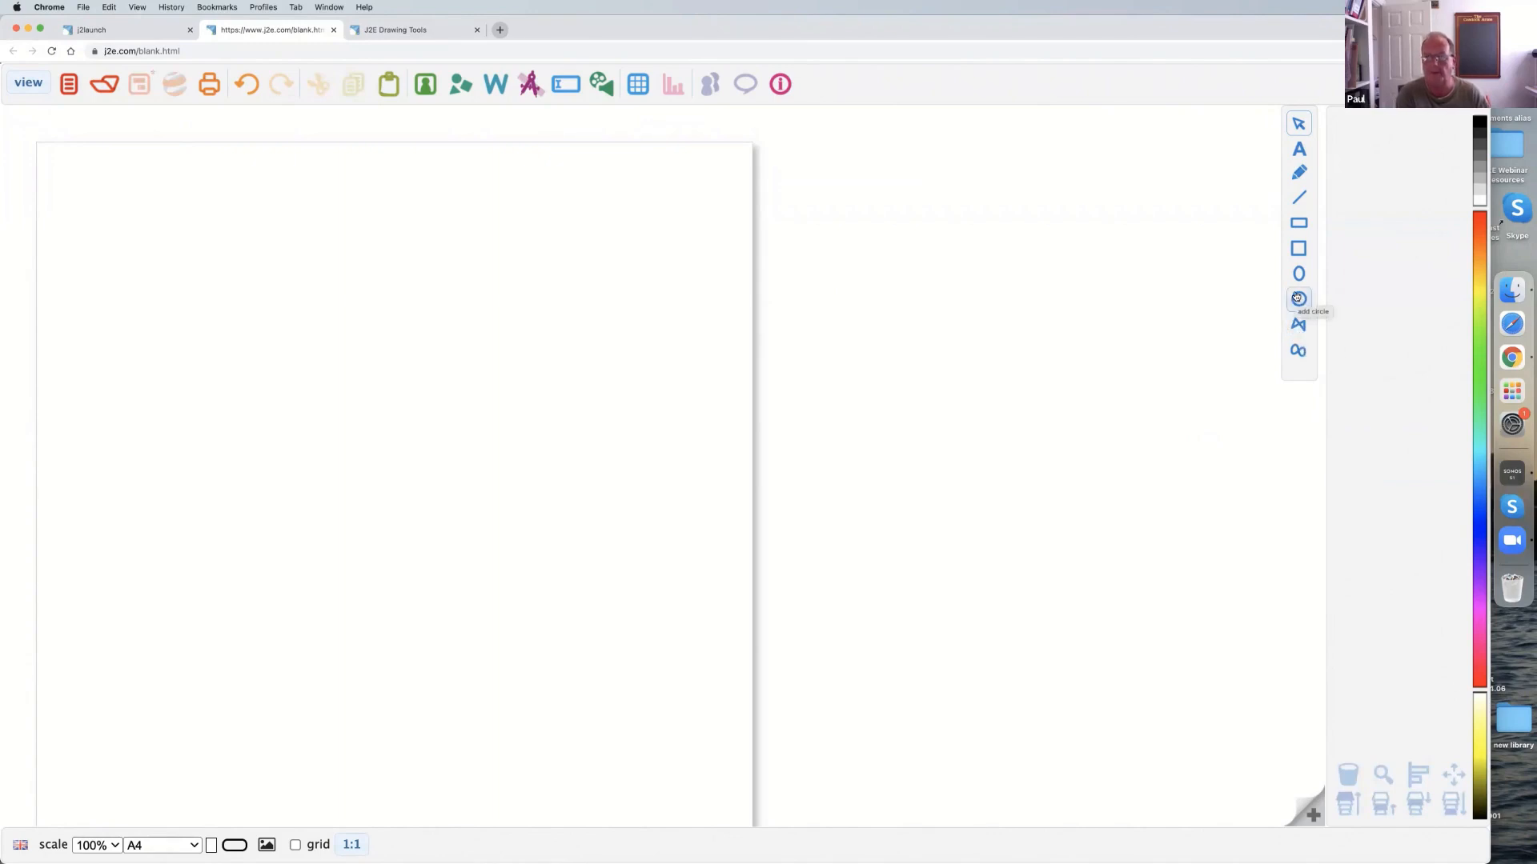
Draw a closed eight-cornered blue polygon with straight sides across the upper part of the page, waisted in the middle and flared on the right.
left_click(1298, 325)
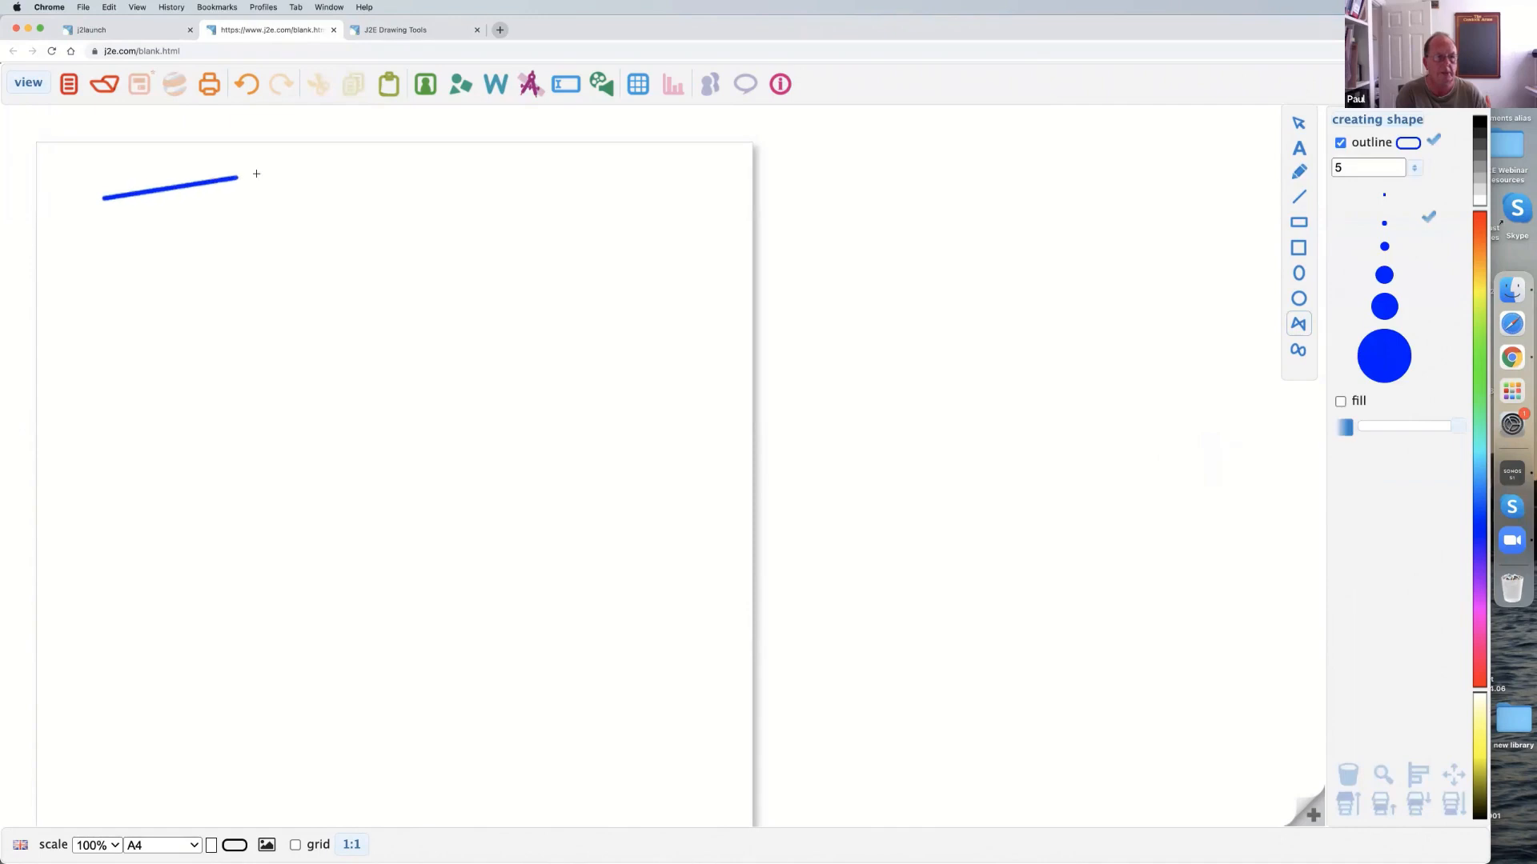
left_click(457, 216)
left_click(656, 165)
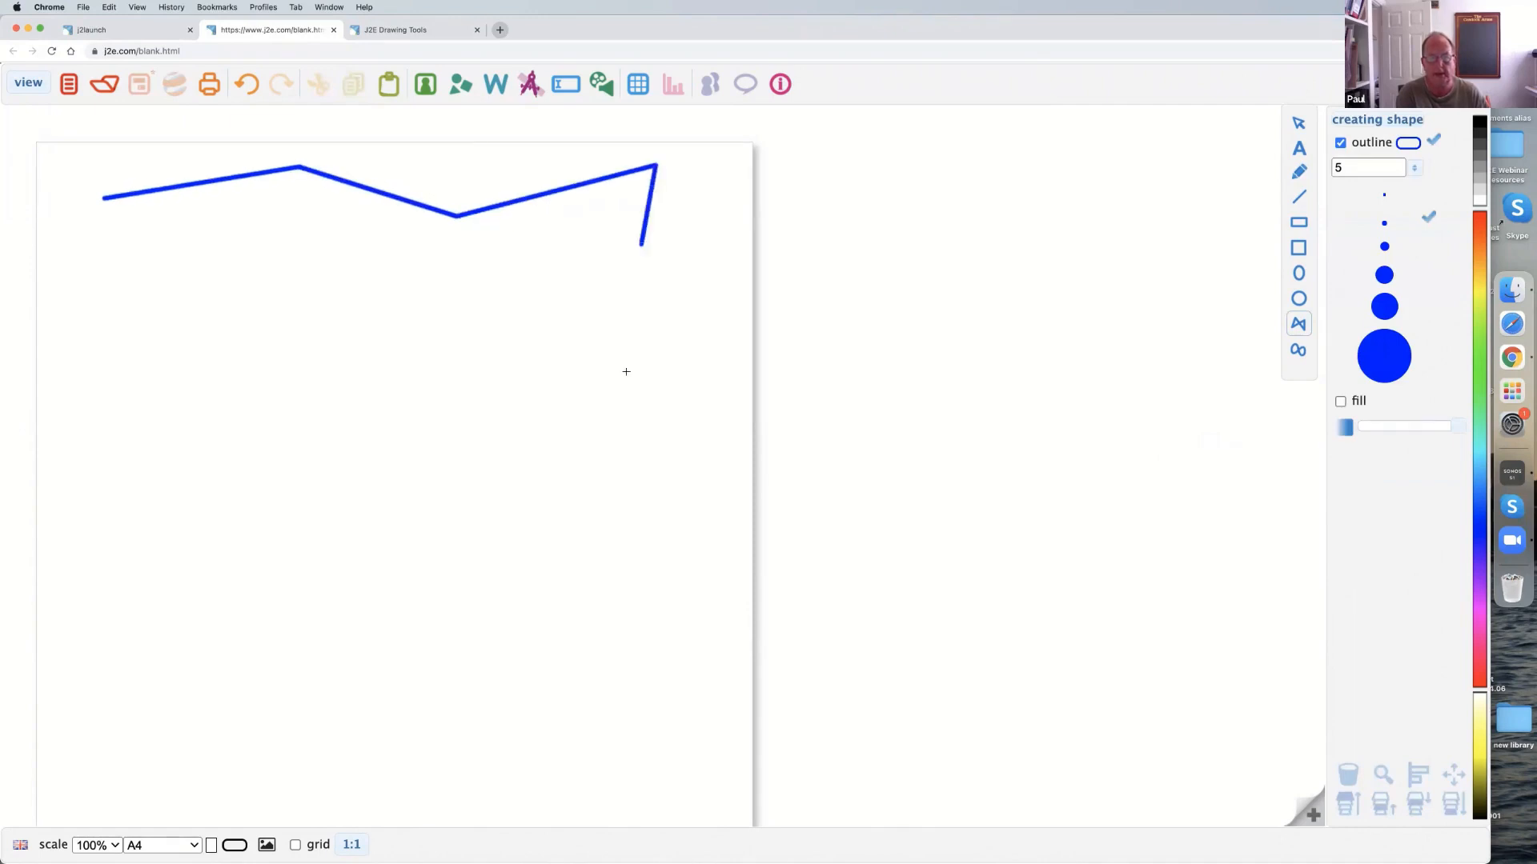
left_click(638, 392)
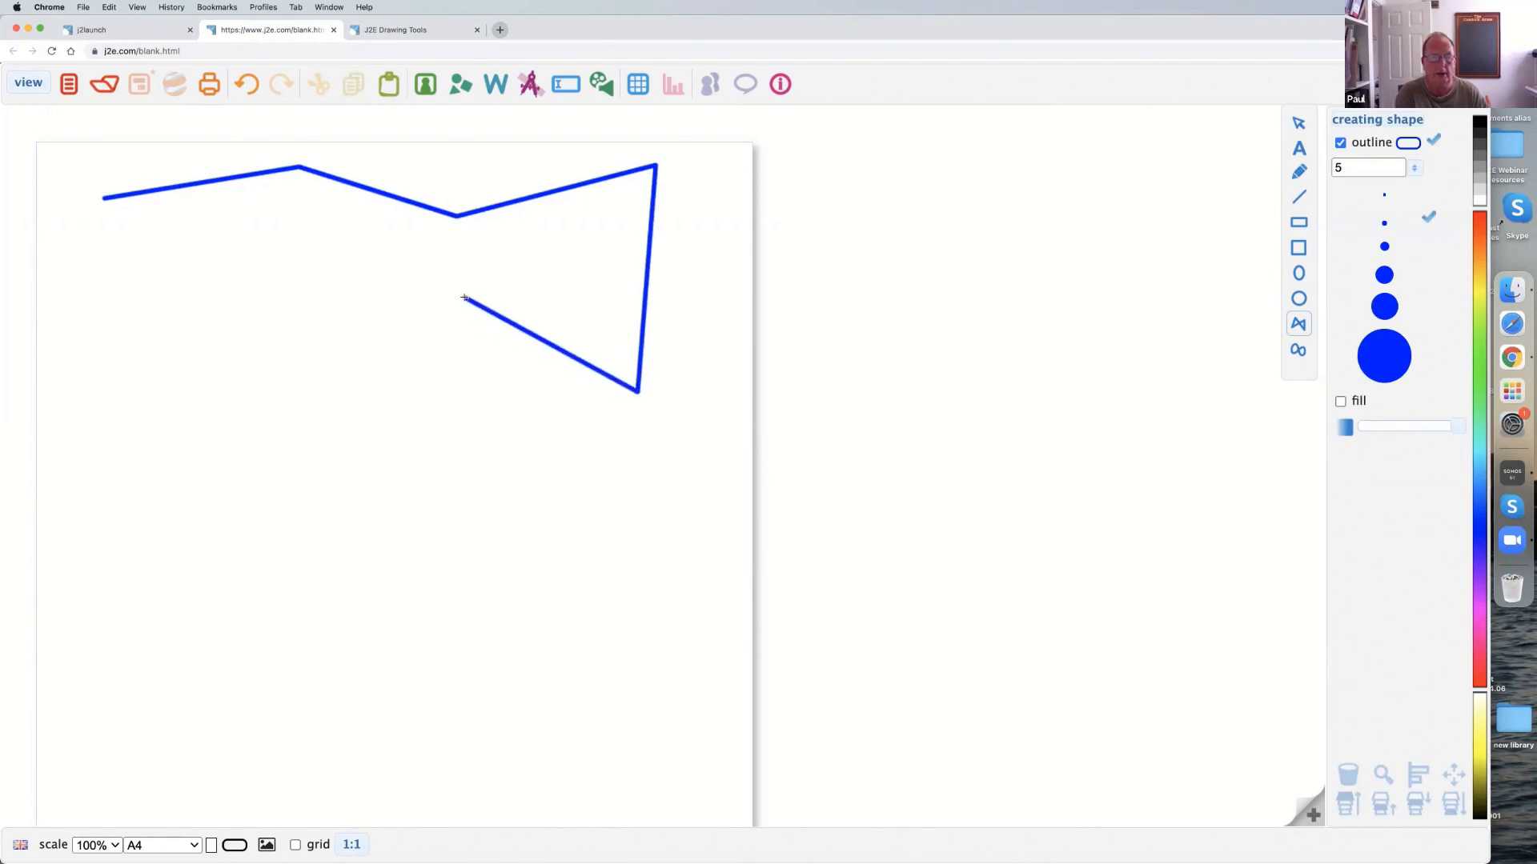
left_click(463, 297)
left_click(287, 349)
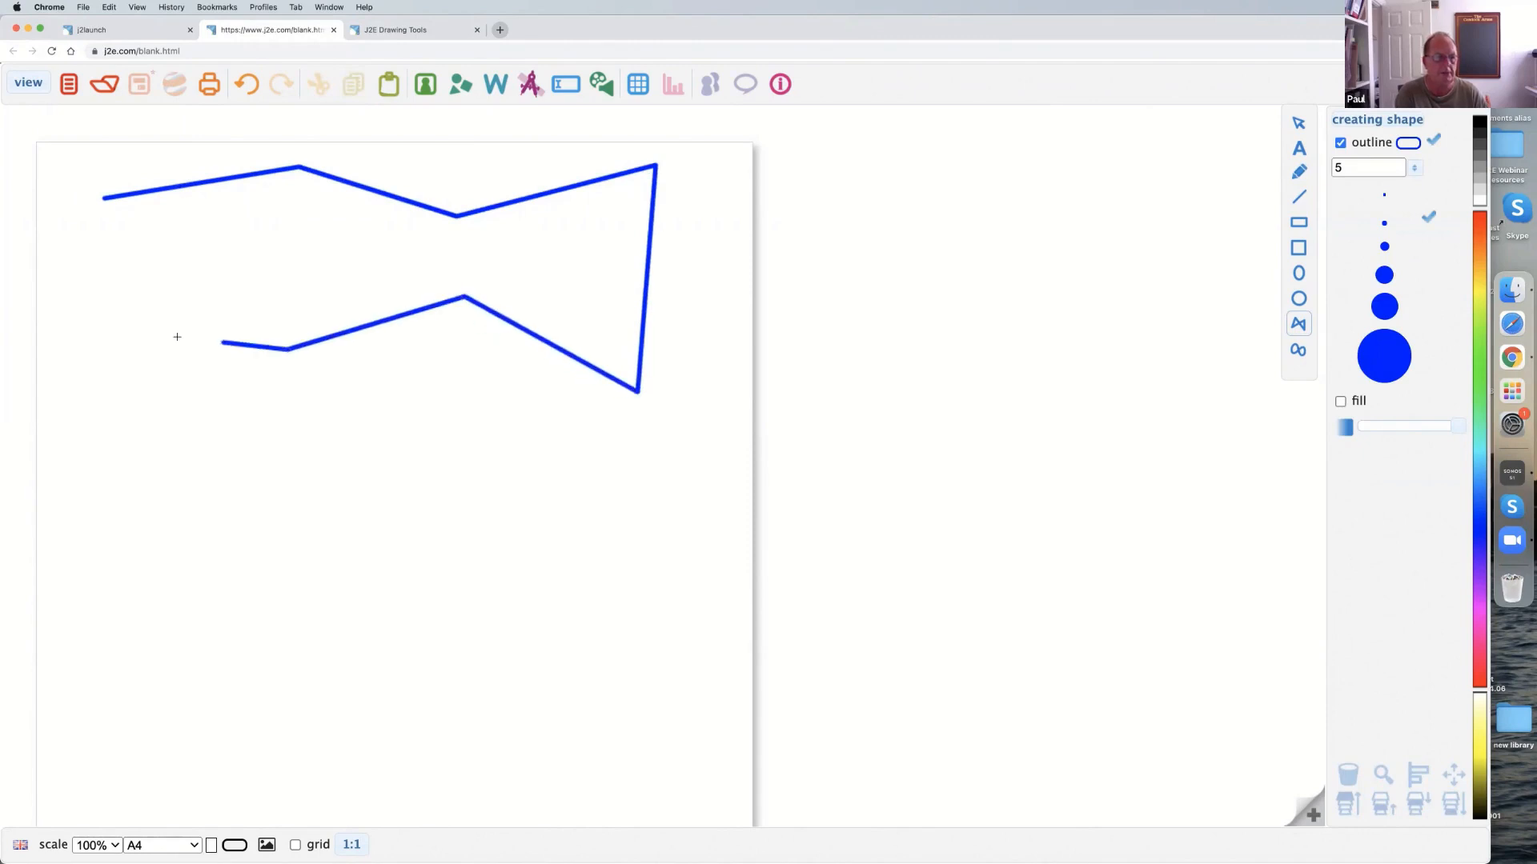
left_click(113, 332)
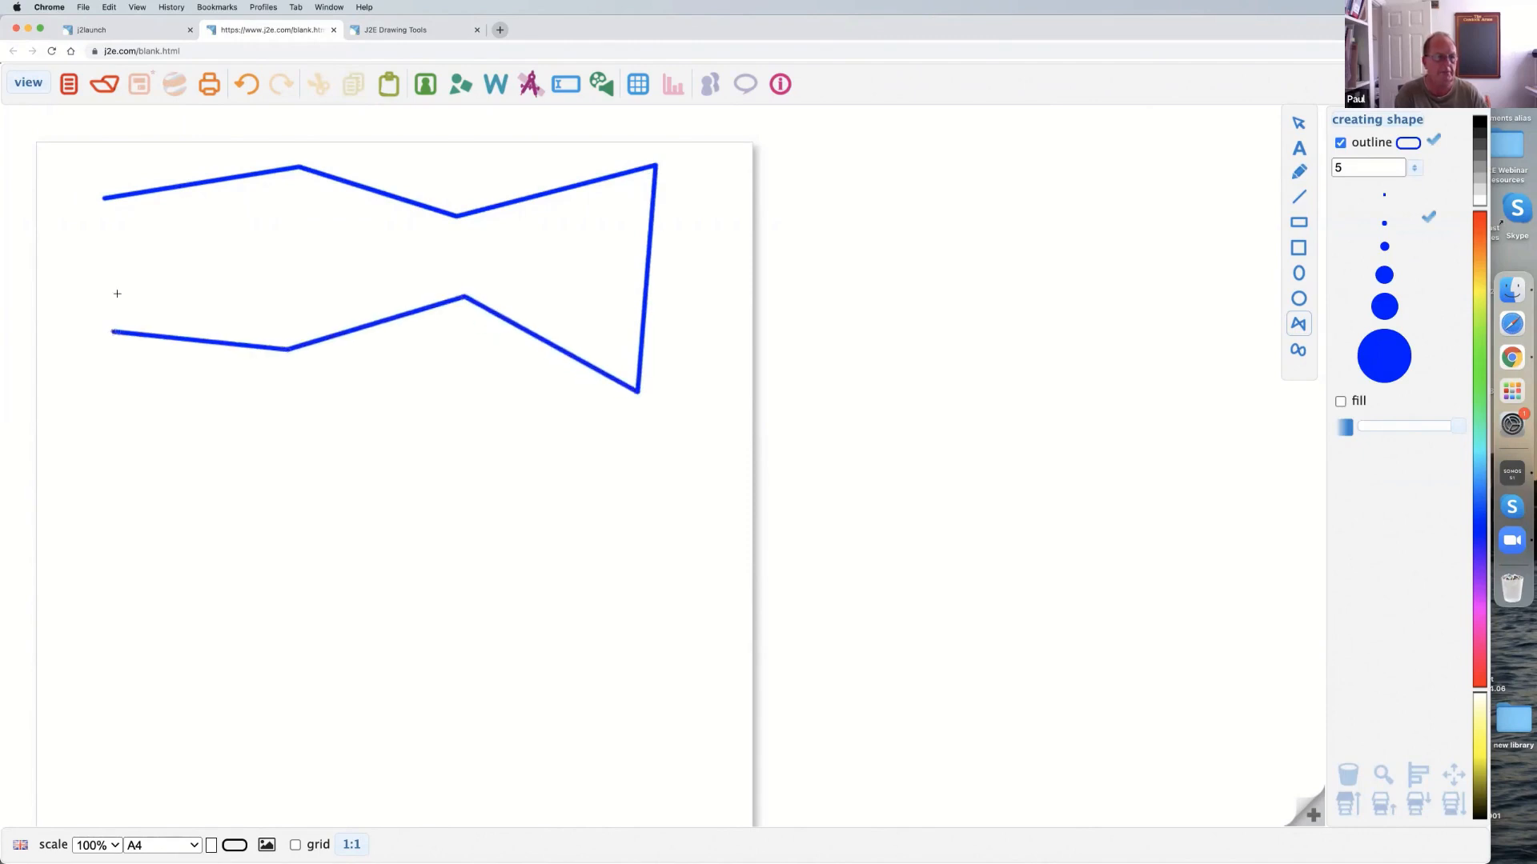
left_click(106, 199)
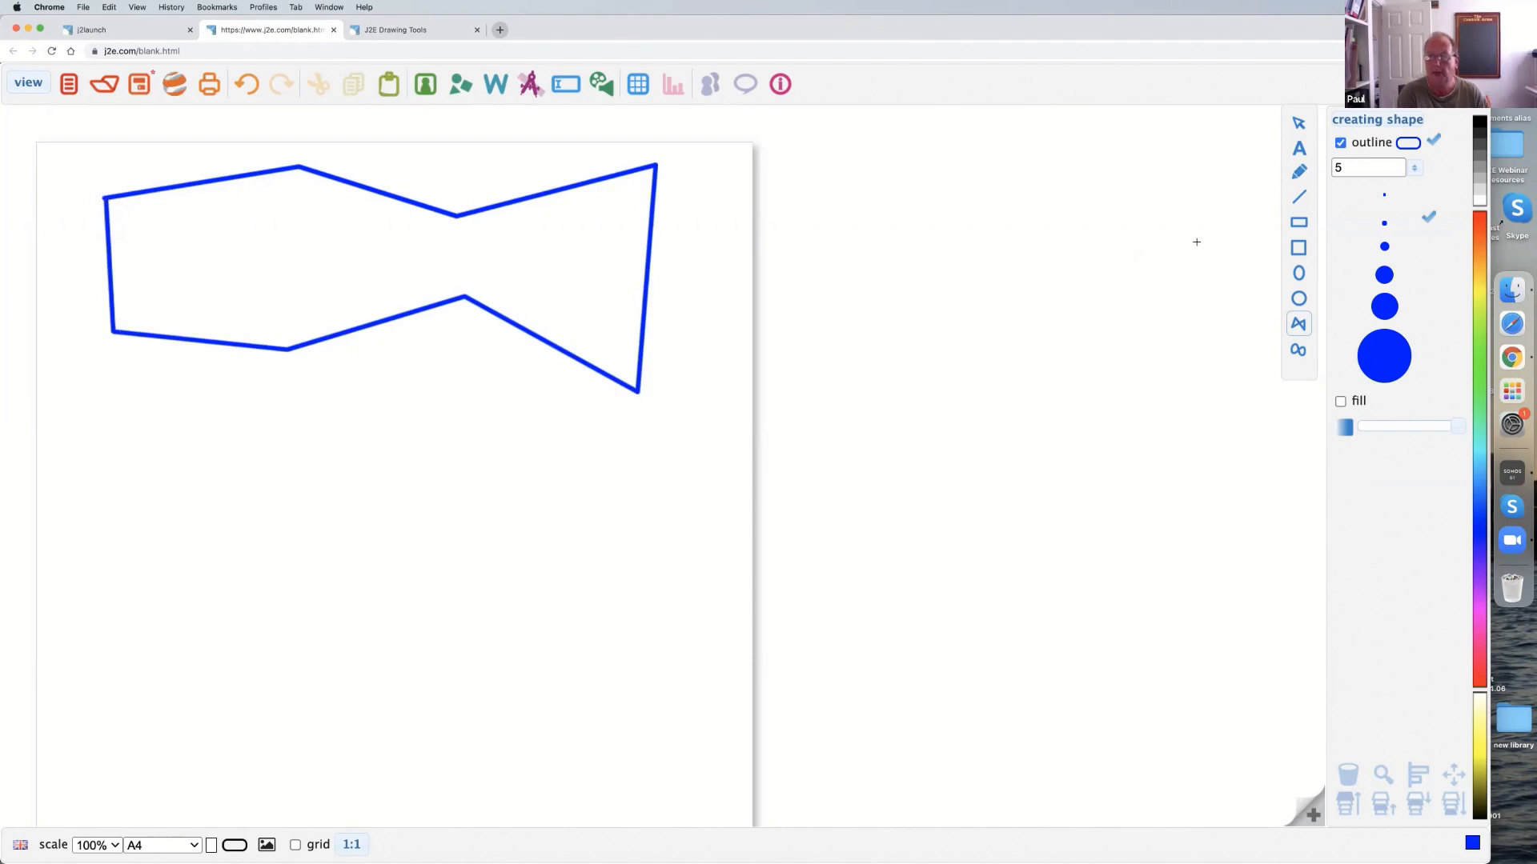
Move the polygon slightly down the page, and reshape its upper edge by raising the peak and the notch beside it.
left_click(1298, 122)
left_click(601, 337)
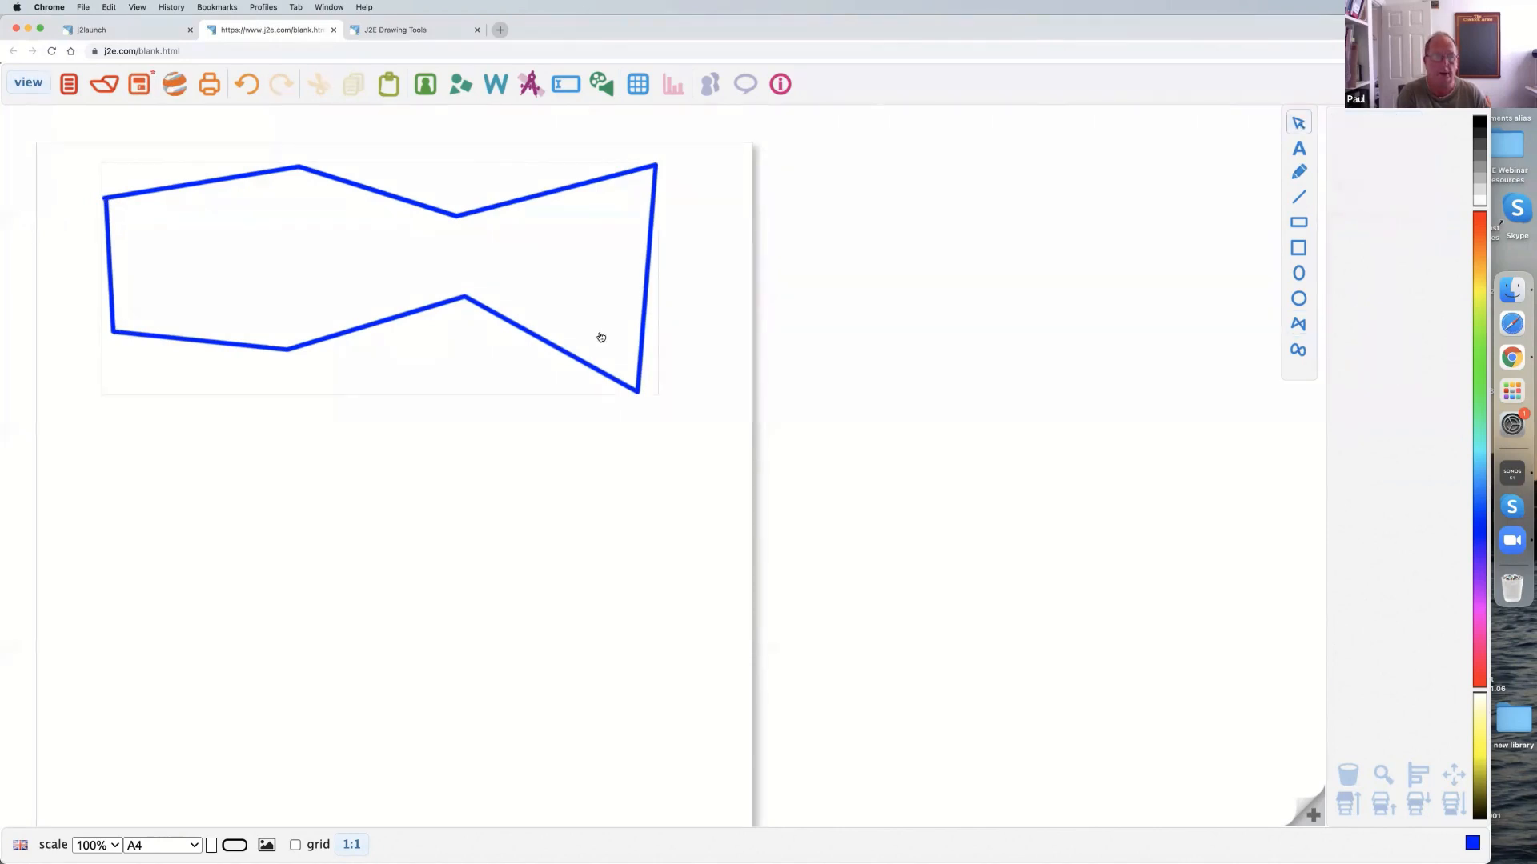
left_click(310, 258)
left_click_drag(293, 244, 291, 290)
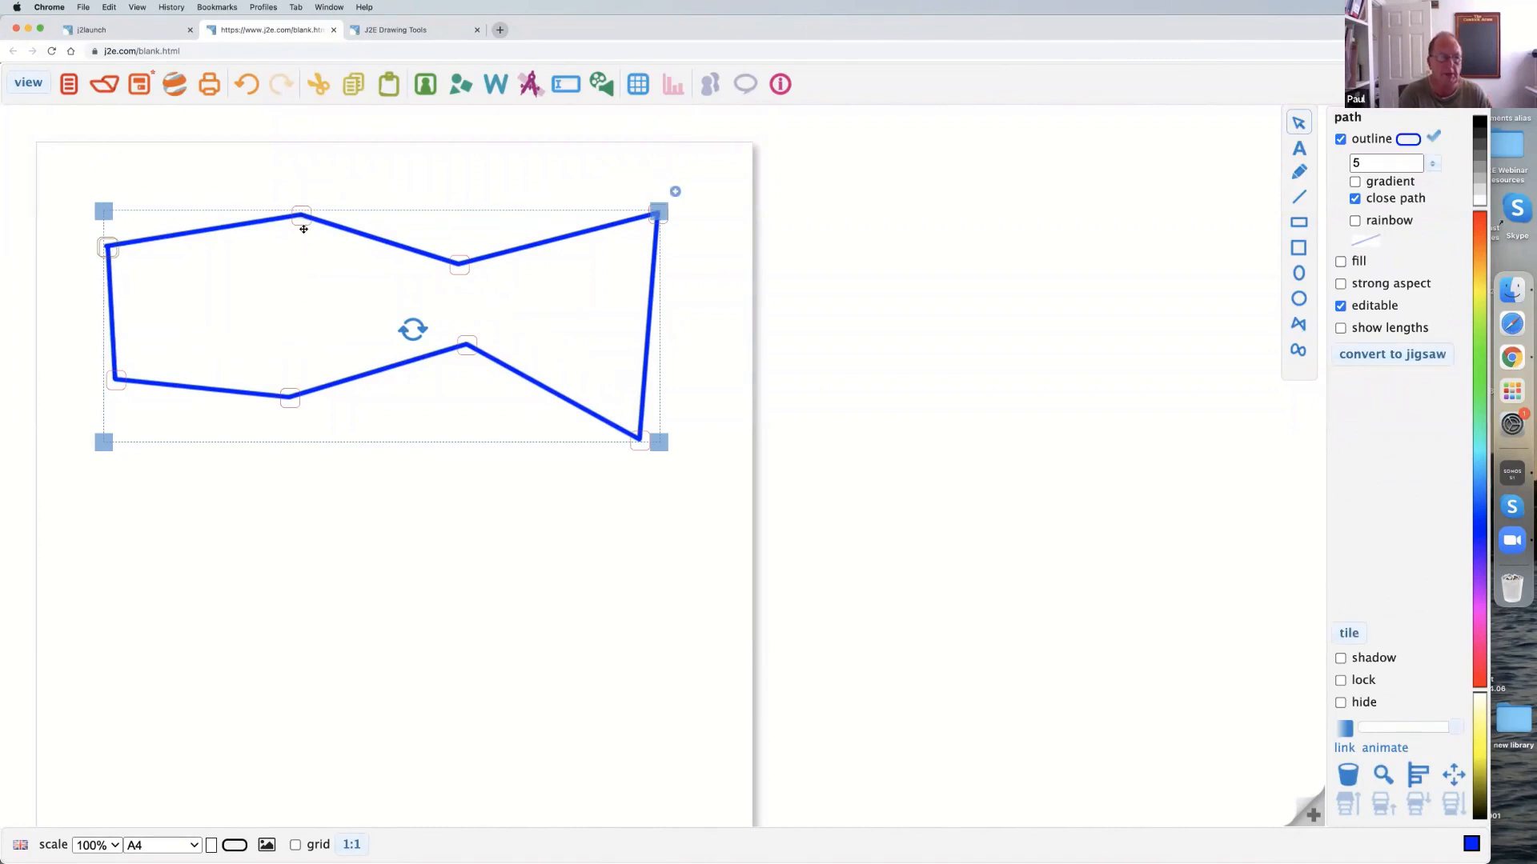
left_click_drag(302, 217, 304, 185)
left_click(458, 258)
left_click_drag(458, 257, 472, 229)
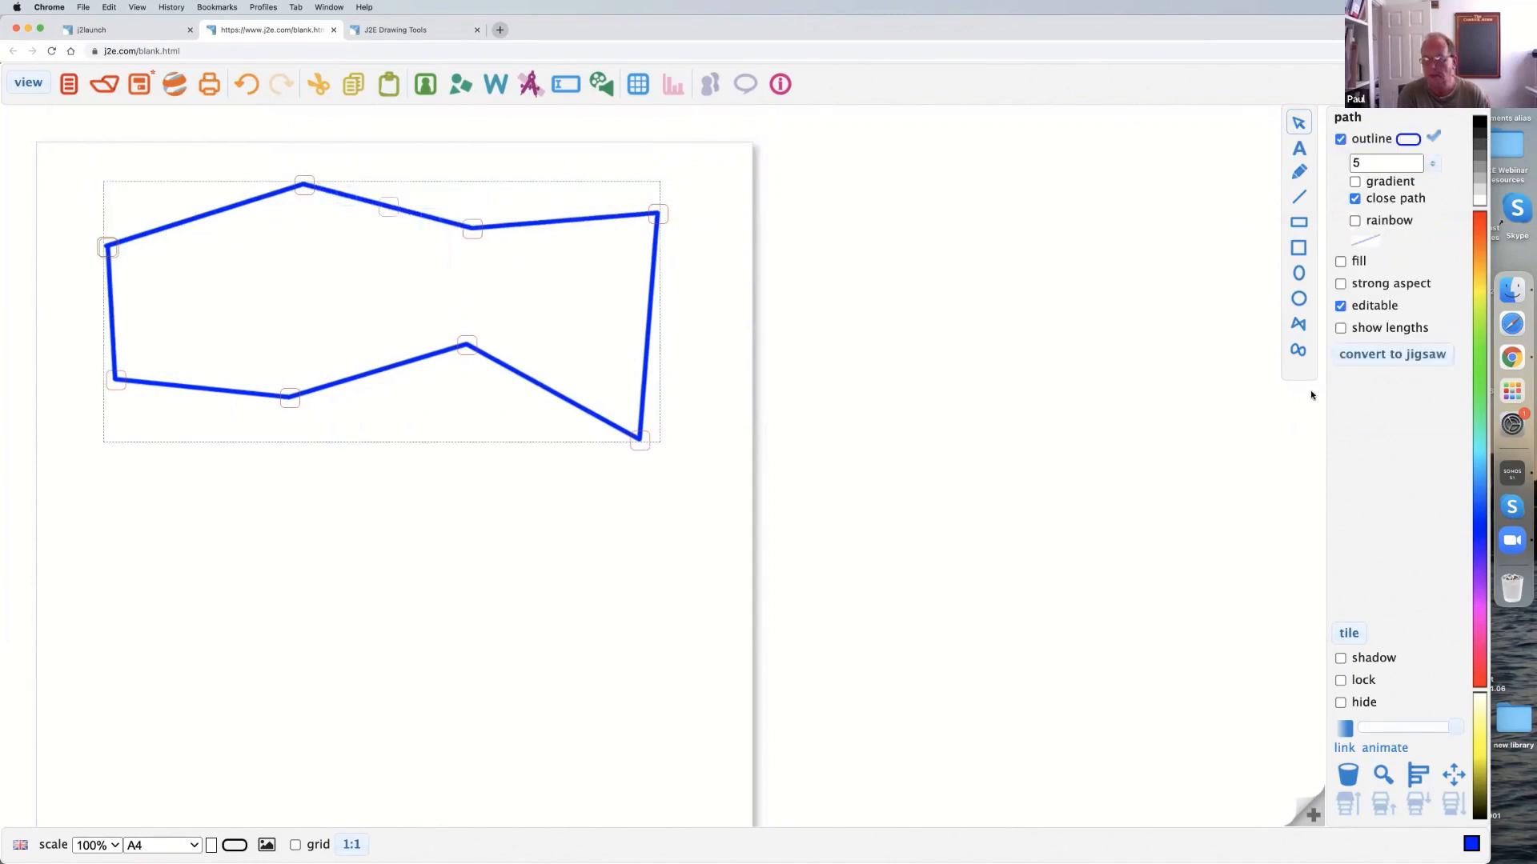
Draw a closed curved shape below the polygon and reshape its outline by moving several of its points.
left_click(1297, 353)
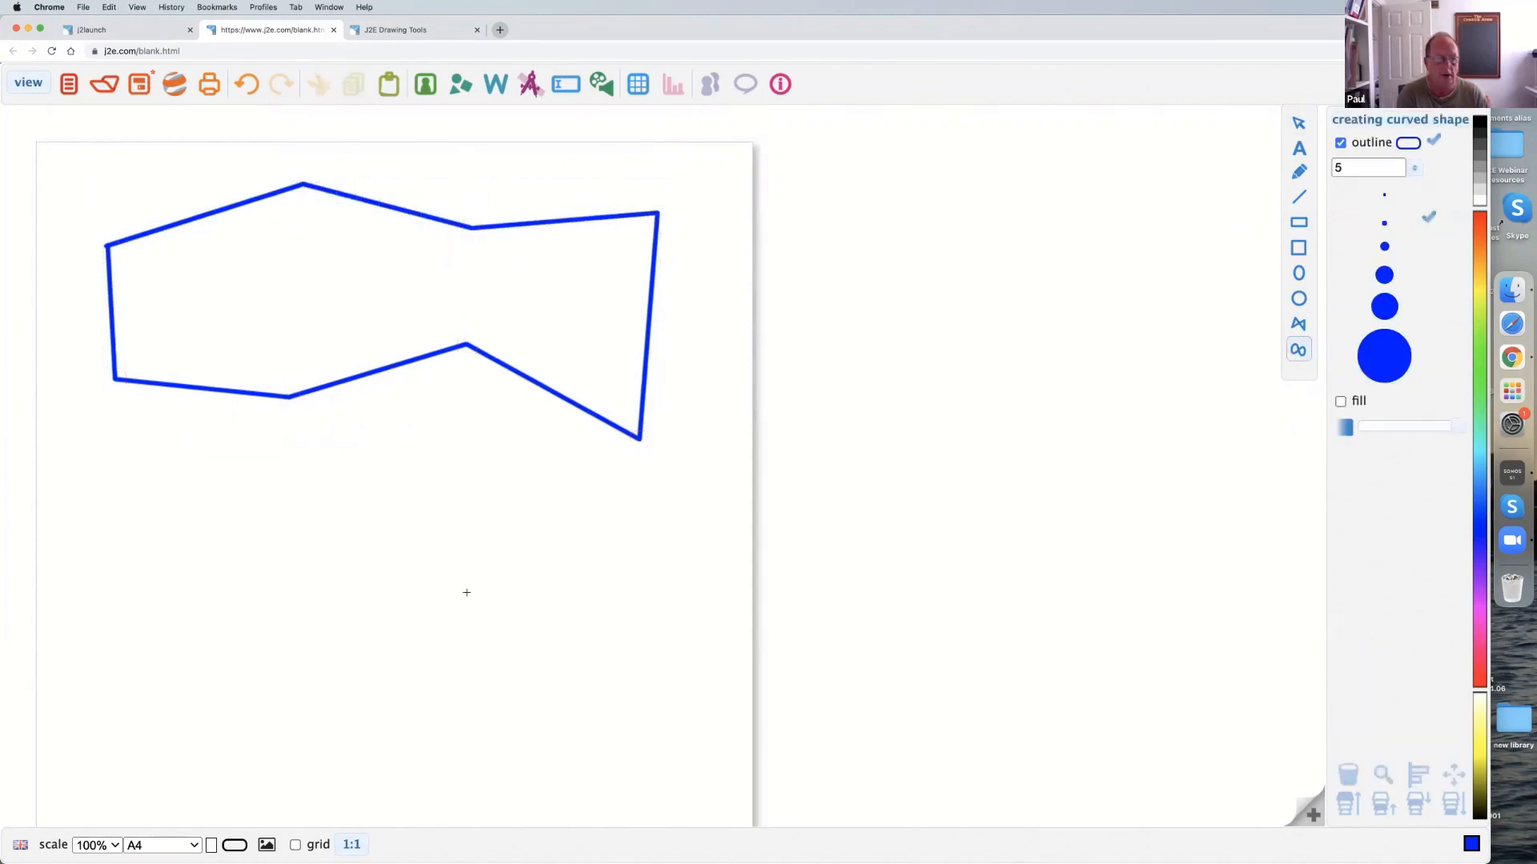
mouse_move(199, 542)
left_mouse_down()
mouse_move(280, 514)
mouse_move(421, 521)
mouse_move(573, 597)
mouse_move(554, 680)
mouse_move(371, 699)
mouse_move(350, 632)
mouse_move(240, 669)
mouse_move(120, 652)
mouse_move(96, 584)
mouse_move(108, 545)
mouse_move(200, 542)
left_mouse_up()
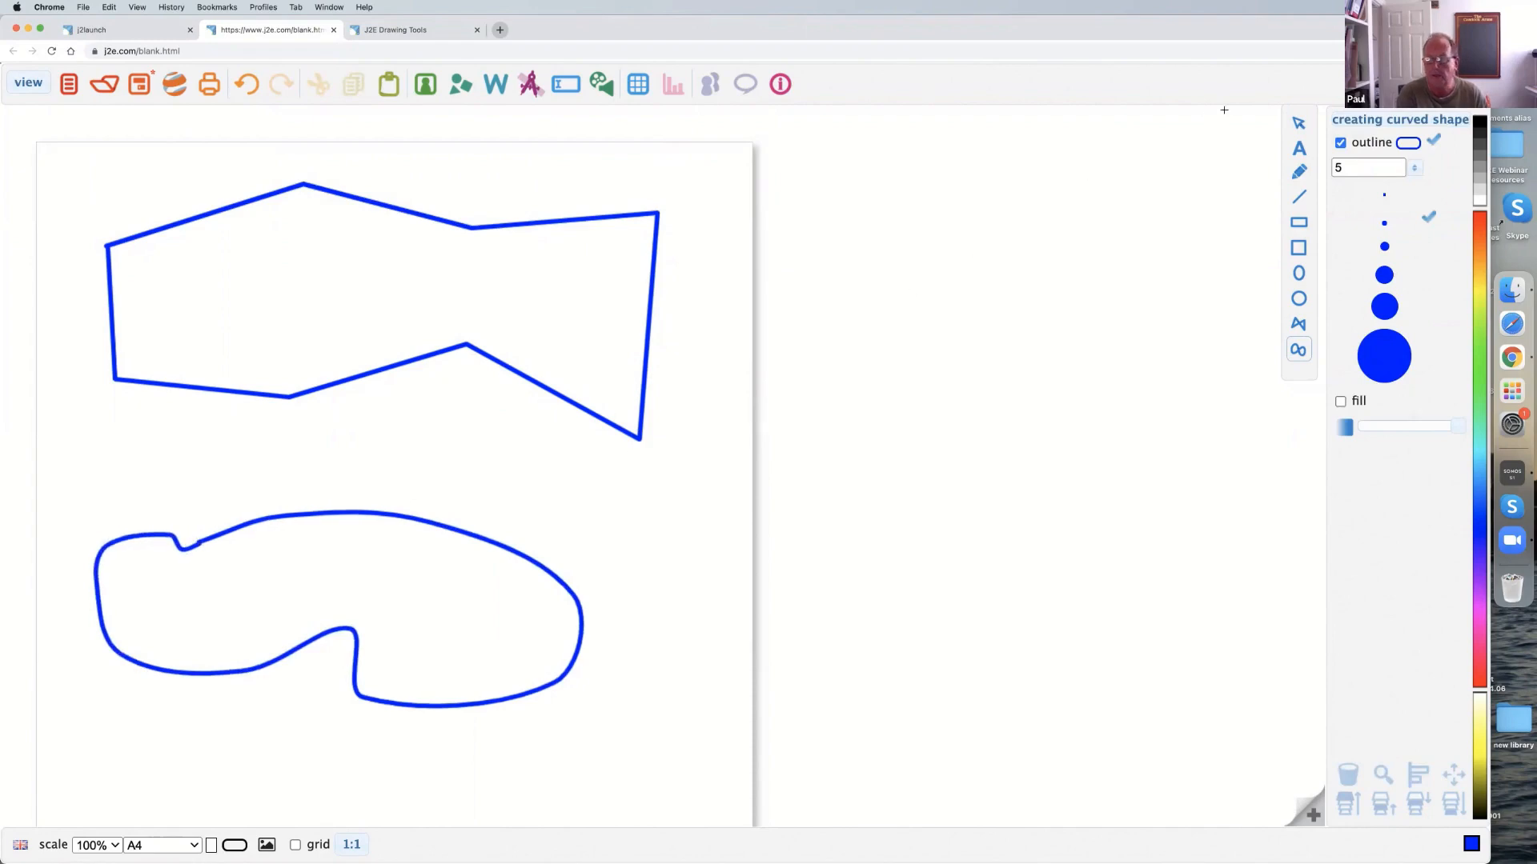
left_click(416, 546)
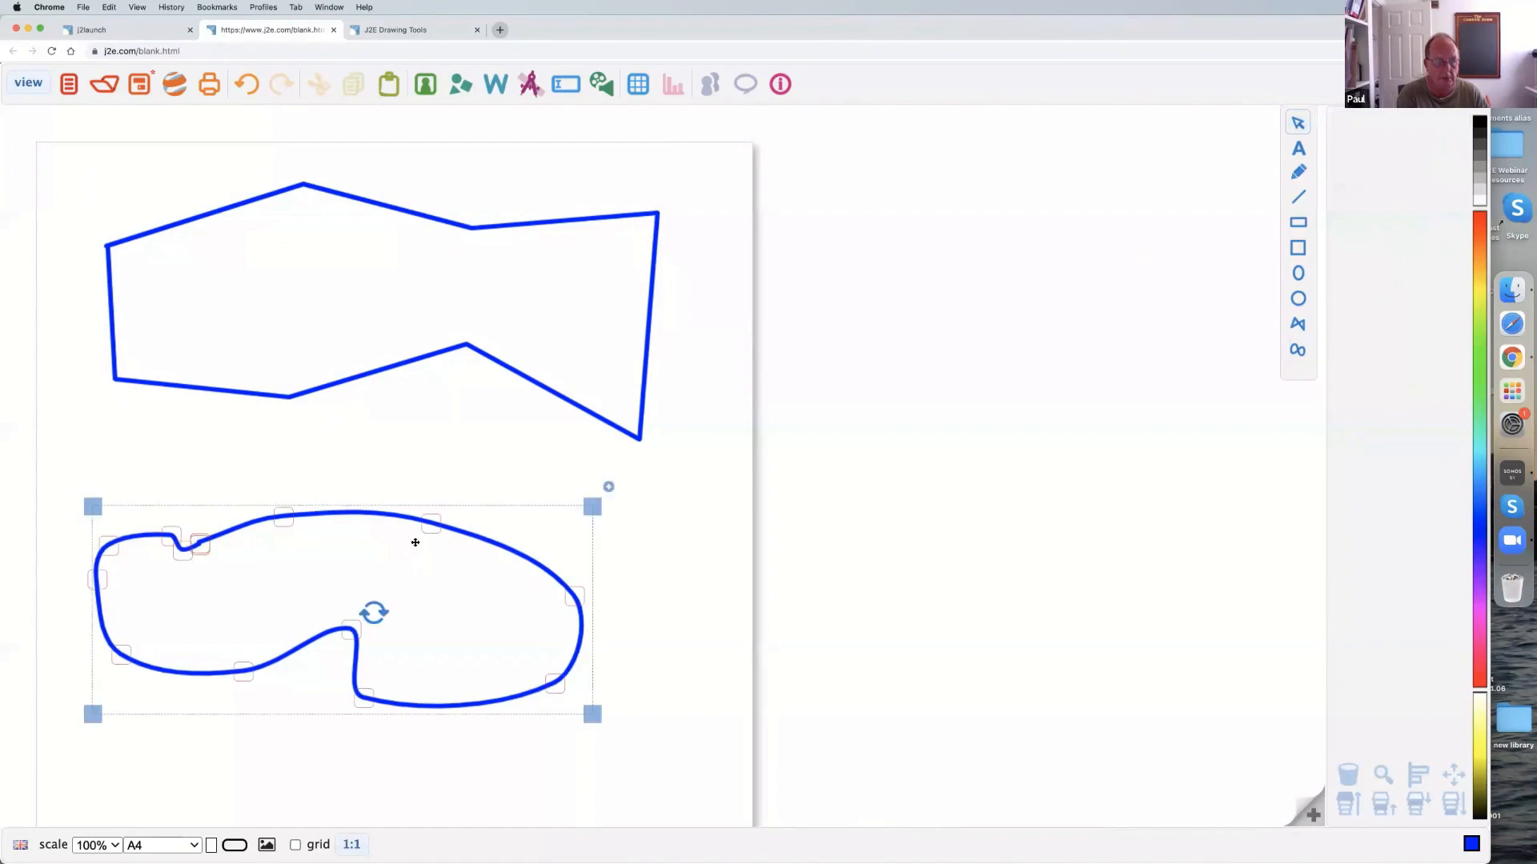
left_click_drag(435, 525, 425, 542)
left_click_drag(283, 517, 340, 526)
left_click_drag(570, 599, 560, 604)
left_click_drag(349, 630, 329, 649)
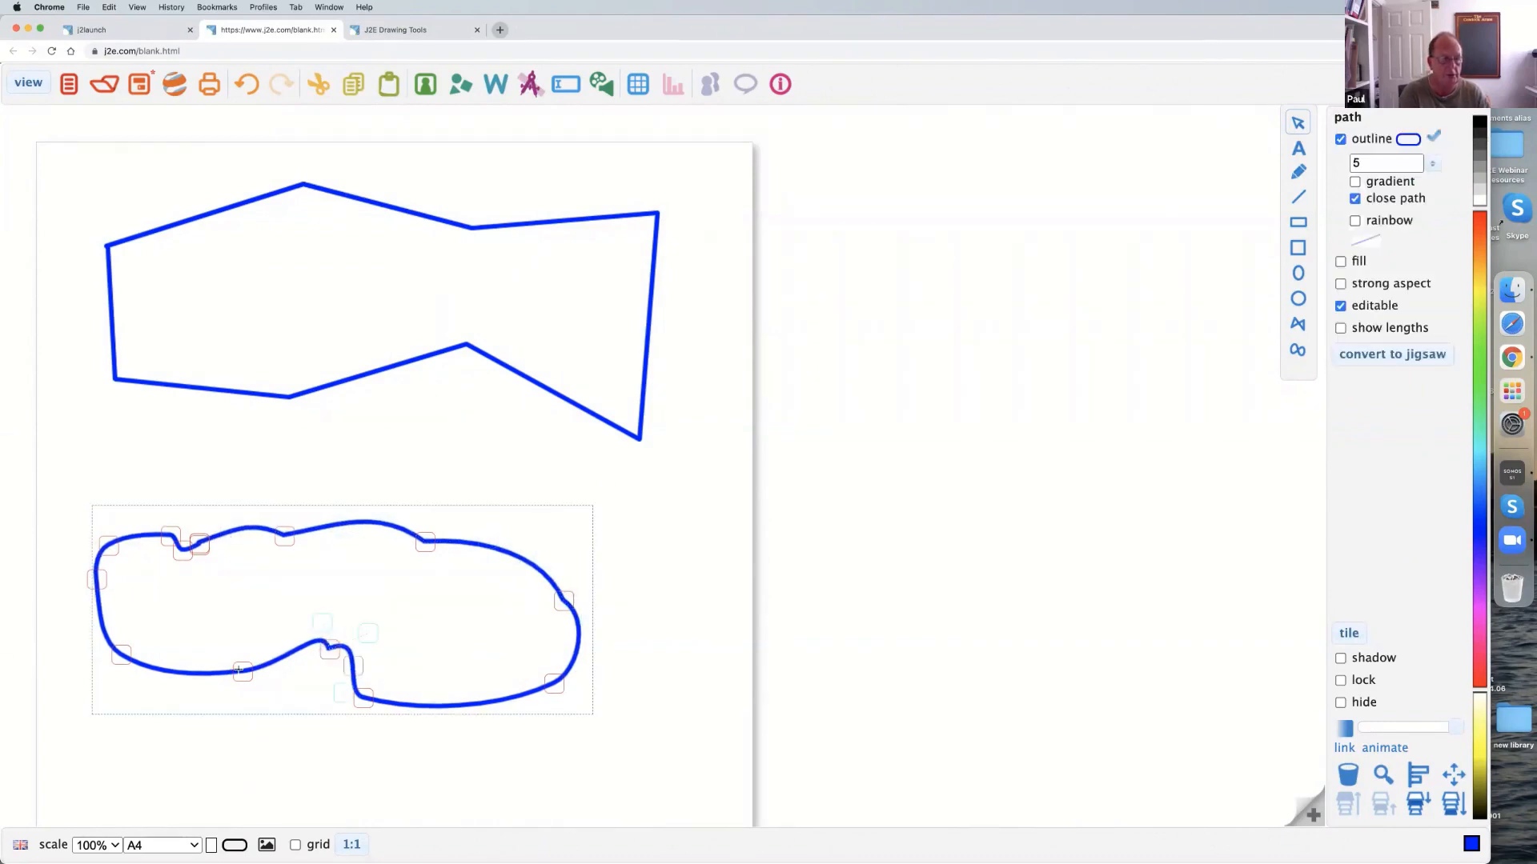
left_click_drag(242, 671, 226, 680)
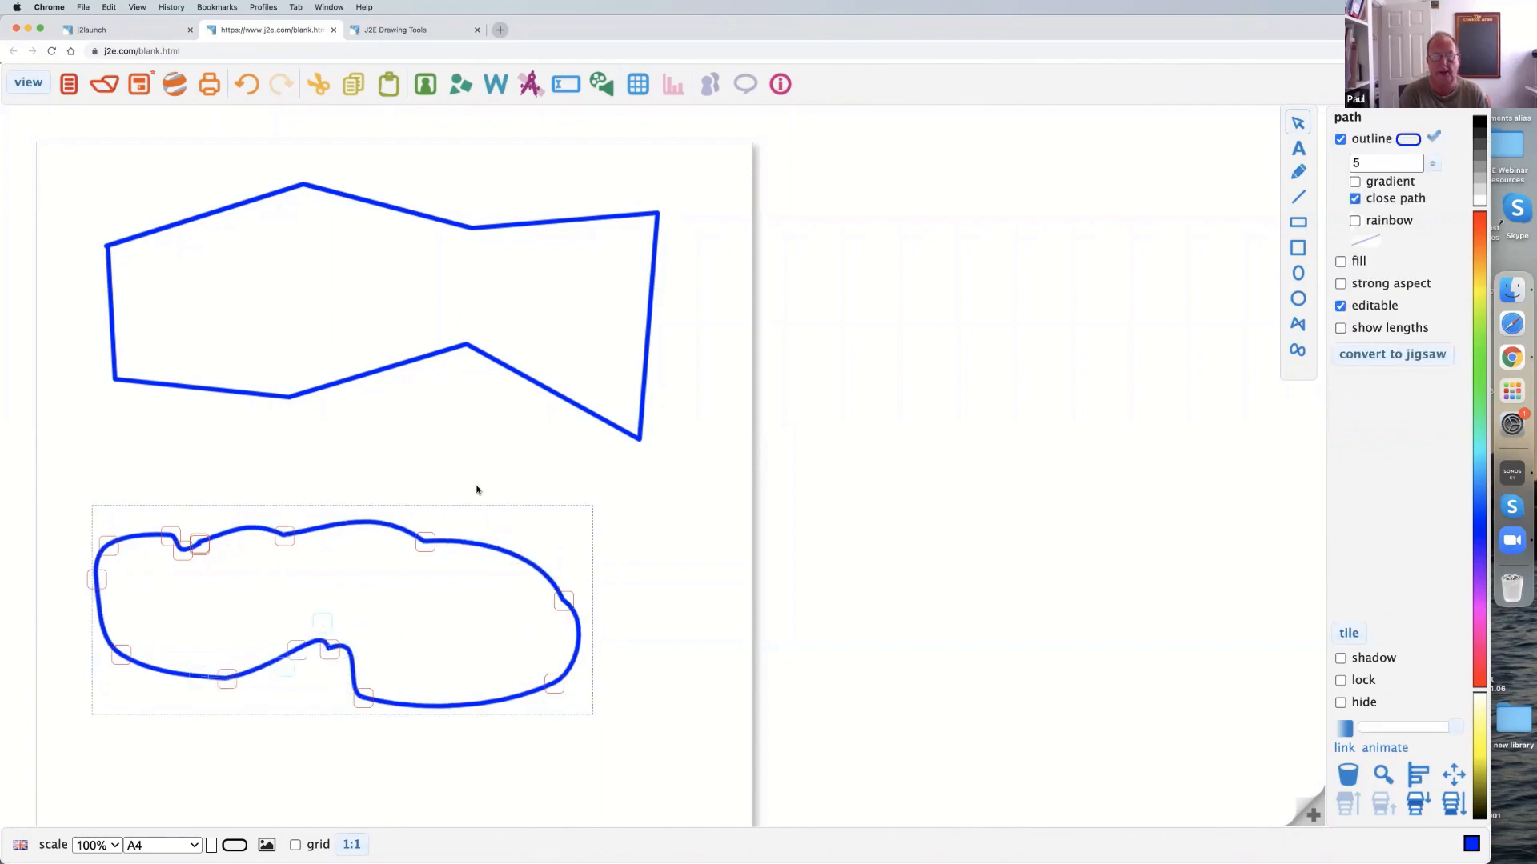
Delete the polygon and the curved shape to clear the page.
left_click(478, 359)
key("Delete")
left_click(327, 563)
key("Delete")
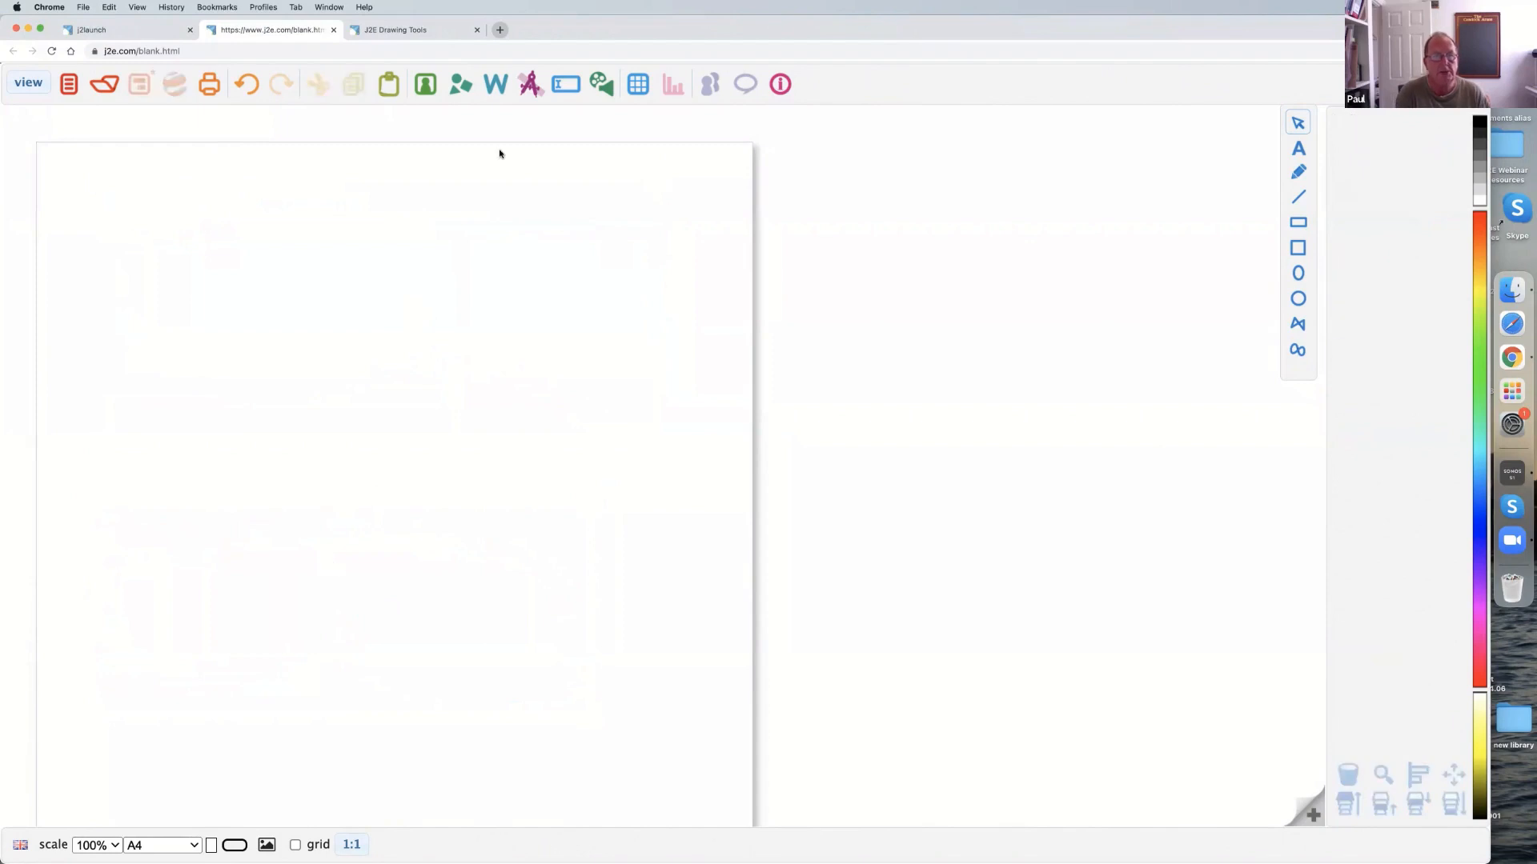
Add a circle from the shape library to the page's upper left and stretch it into a large, slightly upright ellipse.
left_click(464, 92)
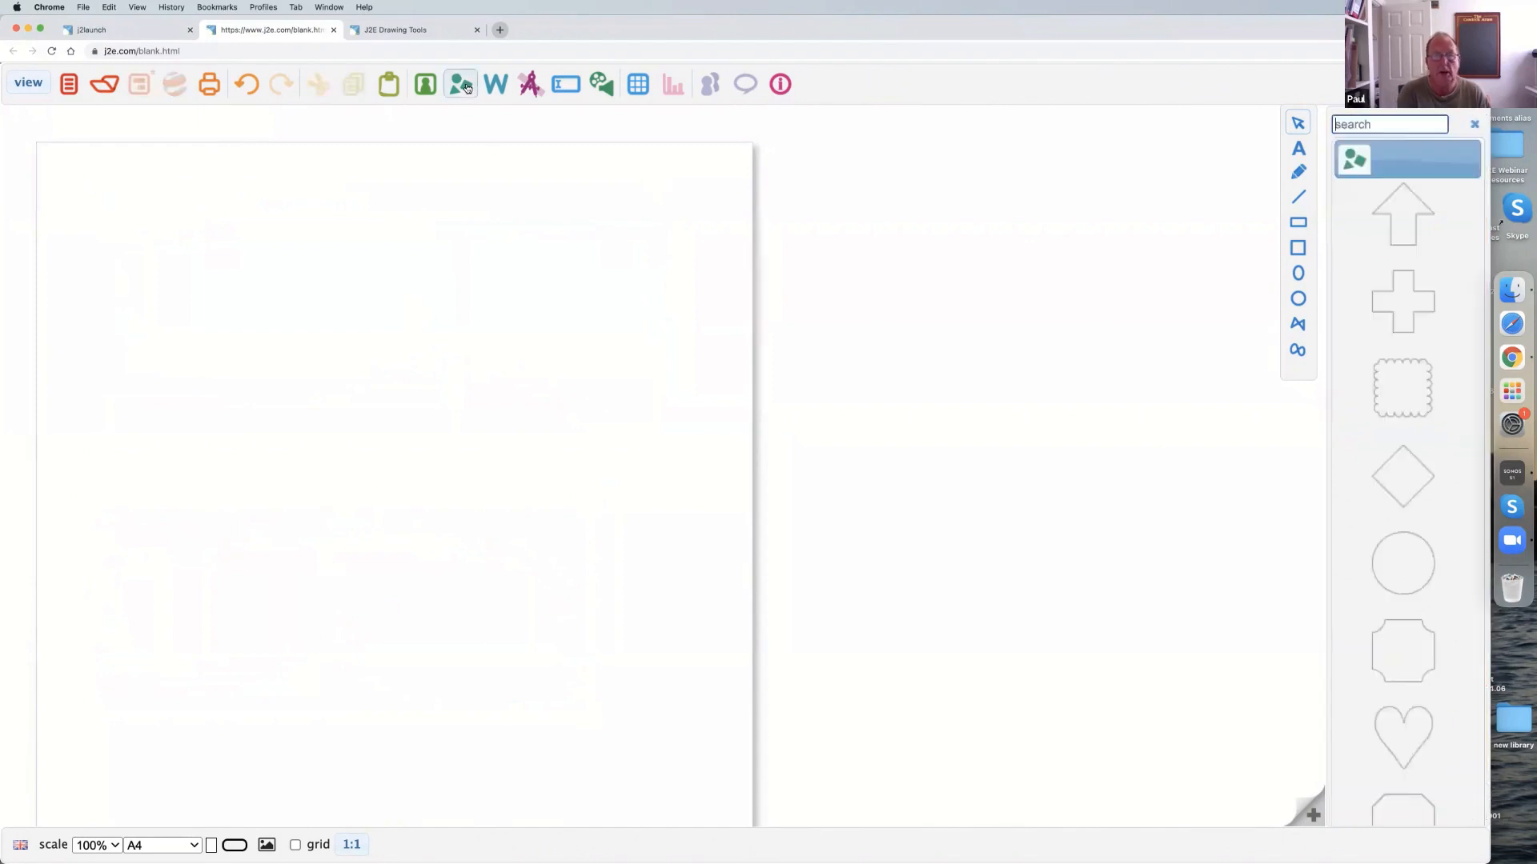
left_click(1293, 125)
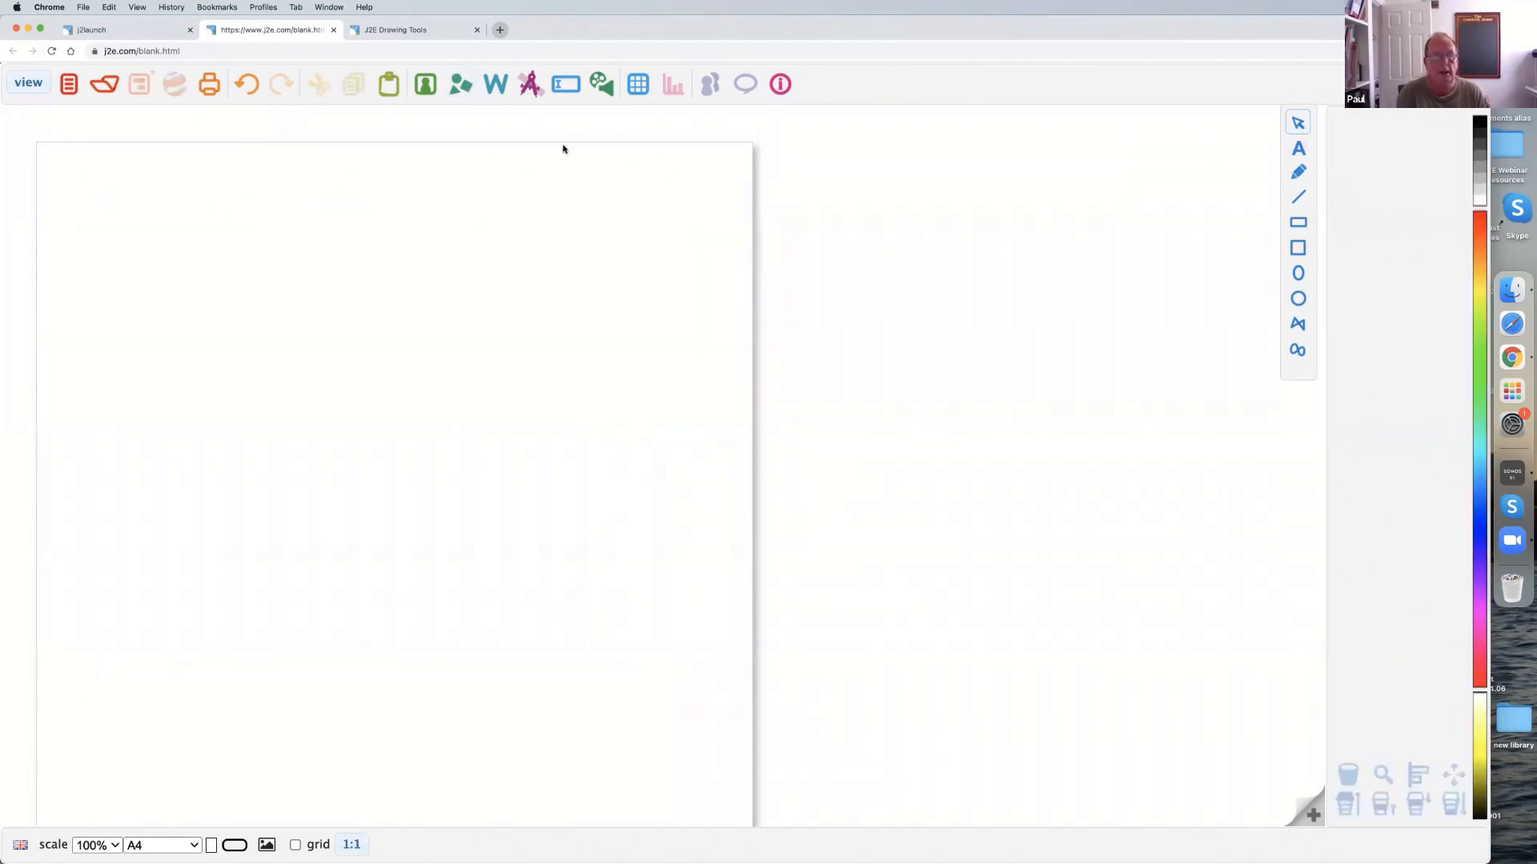
left_click(460, 89)
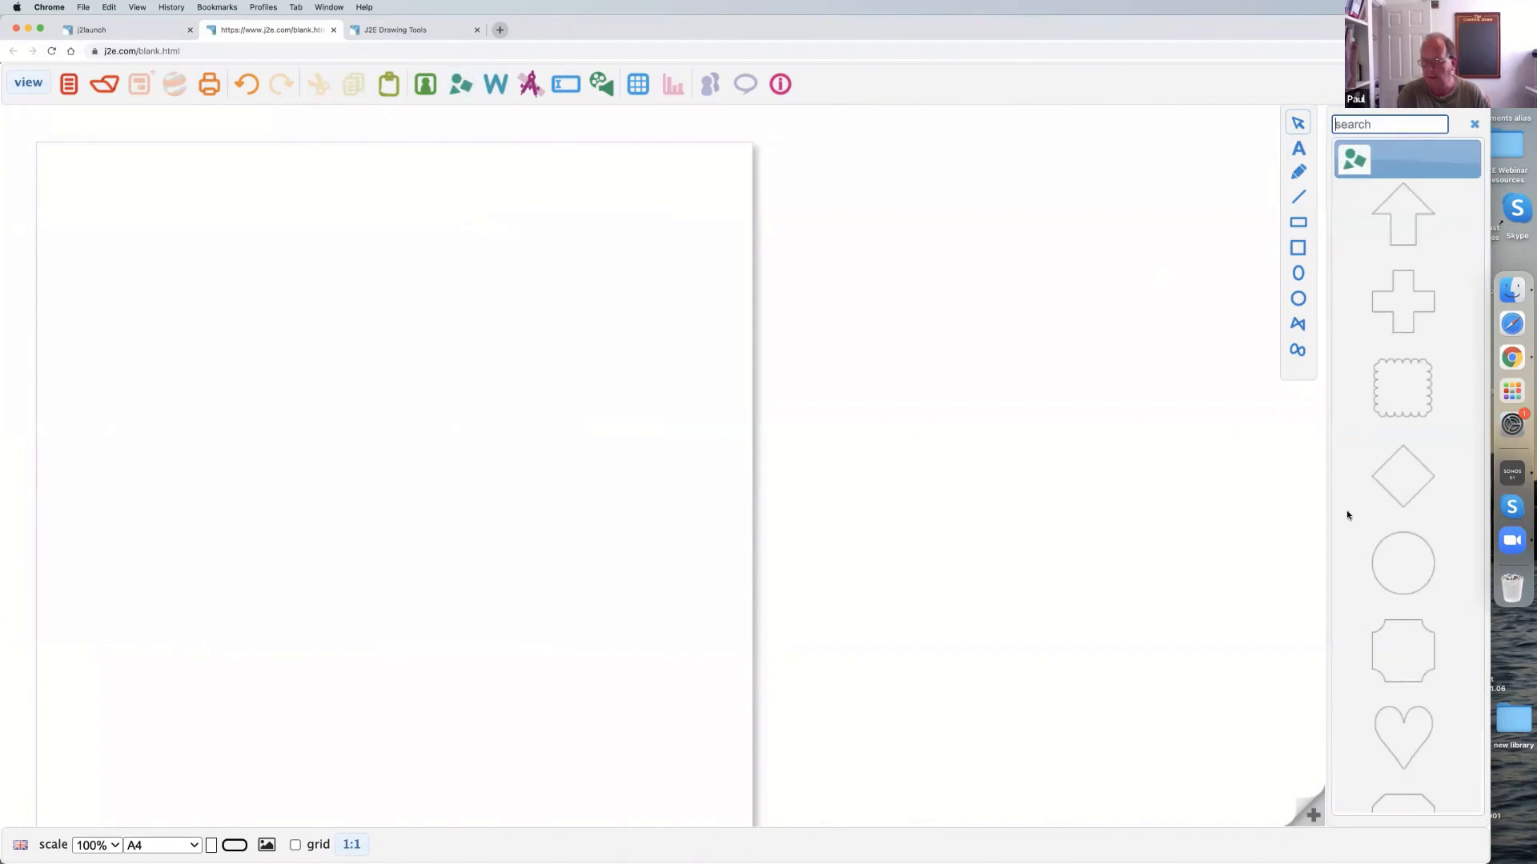
left_click_drag(1399, 553, 202, 238)
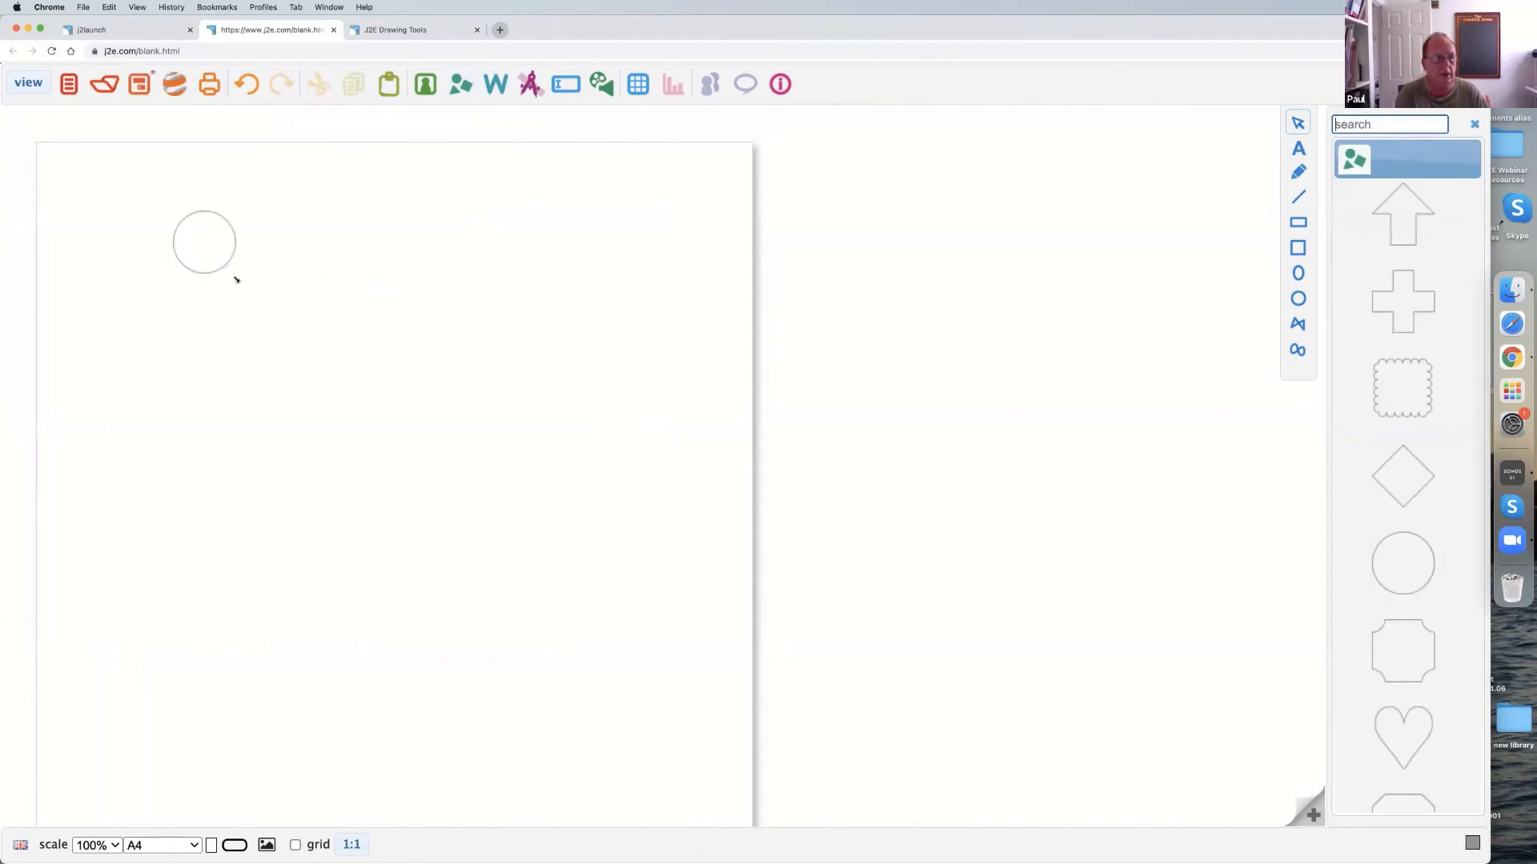
left_click_drag(282, 320, 575, 642)
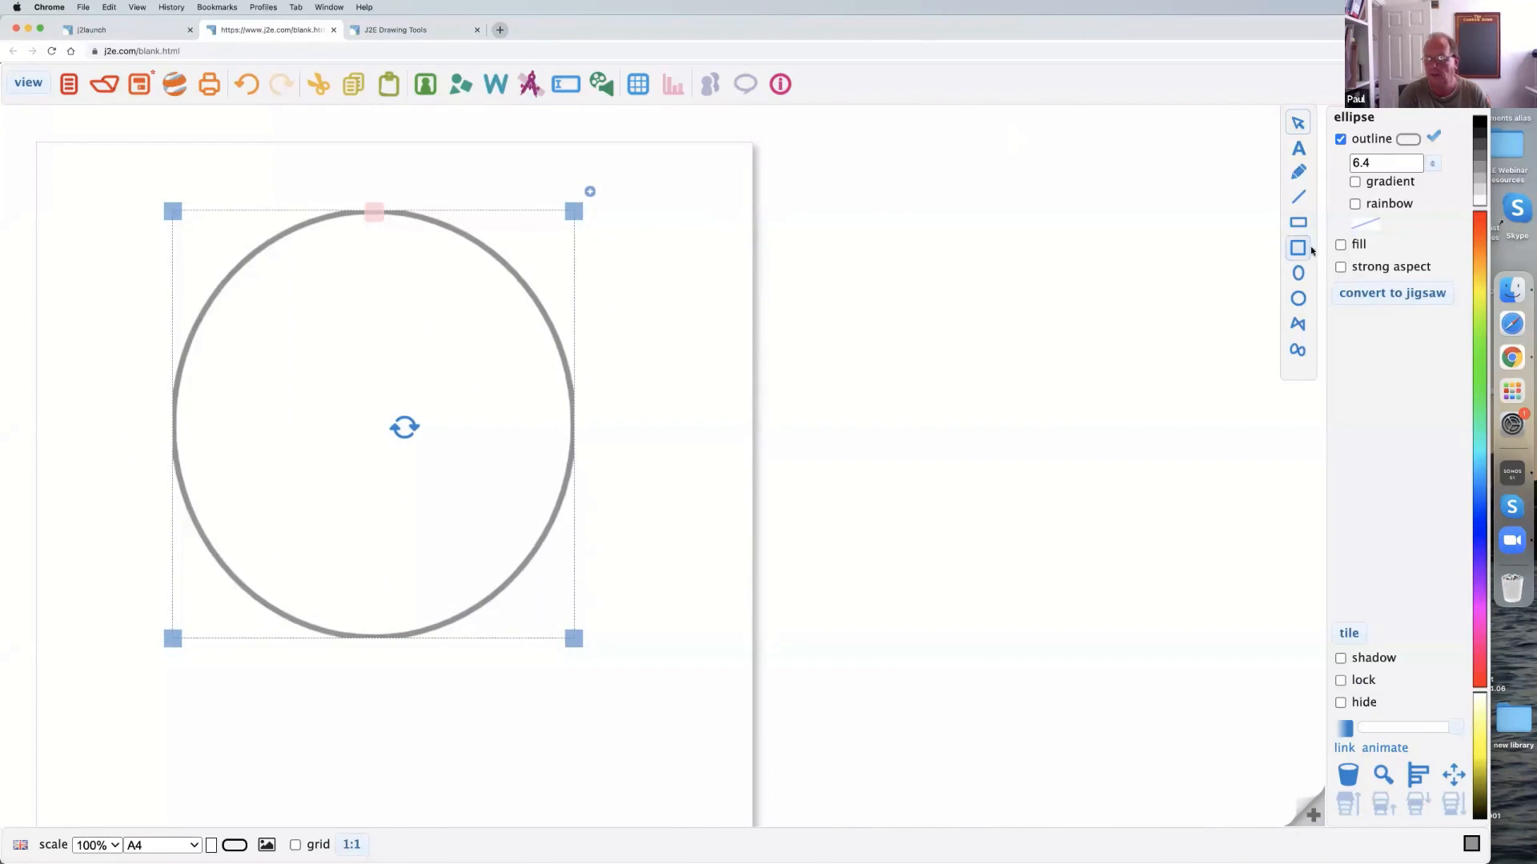
Fill the ellipse with orange-red and change its outline to black.
left_click(1341, 245)
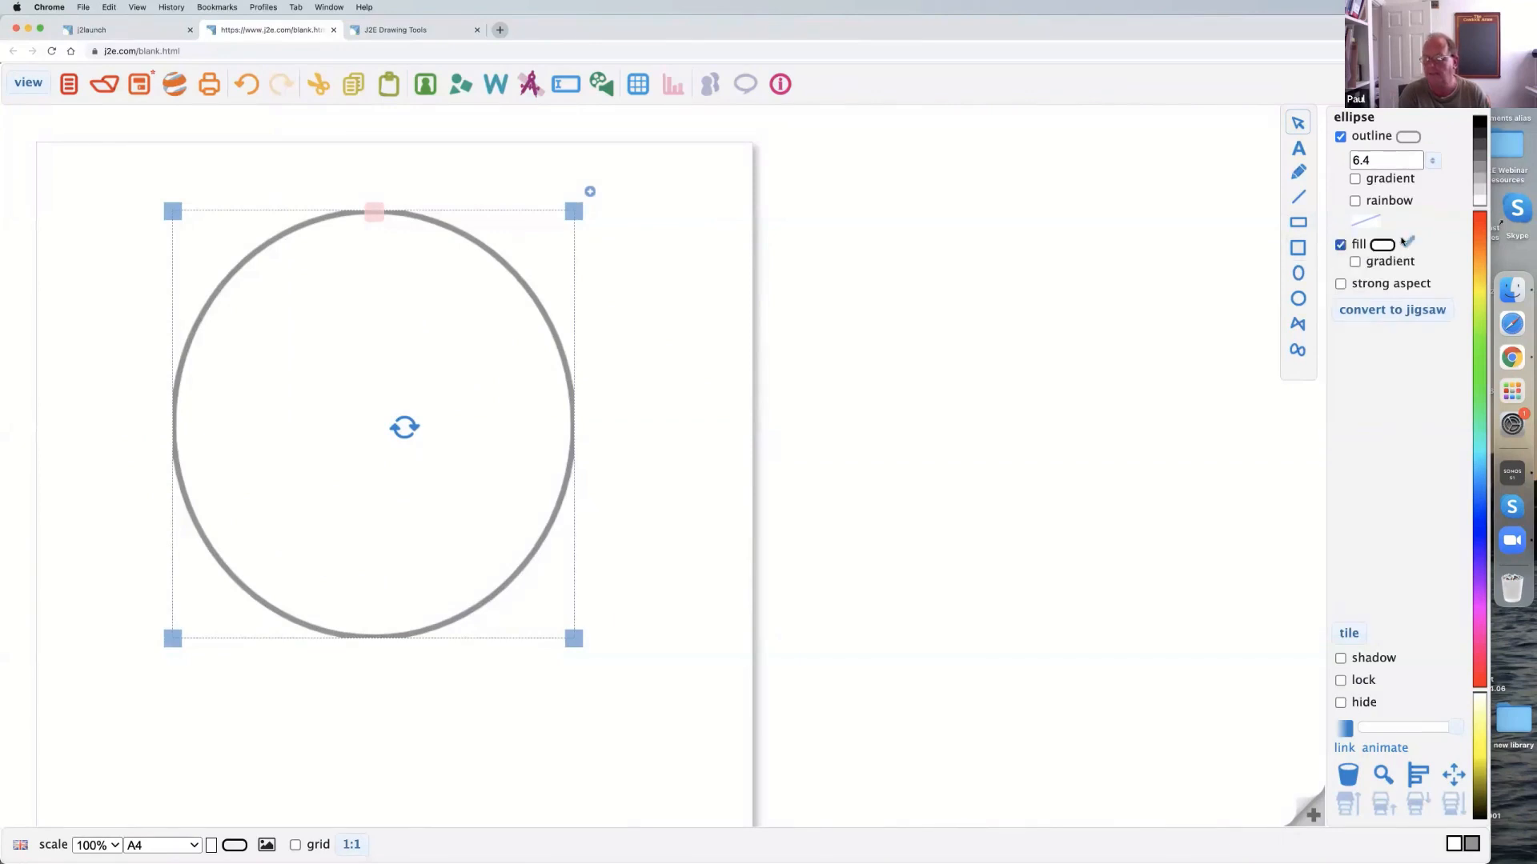
left_click(1481, 226)
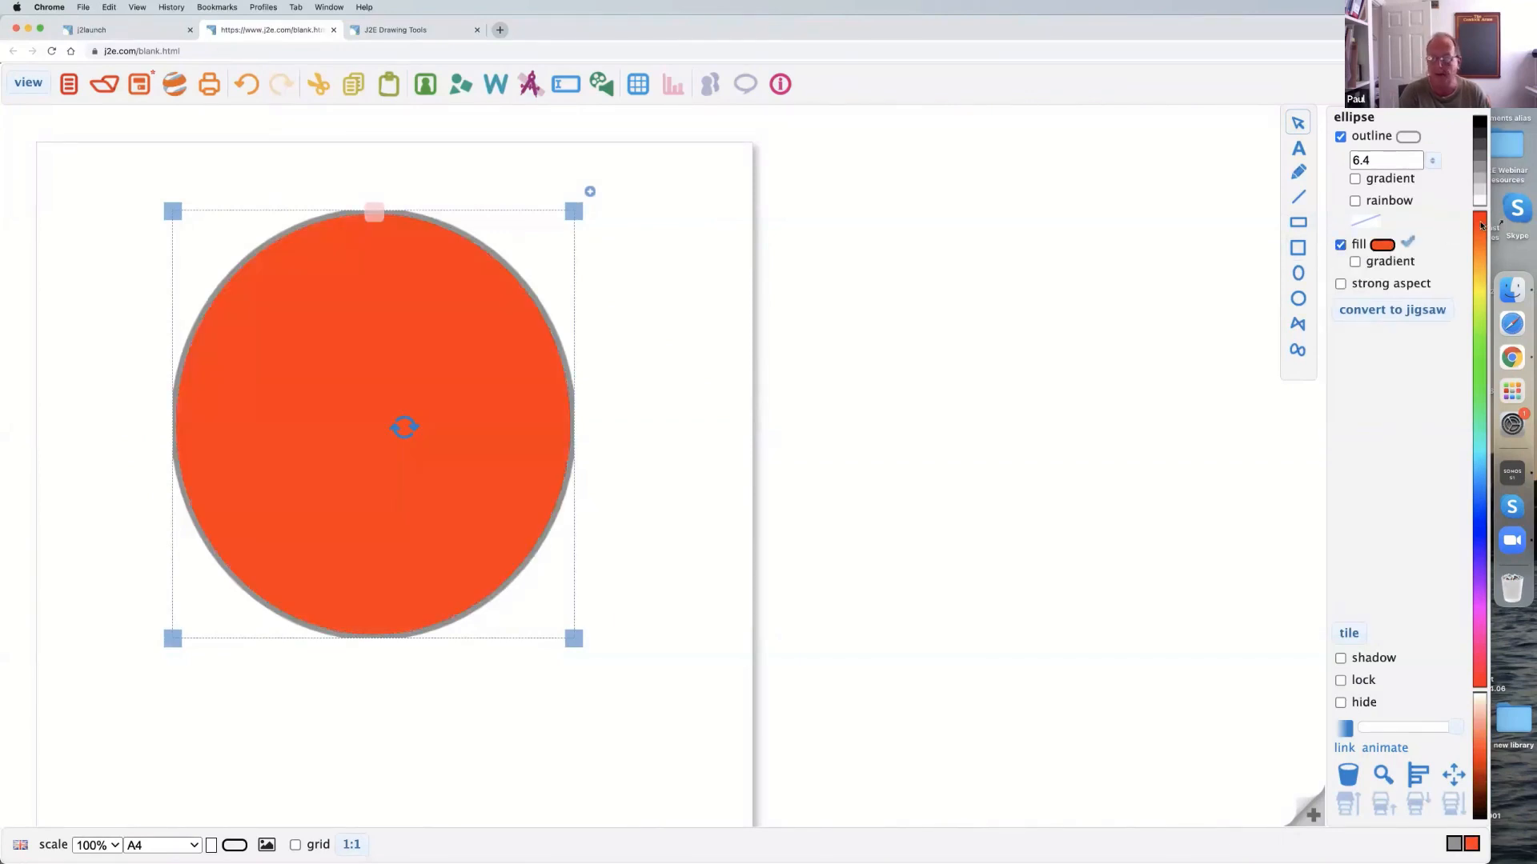
left_click(1339, 138)
left_click(1340, 137)
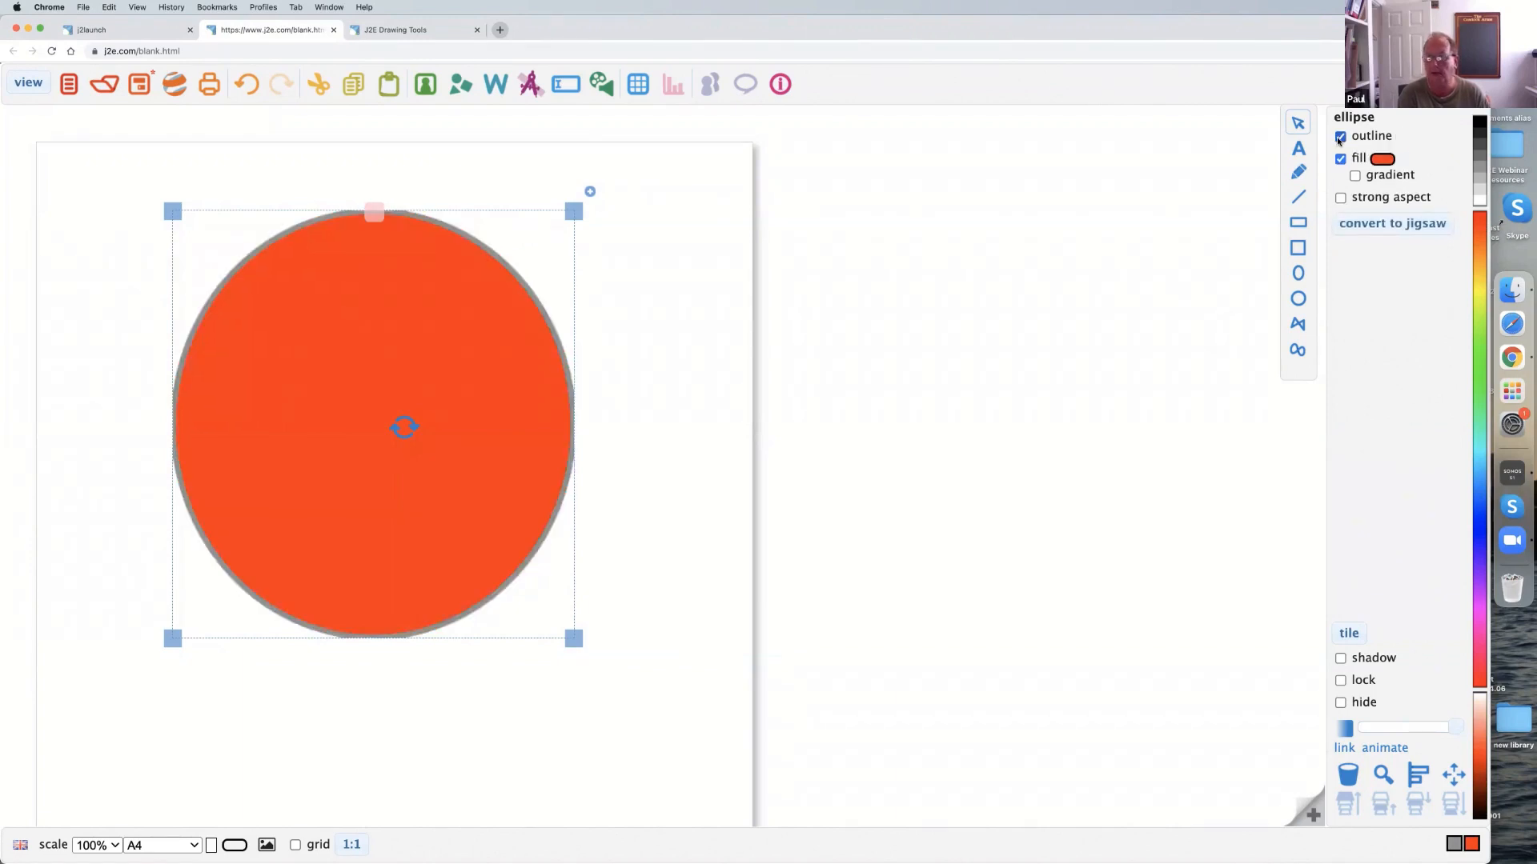
left_click(1482, 123)
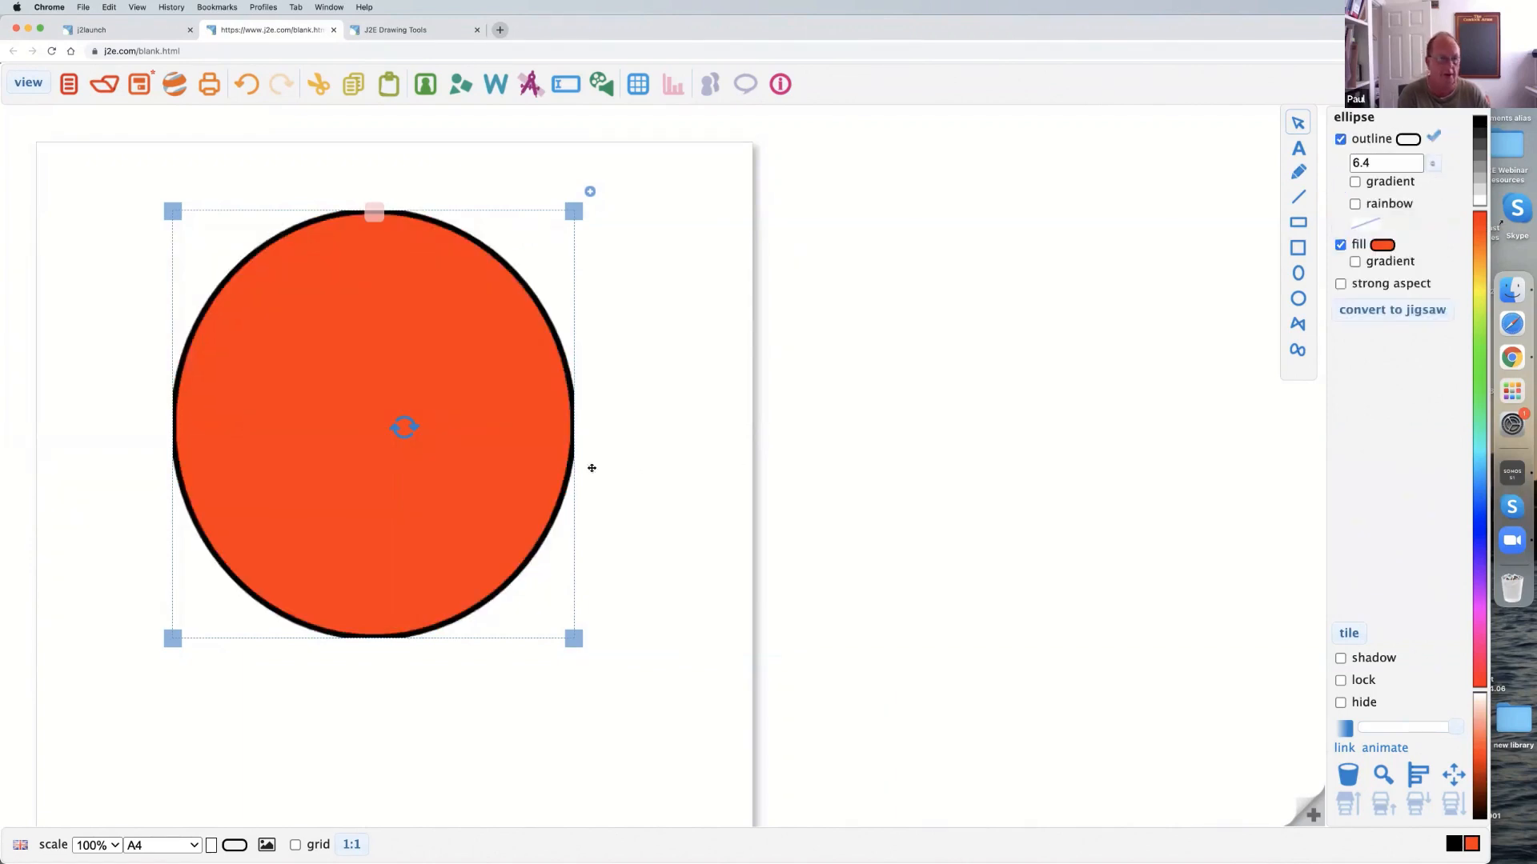
Move the ellipse slightly up and to the right, and give it a green-to-blue gradient fill.
left_click_drag(468, 384, 504, 374)
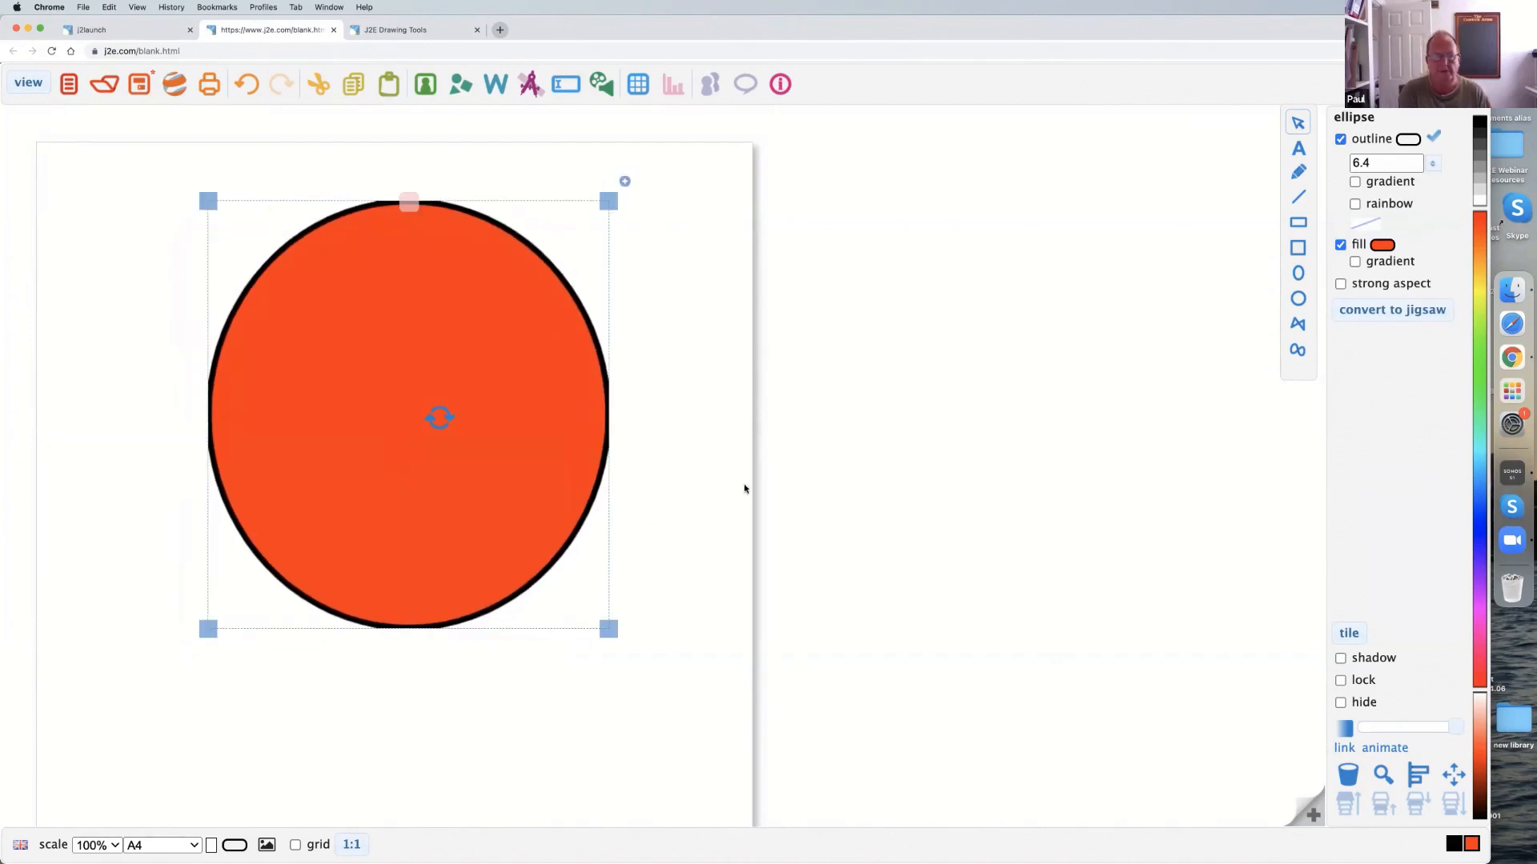
left_click(1355, 262)
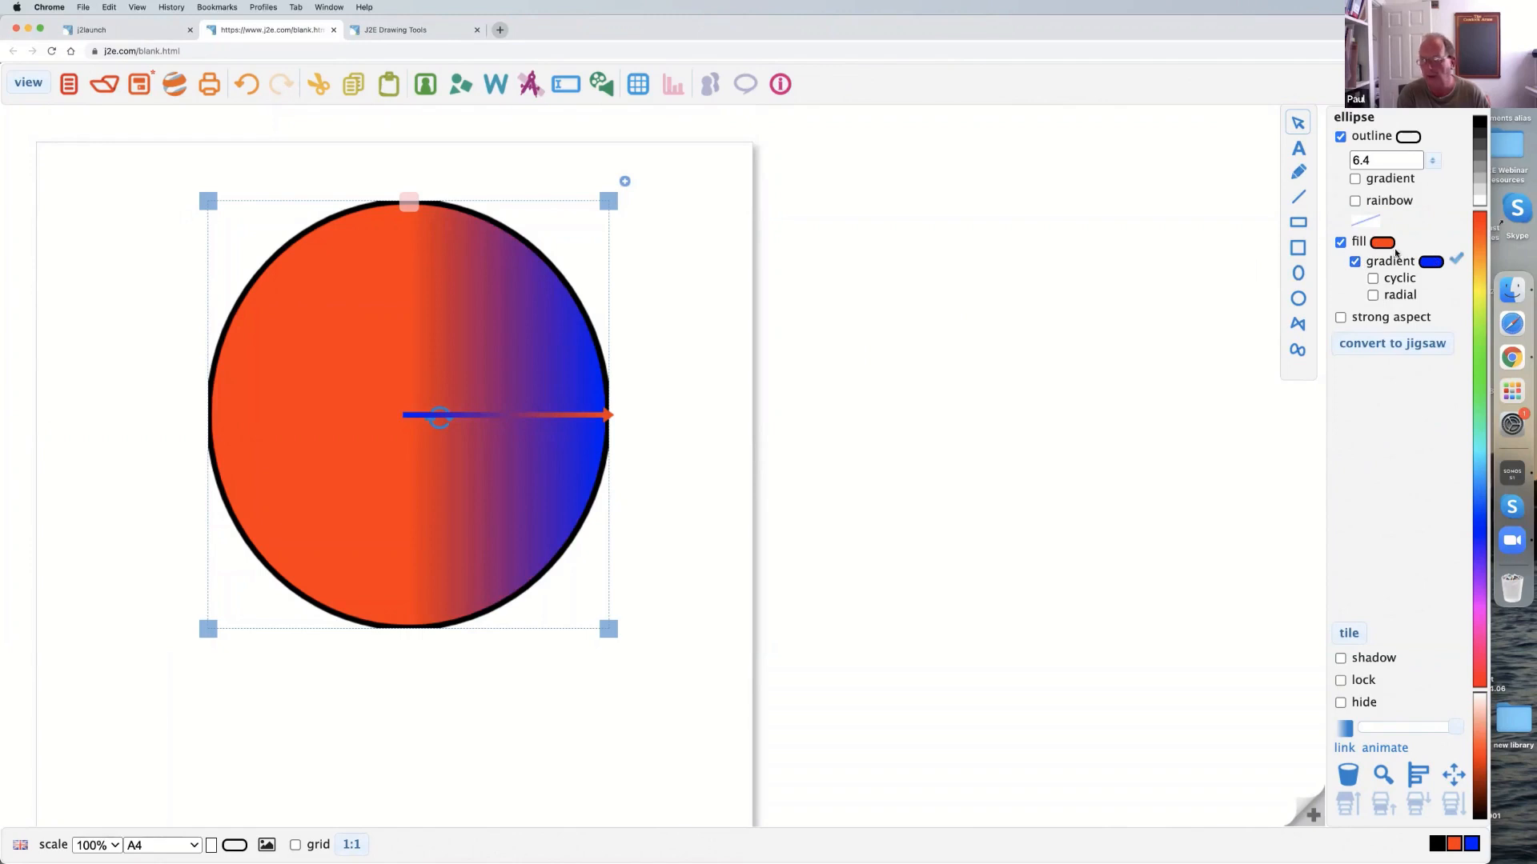
left_click(1380, 245)
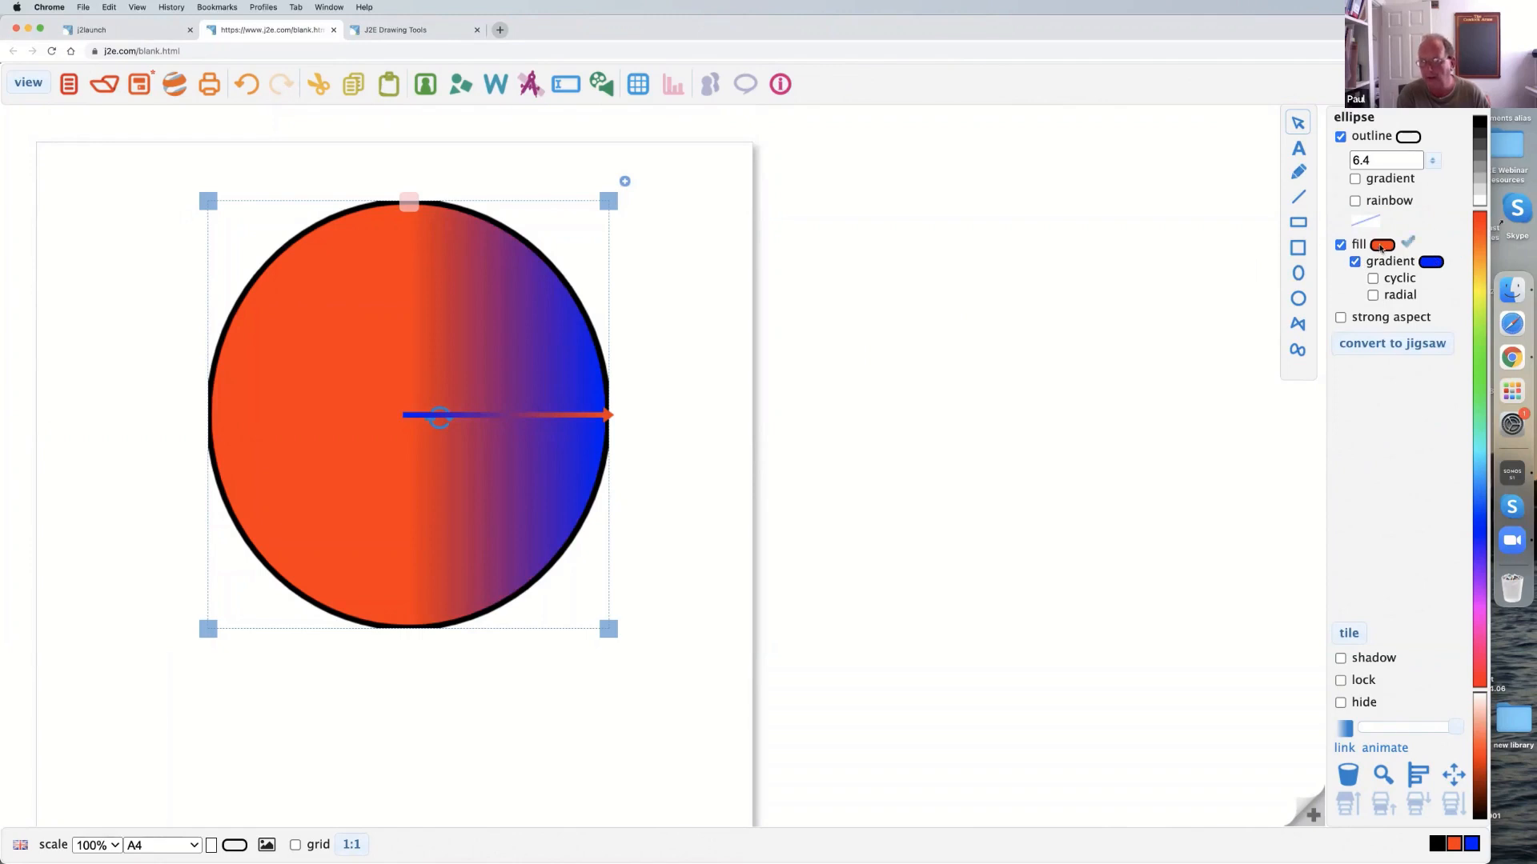
left_click(1480, 390)
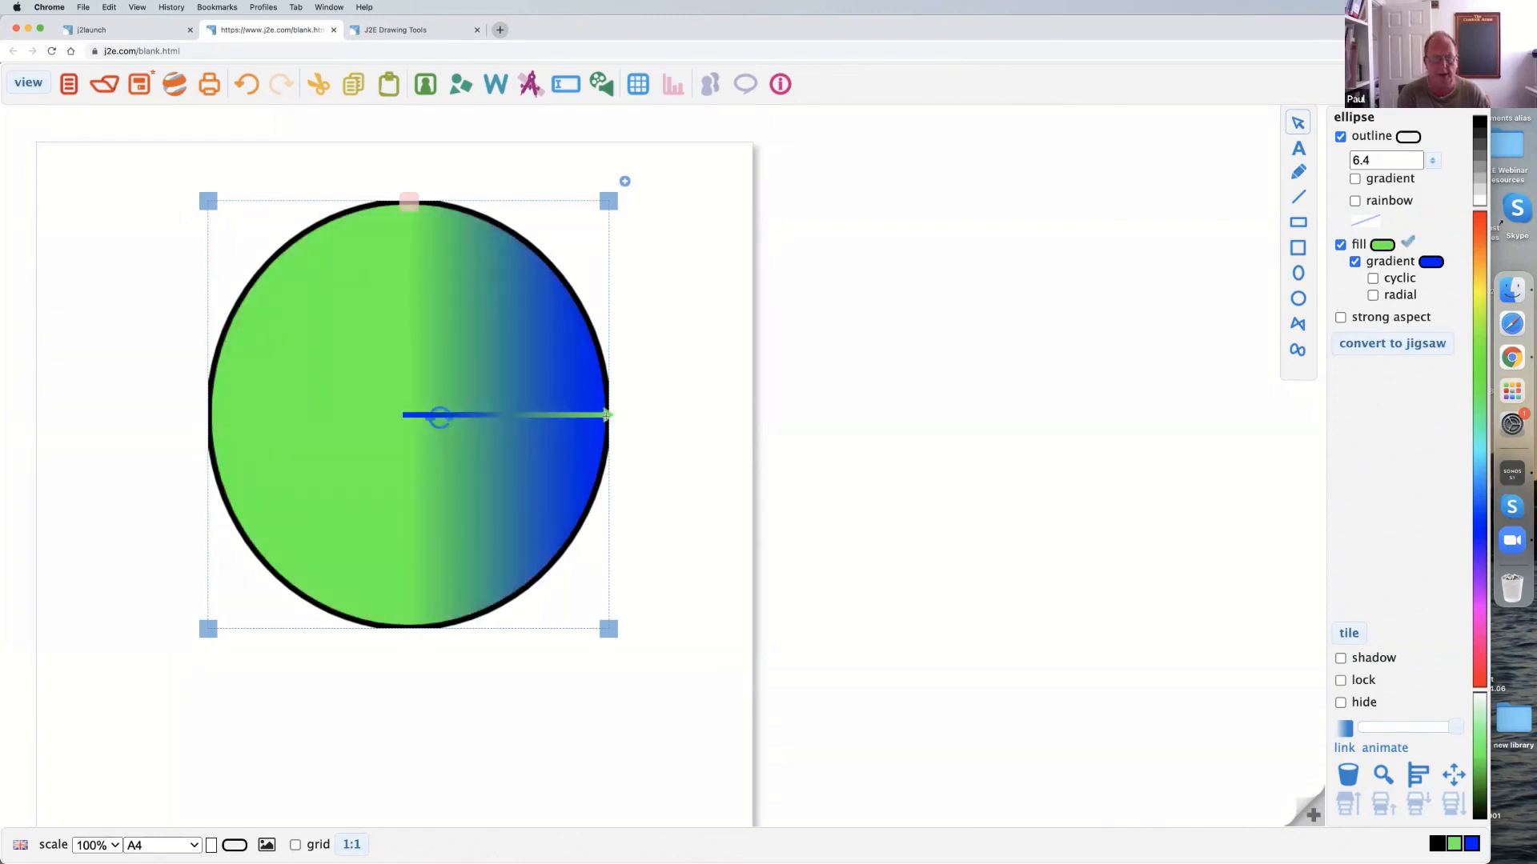
Reverse the gradient across the ellipse, and make it cyclic with a short, nearly vertical span that produces horizontal green and blue bands.
left_click_drag(605, 415, 241, 406)
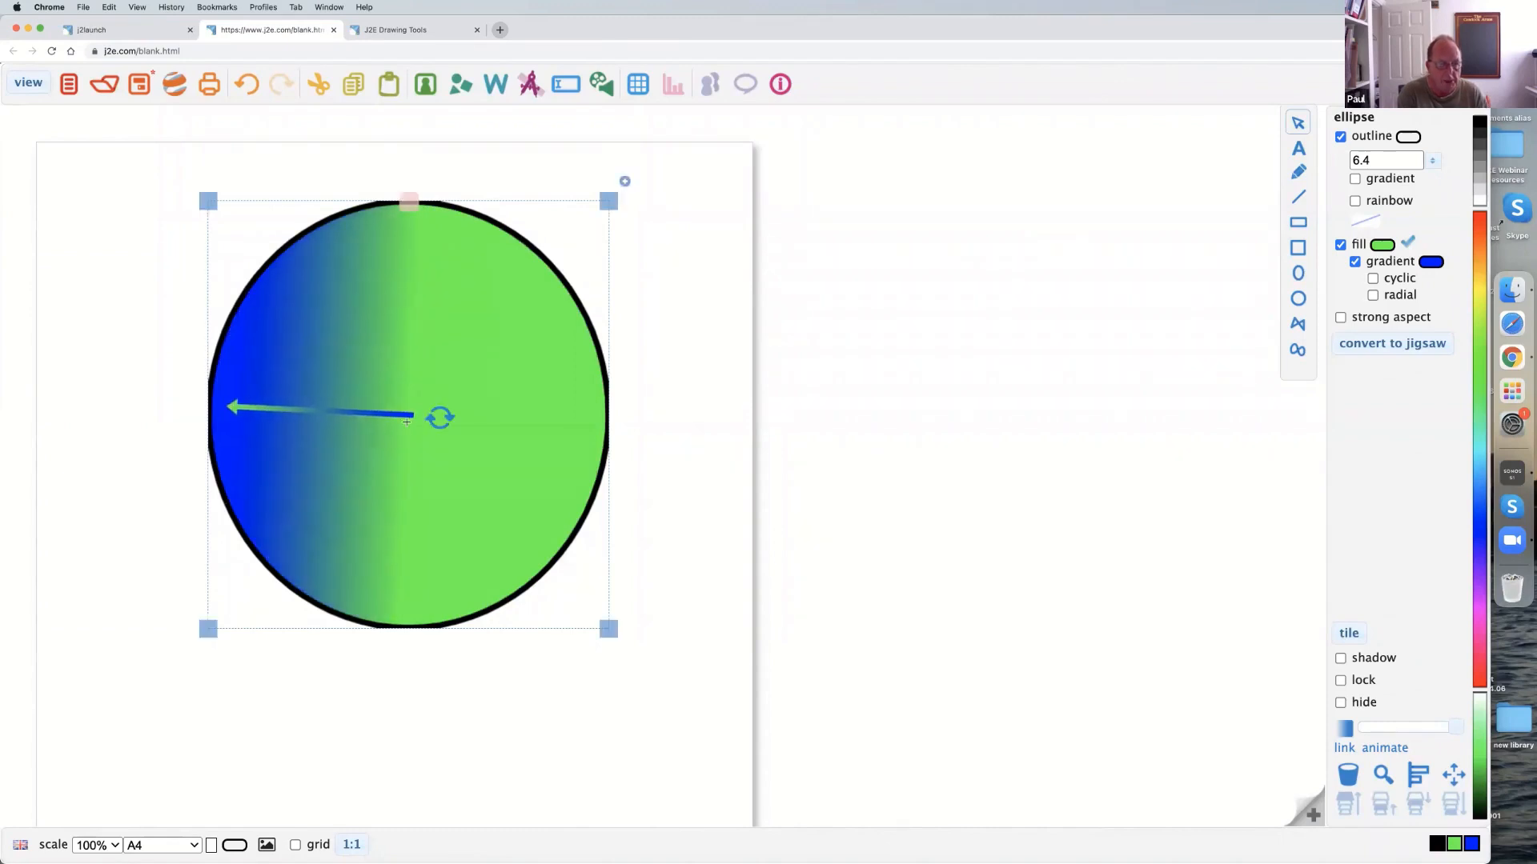
left_click_drag(413, 415, 581, 410)
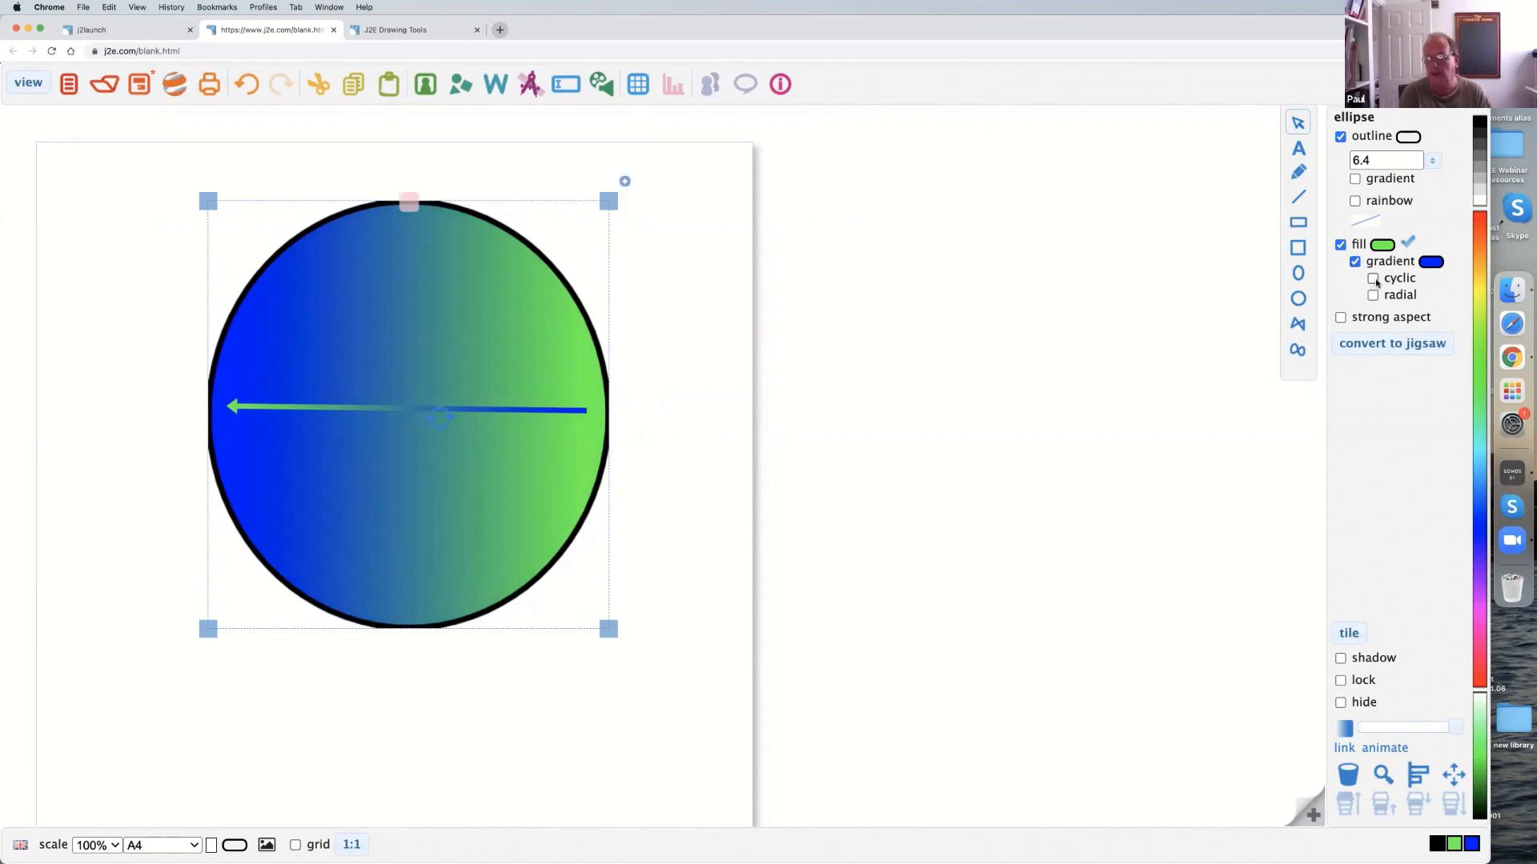
left_click(1372, 279)
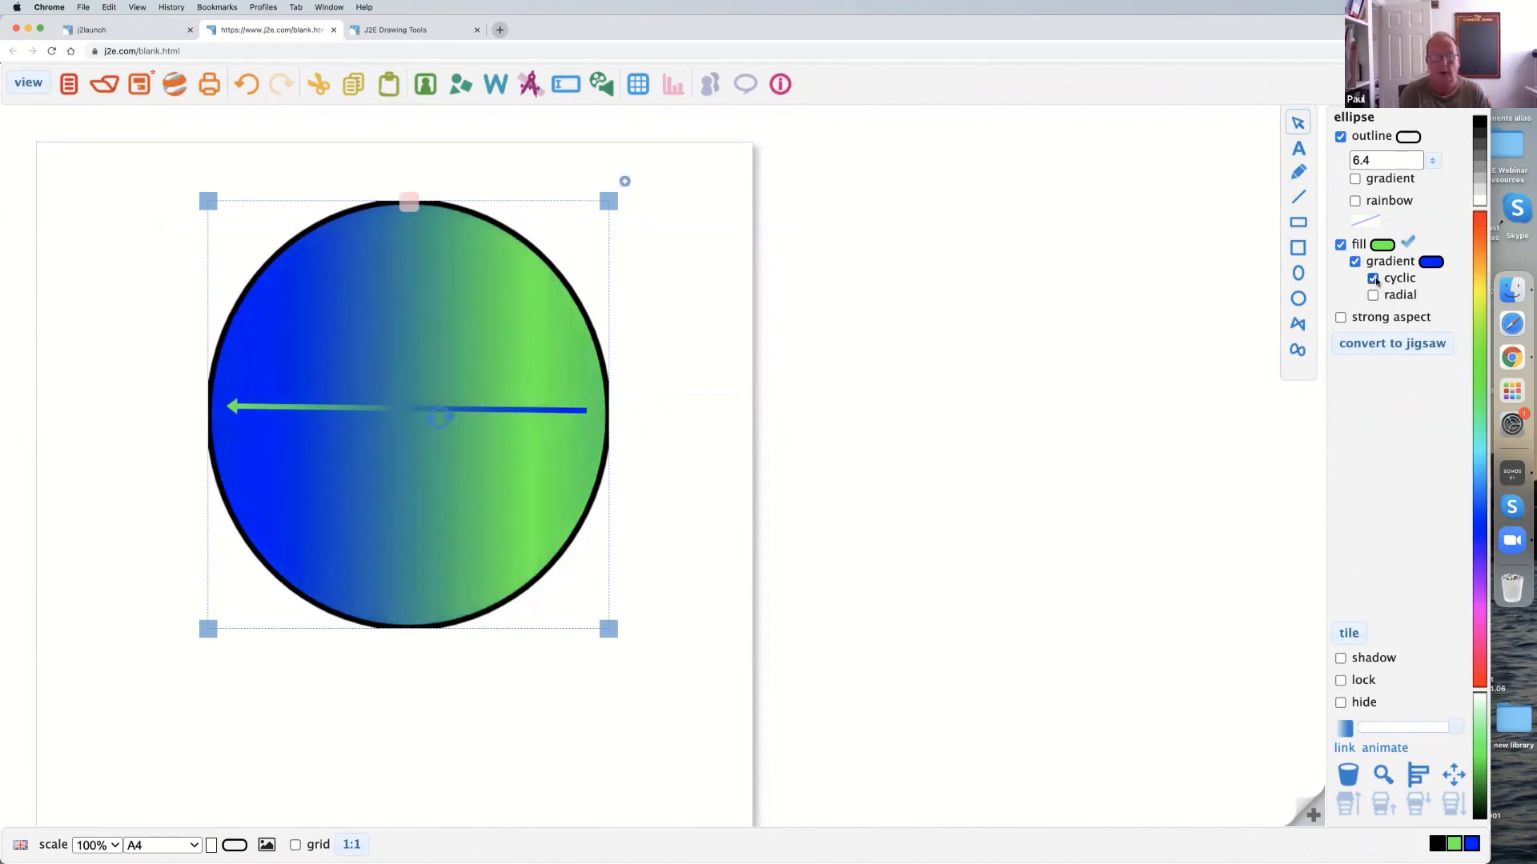
left_click_drag(582, 410, 269, 466)
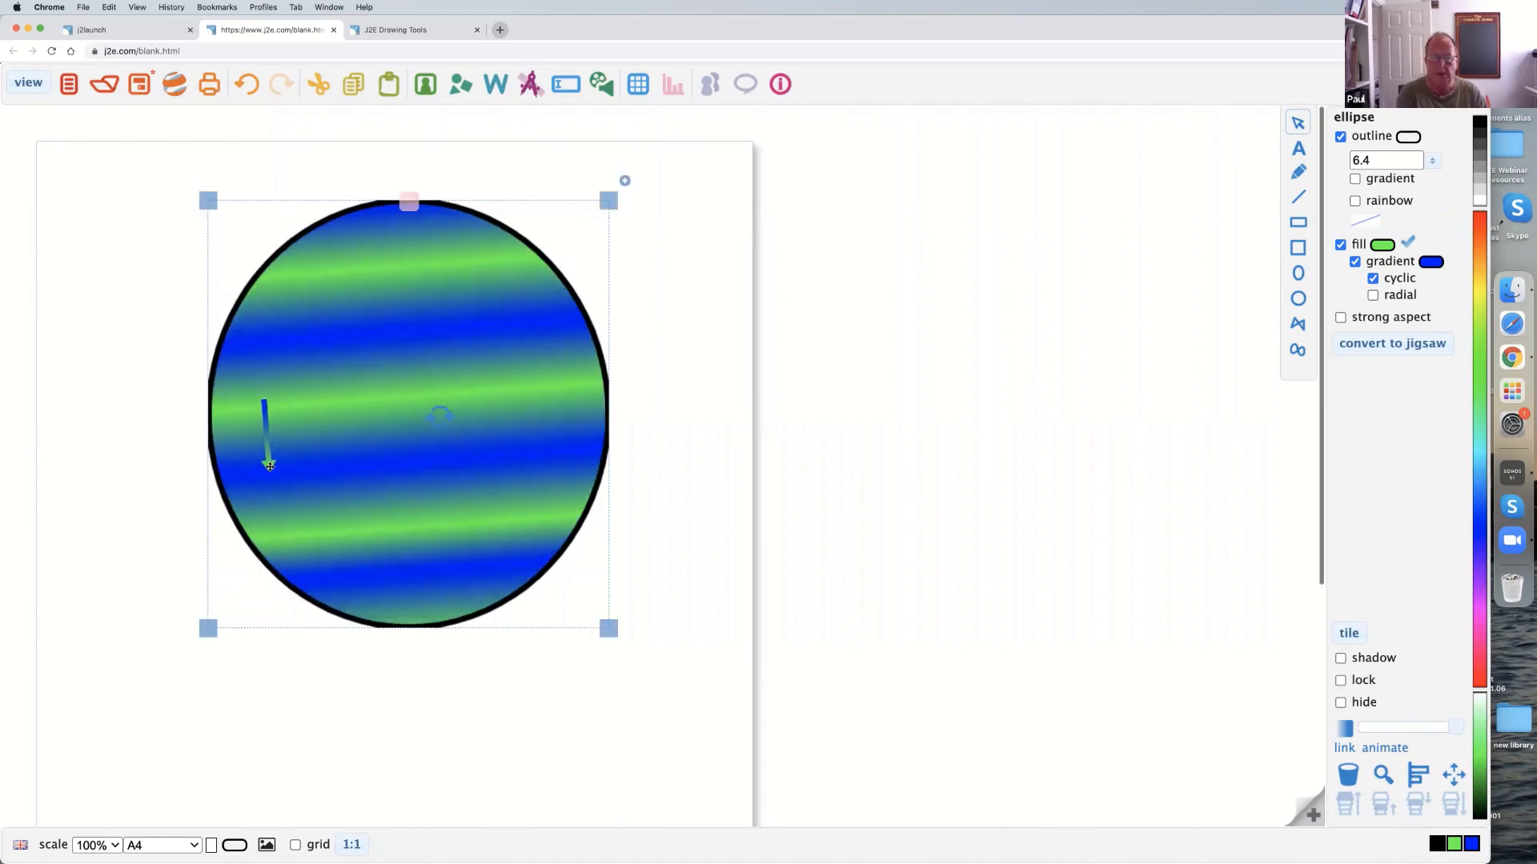
Switch the gradient from cyclic to radial, and place its green glow in the upper middle of the ellipse with a wider spread.
left_click(1372, 278)
left_click(1374, 295)
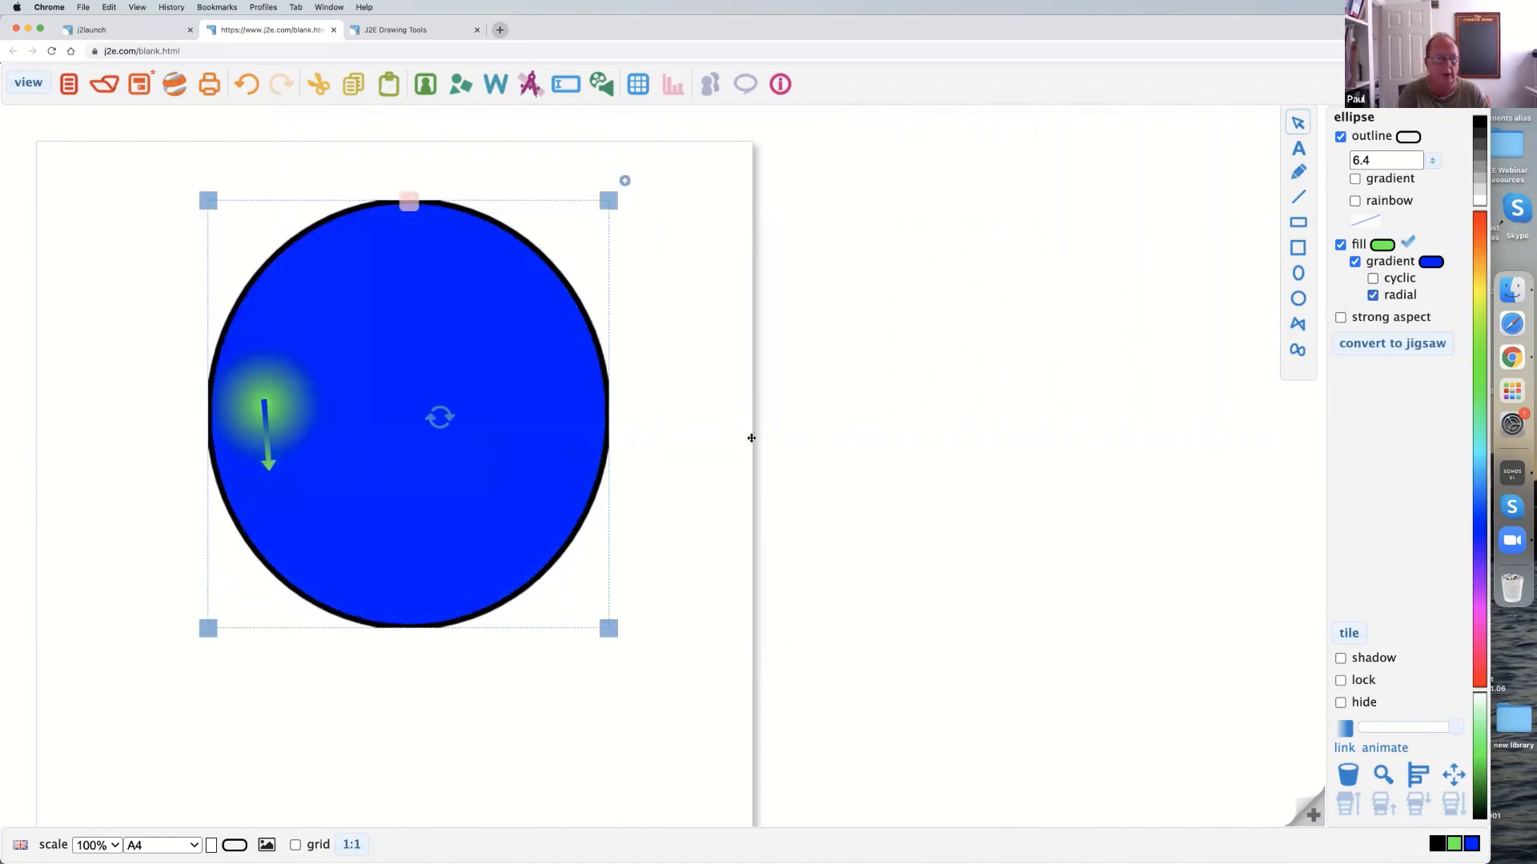
left_click_drag(263, 404, 402, 439)
scroll(388, 346, "down", 1)
left_click_drag(386, 284, 391, 306)
left_click_drag(416, 493, 405, 436)
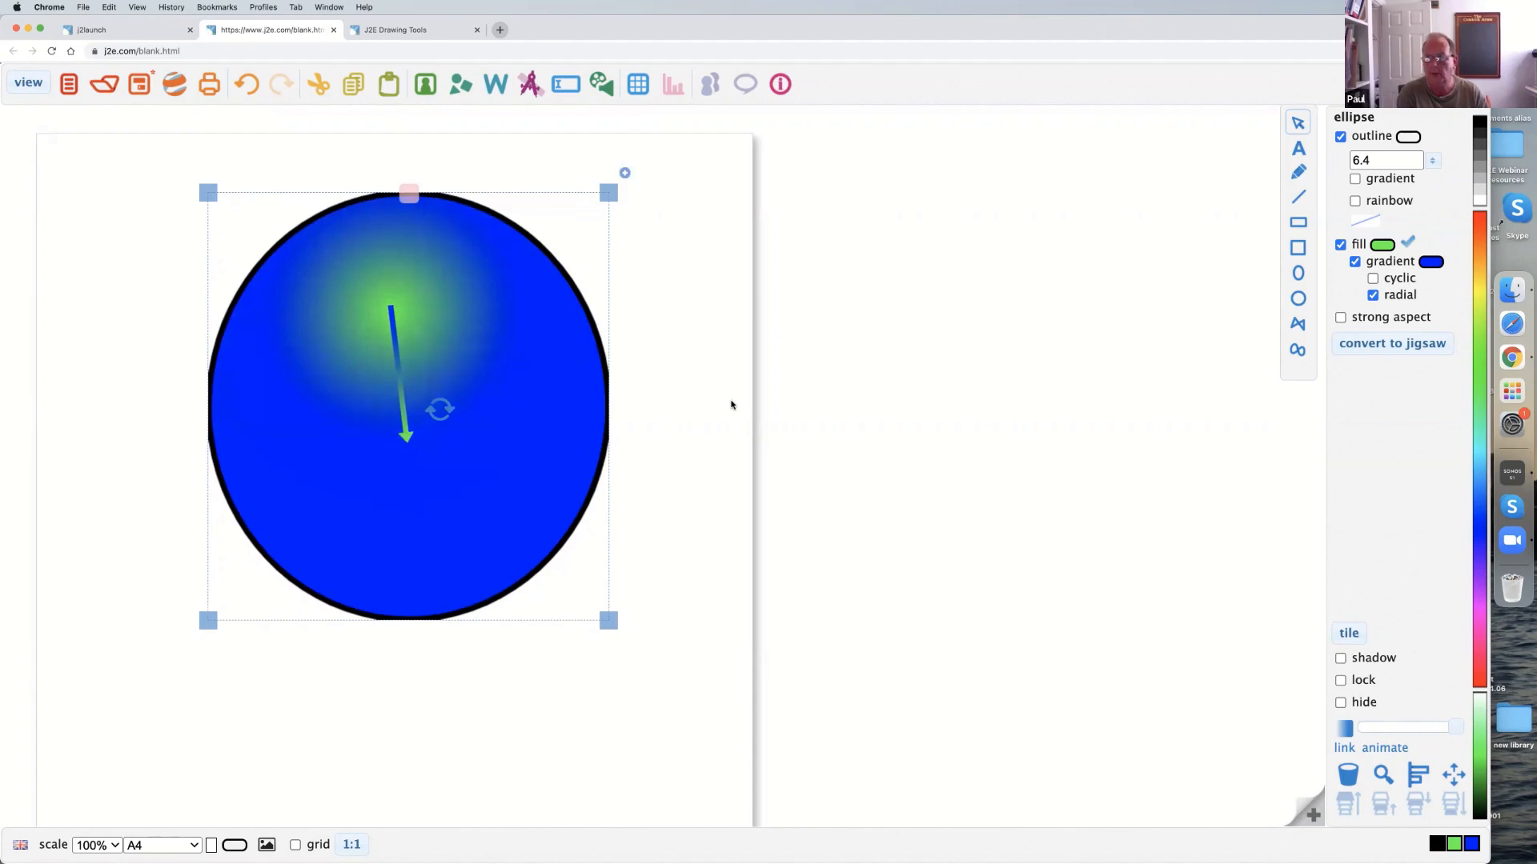
Make the radial gradient cyclic as well, and shorten and recentre it to form concentric green and blue rings.
left_click(1373, 280)
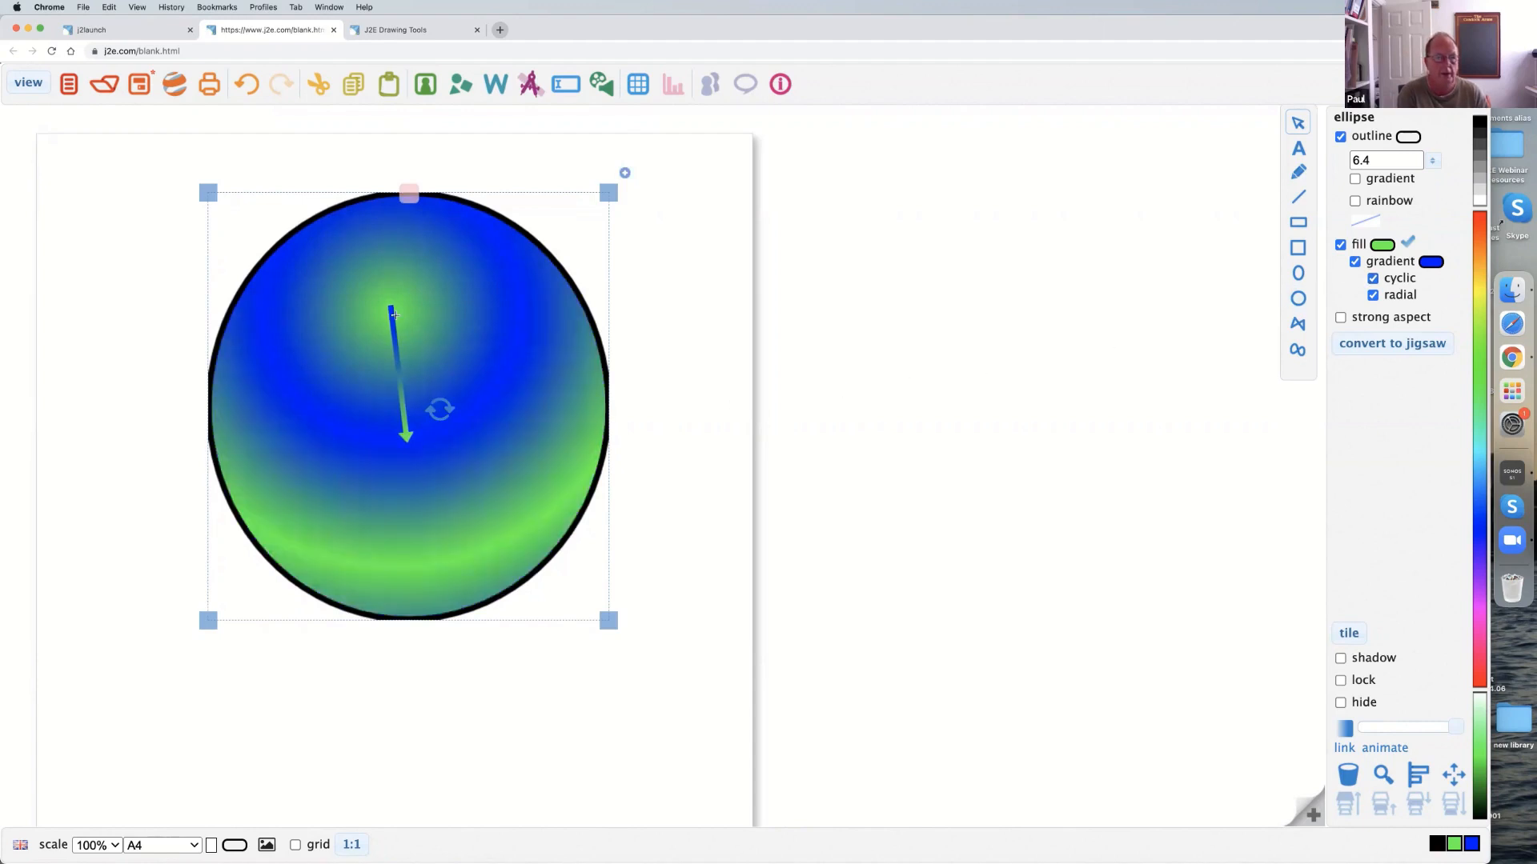
left_click_drag(406, 436, 354, 406)
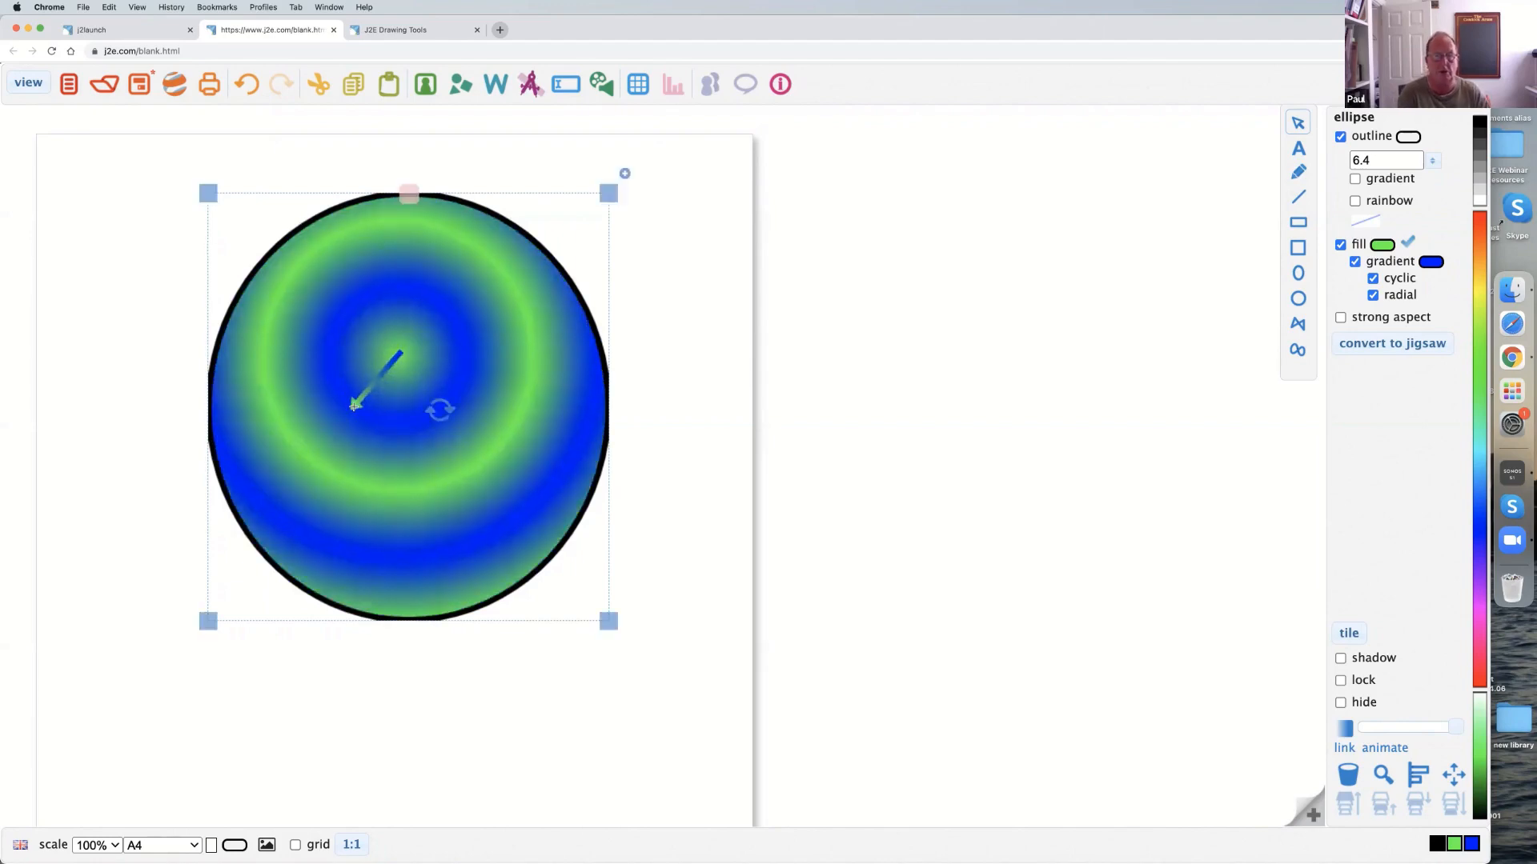
Turn off the ellipse's radial, cyclic and gradient options to leave a plain green fill, and nudge the ellipse slightly up.
left_click(884, 294)
left_click(429, 305)
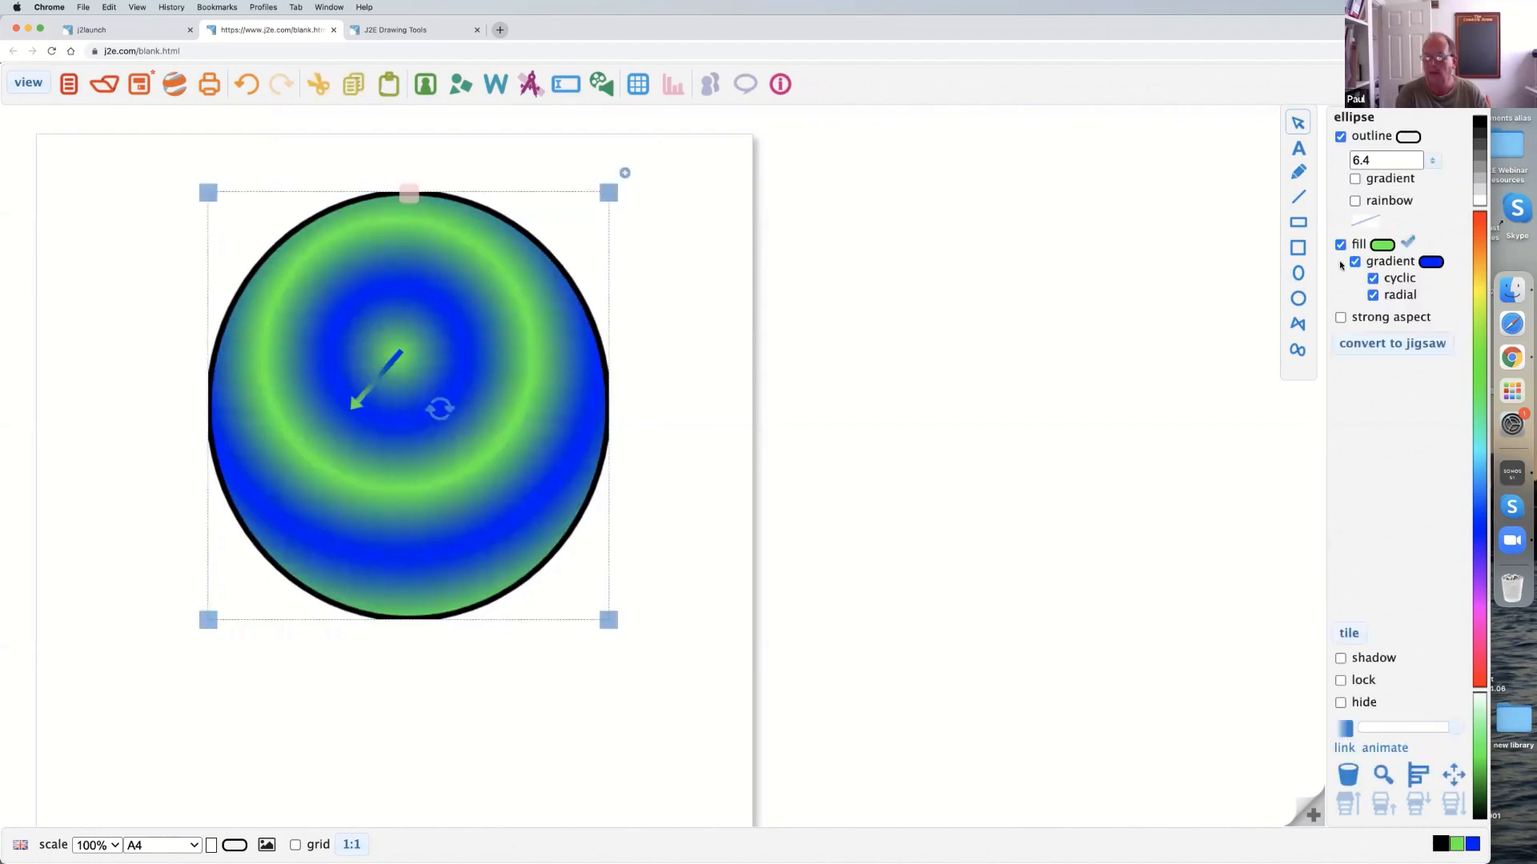
left_click(1373, 295)
left_click(1371, 278)
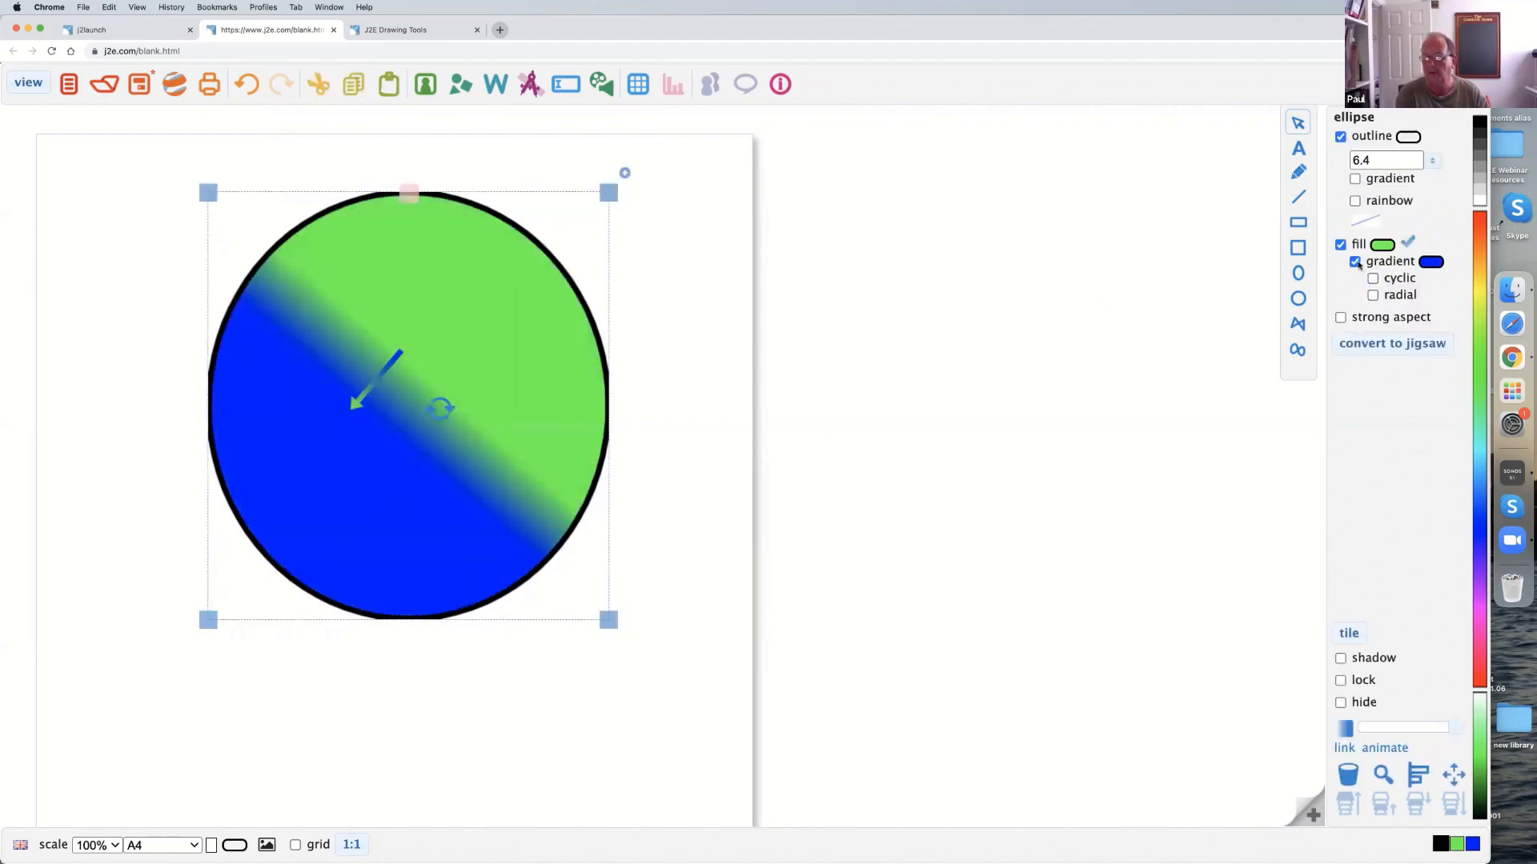
left_click(1355, 262)
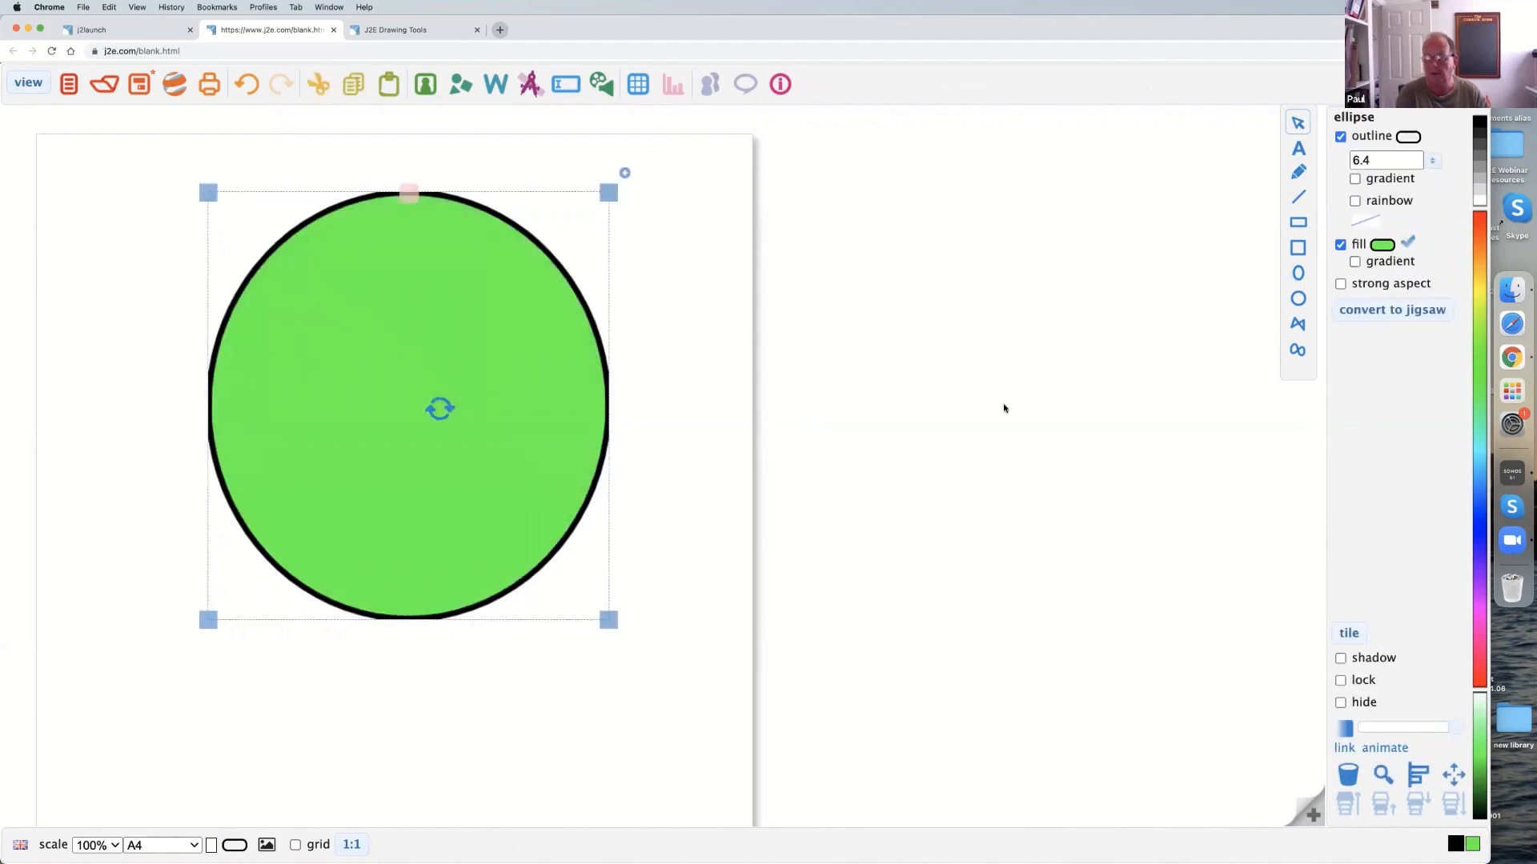
left_click_drag(362, 445, 361, 441)
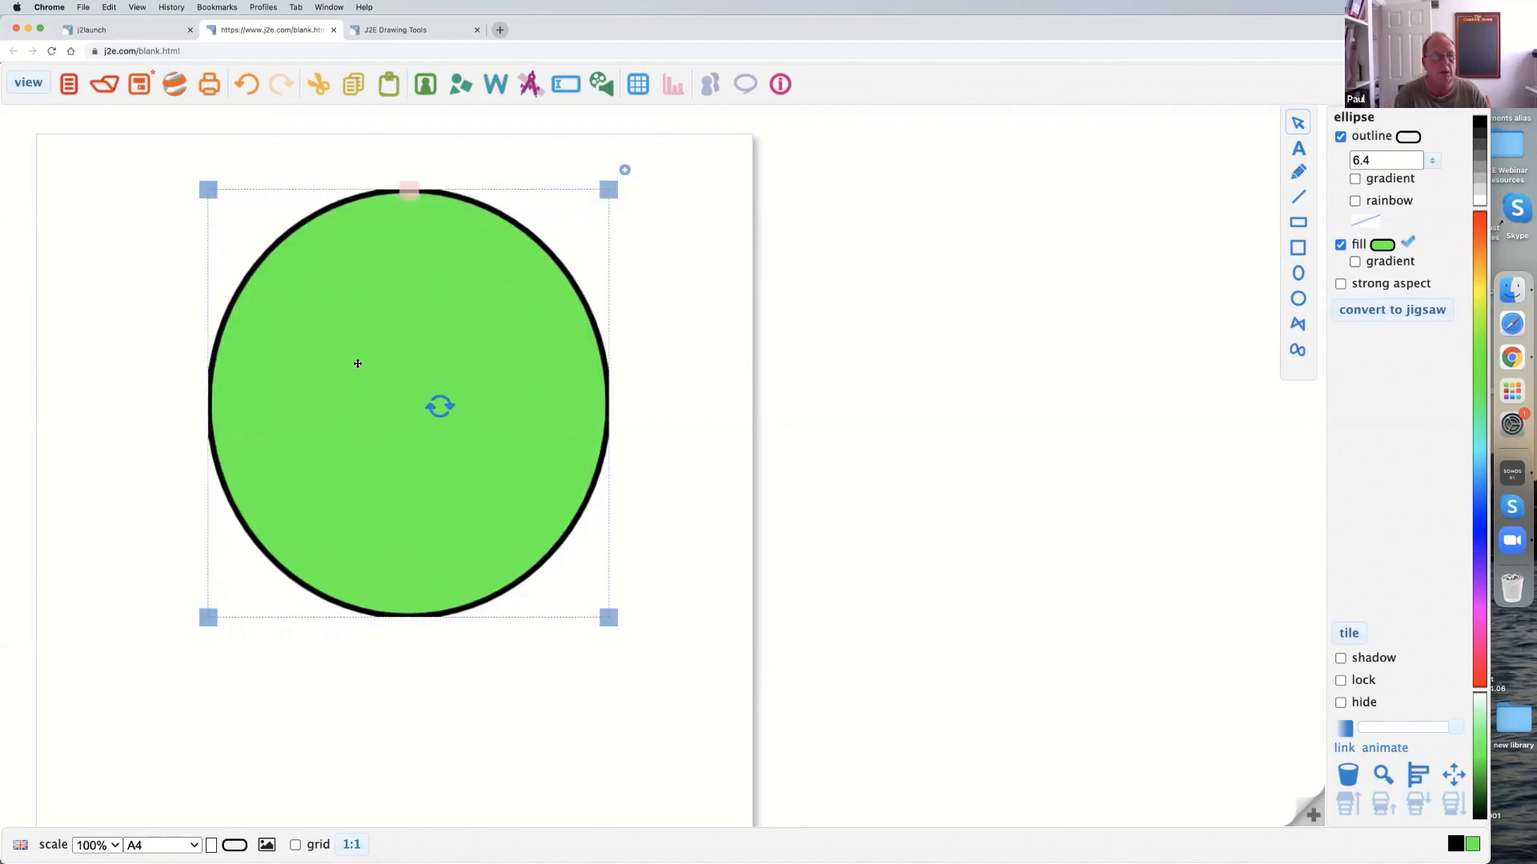
Close the ellipse document and return to the J2E Drawing Tools page.
left_click(333, 30)
left_click(769, 309)
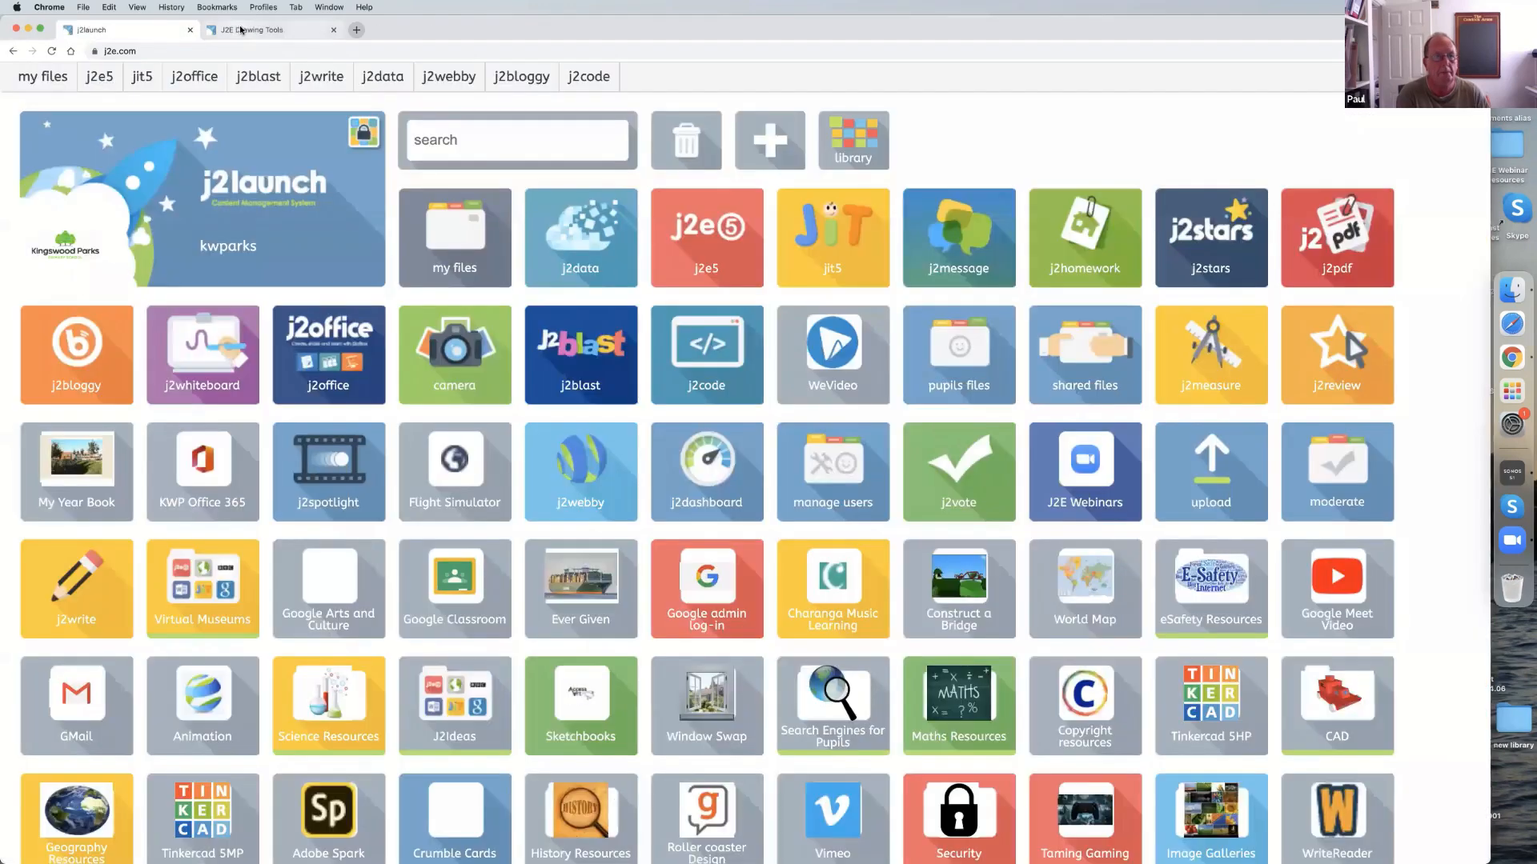
left_click(240, 30)
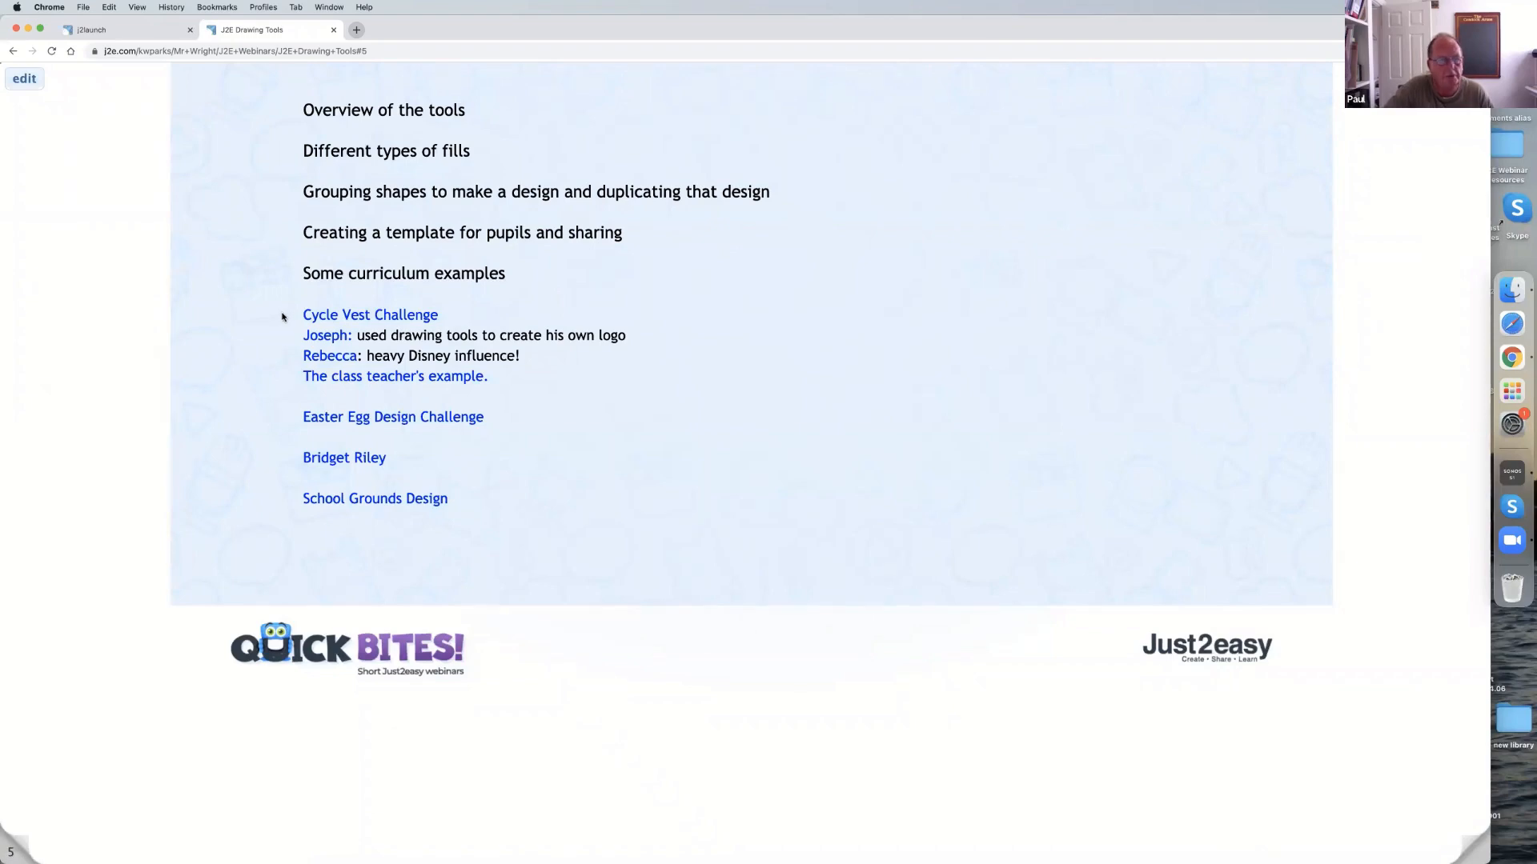
Open the Cycle Vest Challenge example, look over its front and back vest designs and instructions, and close it.
left_click(329, 317)
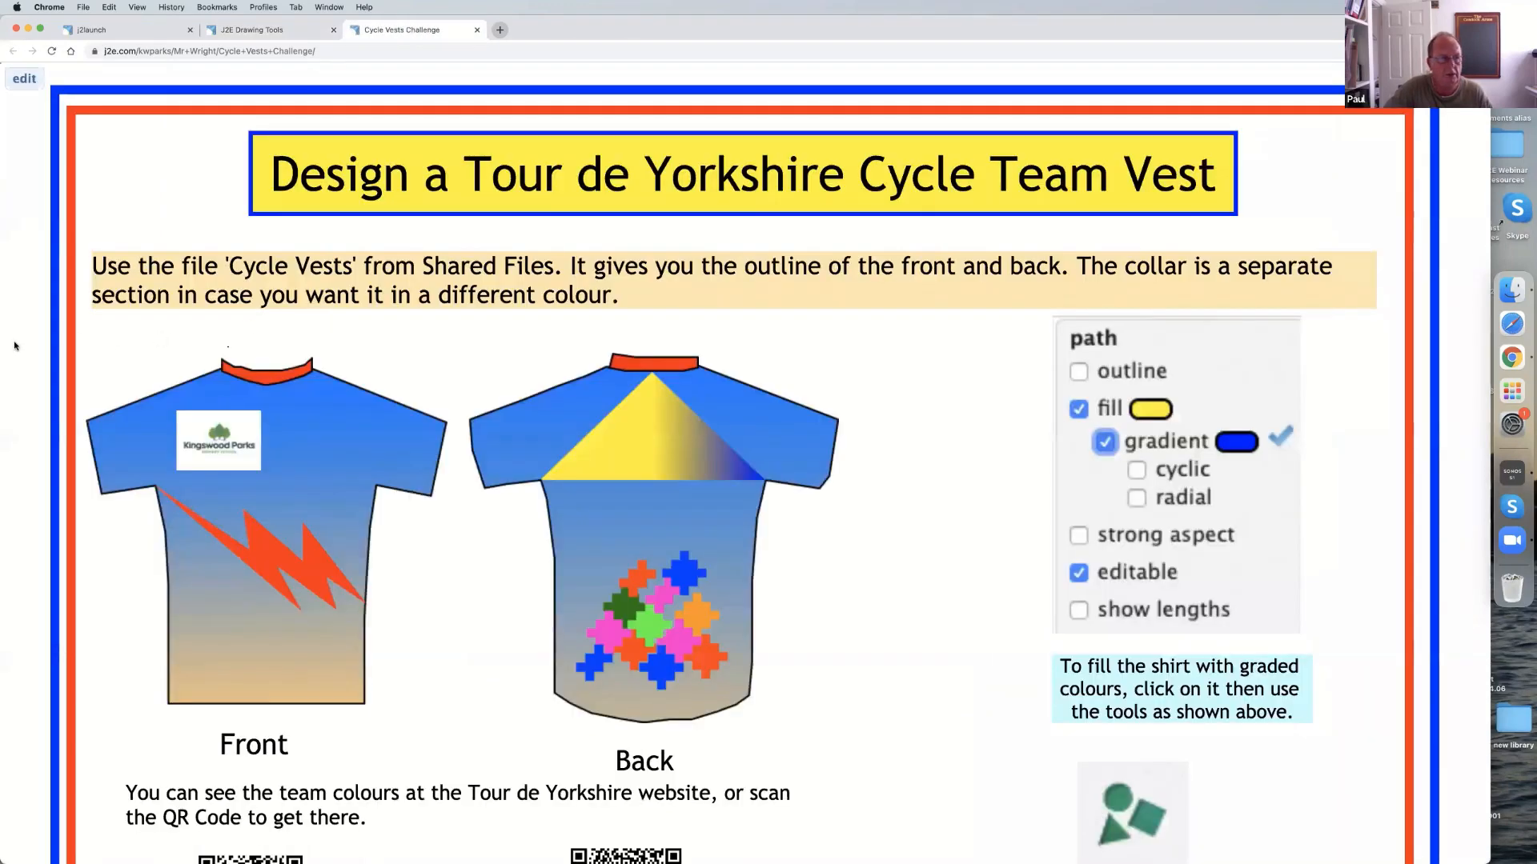
scroll(14, 345, "down", 2)
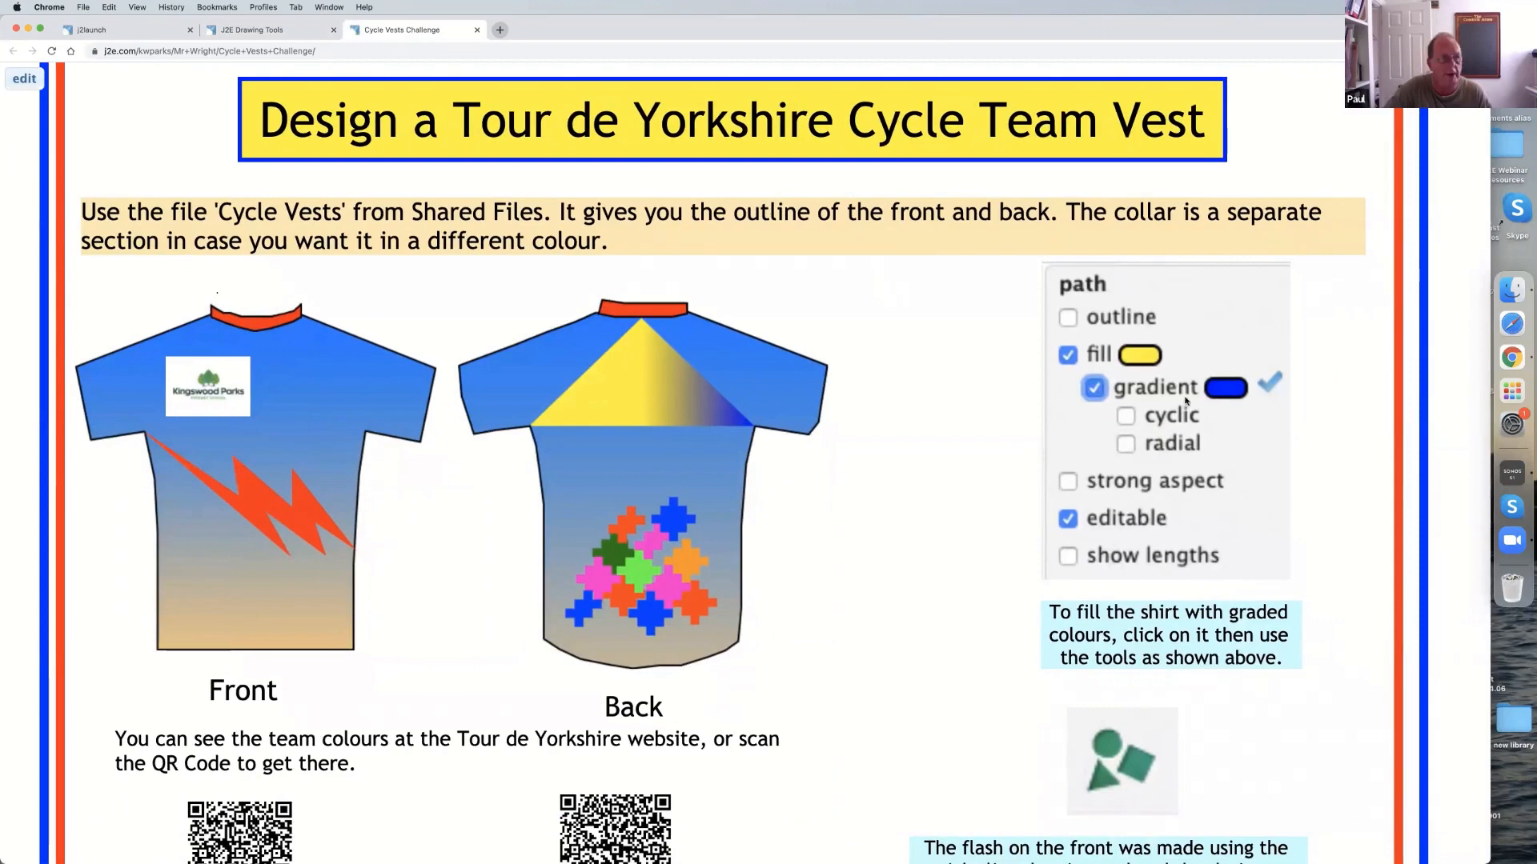
left_click(476, 30)
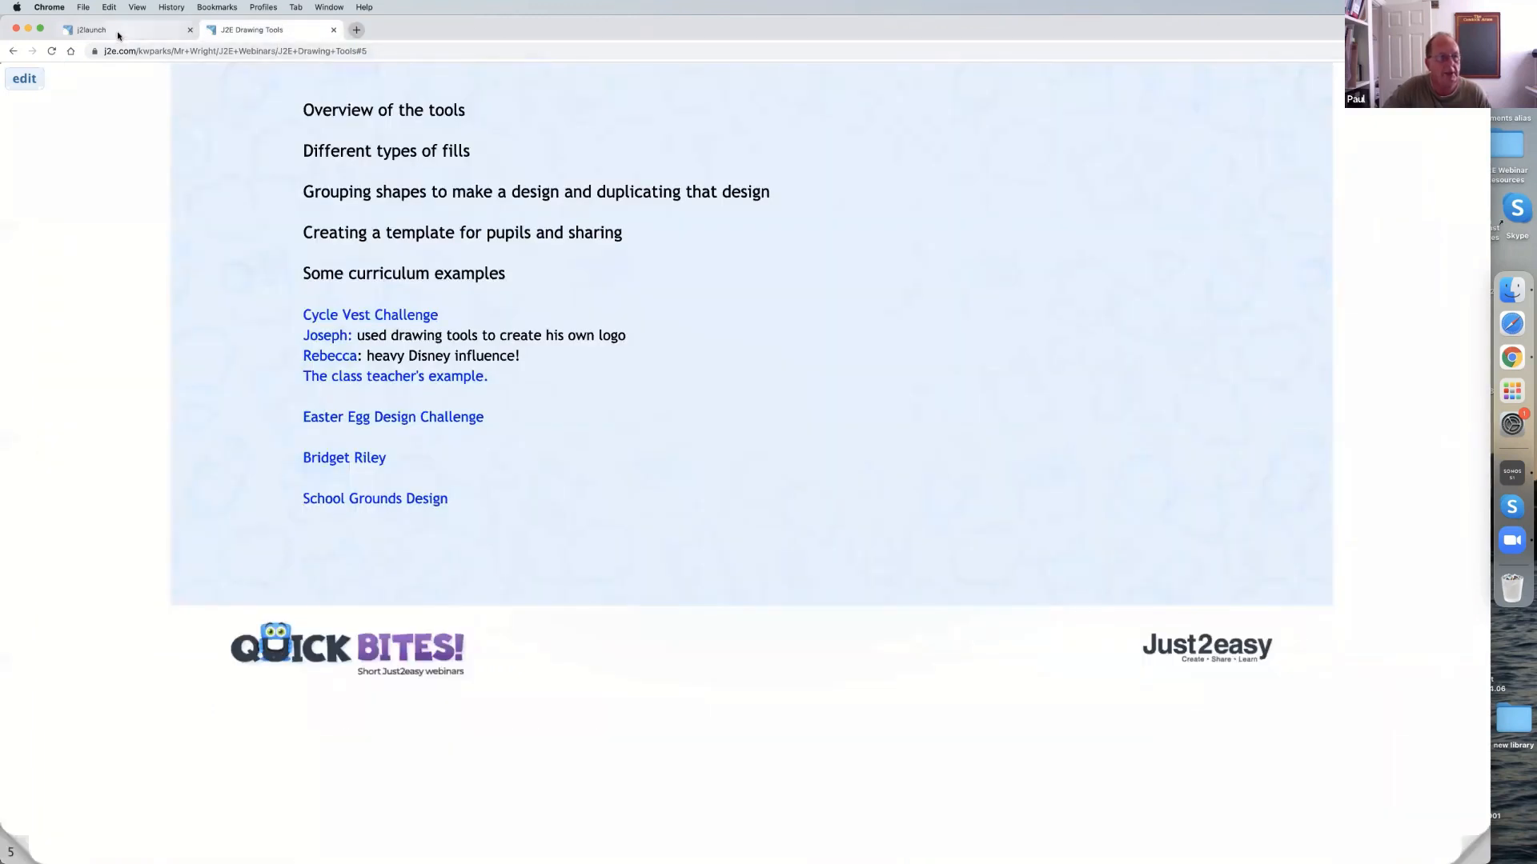
Start a new j2e5 document, search the pictures for "cycle", and place the front-and-back cycle vest picture on the page.
left_click(92, 30)
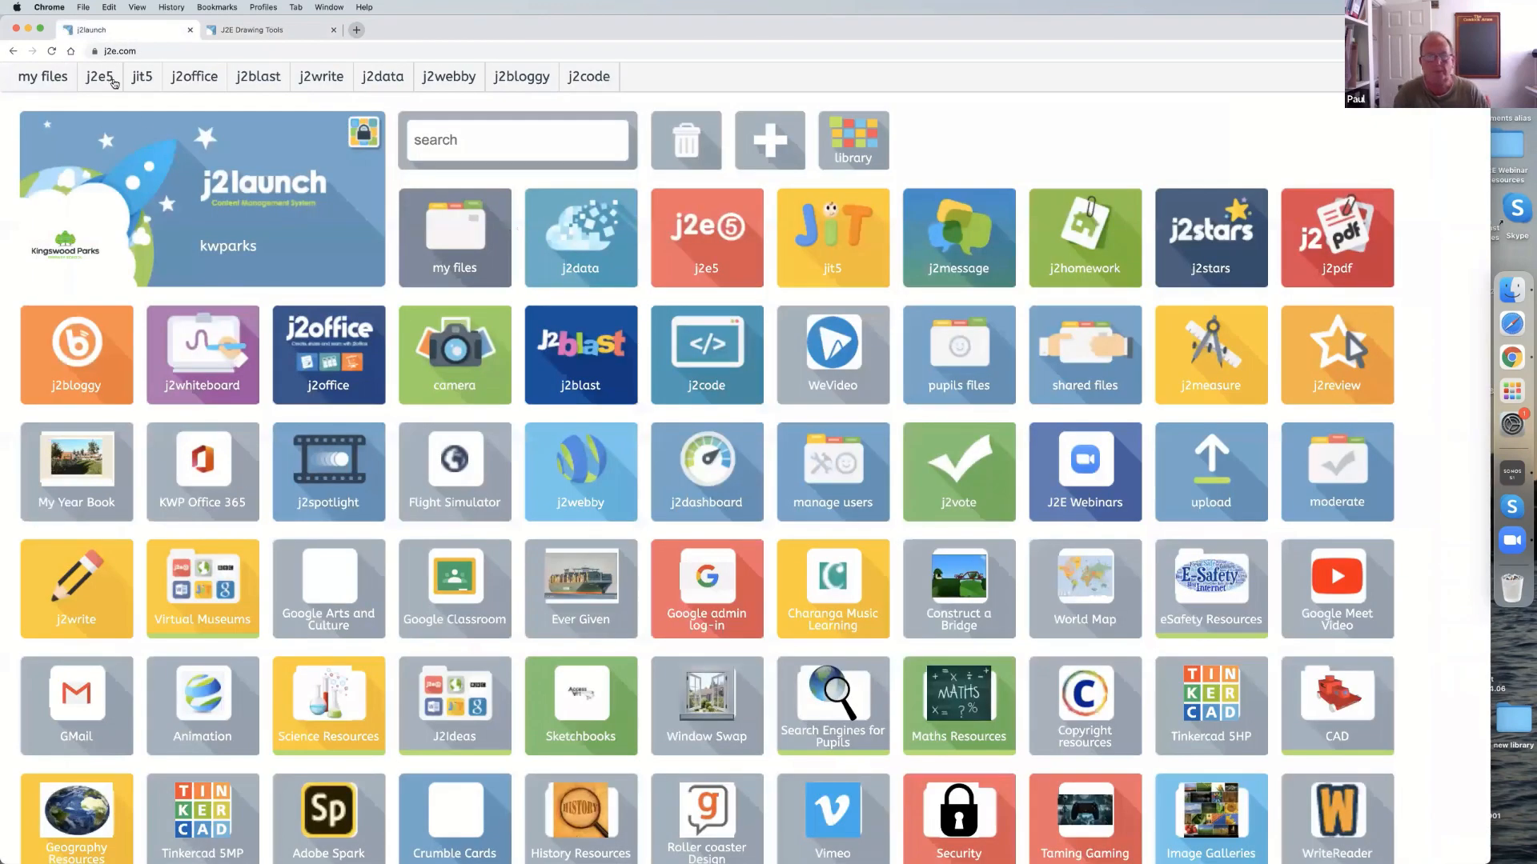
left_click(104, 83)
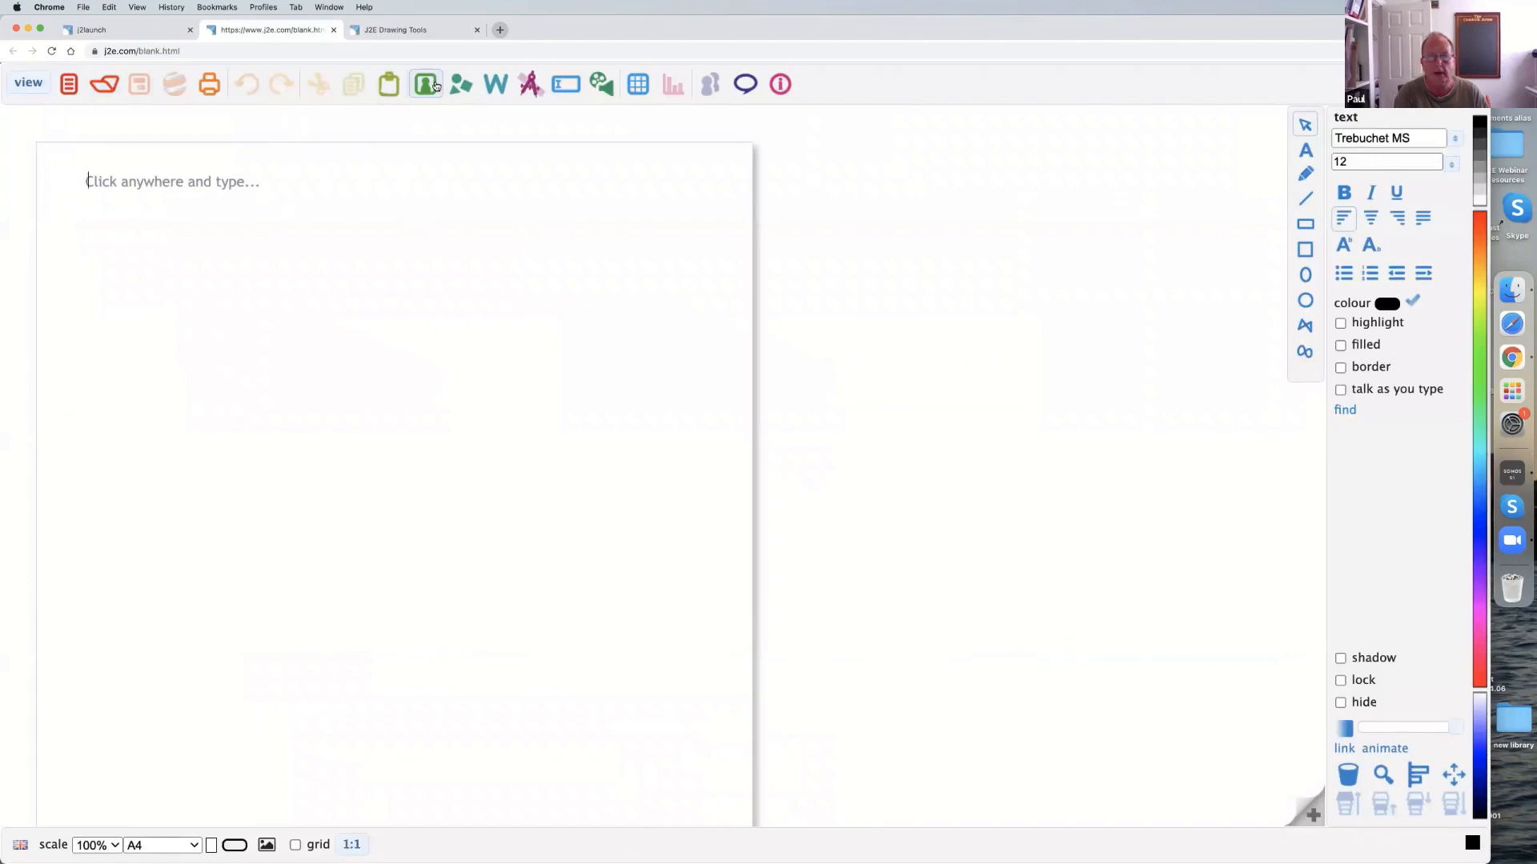
left_click(435, 85)
left_click(1337, 124)
type("cycle")
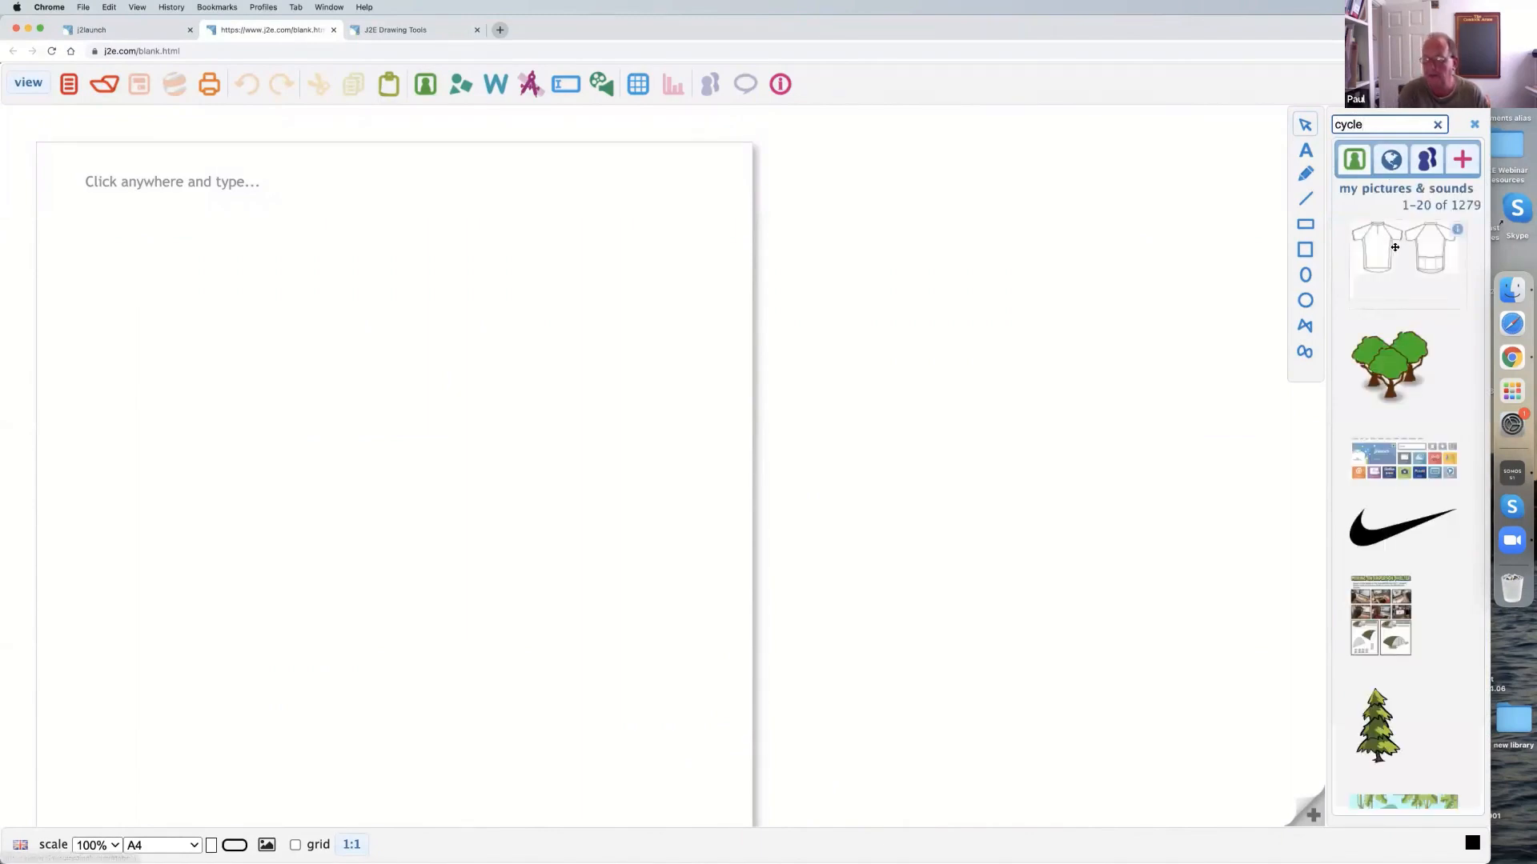
left_click_drag(1392, 247, 193, 301)
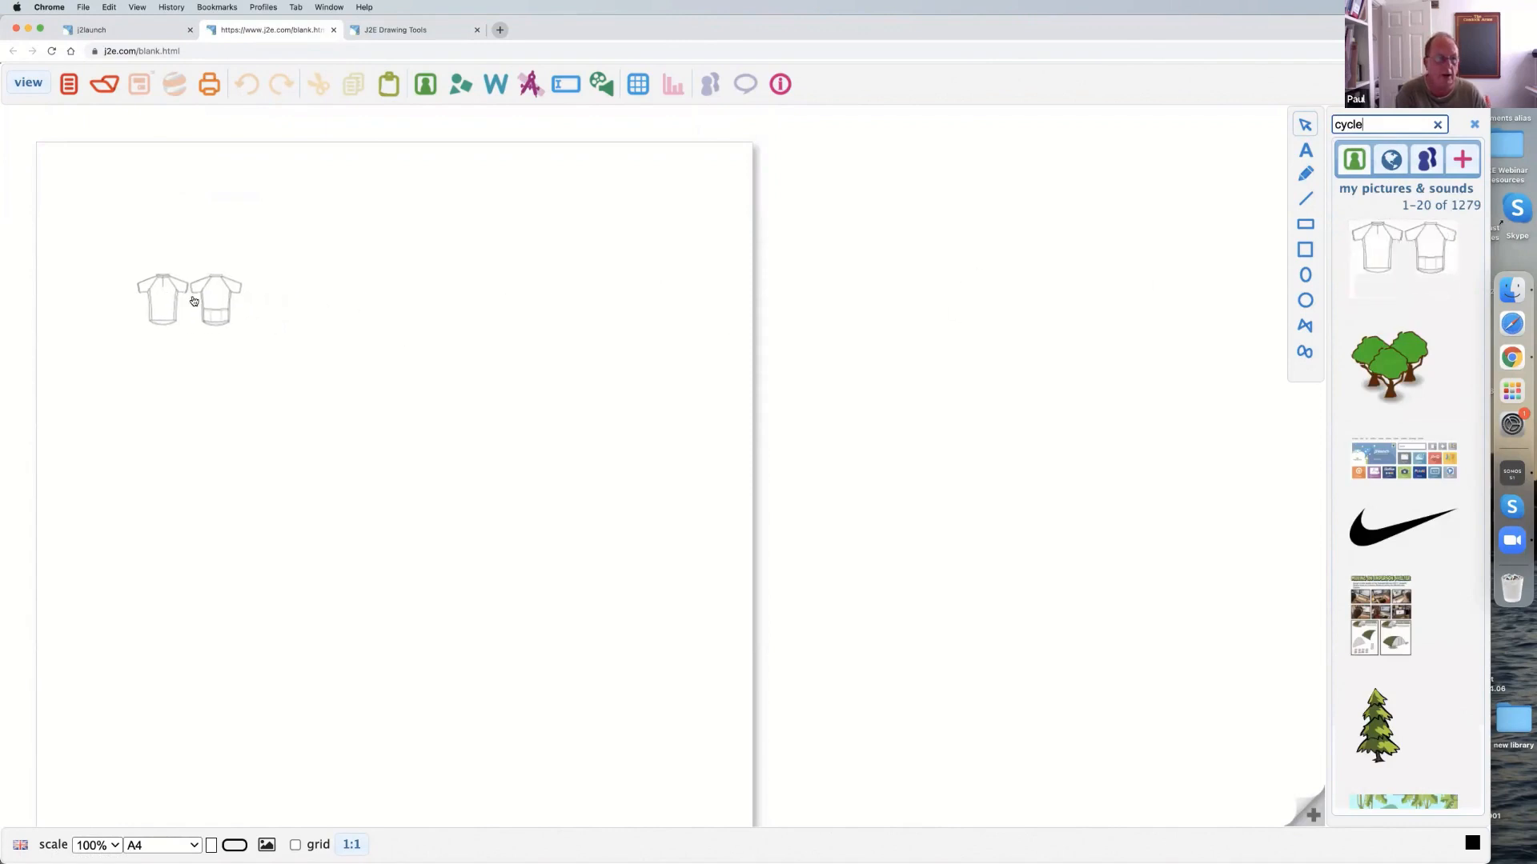
Enlarge the vest picture, crop it to the front view only, and move and scale it to fill most of the page.
left_click_drag(254, 353, 672, 662)
left_click_drag(665, 471, 401, 474)
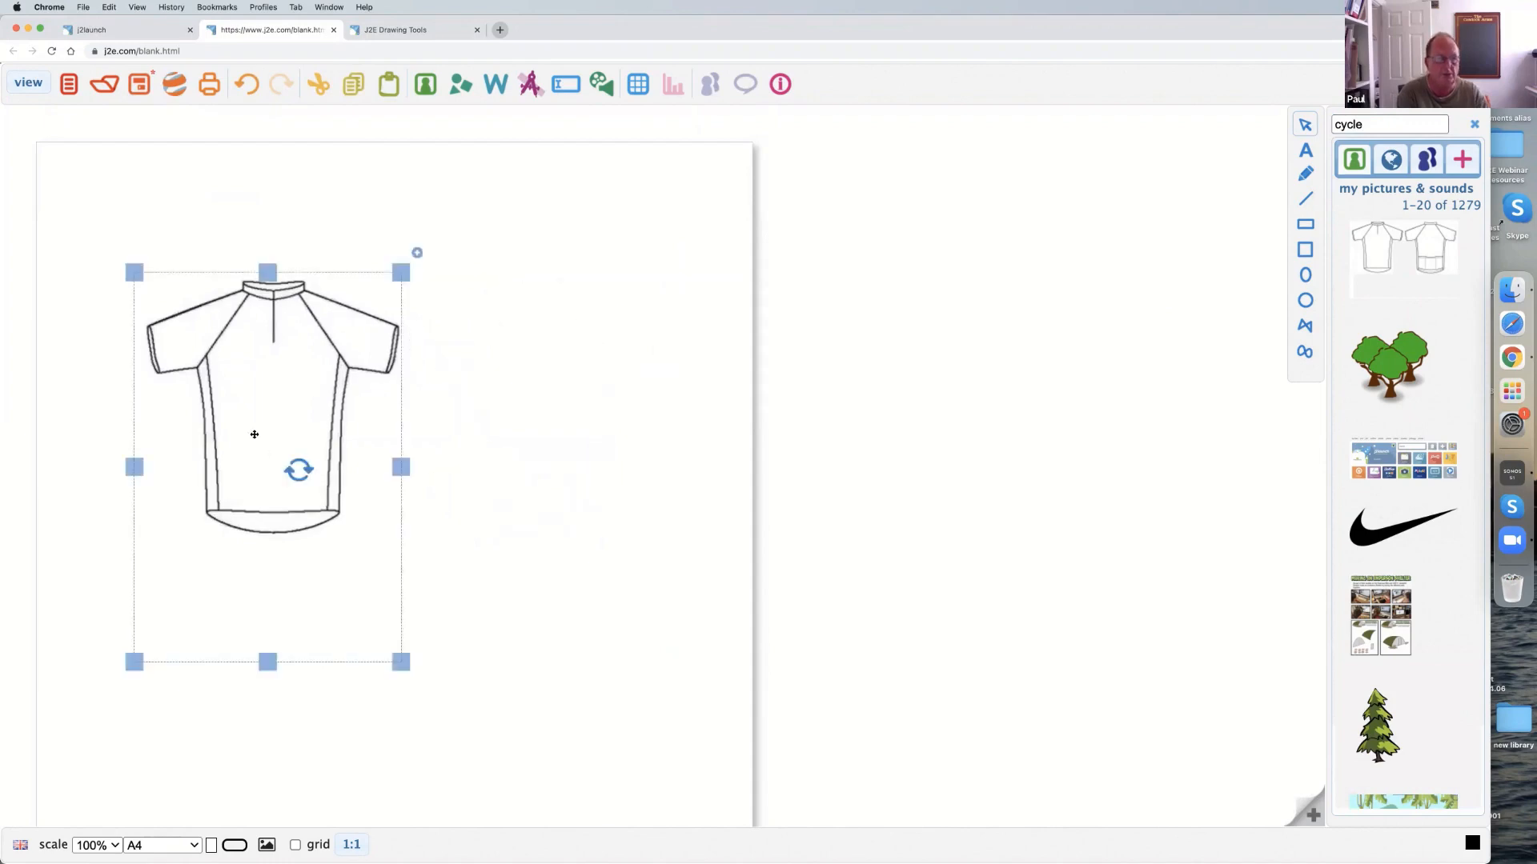
left_click_drag(254, 434, 240, 334)
left_click_drag(387, 562, 676, 820)
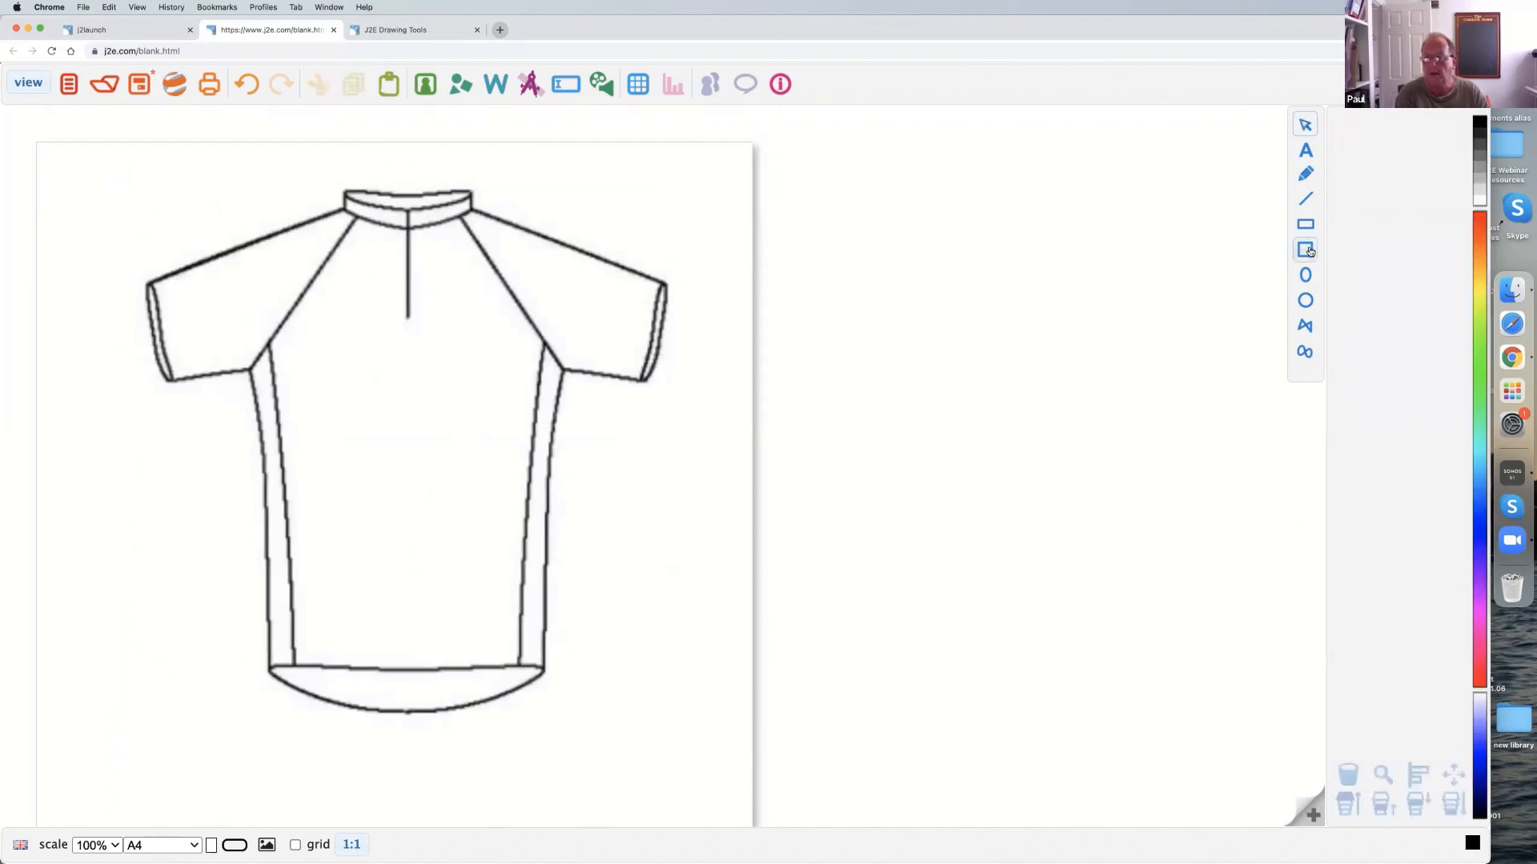
Trace the vest's front with a straight-sided custom shape in a size 5 blue outline, following the sleeves, sides, straight hem and collar.
left_click(1305, 328)
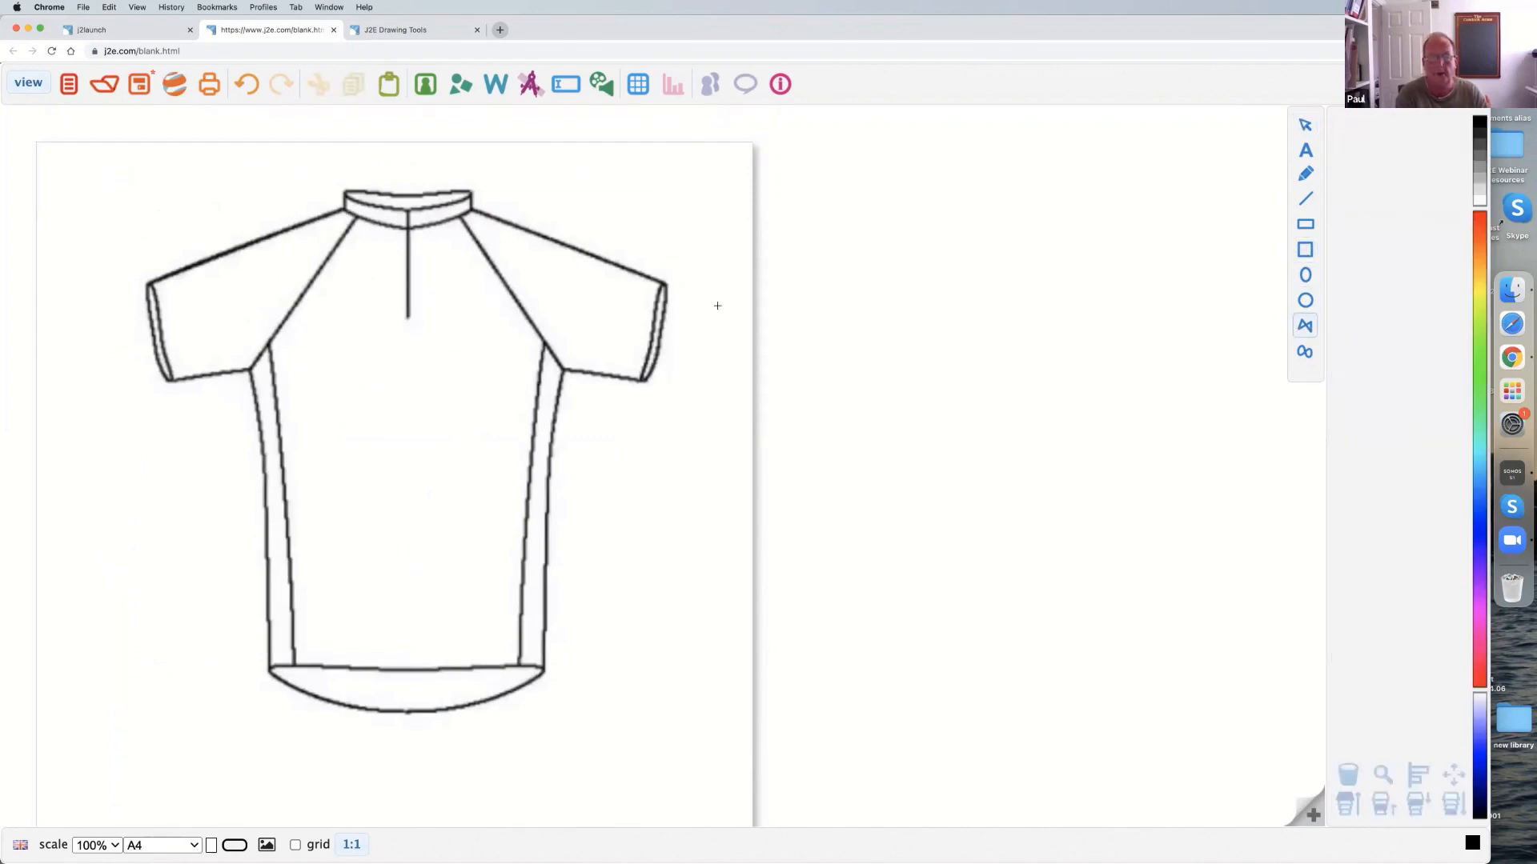
left_click(474, 211)
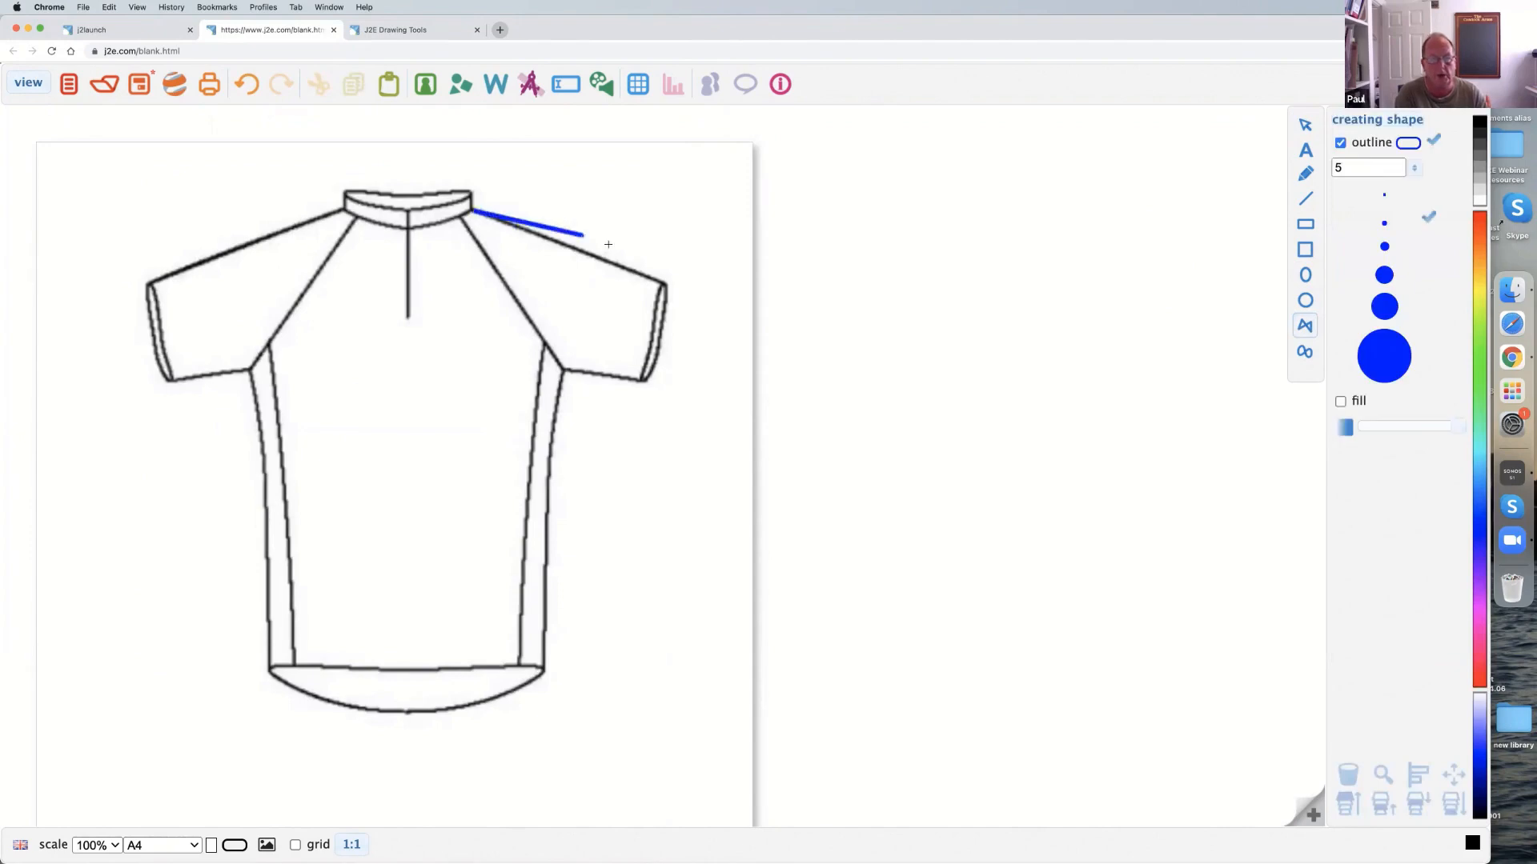
left_click(664, 284)
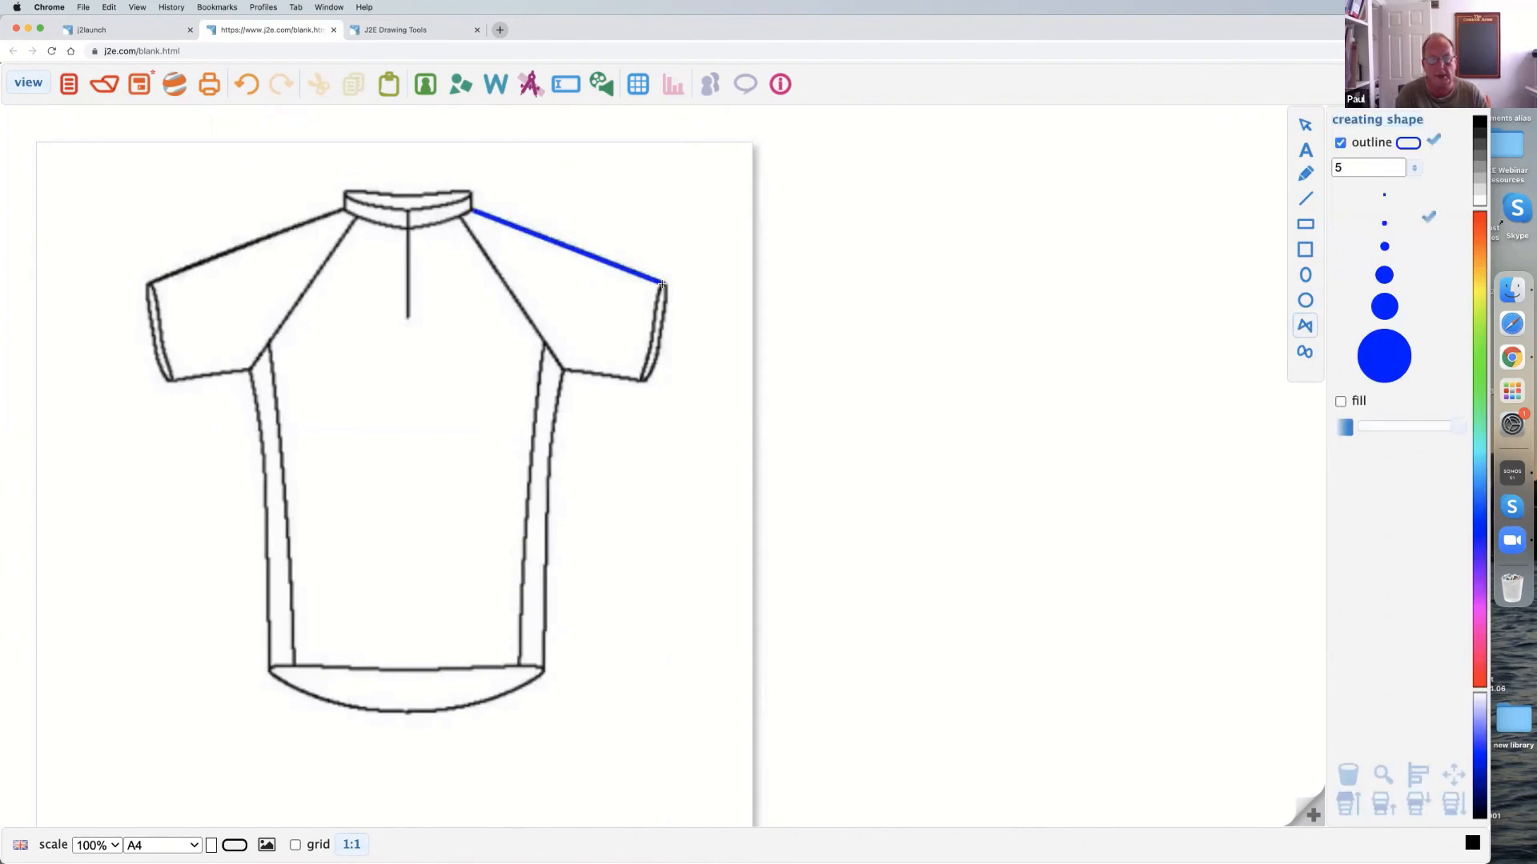
left_click(643, 376)
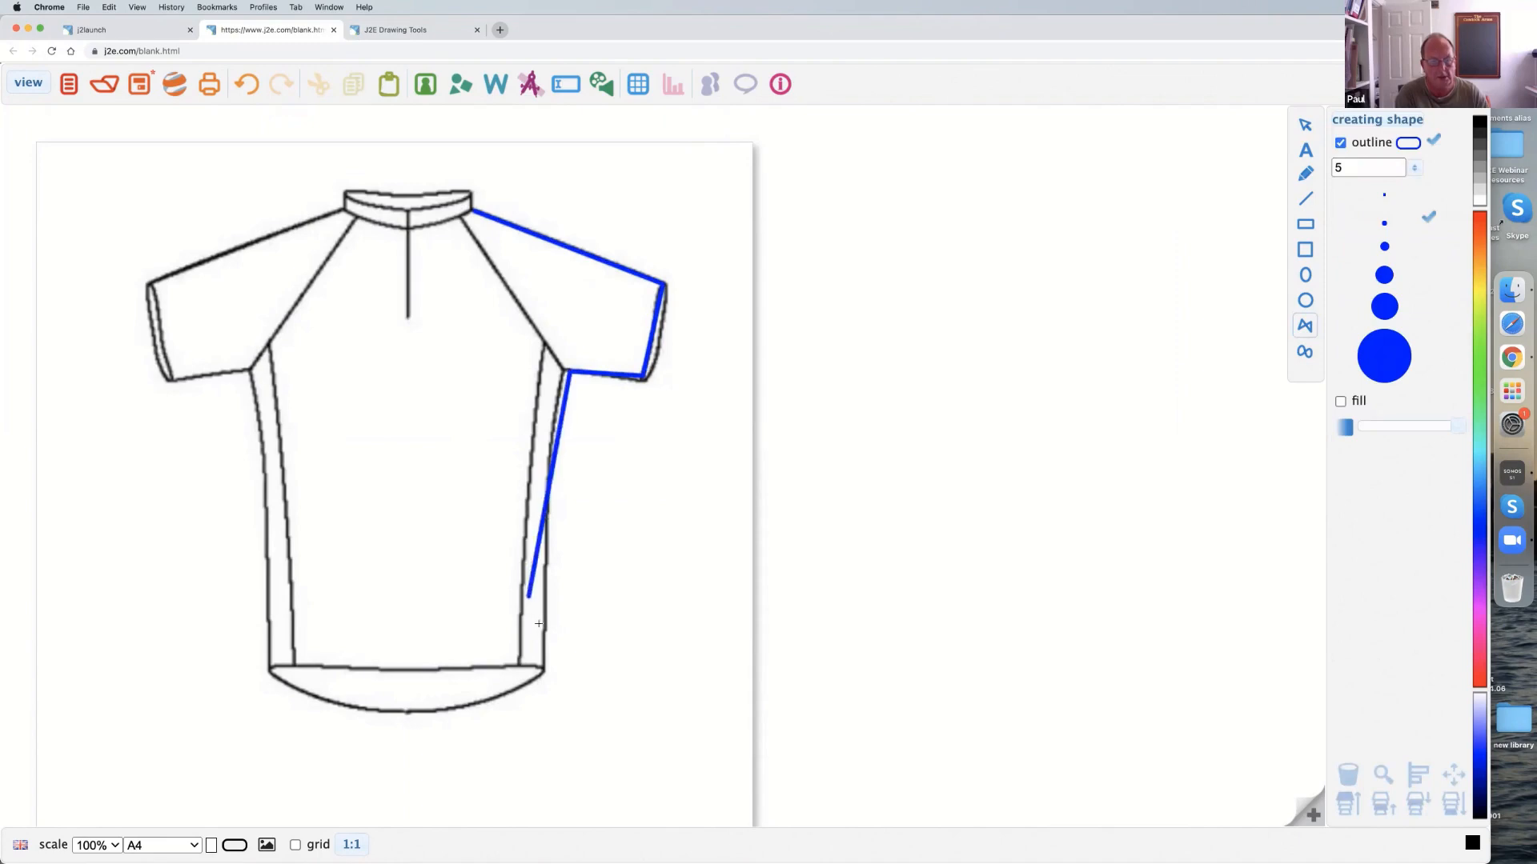
left_click(544, 666)
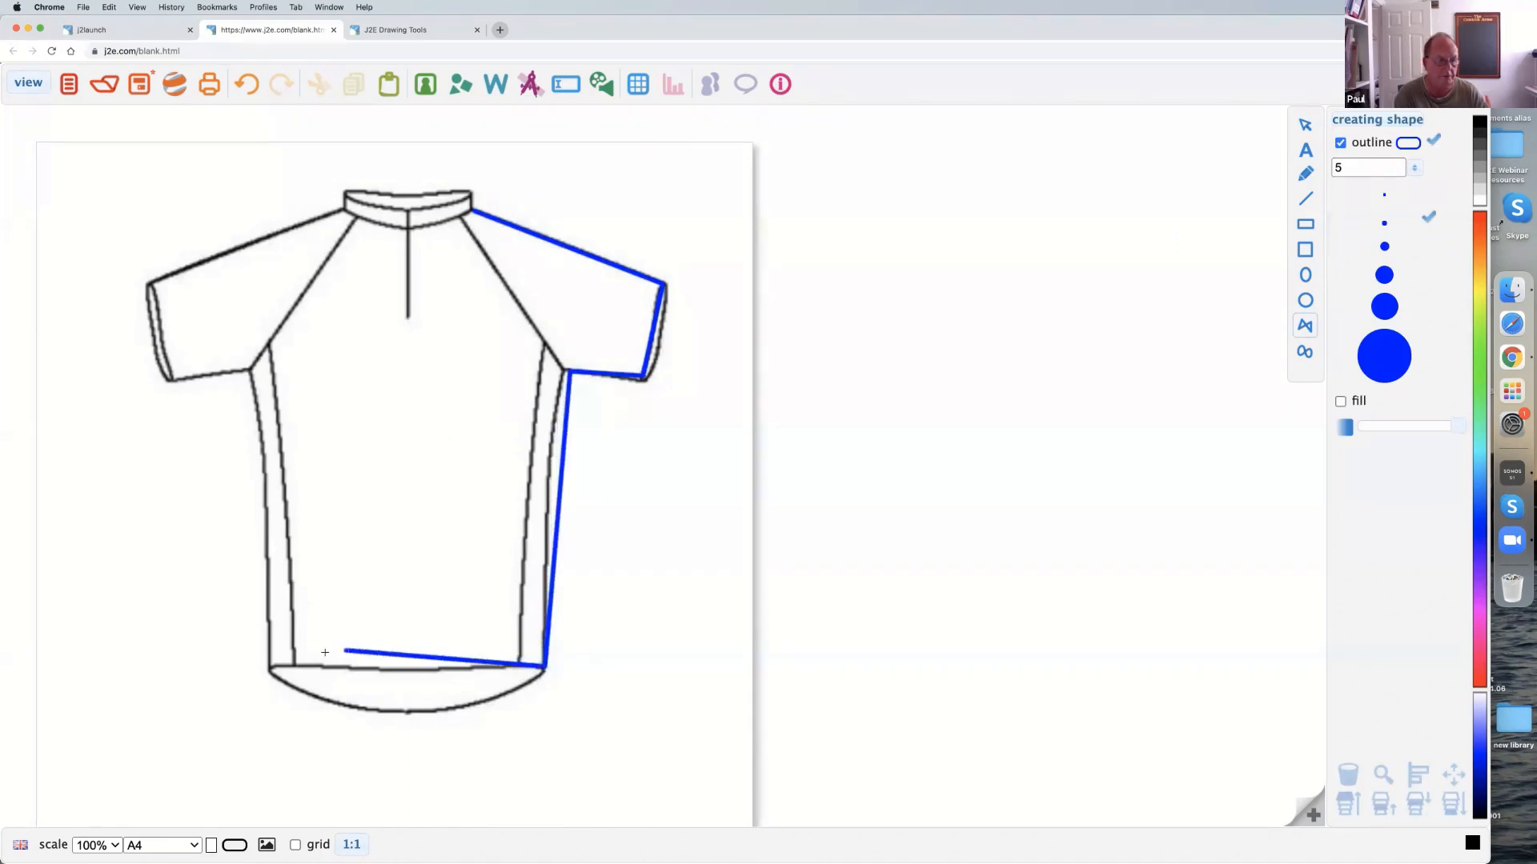
left_click(270, 665)
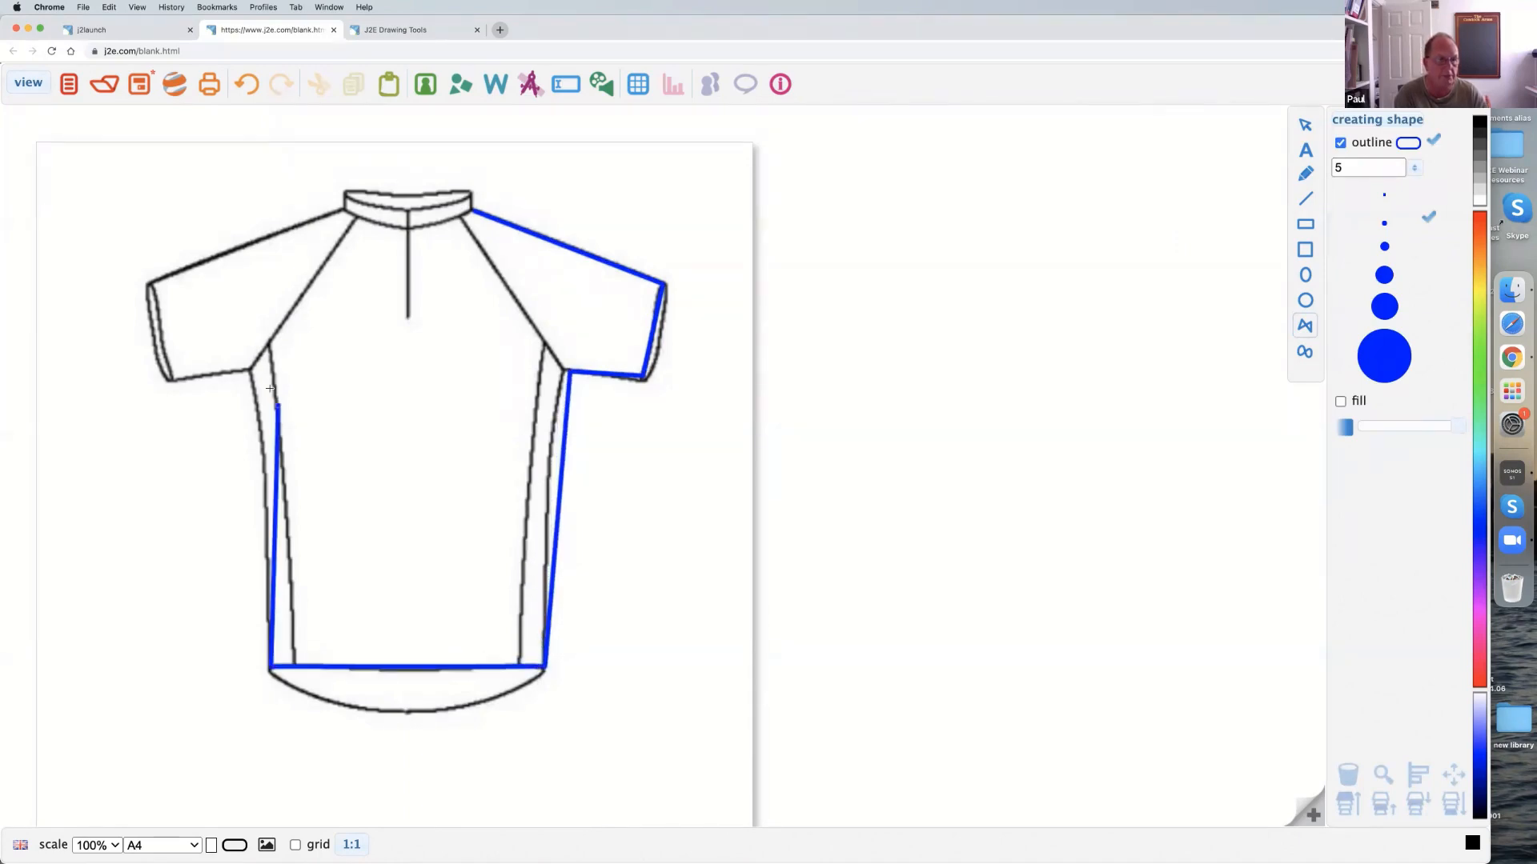
left_click(251, 369)
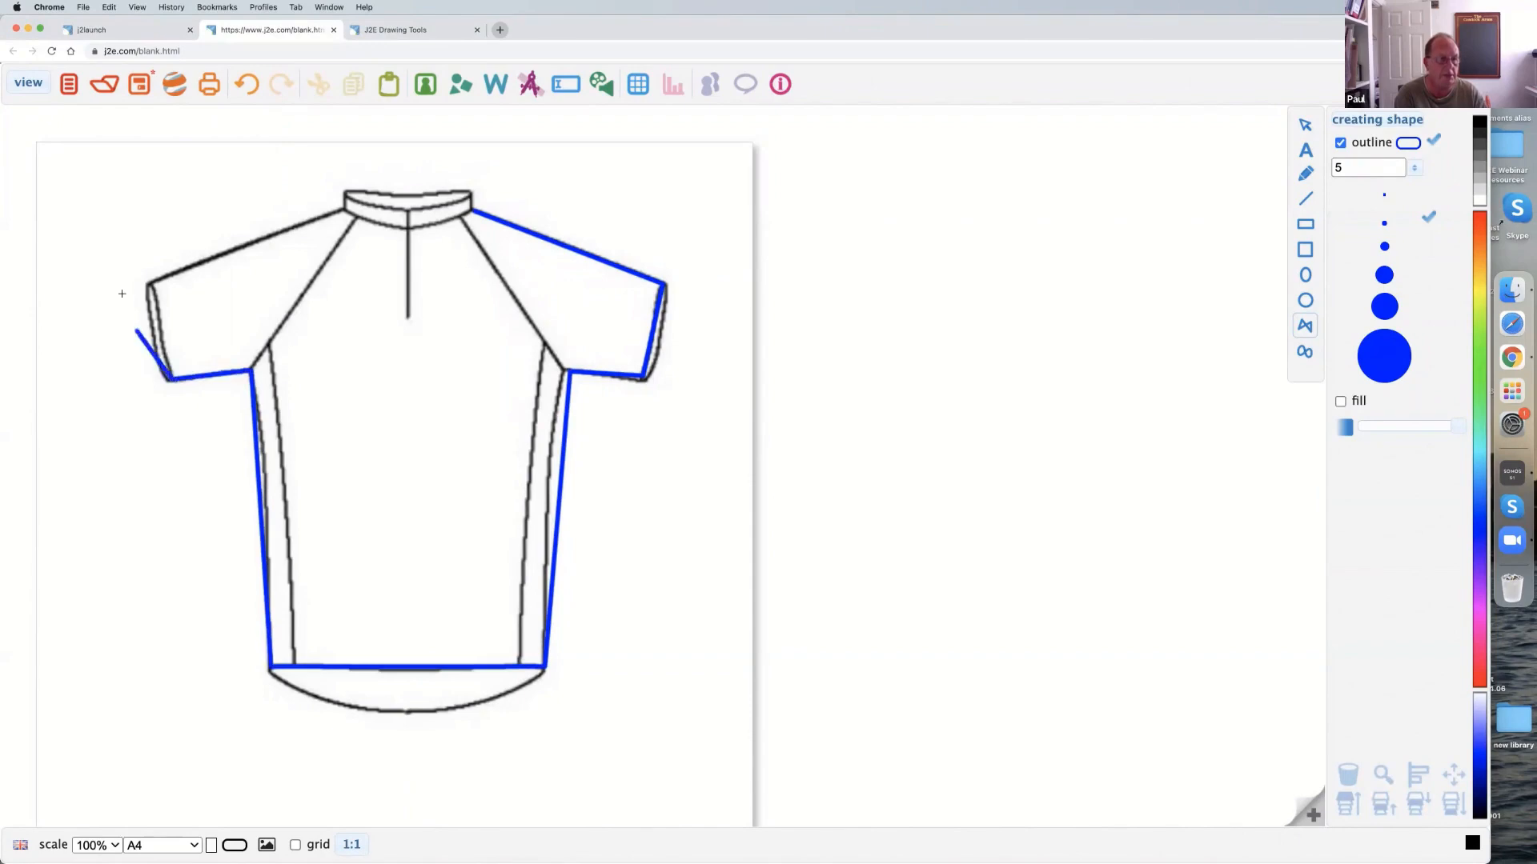
left_click(148, 282)
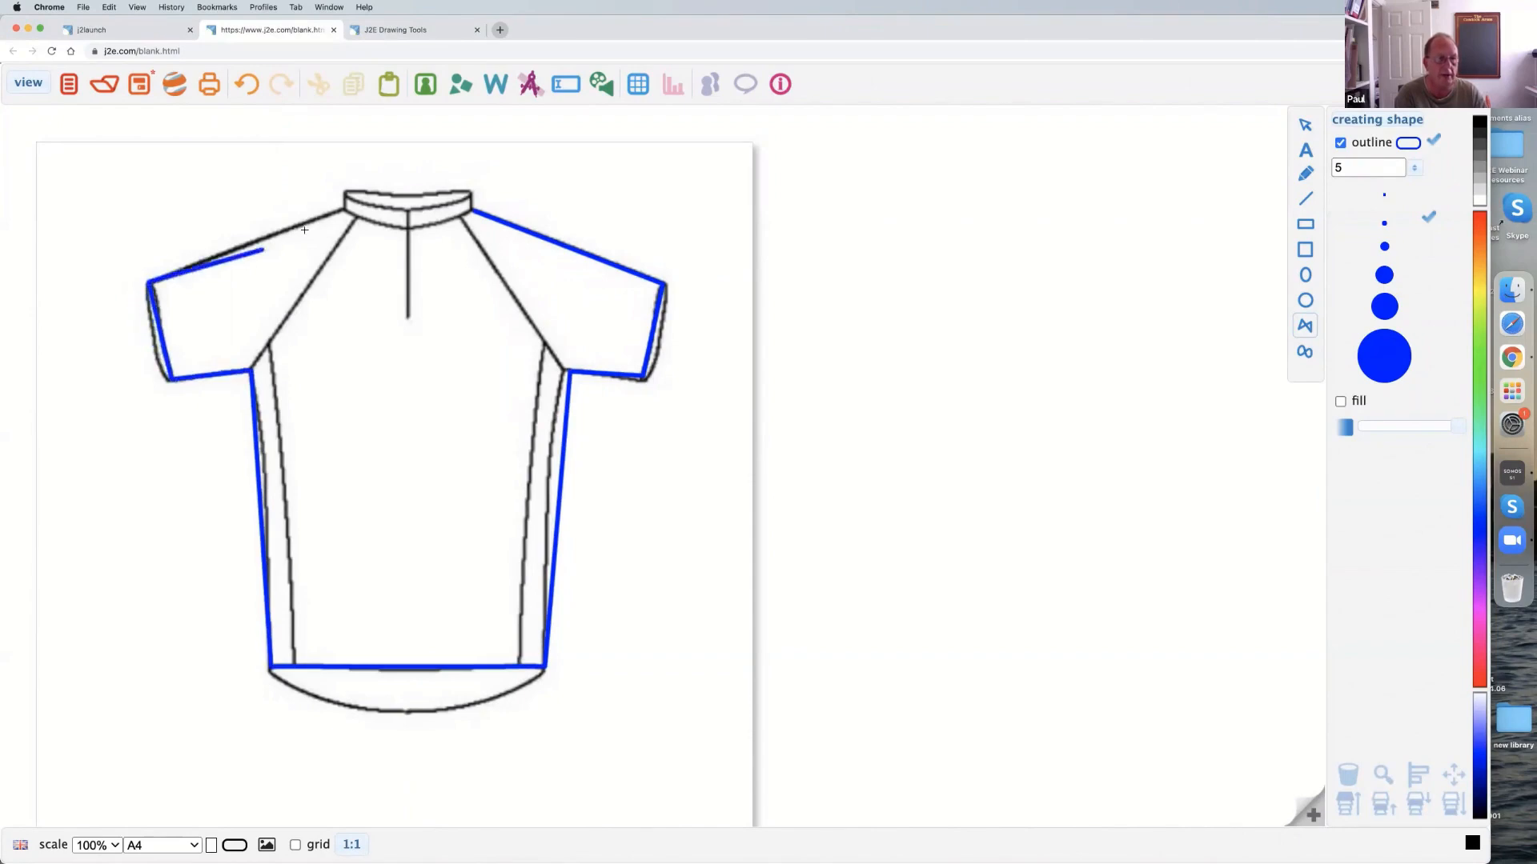
left_click(345, 209)
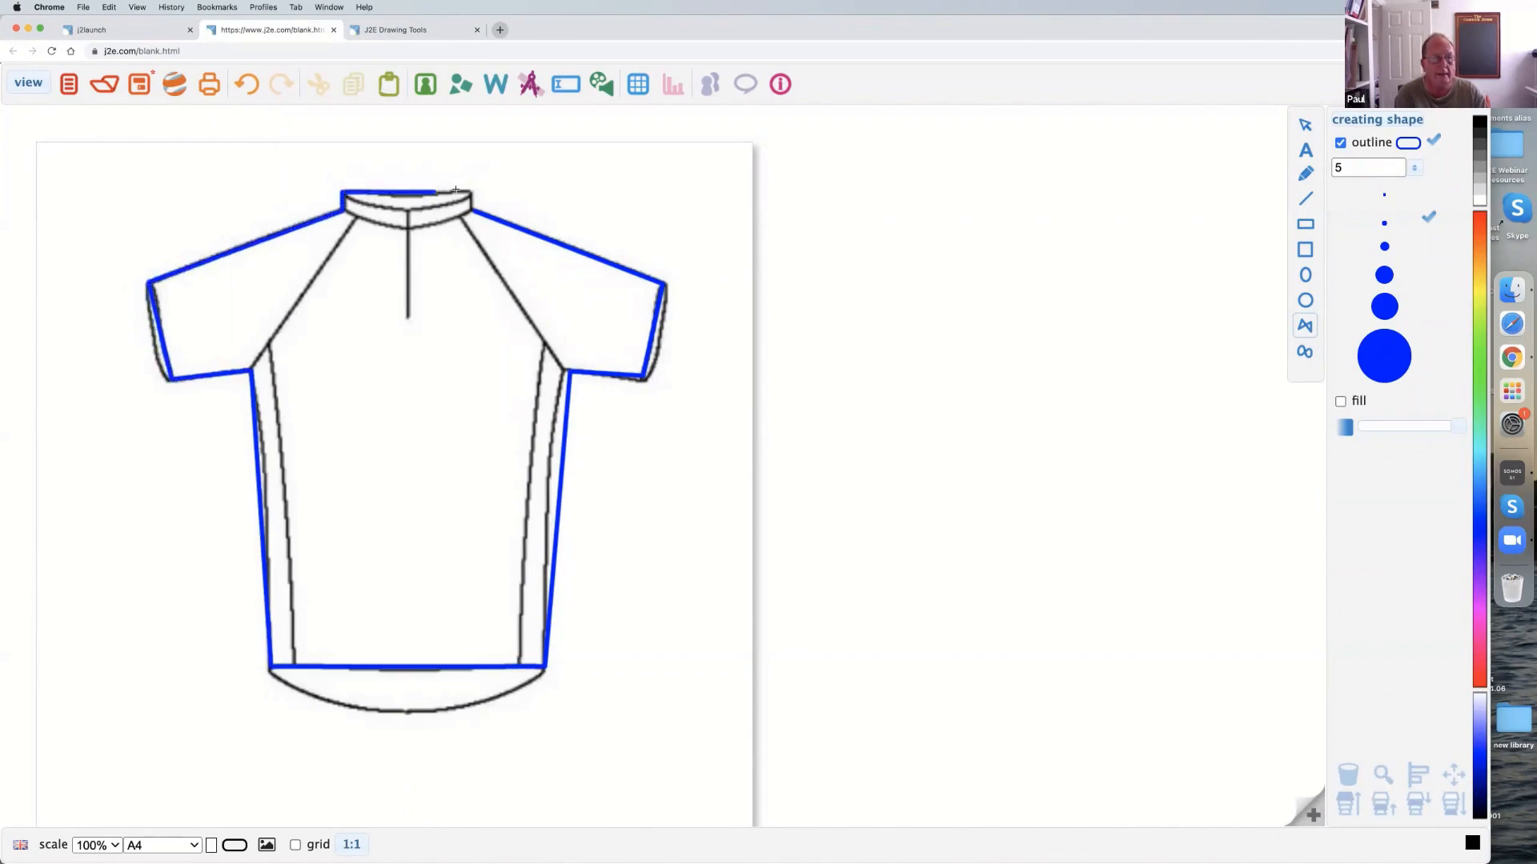
left_click(475, 210)
left_click(1303, 125)
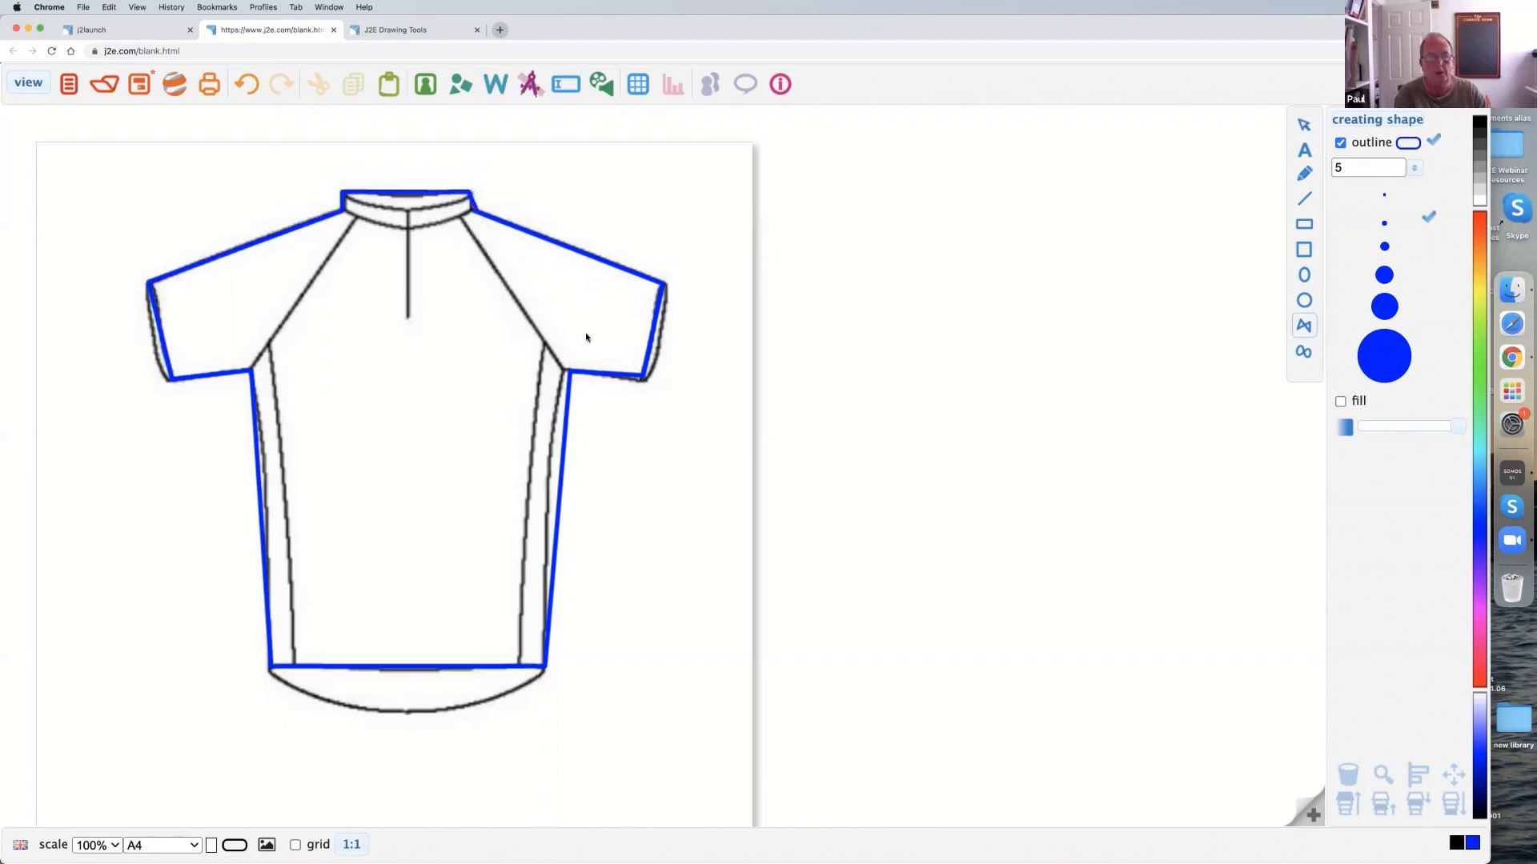
Move the traced outline aside, delete the vest picture beneath it, and reposition and enlarge the outline to fill the page width.
left_click_drag(417, 504, 461, 688)
left_click(317, 258)
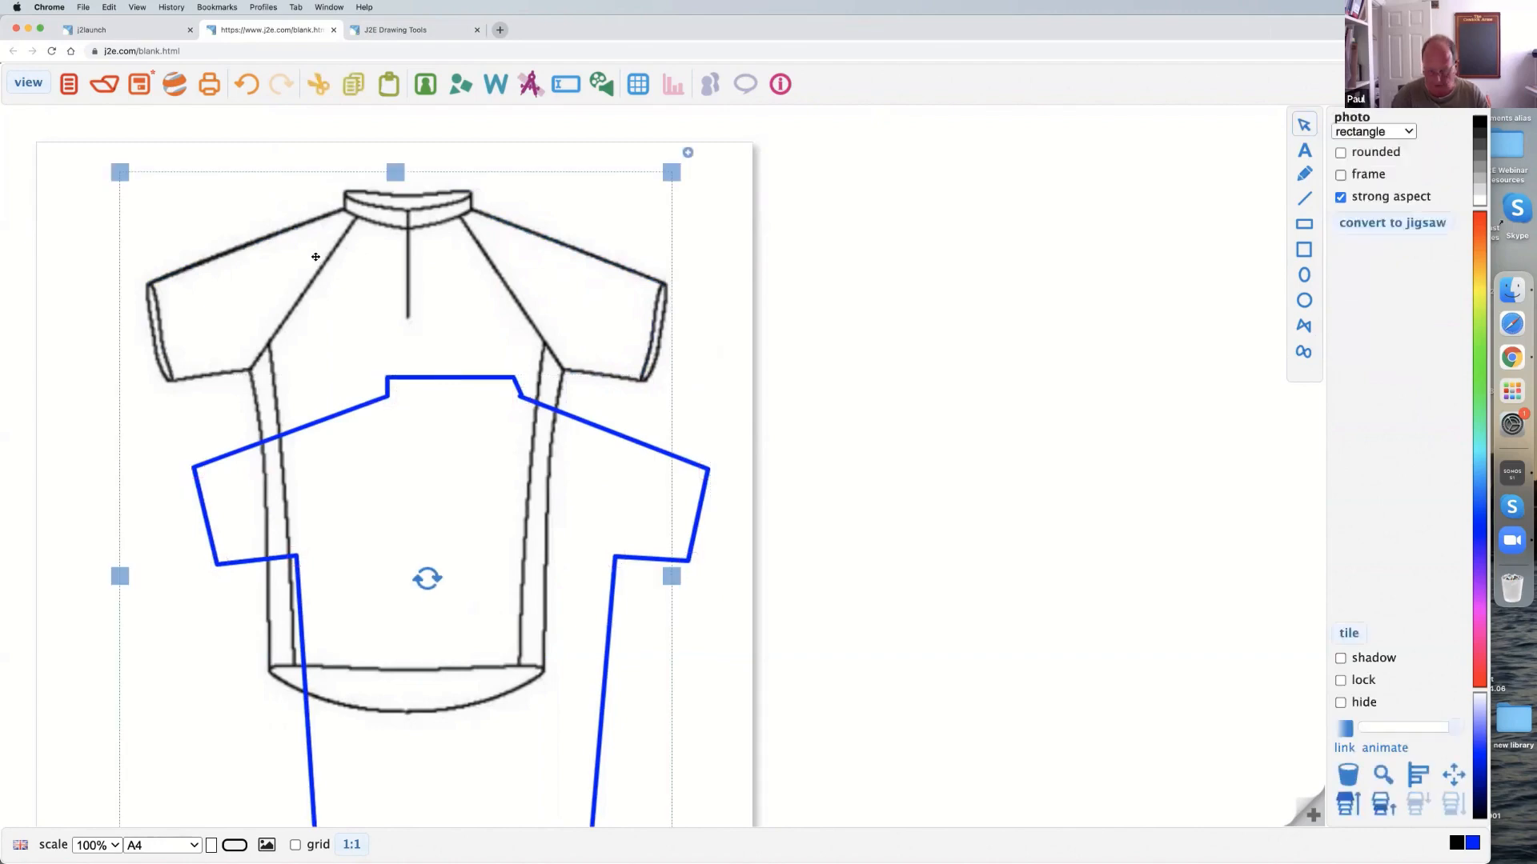
key("Delete")
left_click_drag(352, 470, 227, 272)
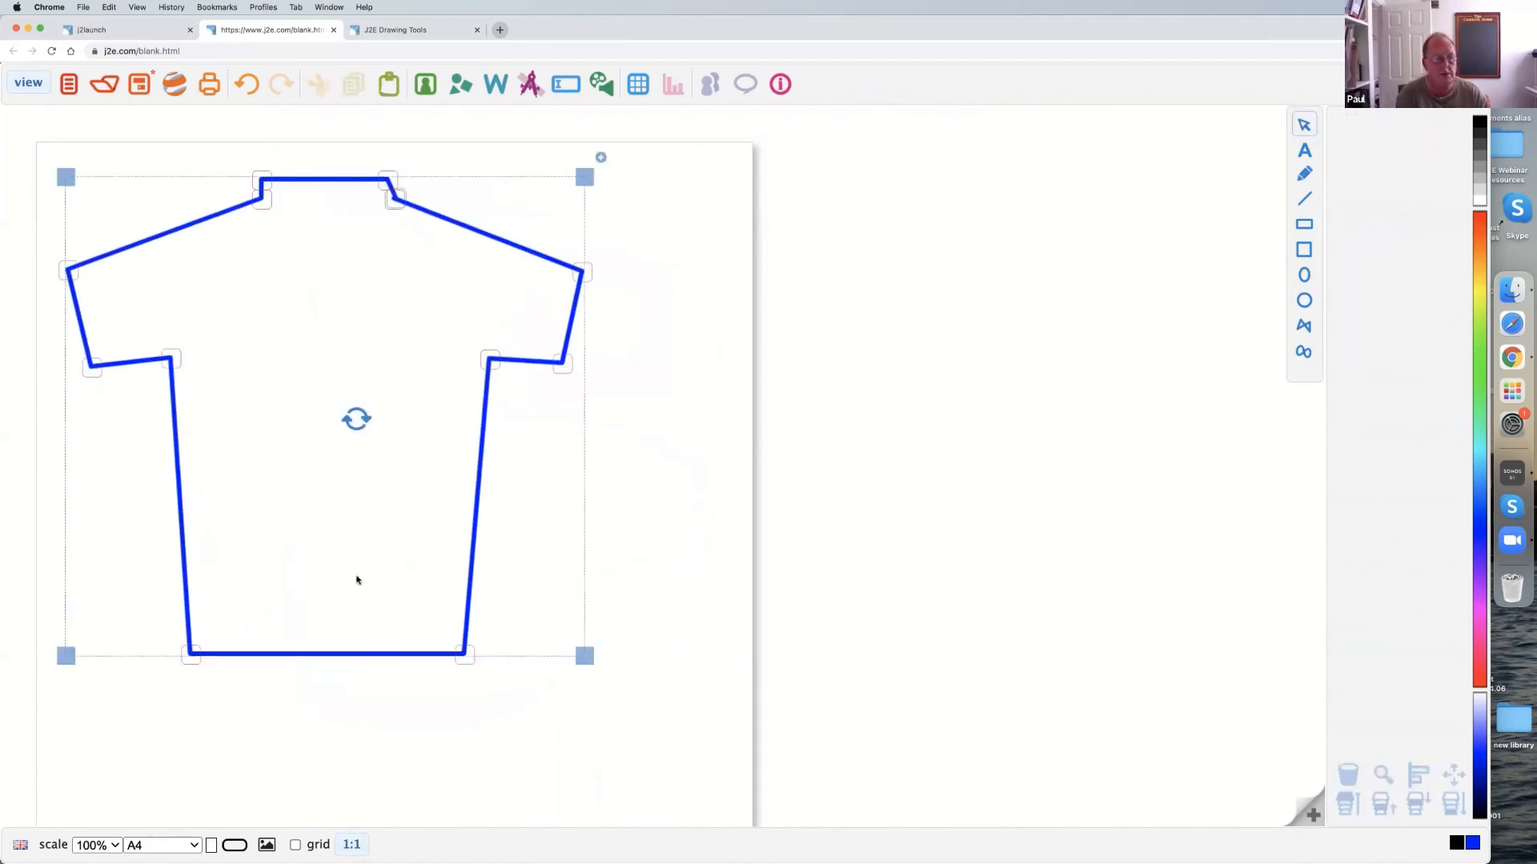
left_click_drag(584, 658, 720, 769)
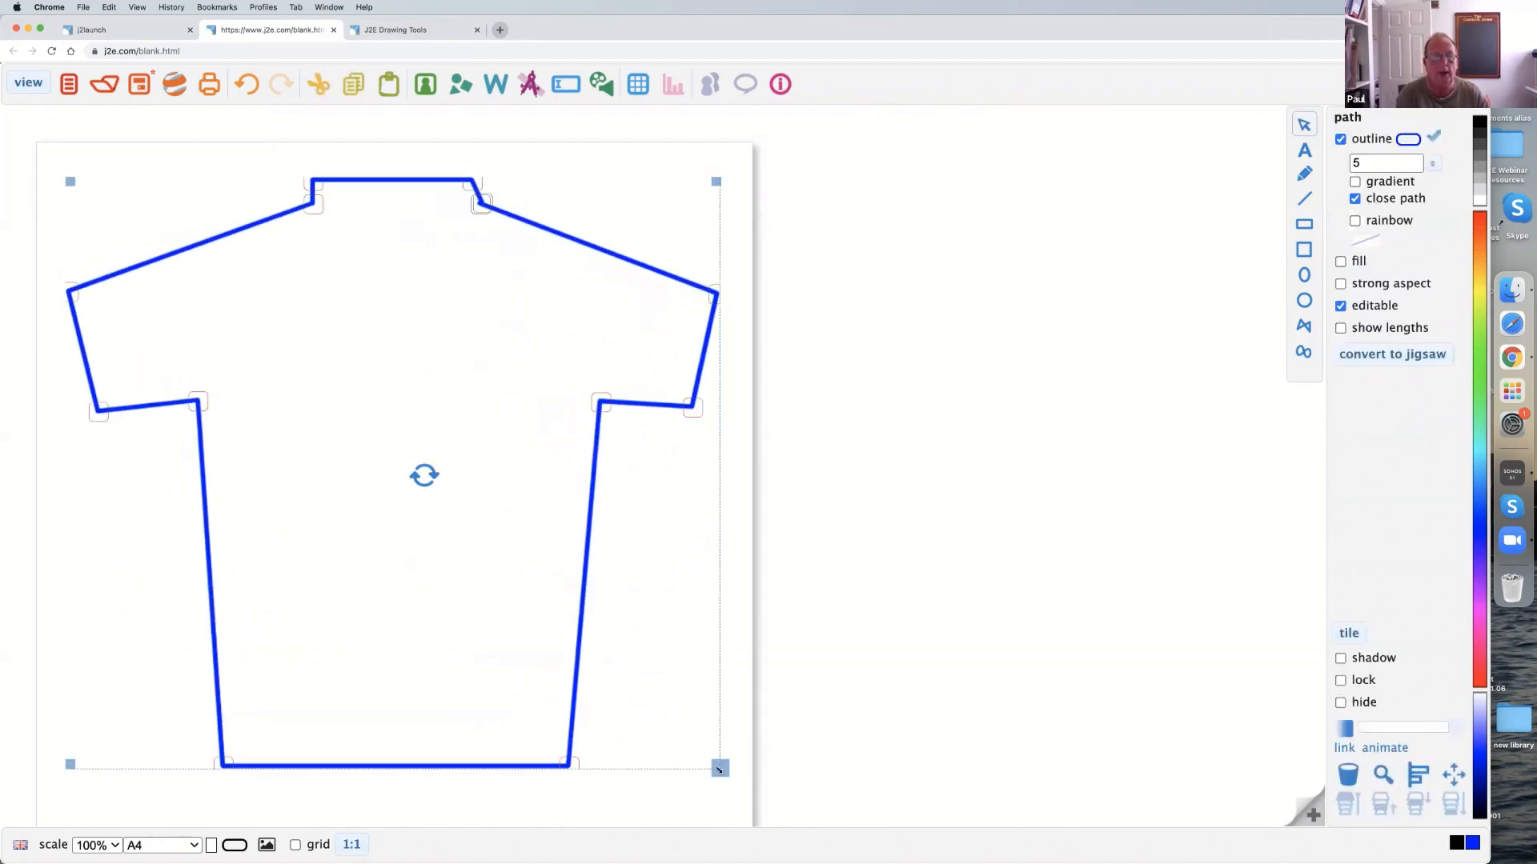
Save the document with the title "vest".
left_click(133, 87)
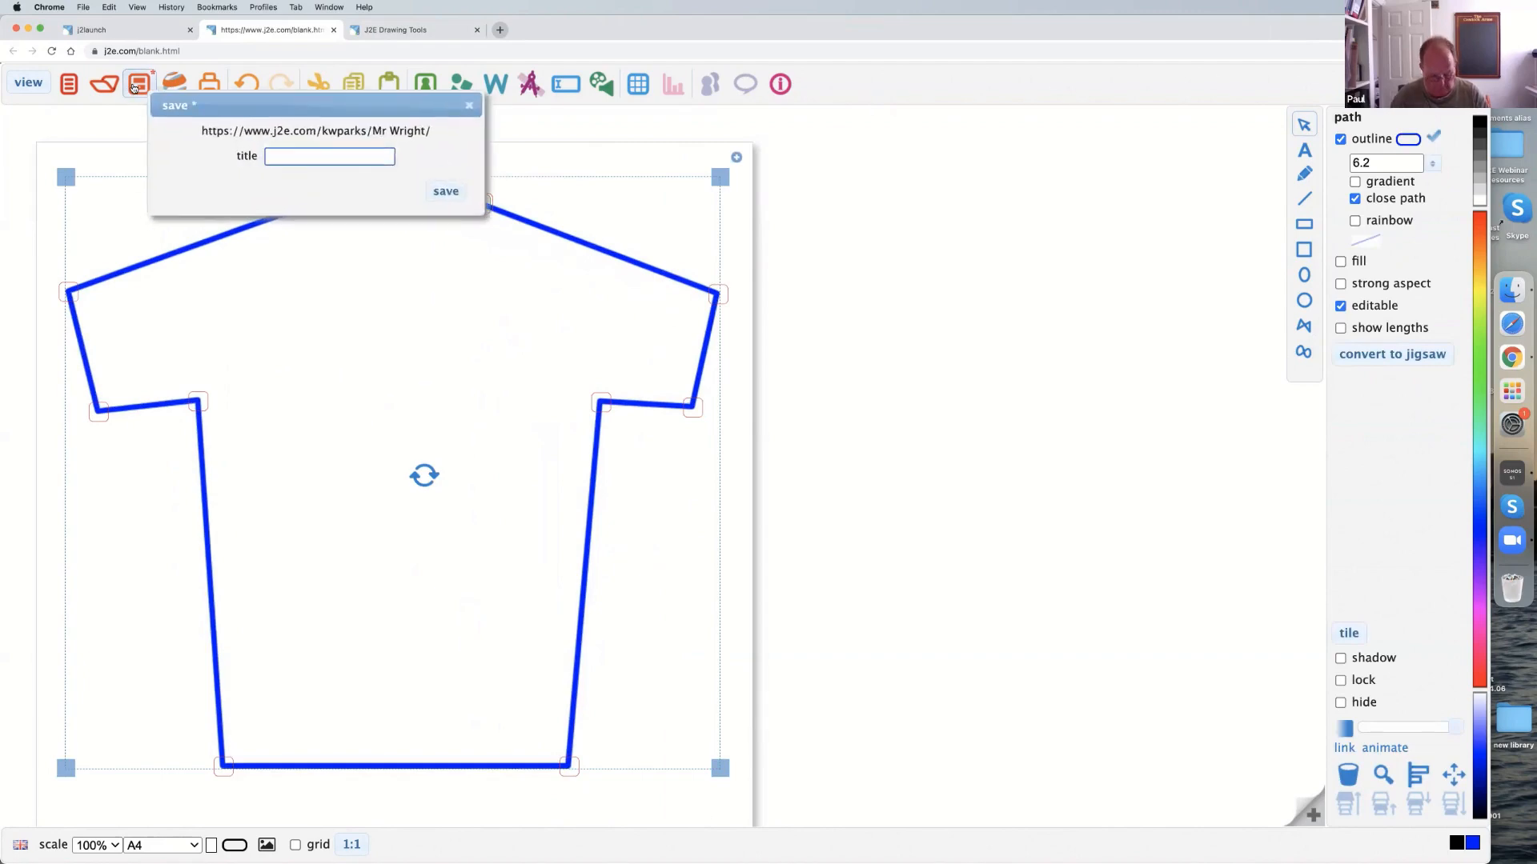
type("vest")
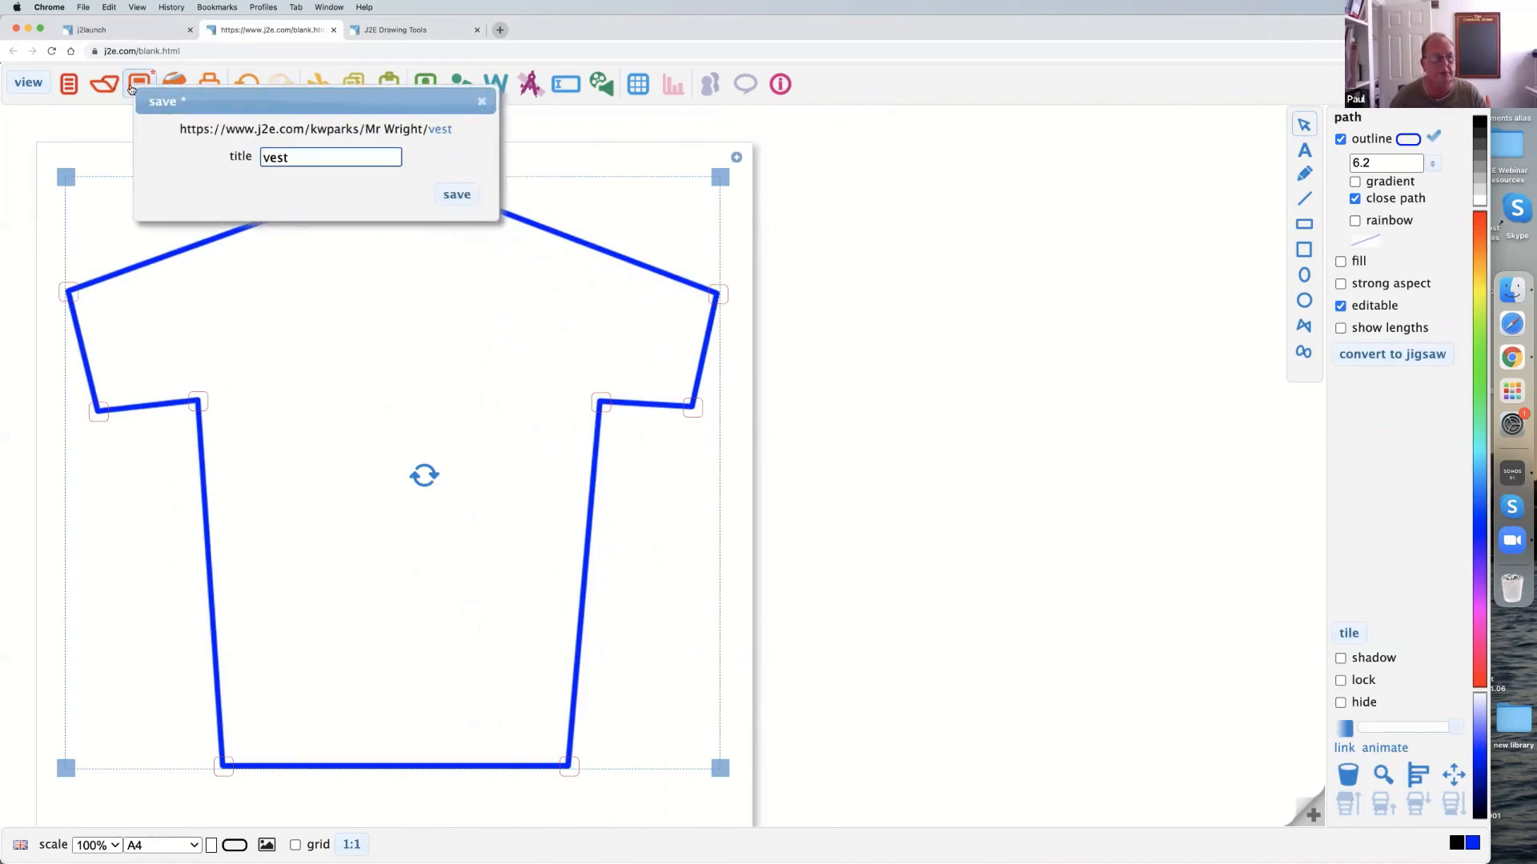
left_click(453, 193)
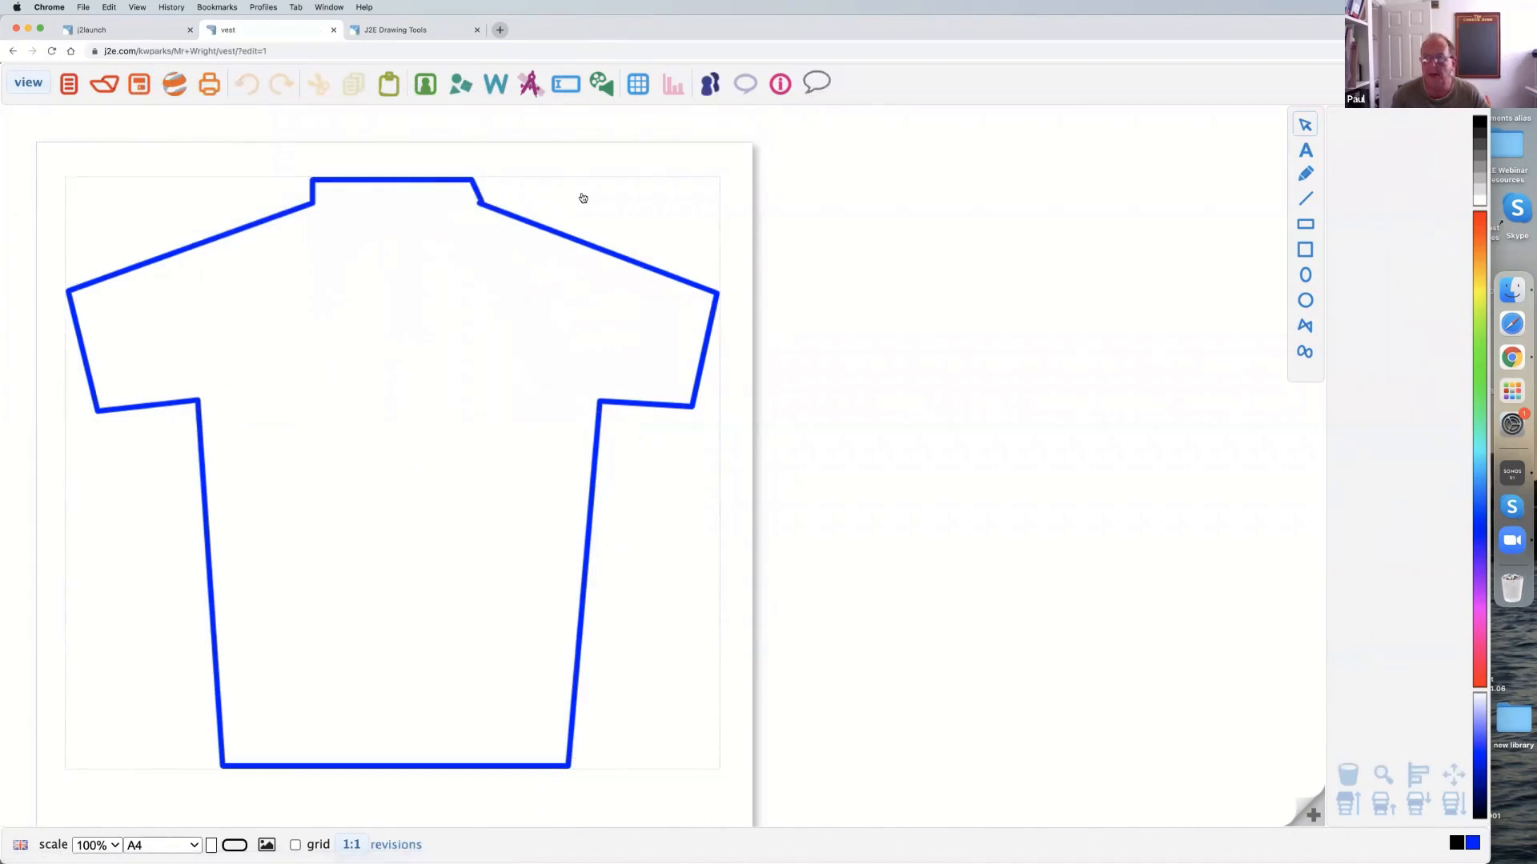
Examine the vest file's sharing options and the list of all classes, and close the sharing settings and the document.
left_click(707, 91)
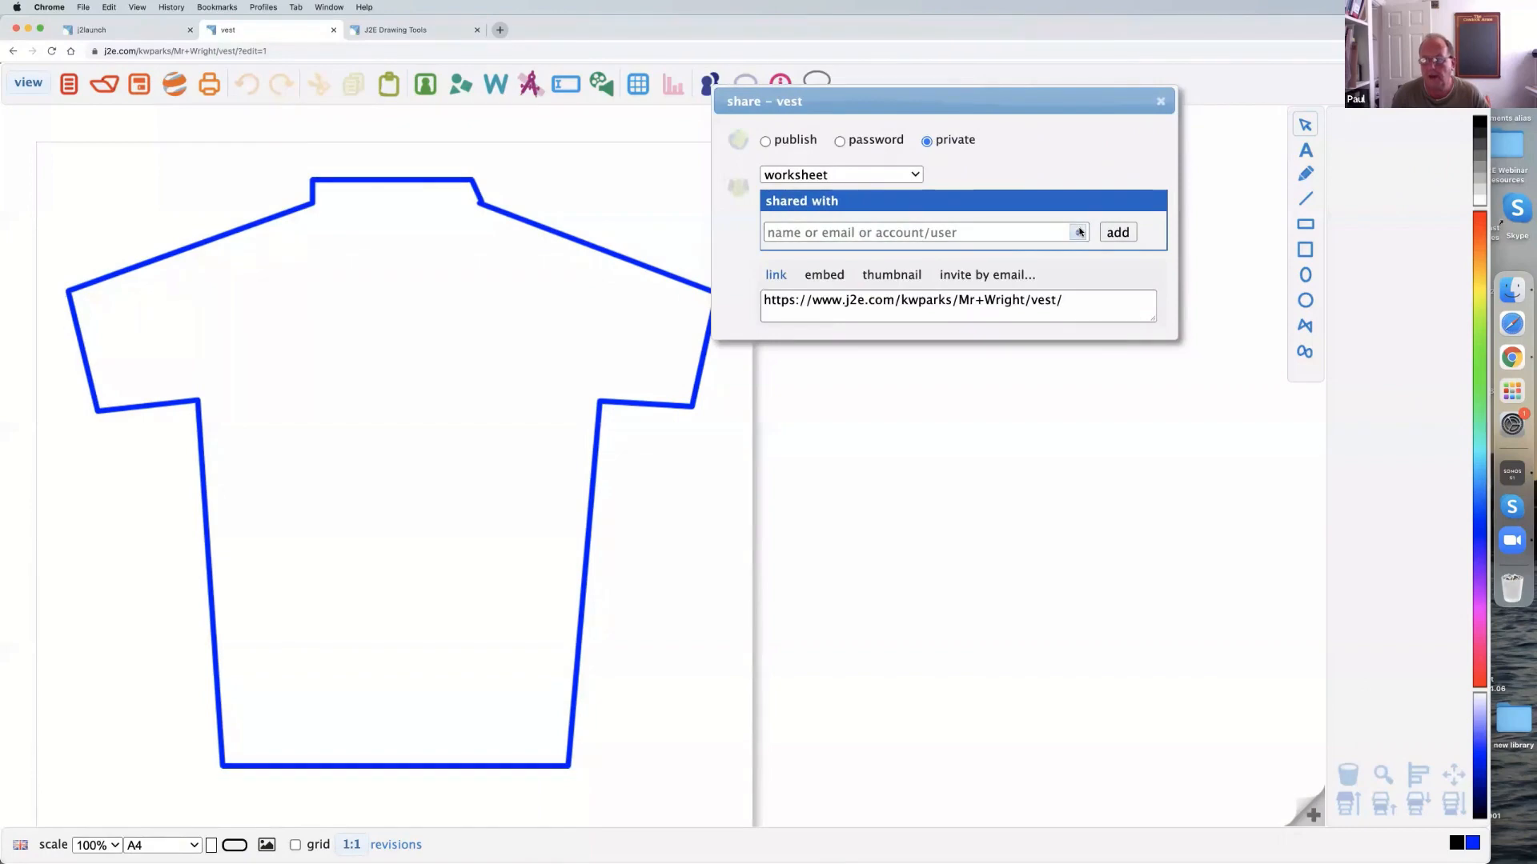
left_click(1078, 232)
mouse_move(1121, 346)
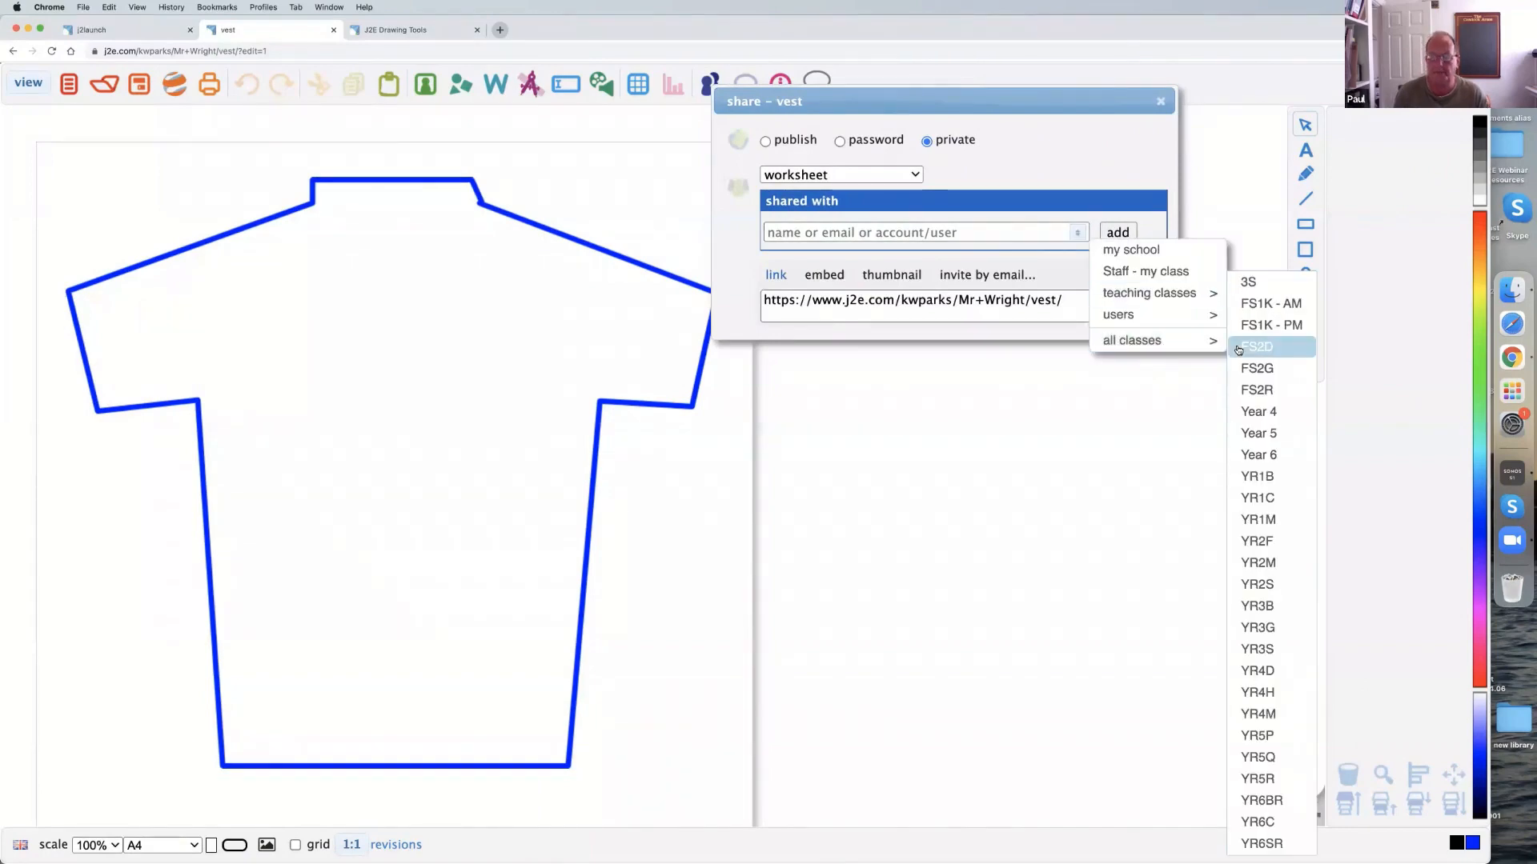
left_click(1160, 101)
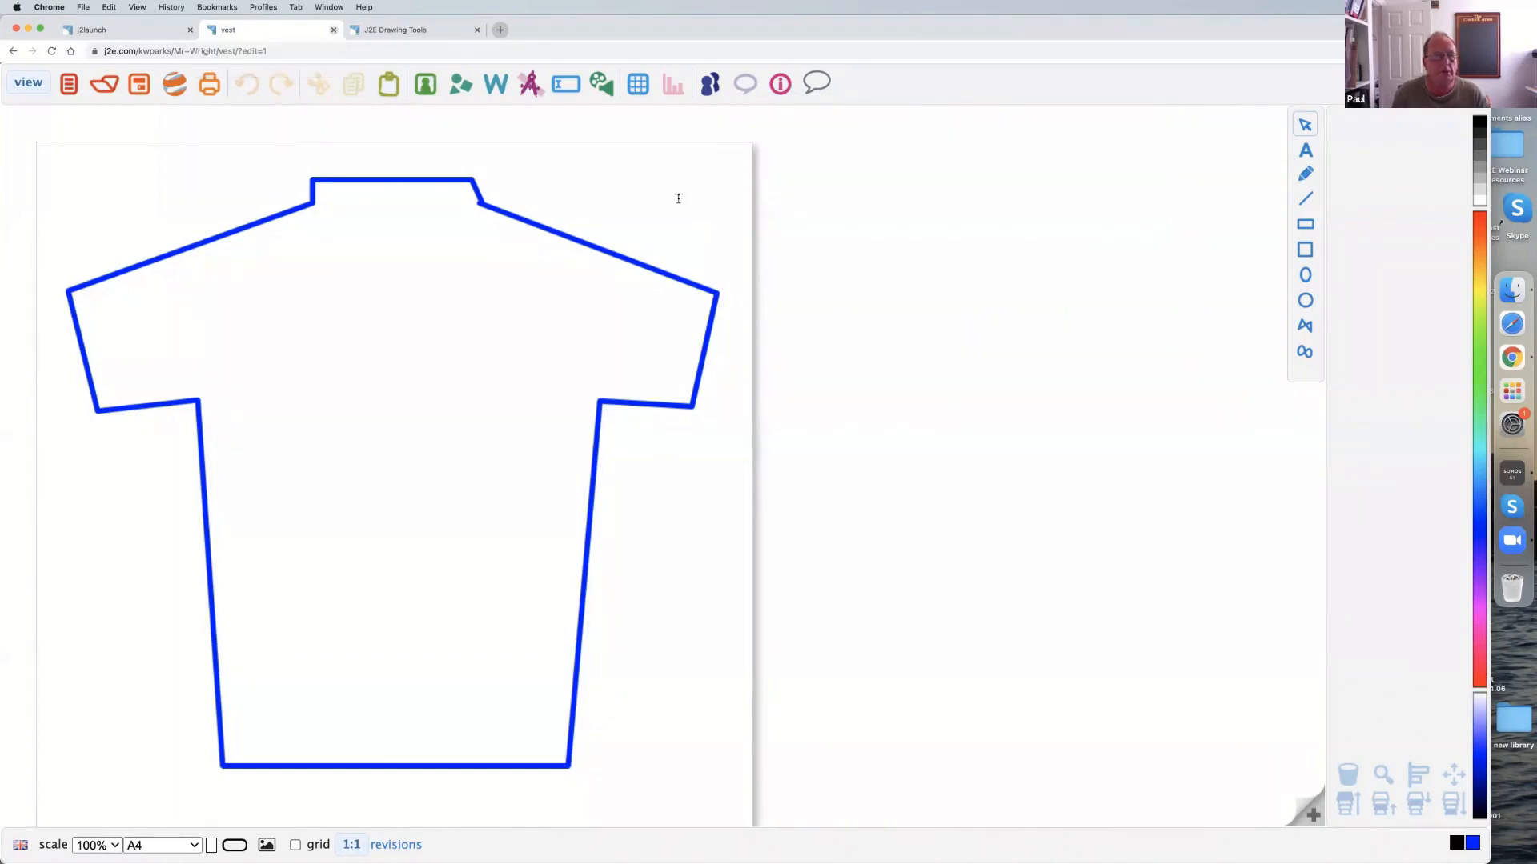
key("super+w")
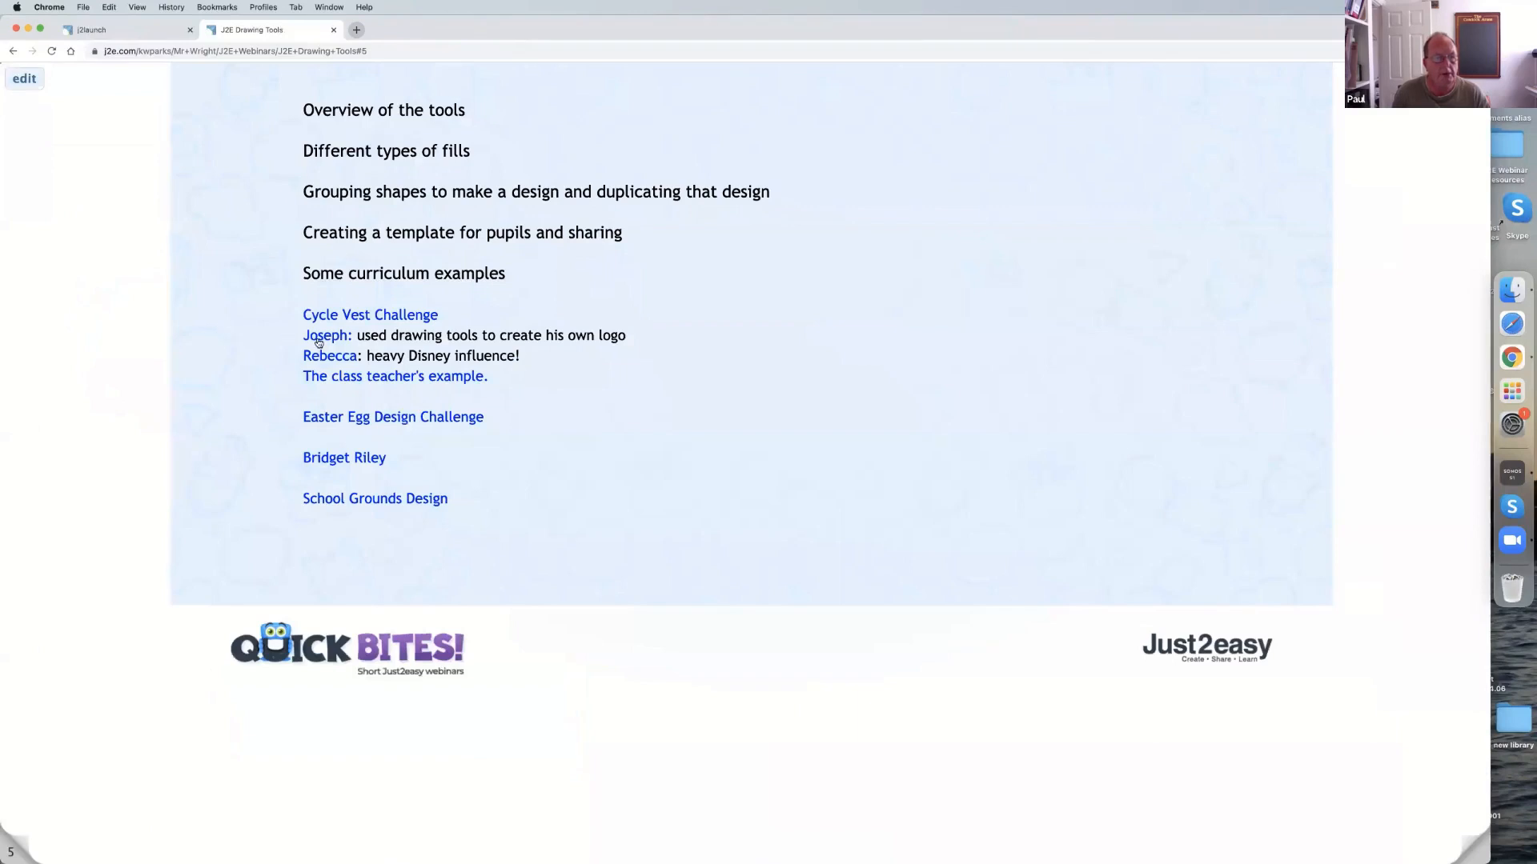
View the two pupils' cycle vest designs and the class teacher's example in turn, closing each one.
left_click(326, 337)
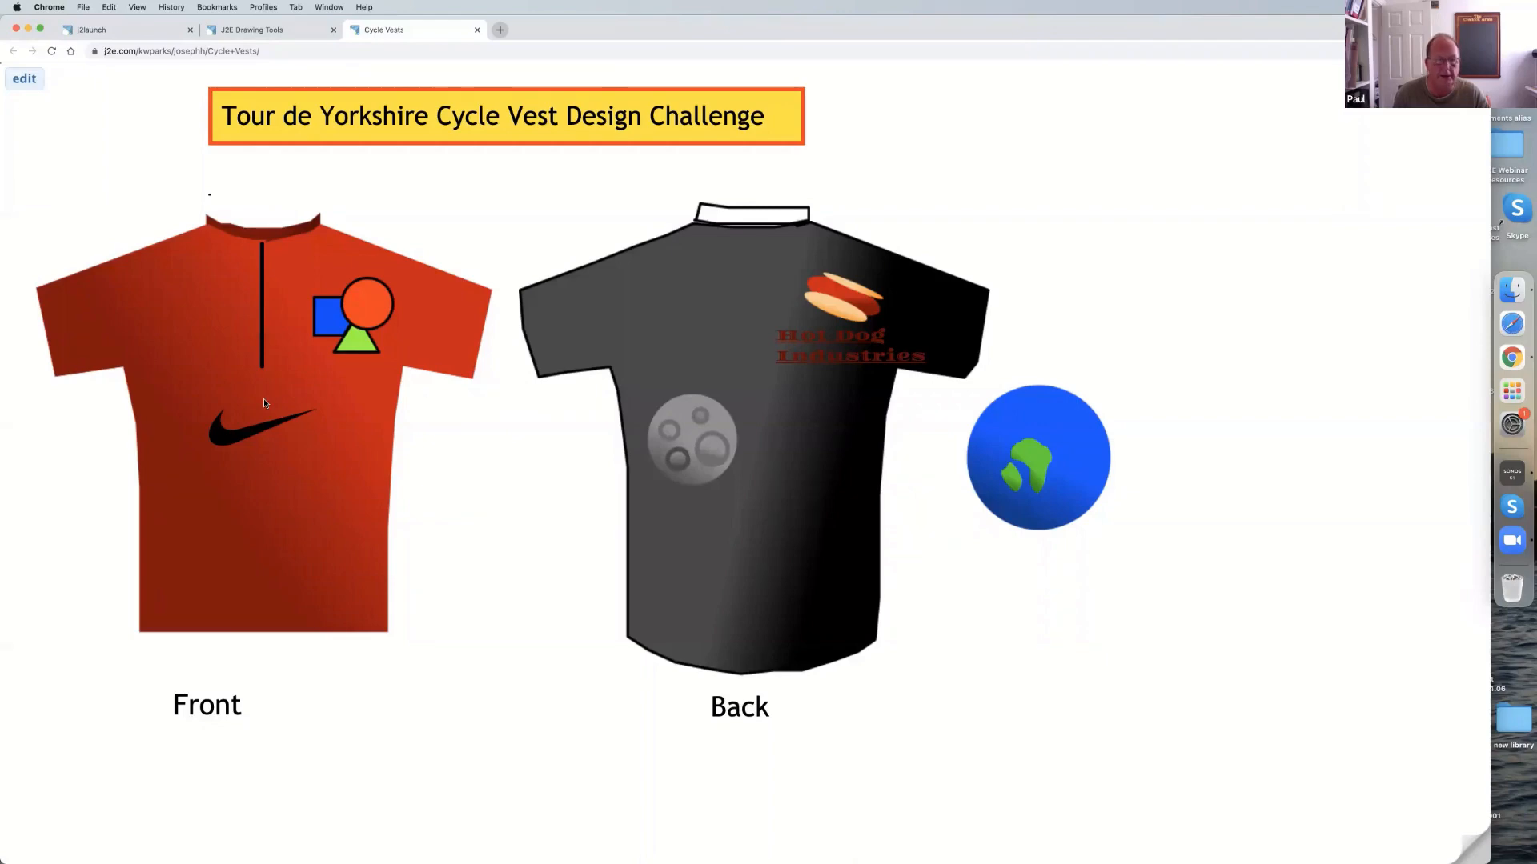
left_click(477, 30)
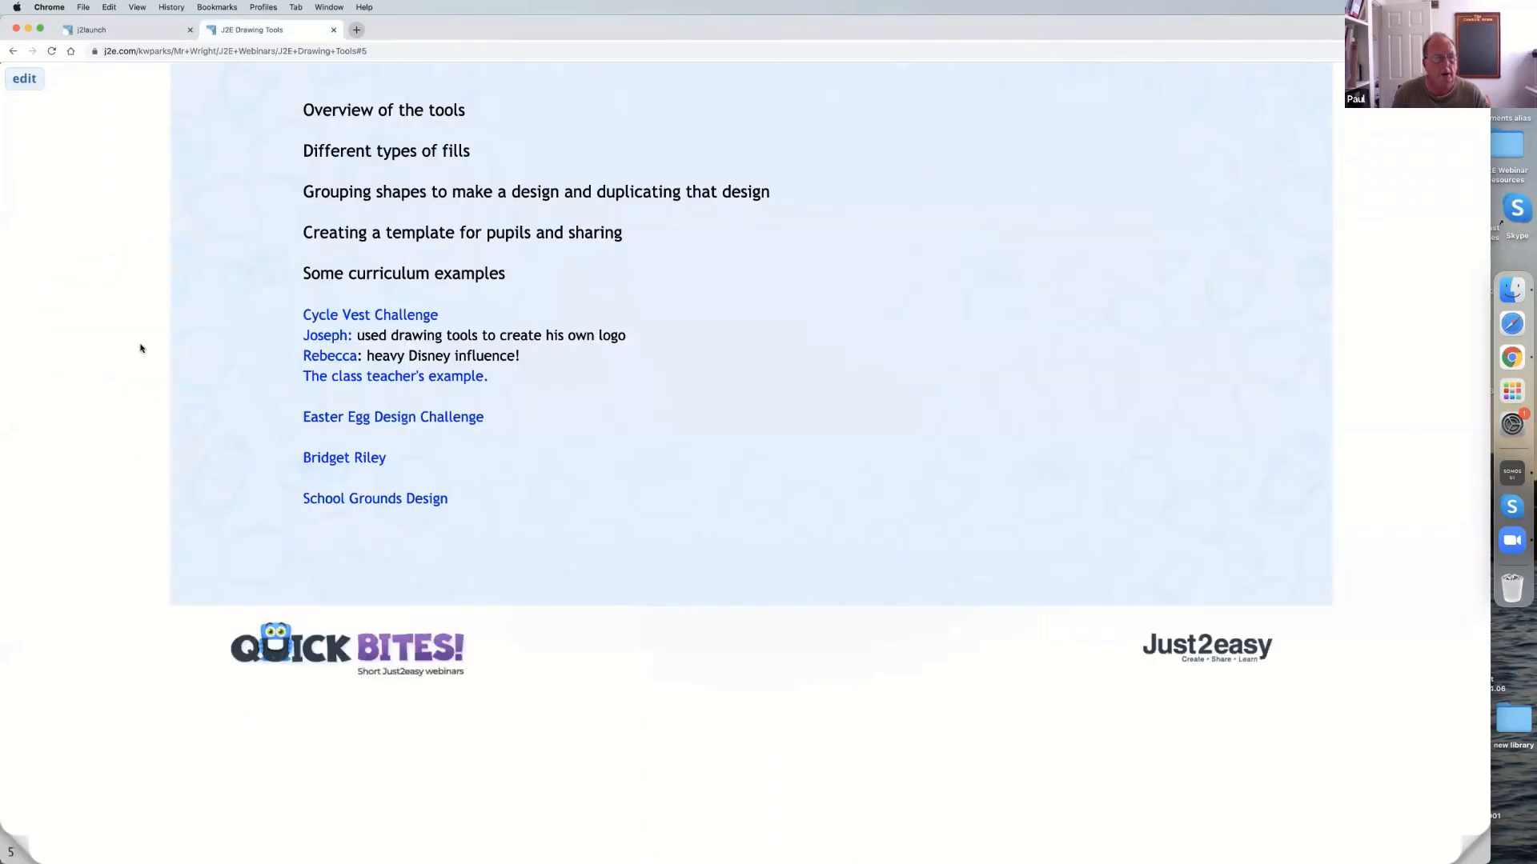
left_click(314, 357)
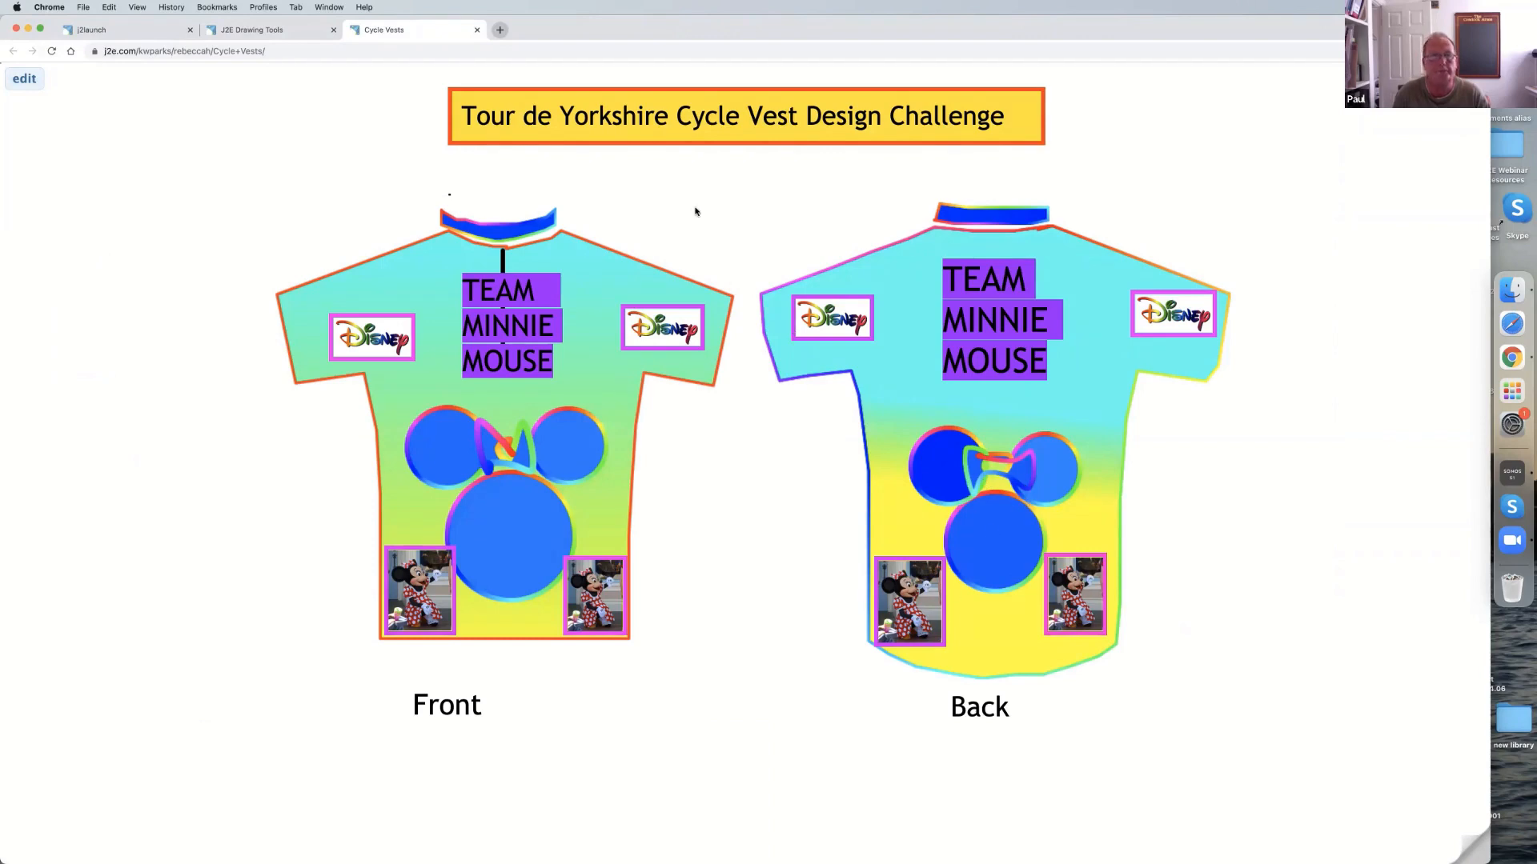
left_click(475, 30)
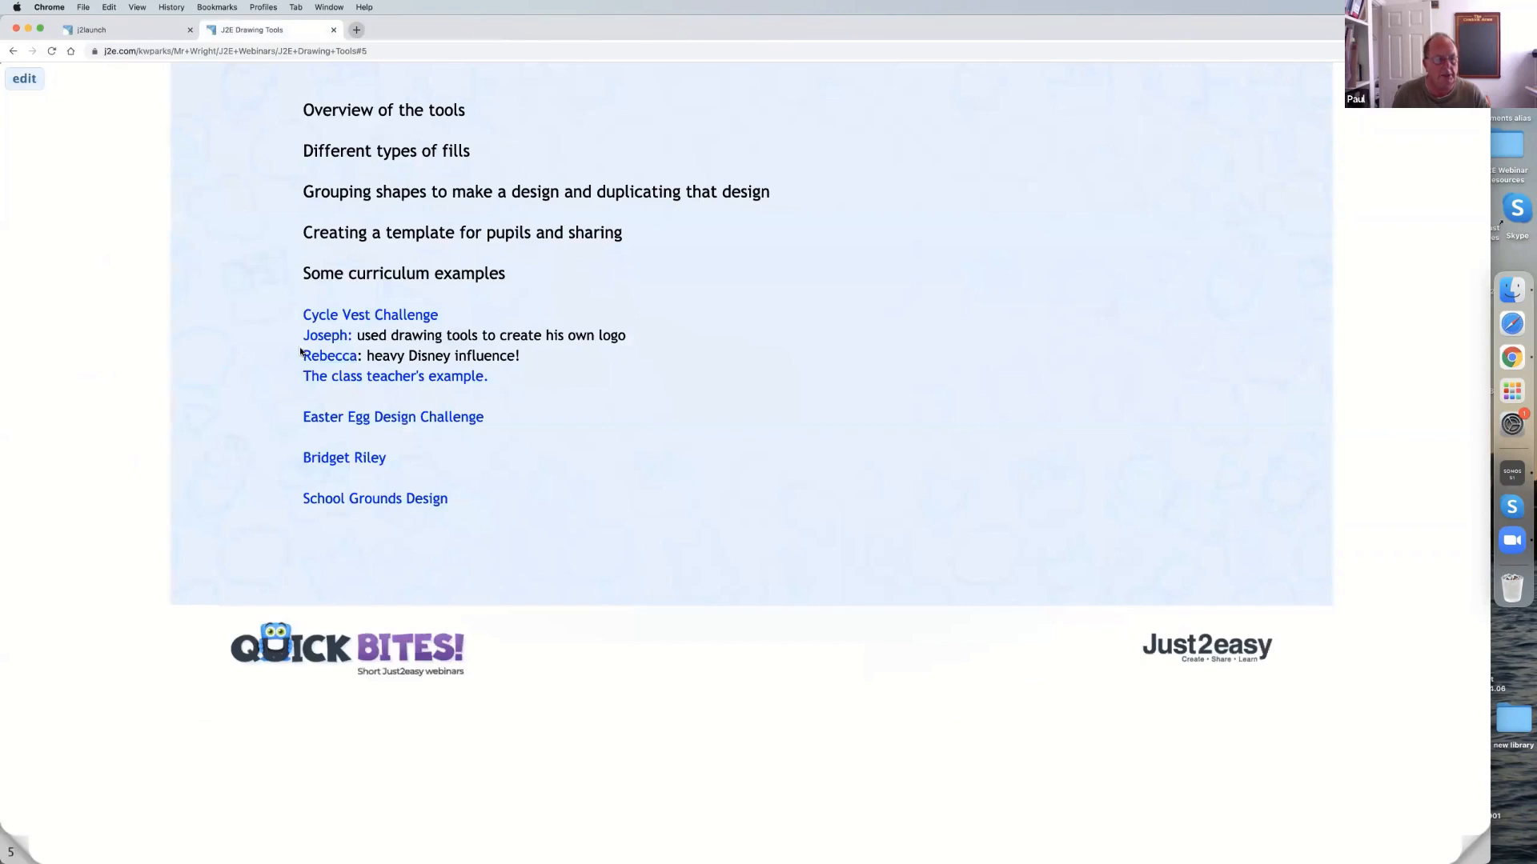
left_click(319, 377)
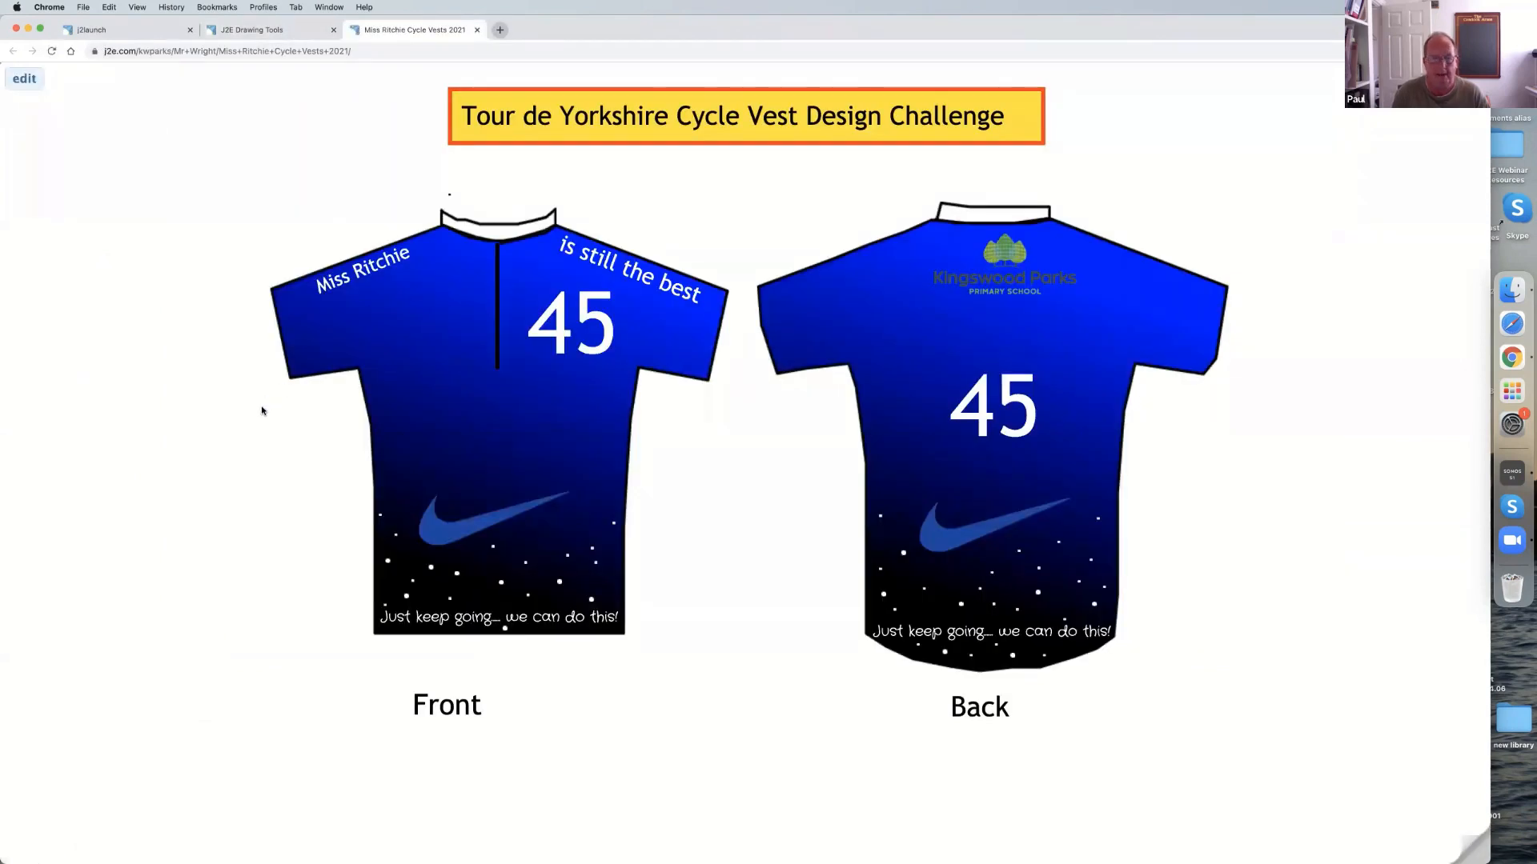
left_click(477, 30)
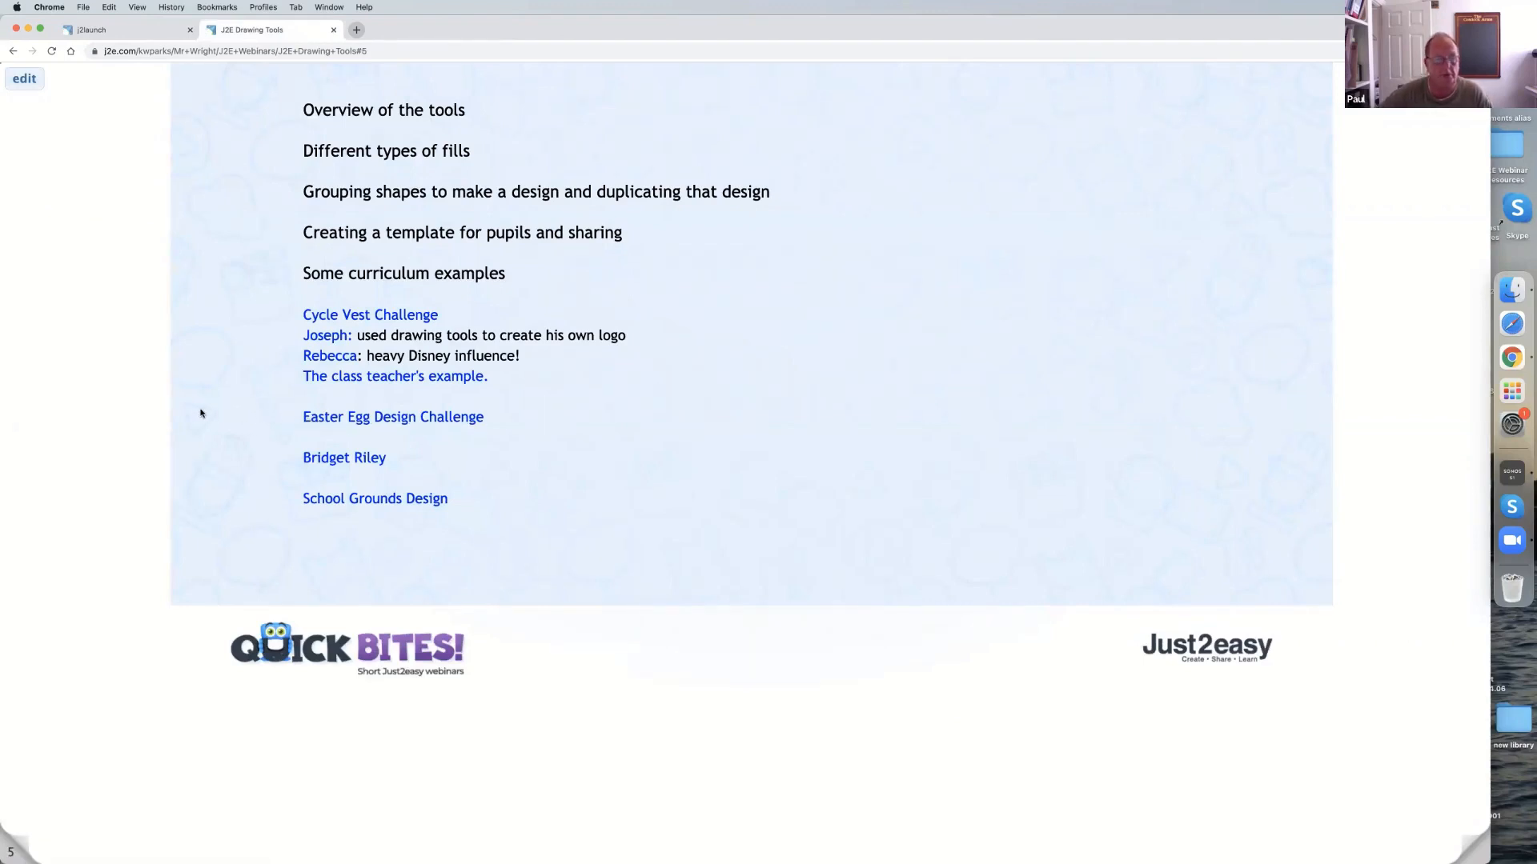
Look over the whole Easter Egg Design Challenge example, including the egg's lower part, and close it.
left_click(322, 418)
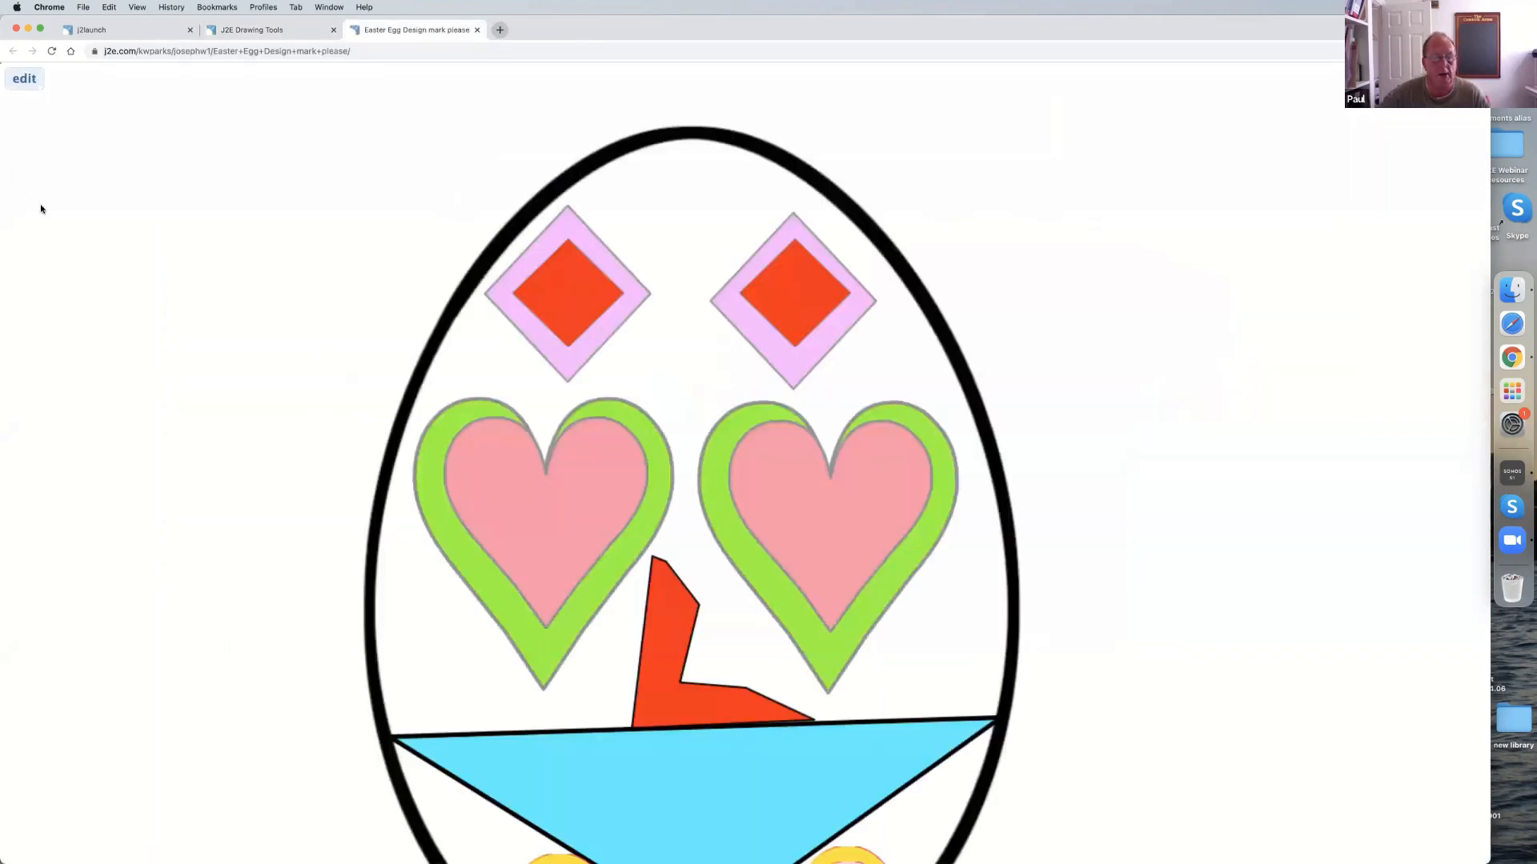
scroll(40, 209, "down", 2)
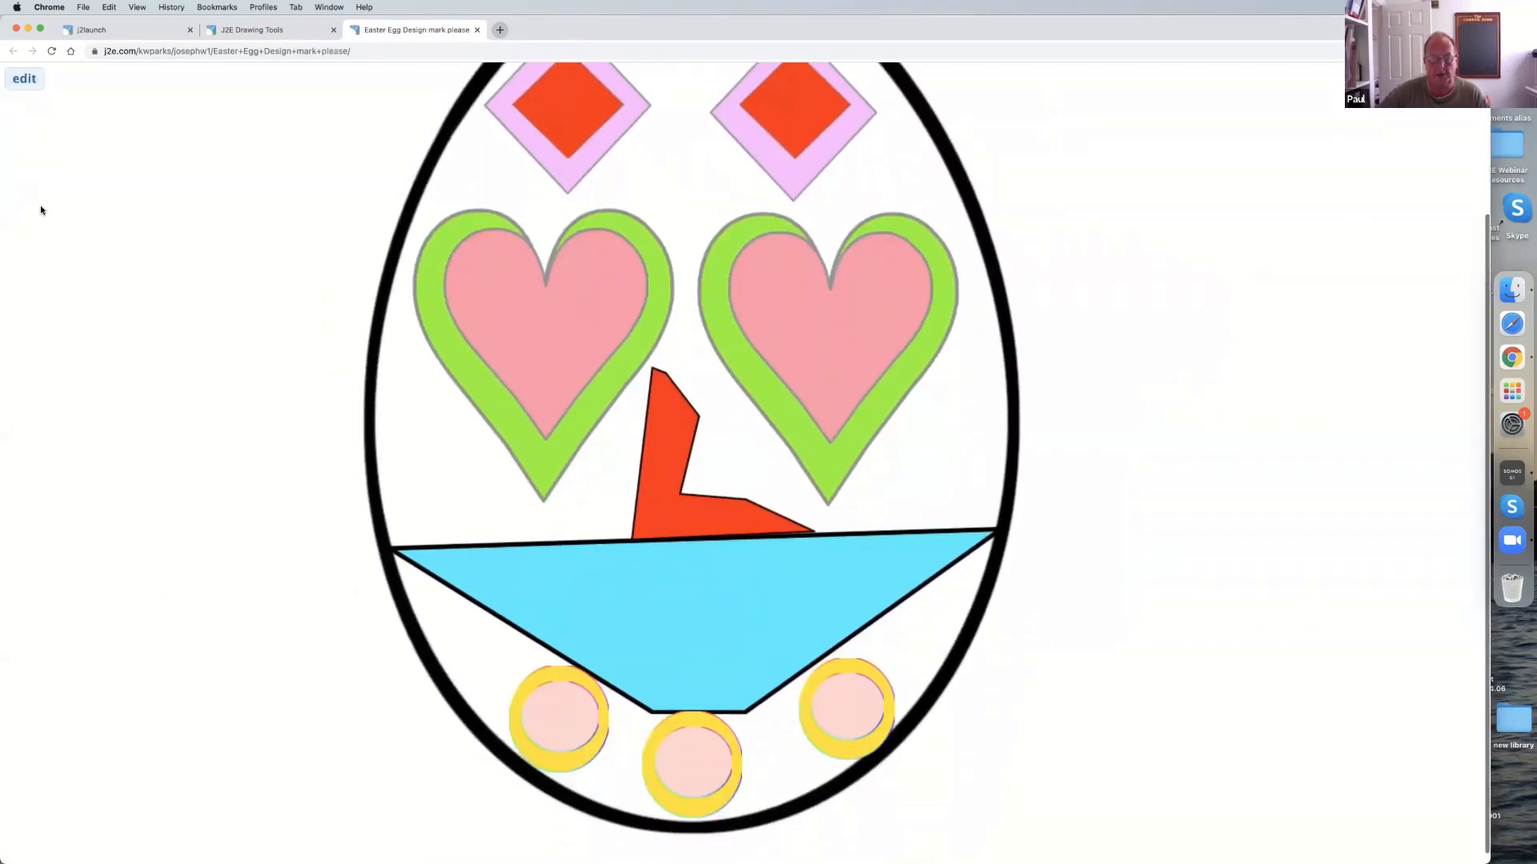
scroll(42, 210, "down", 3)
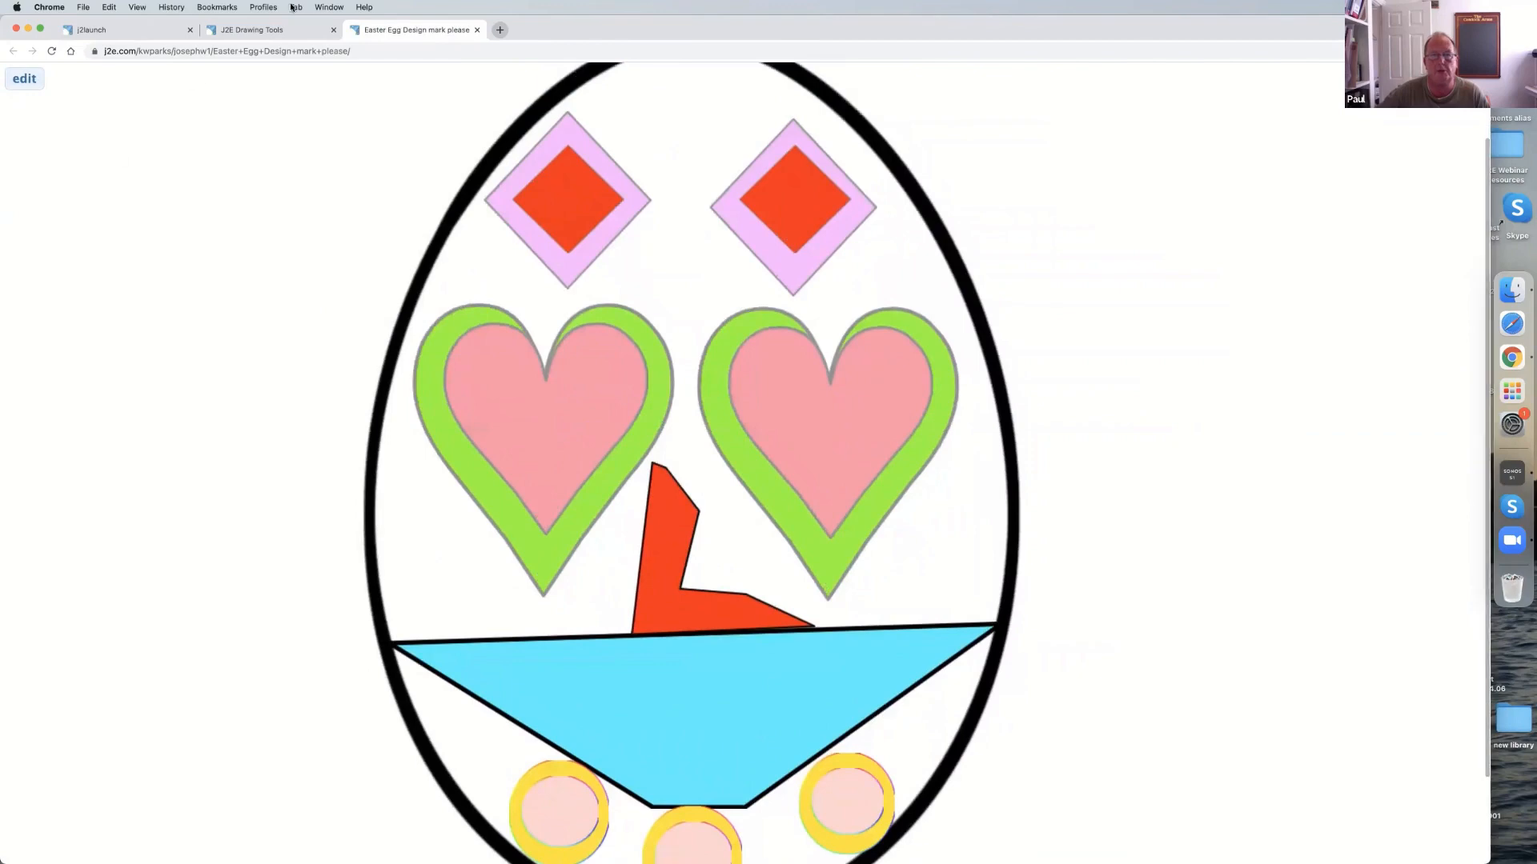
left_click(477, 31)
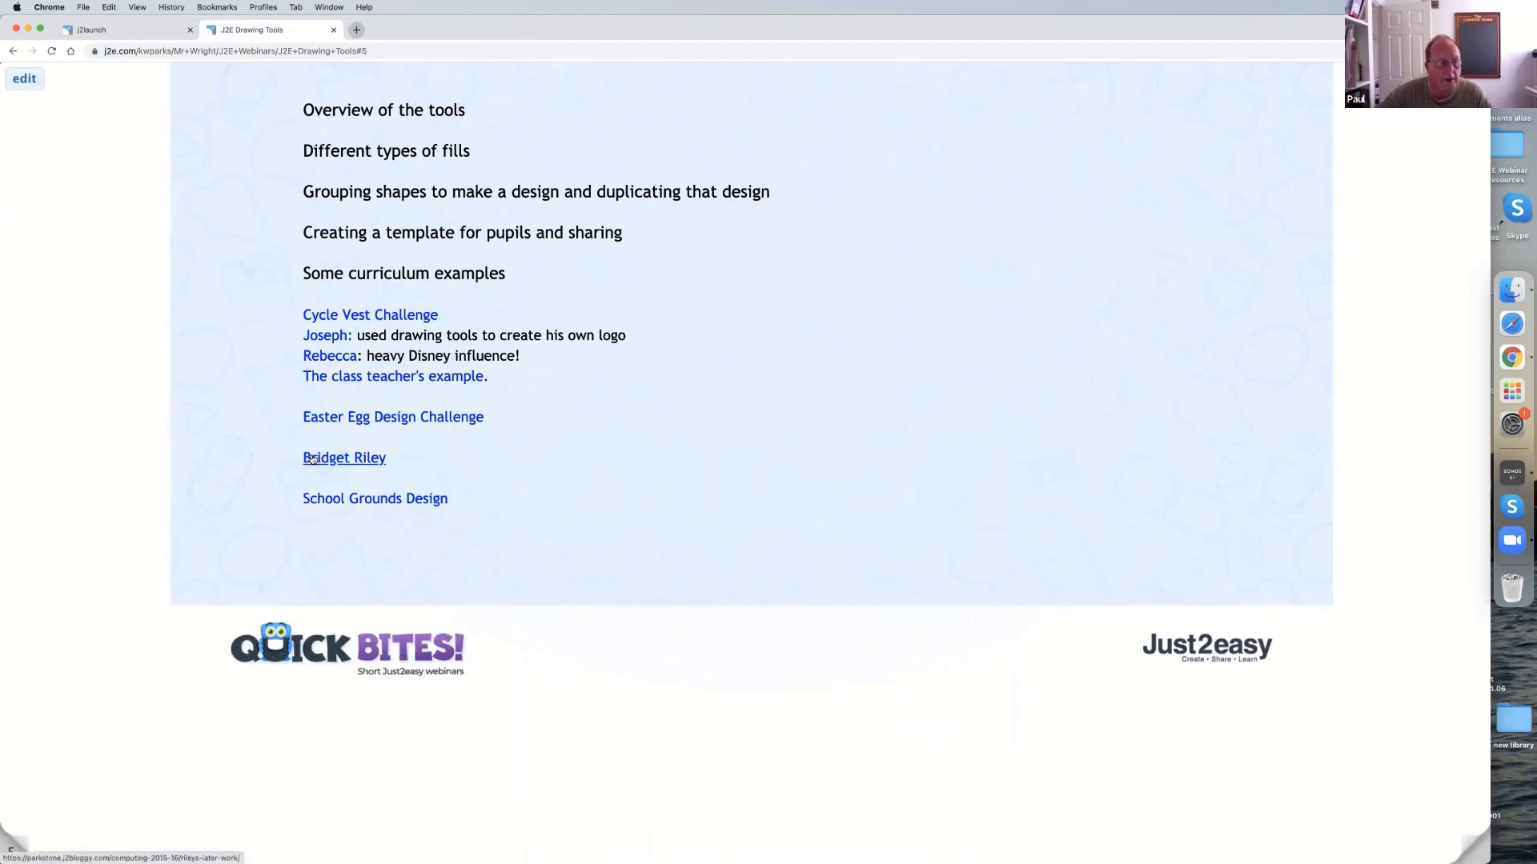
Open the Bridget Riley example, read its artwork samples and task instructions, and close the page.
left_click(313, 458)
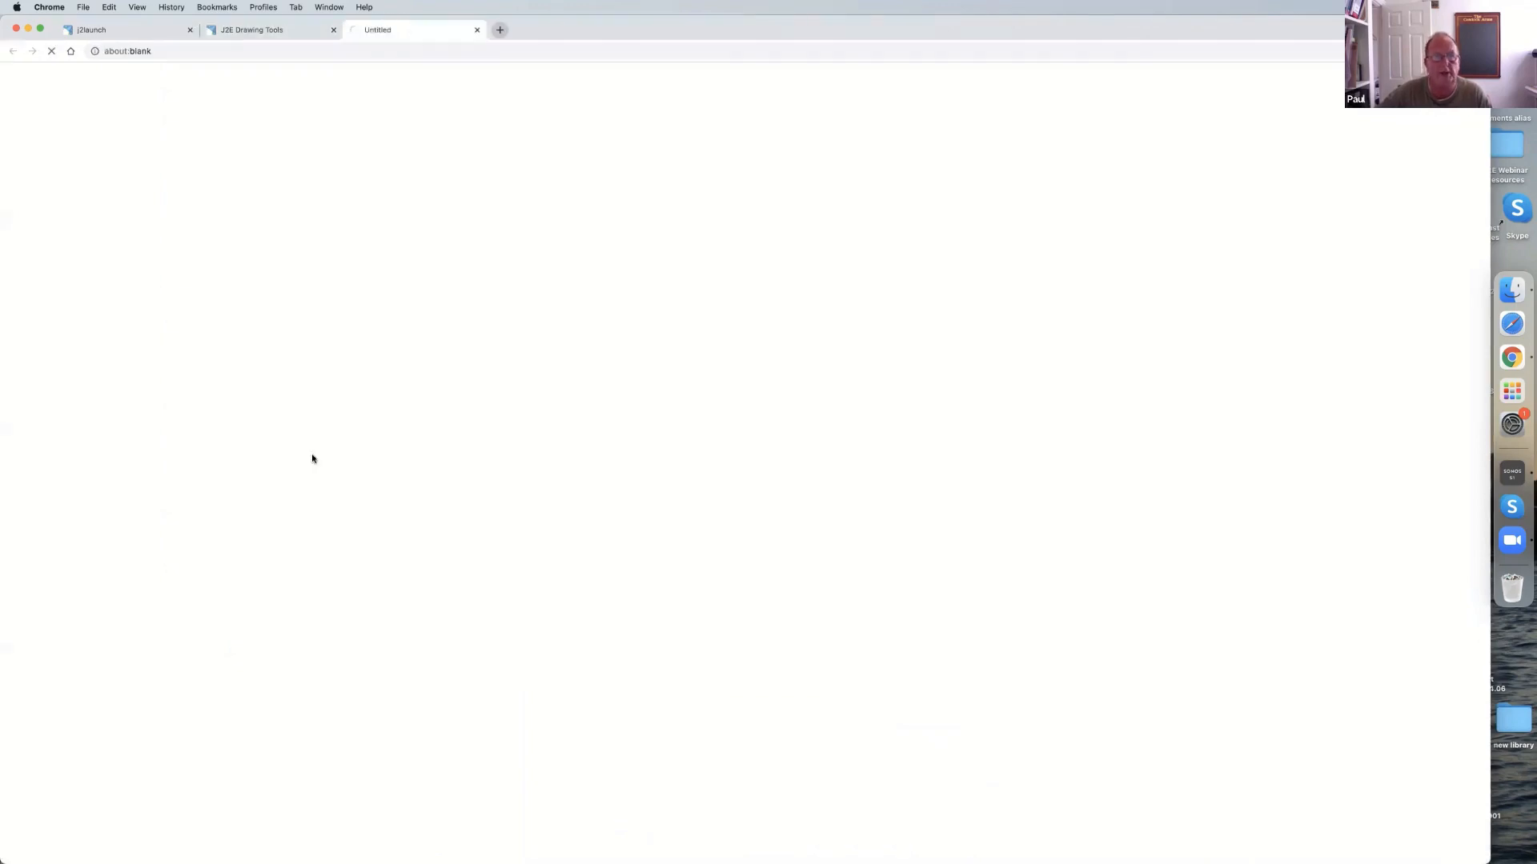
scroll(270, 284, "down", 1)
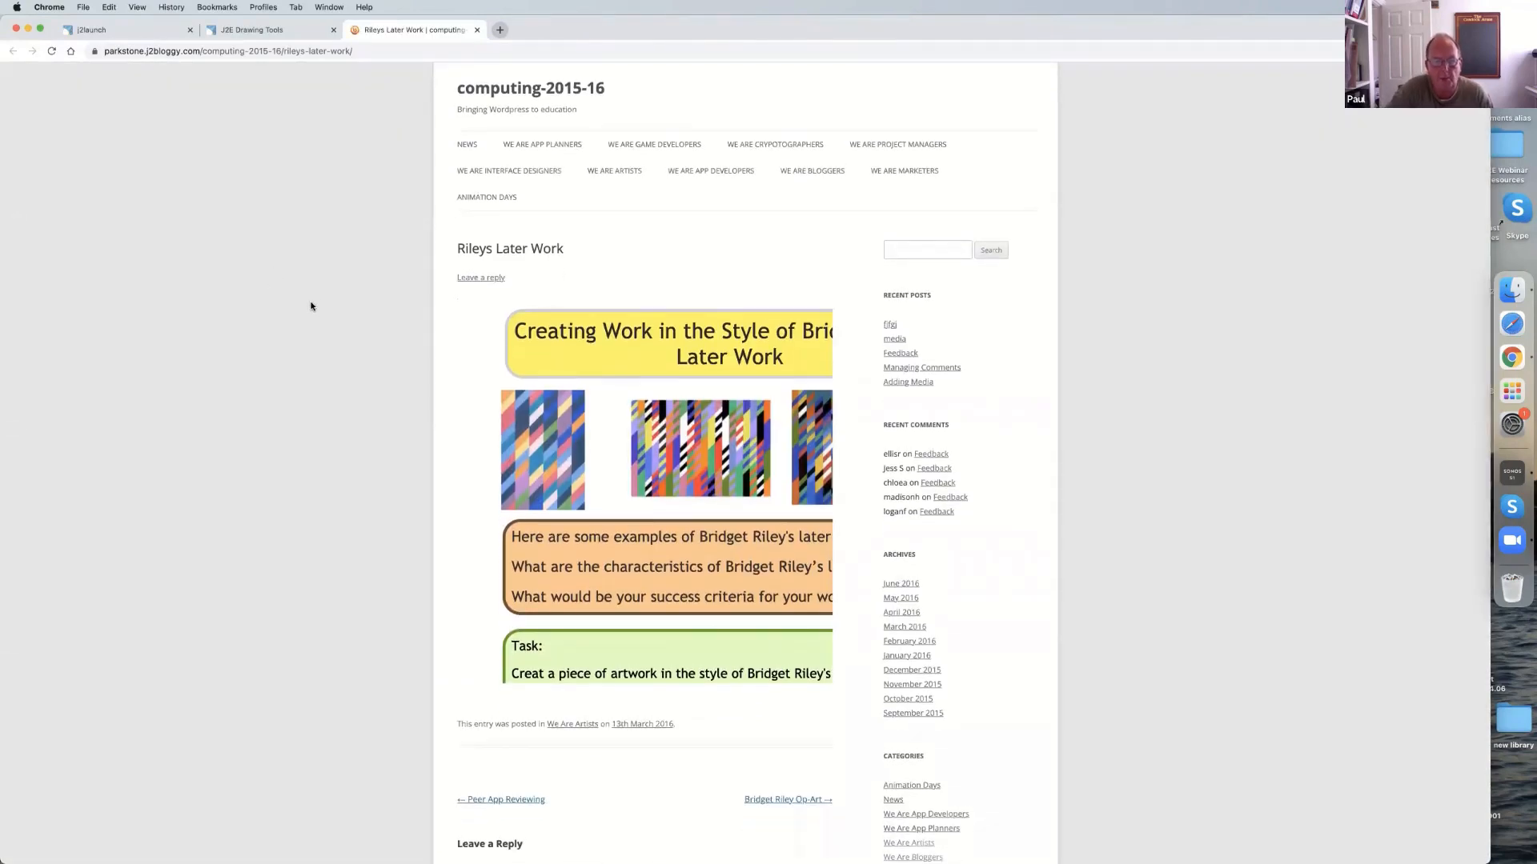
scroll(313, 336, "down", 1)
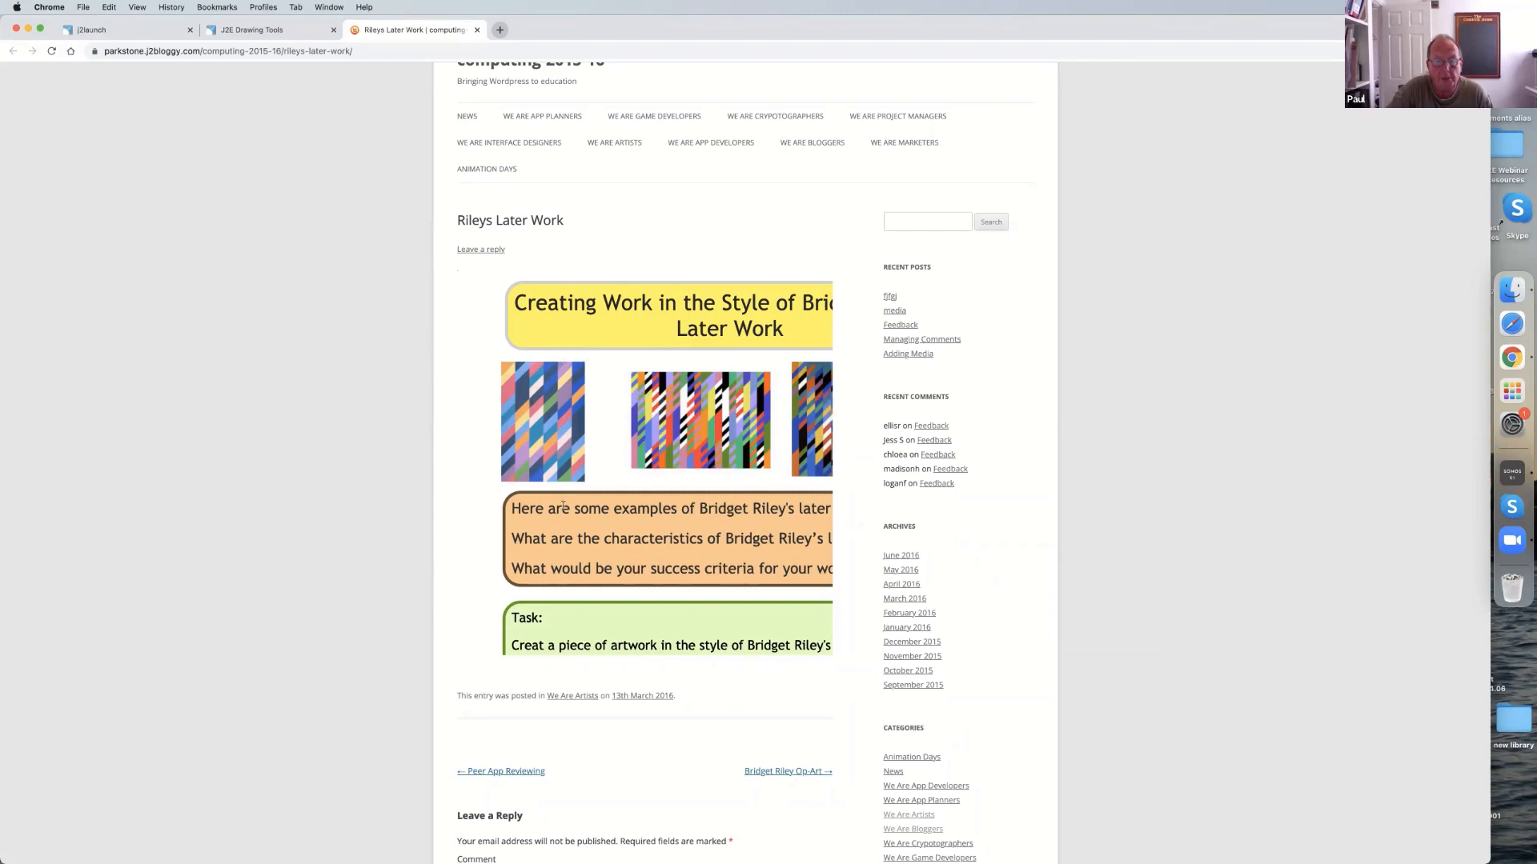
scroll(546, 430, "down", 5)
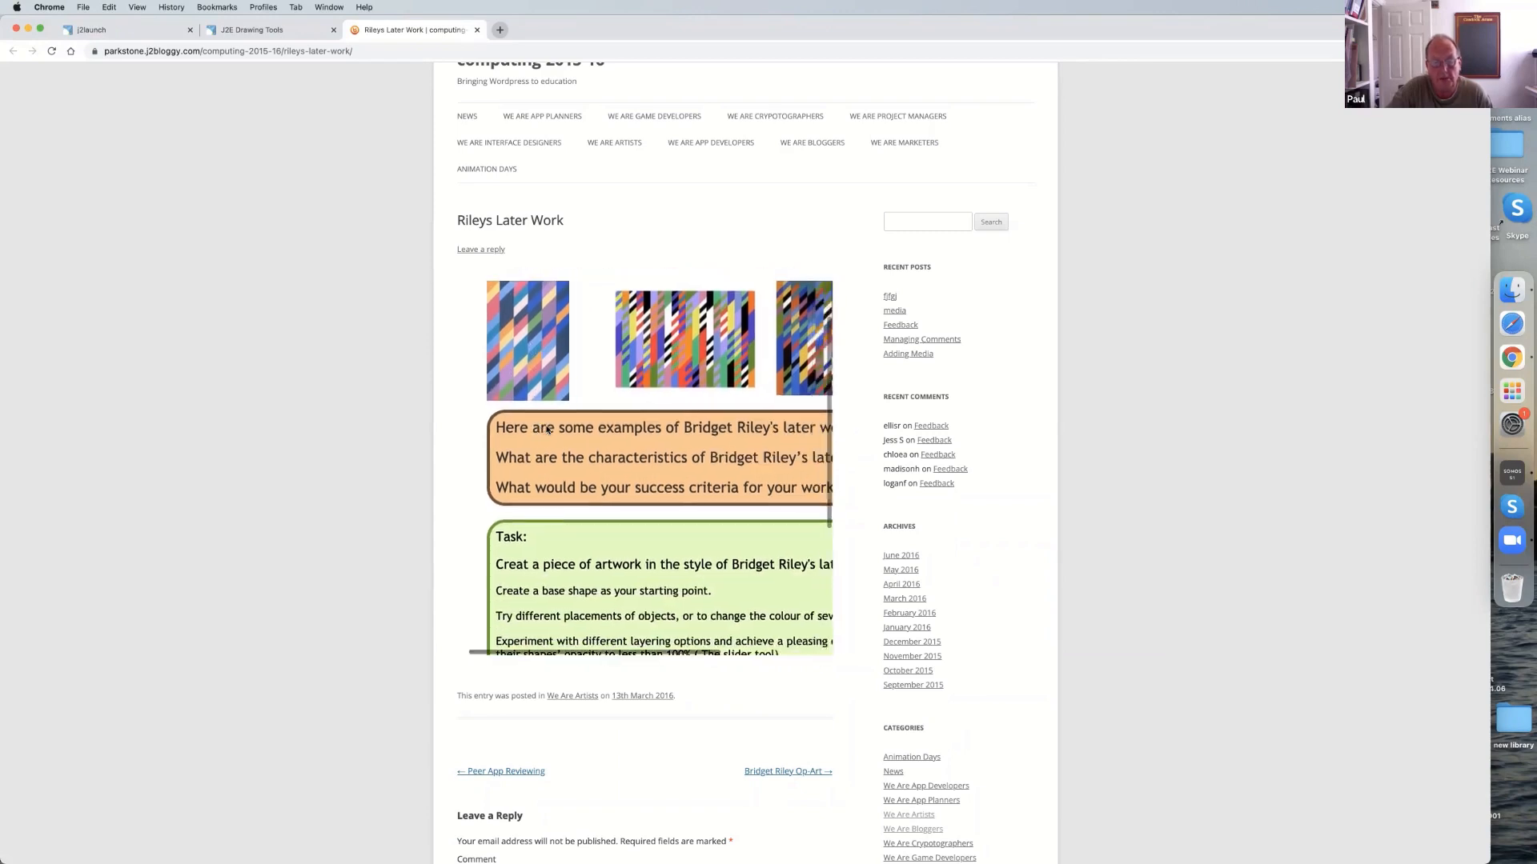
scroll(546, 429, "down", 3)
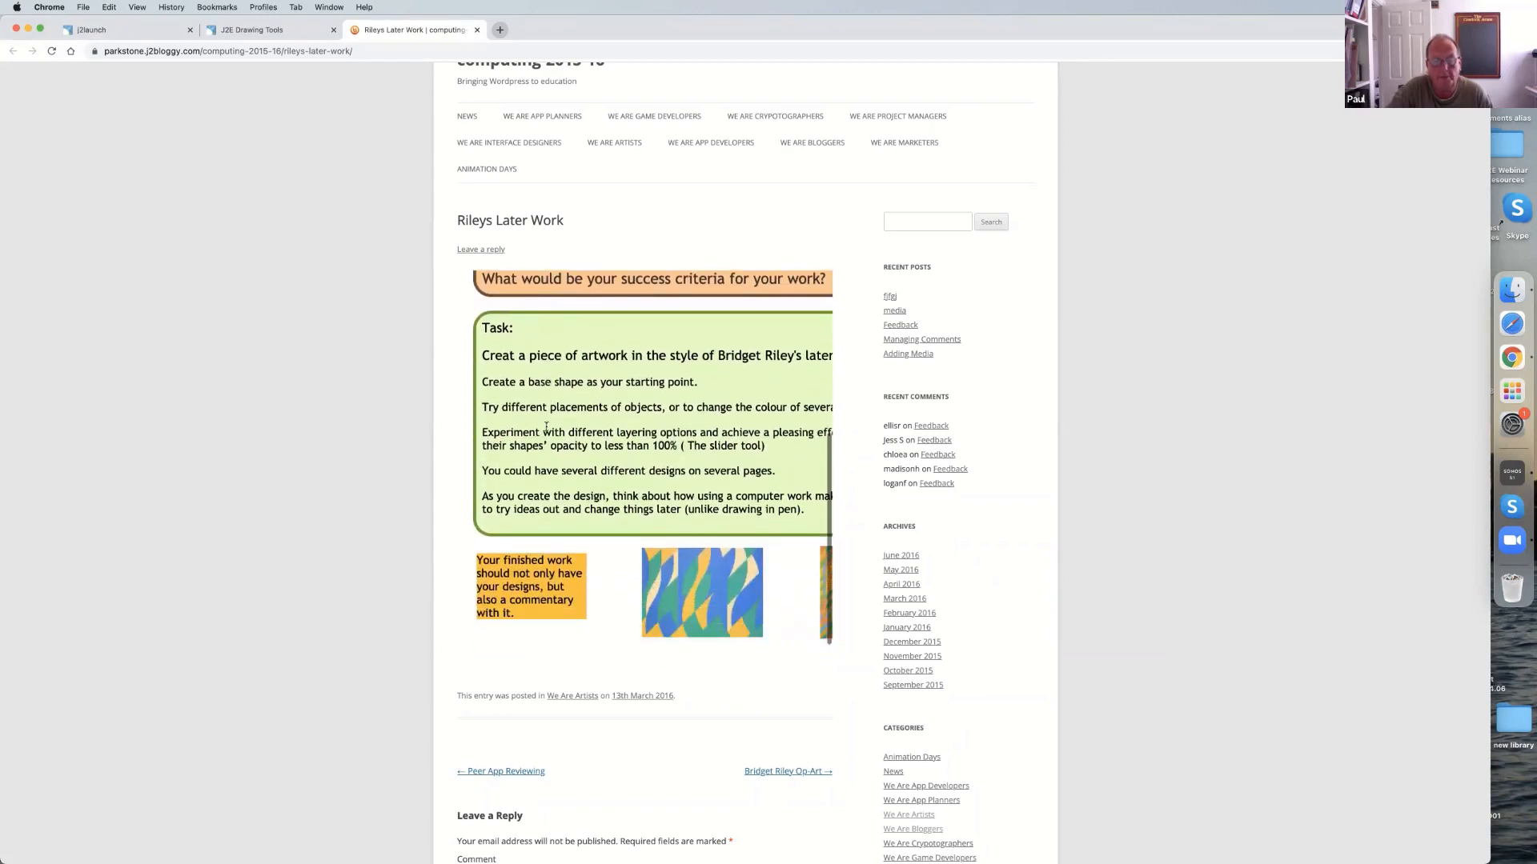
scroll(539, 398, "down", 5)
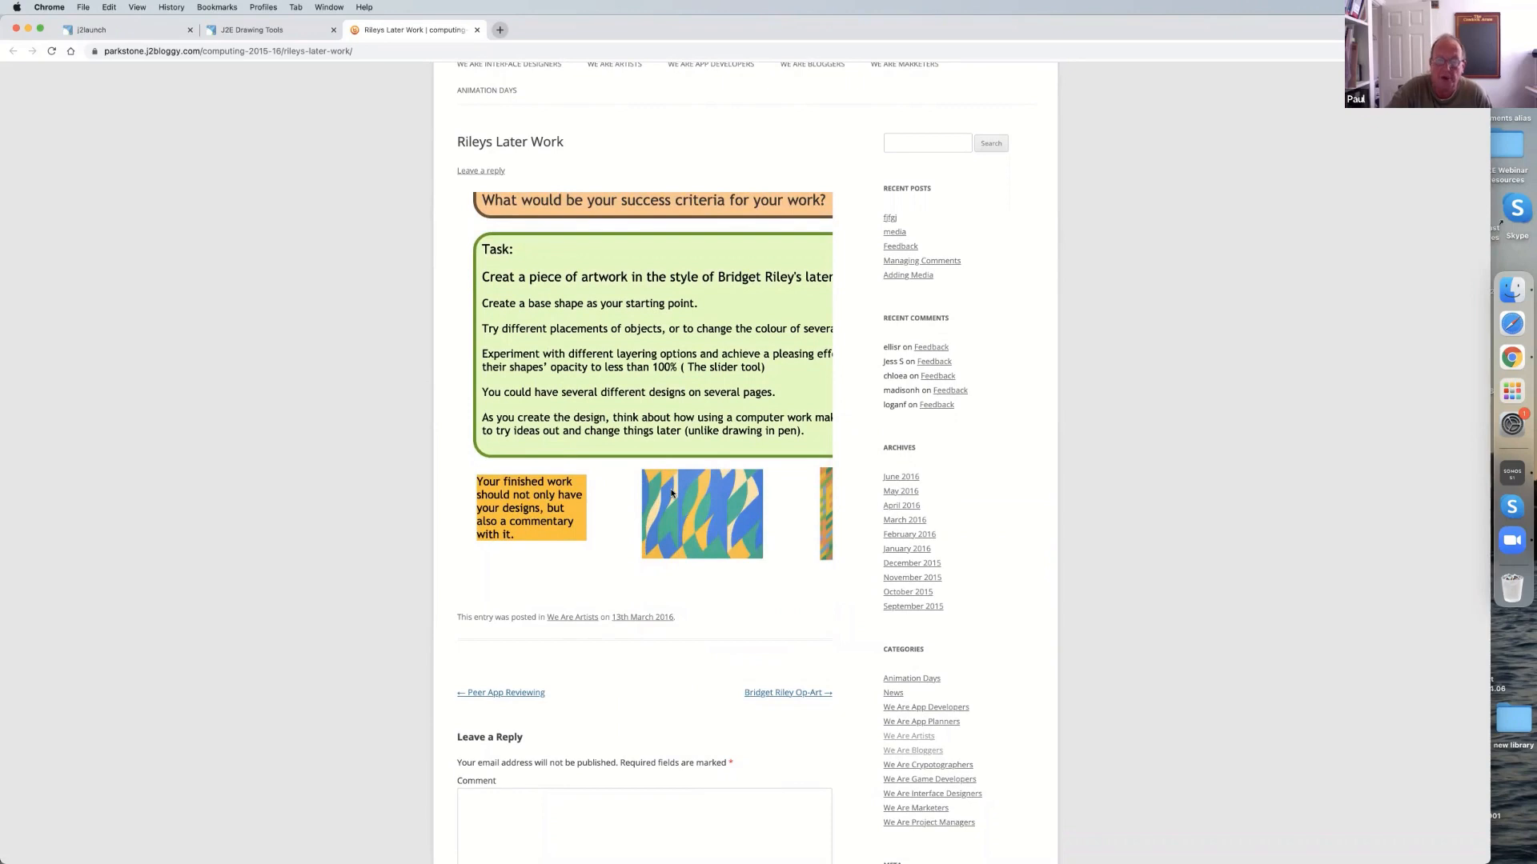
left_click(477, 30)
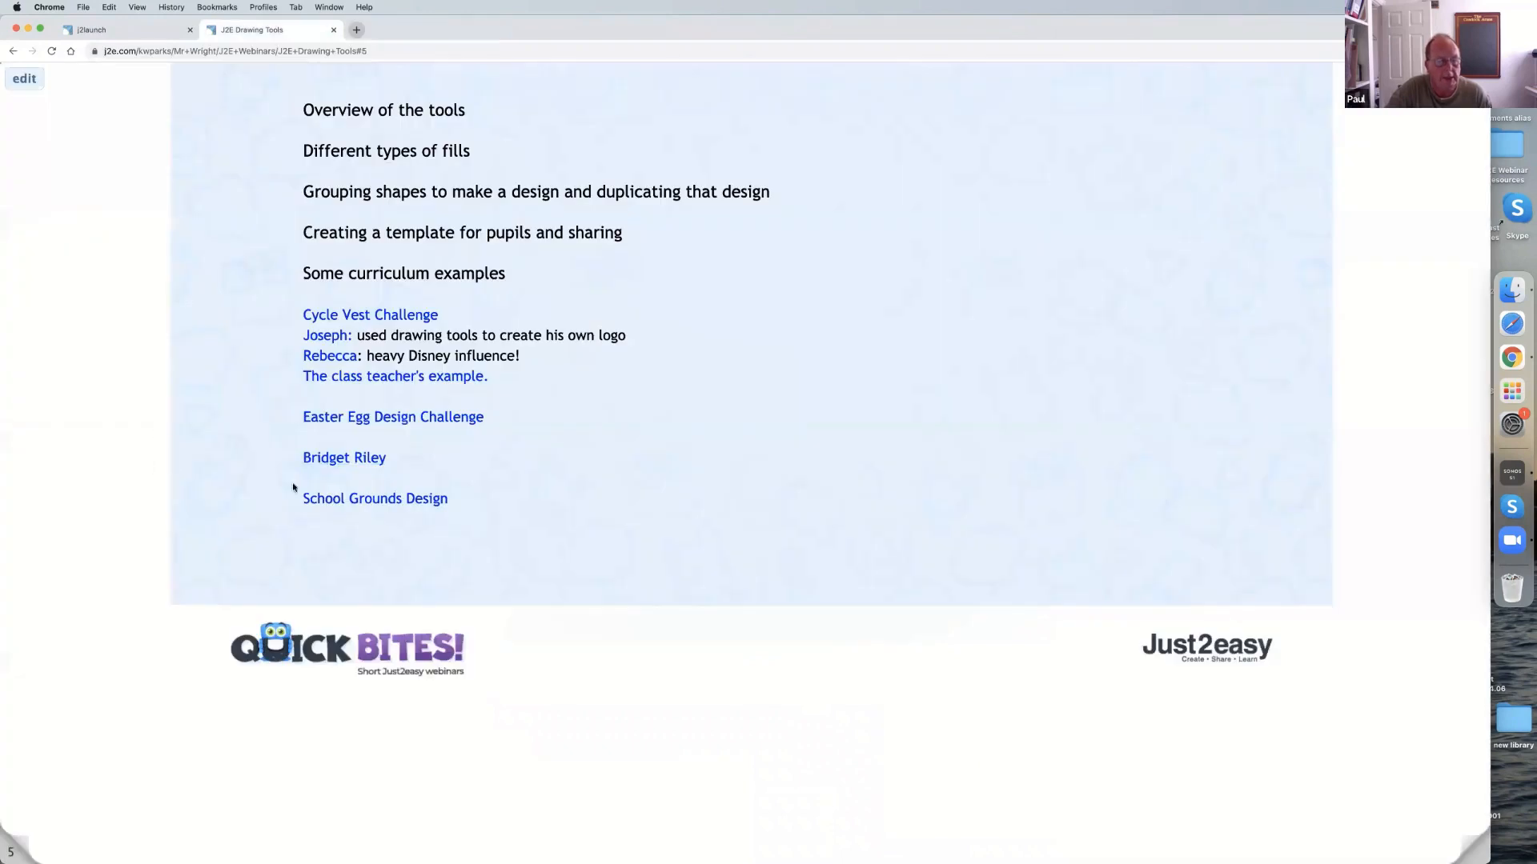
Open the School Grounds Design example for editing and adjust the path points along the yellow Wildlife Area's upper edge.
left_click(371, 502)
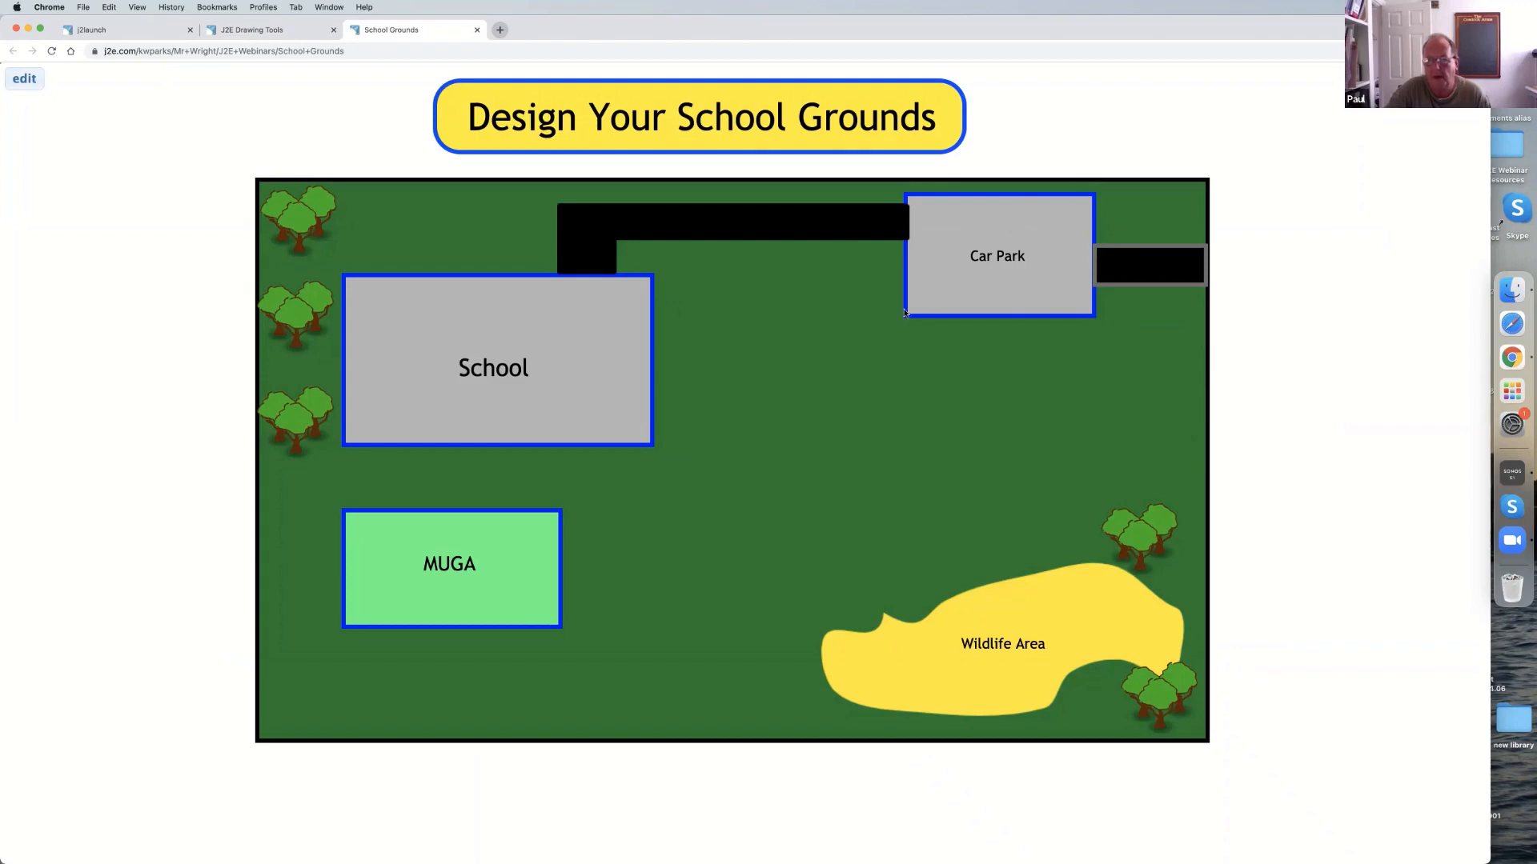
left_click(24, 78)
left_click(765, 704)
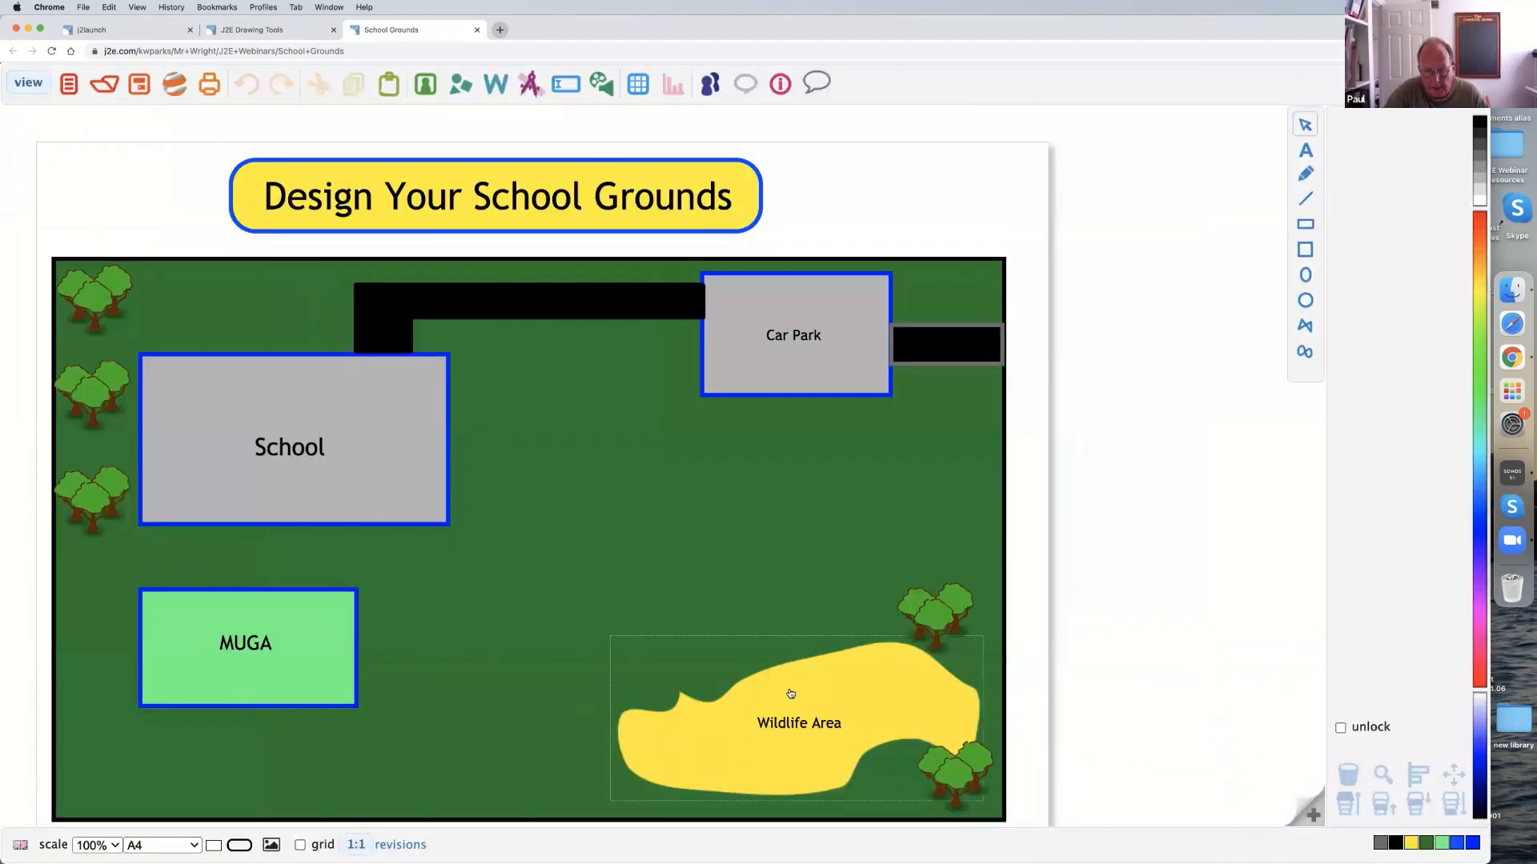
left_click(742, 684)
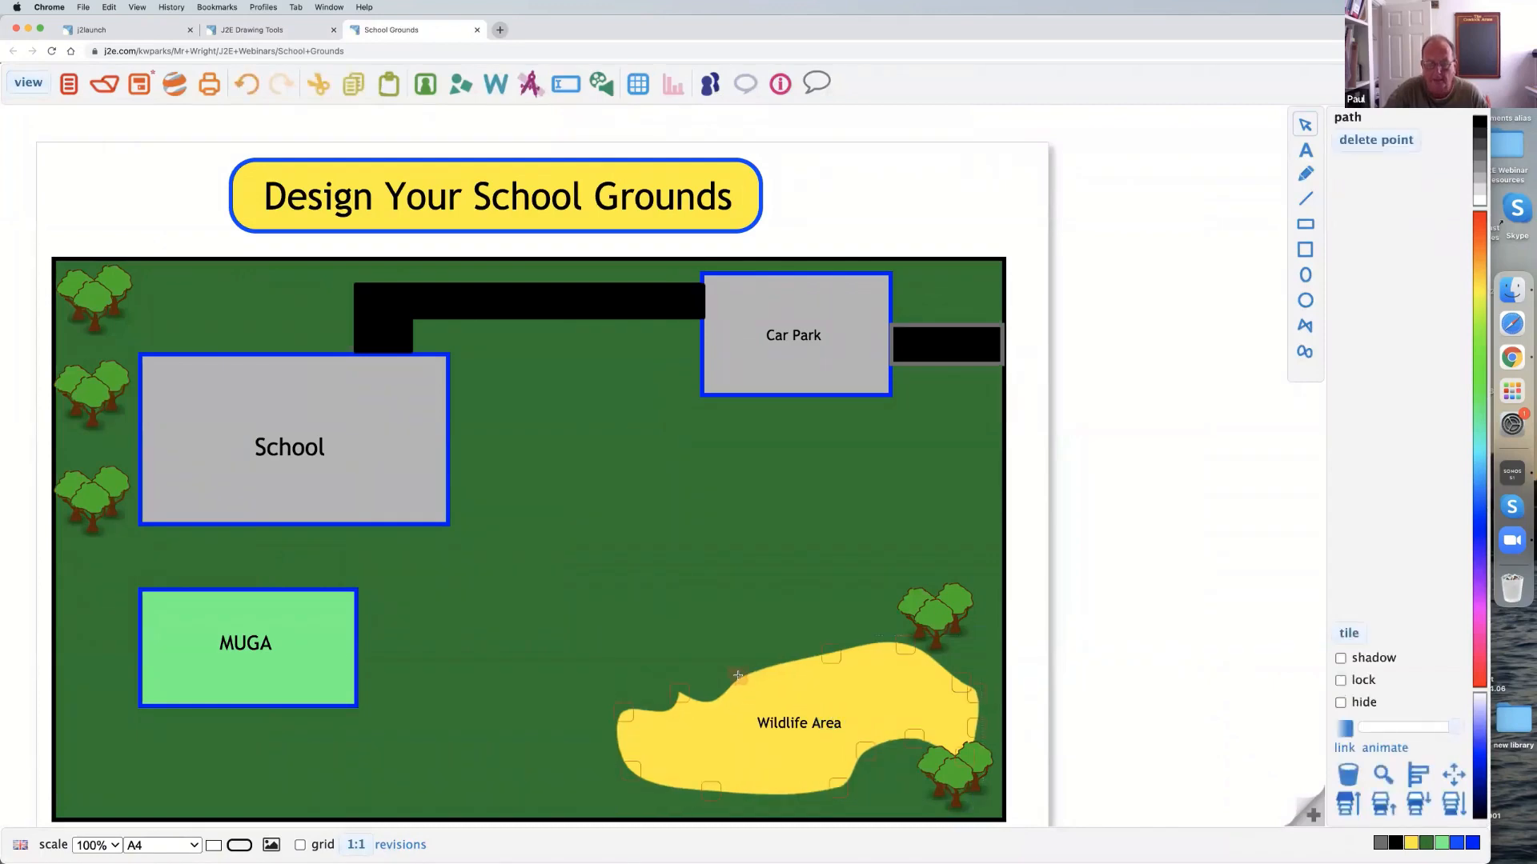
left_click(841, 651)
left_click_drag(832, 651, 835, 646)
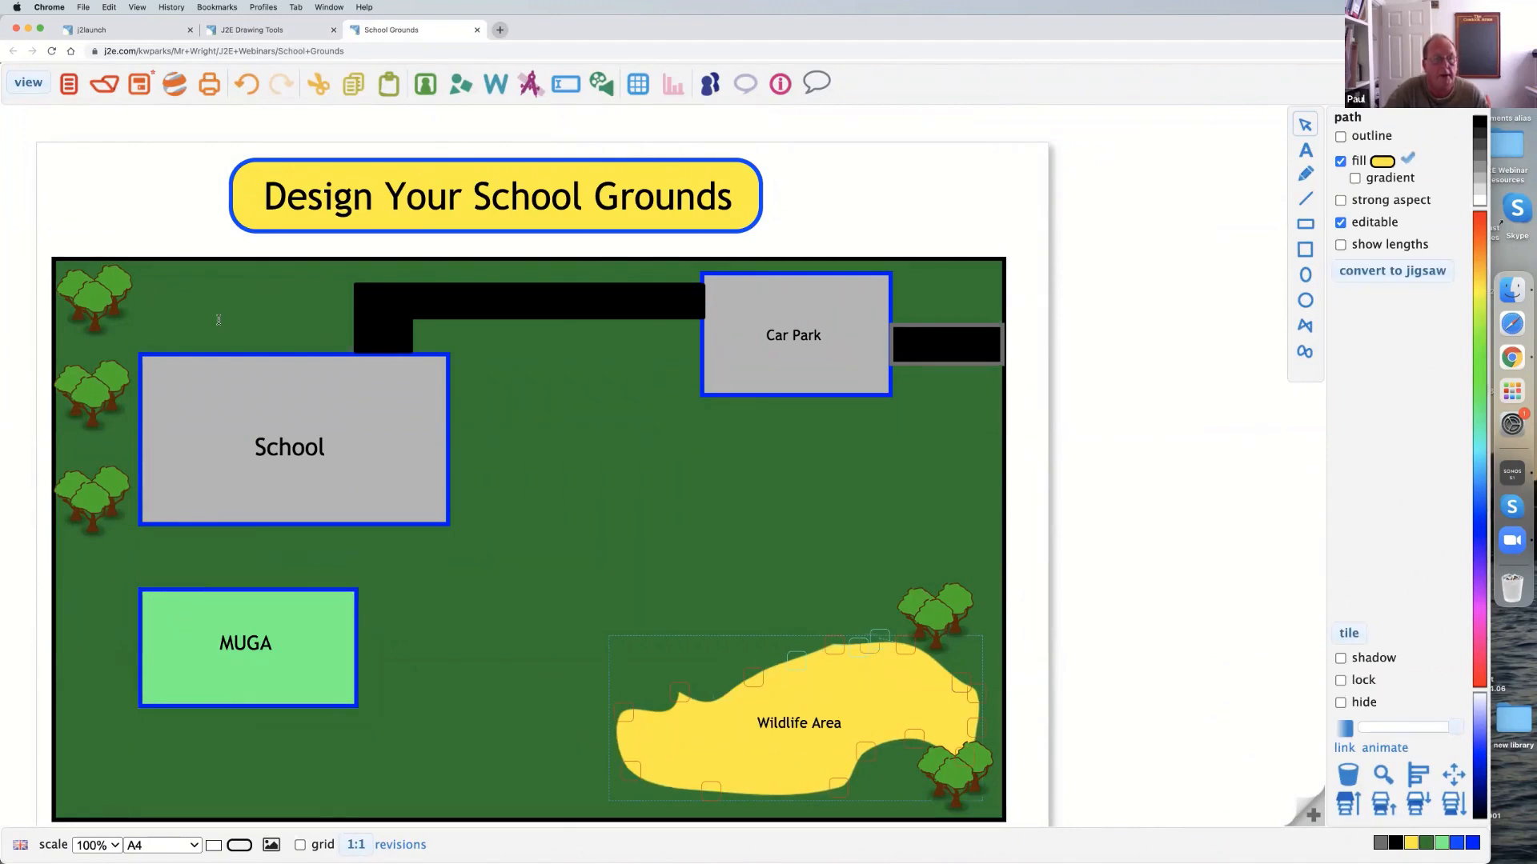
Search the picture library for "tree", restricting the search to clip art.
left_click(426, 89)
left_click(1353, 125)
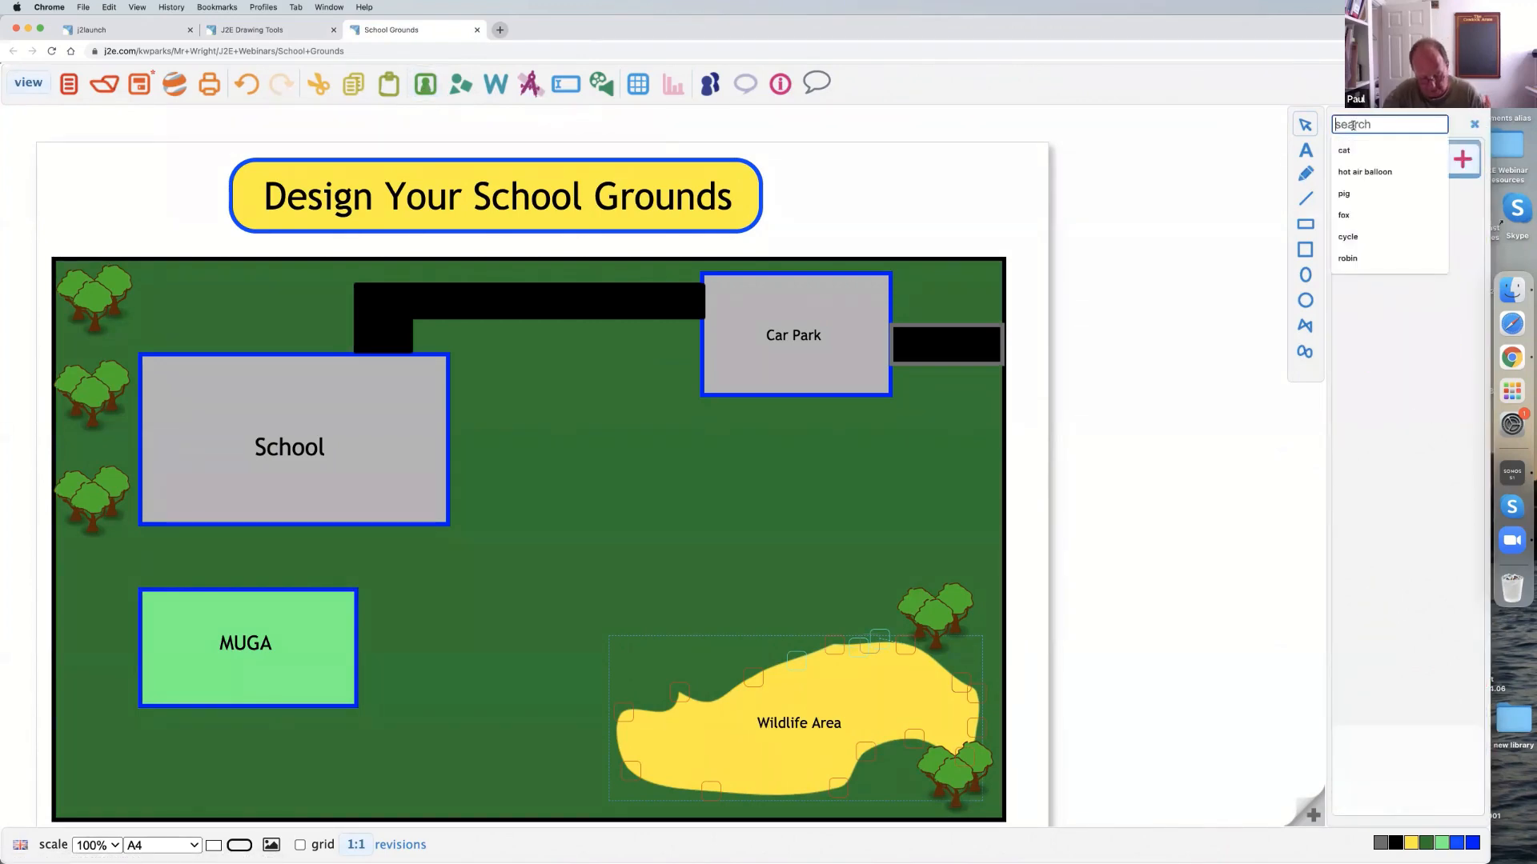
type("tree")
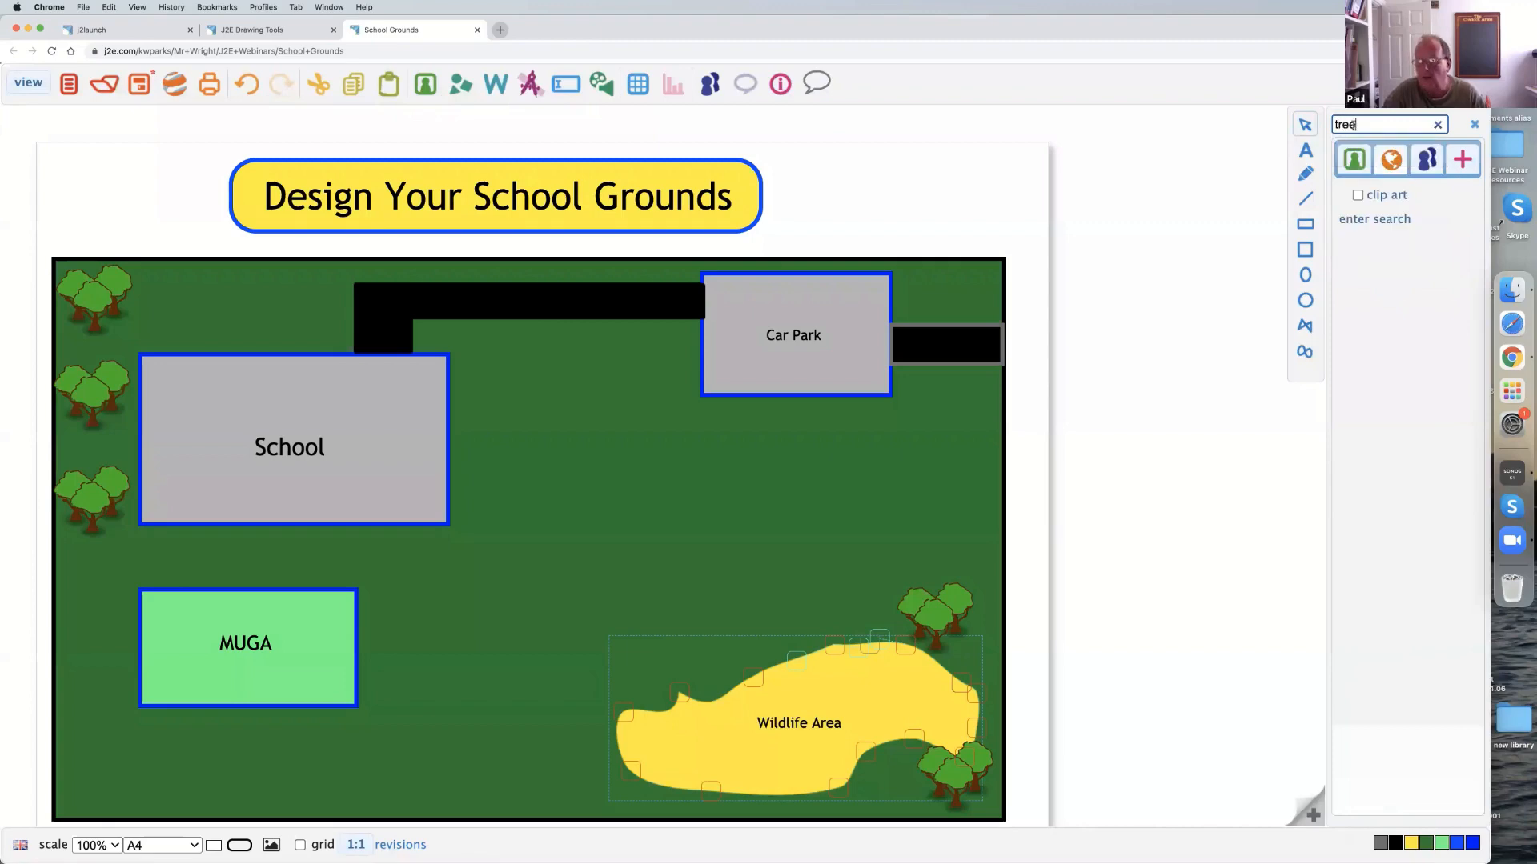
left_click(1358, 196)
left_click(1368, 125)
key("Return")
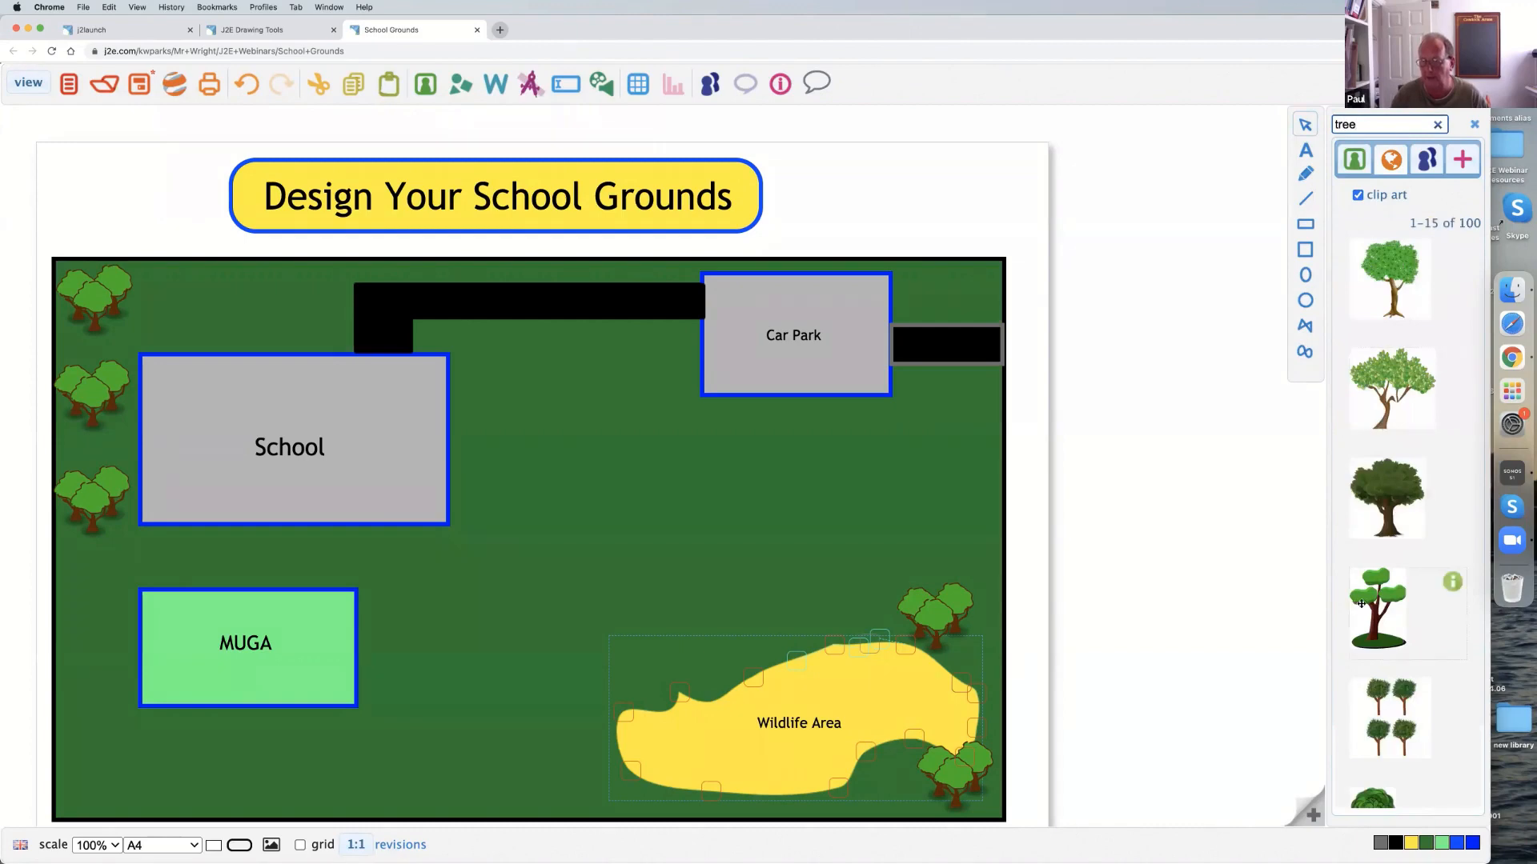
Add the green-topped tree on a grassy base to the plan, move it beside the MUGA, and duplicate it into a small cluster.
left_click_drag(1191, 588, 553, 394)
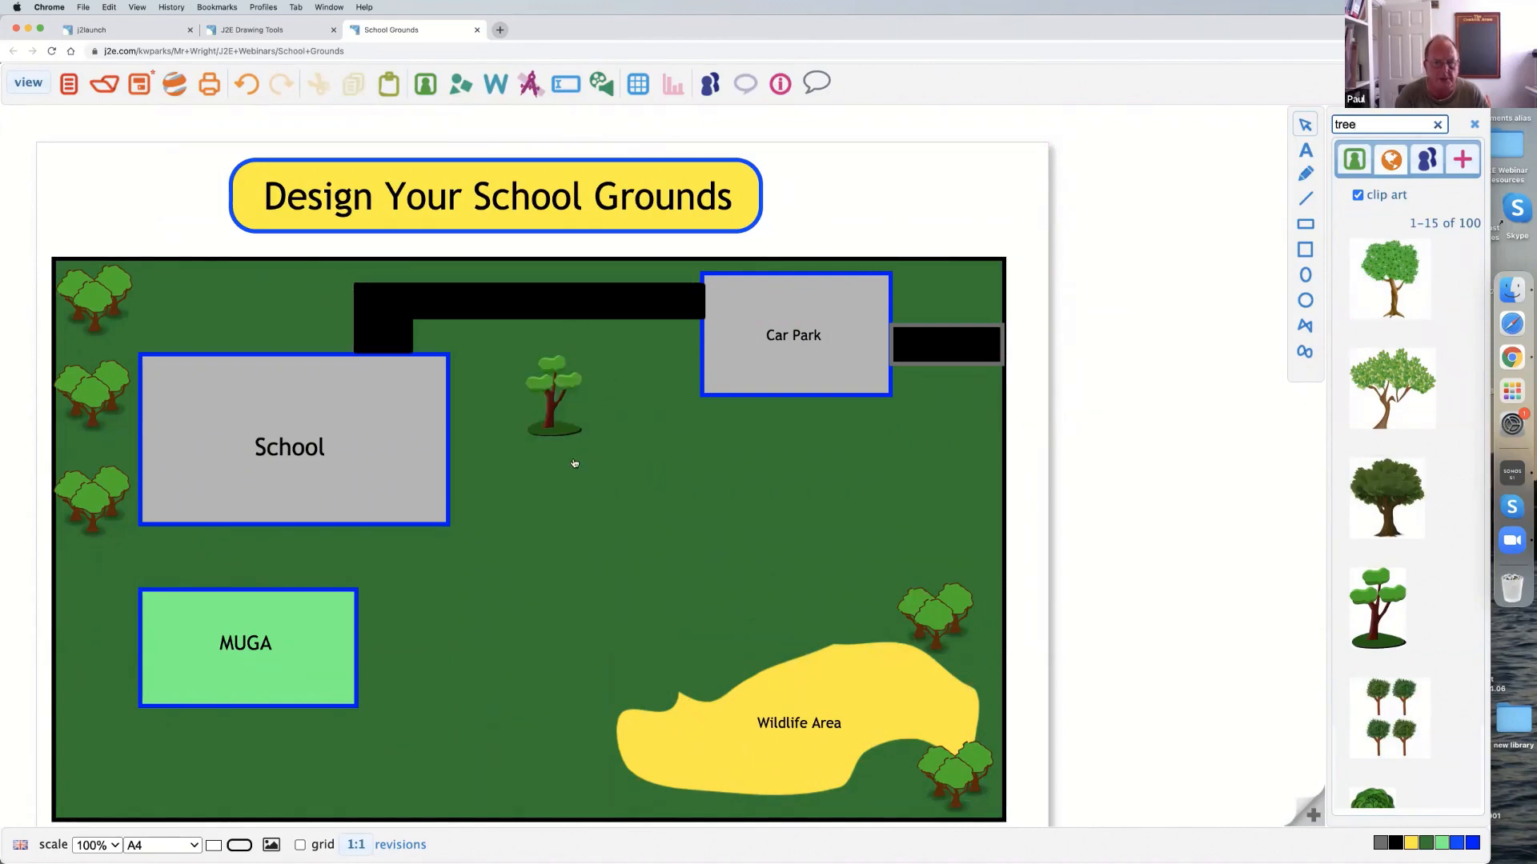
left_click_drag(546, 409, 435, 725)
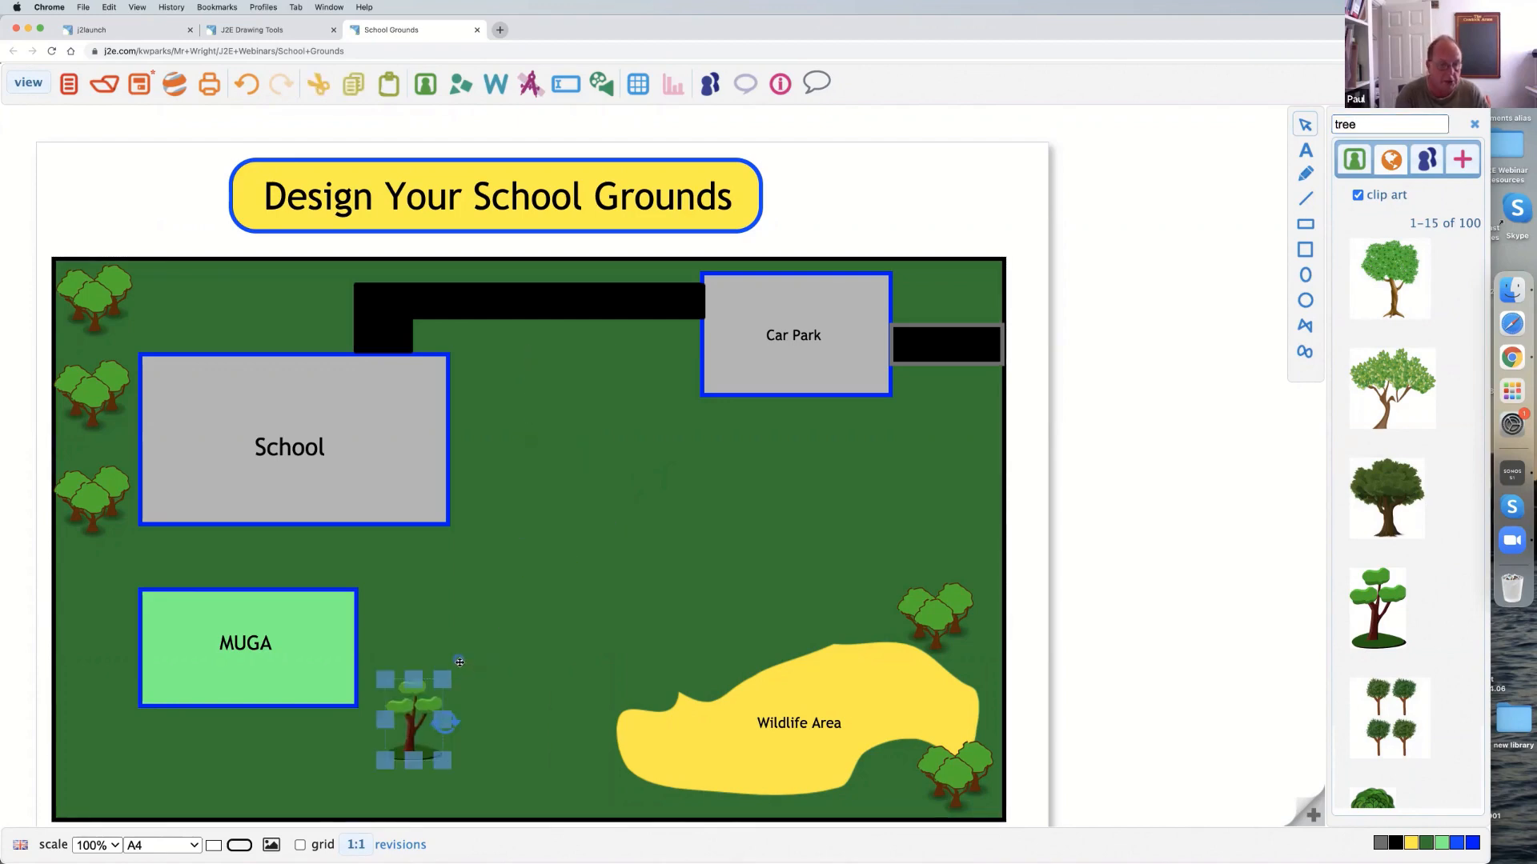
left_click_drag(460, 661, 543, 666)
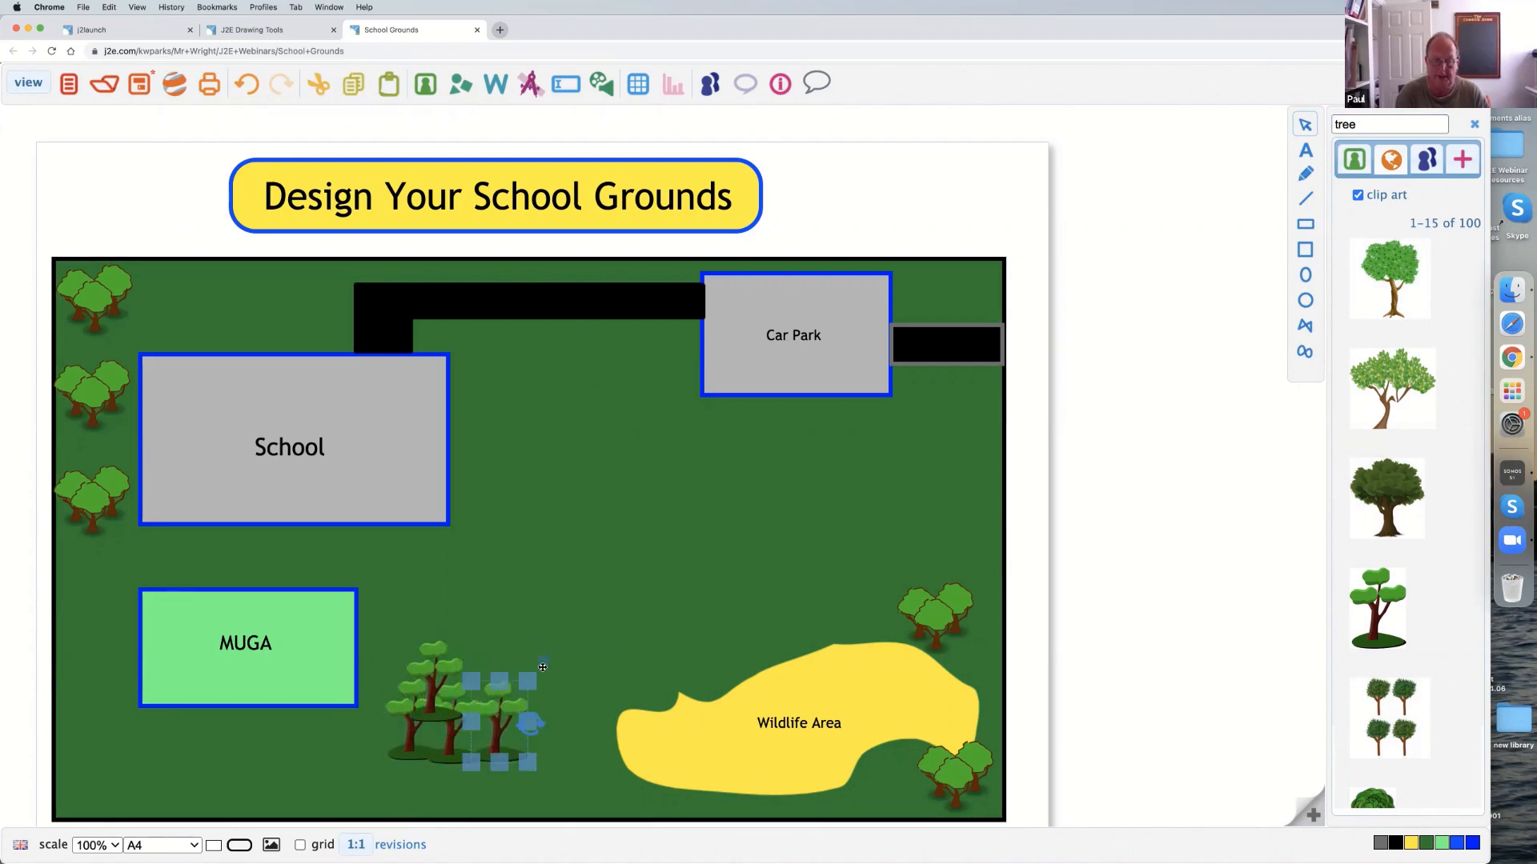
Return to the J2E Drawing Tools presentation and advance to its Q&A page.
left_click(281, 32)
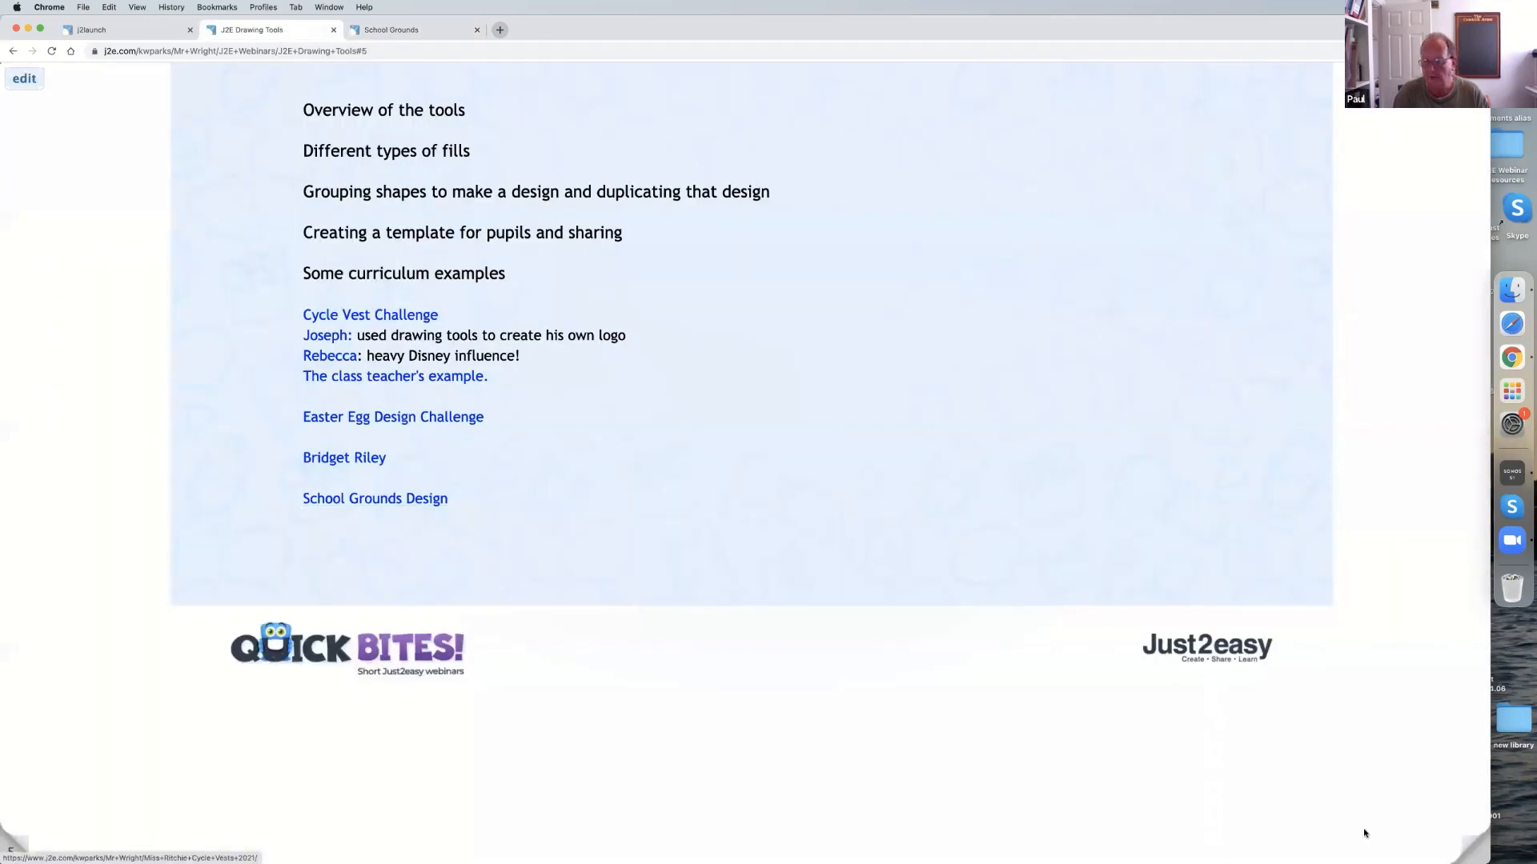
left_click(1471, 853)
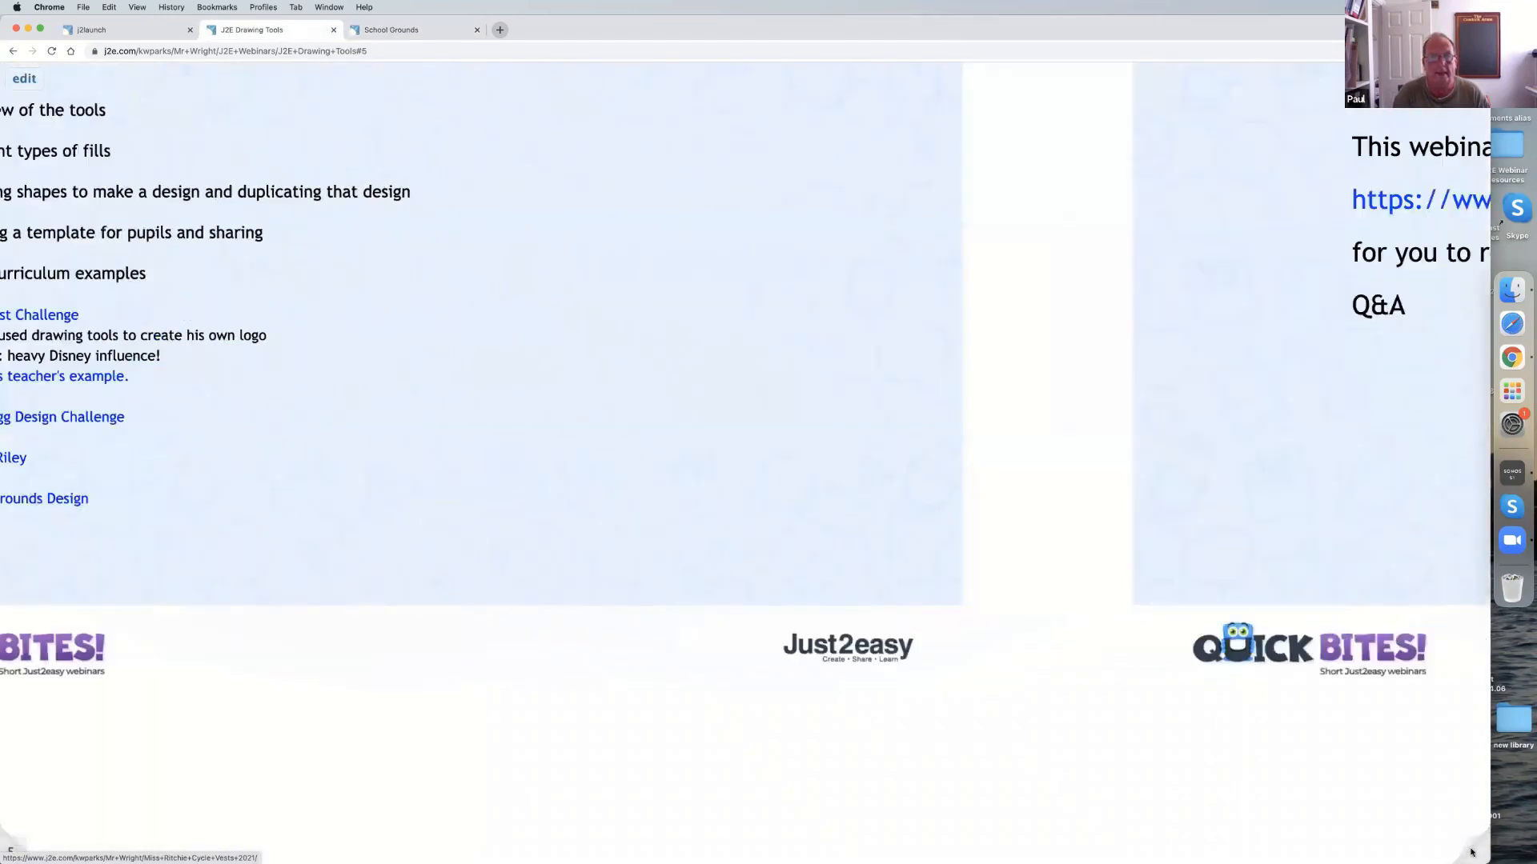